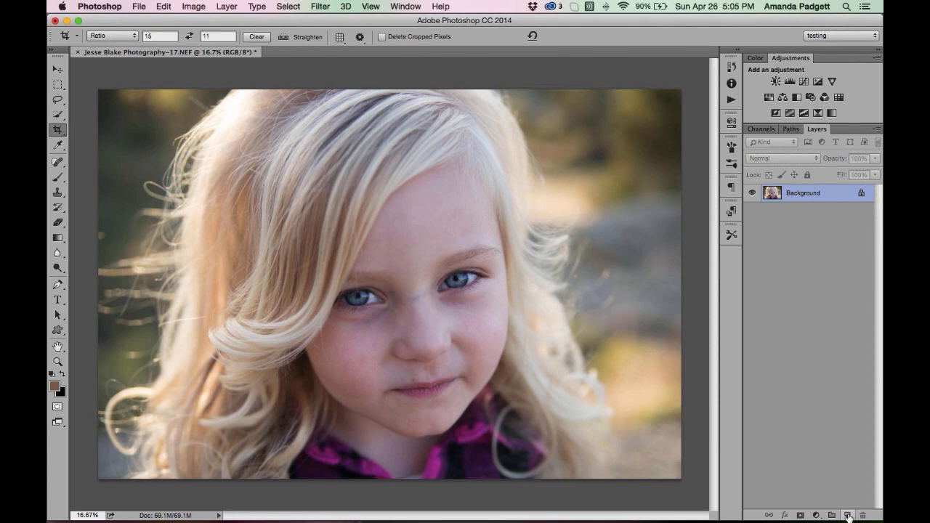
Add a new empty Layer 1 above the photo, briefly hiding and re-showing the Background
{"action": "left_click", "coordinate": [847, 515]}
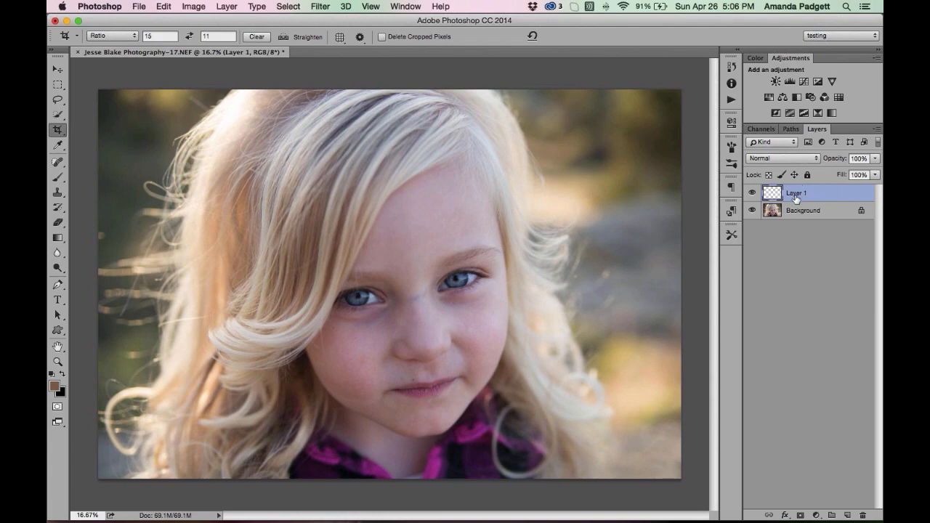
{"action": "left_click", "coordinate": [752, 210]}
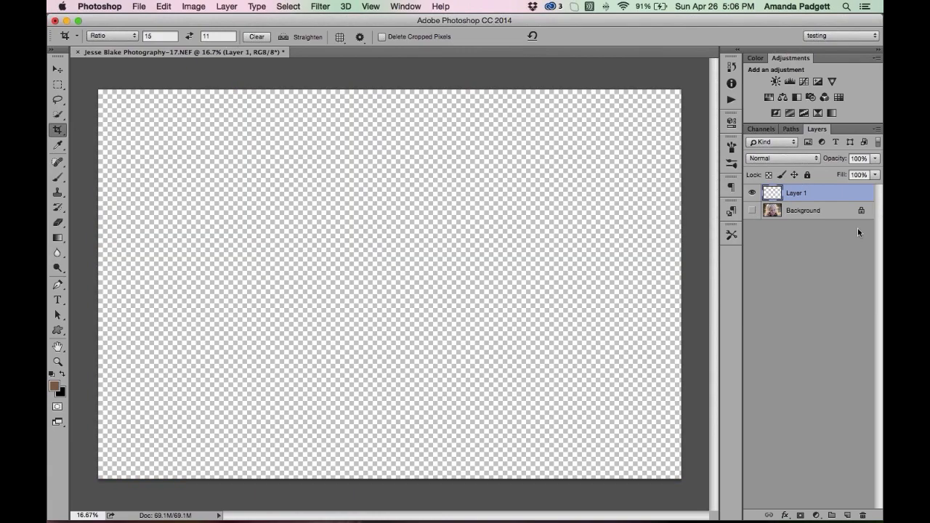
{"action": "left_click", "coordinate": [752, 211]}
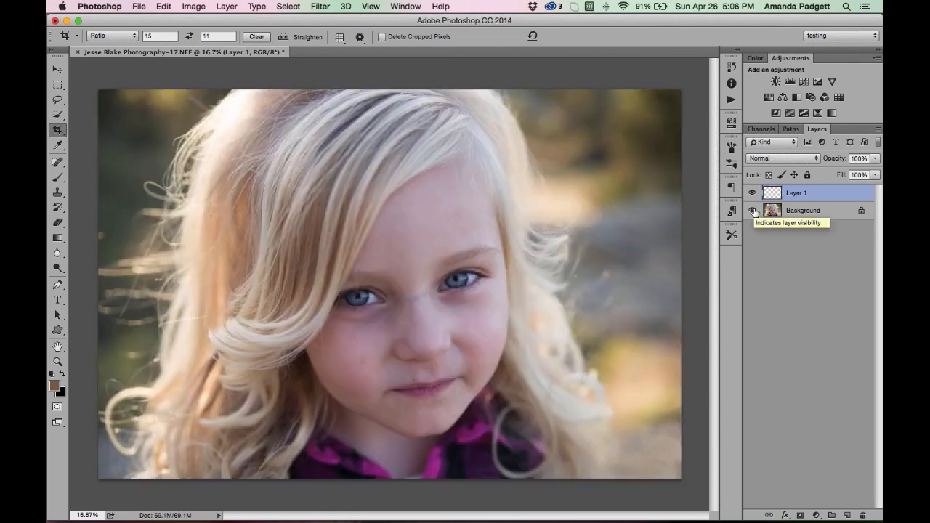
Paint a large soft brown spot right of the hair with a size-600 brush at 100% opacity
{"action": "left_click", "coordinate": [57, 178]}
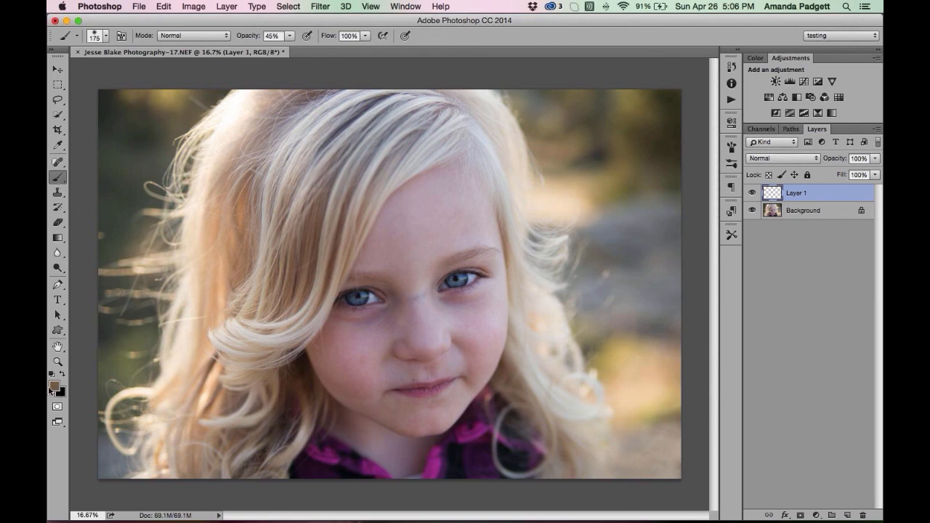
{"action": "left_click_drag", "start_coordinate": [248, 39], "coordinate": [300, 37]}
{"action": "key", "text": "bracketright"}
{"action": "key", "text": "bracketright"}
{"action": "key", "text": "bracketright"}
{"action": "key", "text": "bracketright"}
{"action": "key", "text": "bracketright"}
{"action": "key", "text": "bracketright"}
{"action": "mouse_move", "coordinate": [580, 147]}
{"action": "left_mouse_down"}
{"action": "mouse_move", "coordinate": [612, 150]}
{"action": "mouse_move", "coordinate": [638, 173]}
{"action": "mouse_move", "coordinate": [618, 191]}
{"action": "mouse_move", "coordinate": [576, 193]}
{"action": "mouse_move", "coordinate": [576, 162]}
{"action": "mouse_move", "coordinate": [590, 151]}
{"action": "mouse_move", "coordinate": [575, 167]}
{"action": "mouse_move", "coordinate": [565, 160]}
{"action": "mouse_move", "coordinate": [555, 188]}
{"action": "mouse_move", "coordinate": [625, 189]}
{"action": "left_mouse_up"}
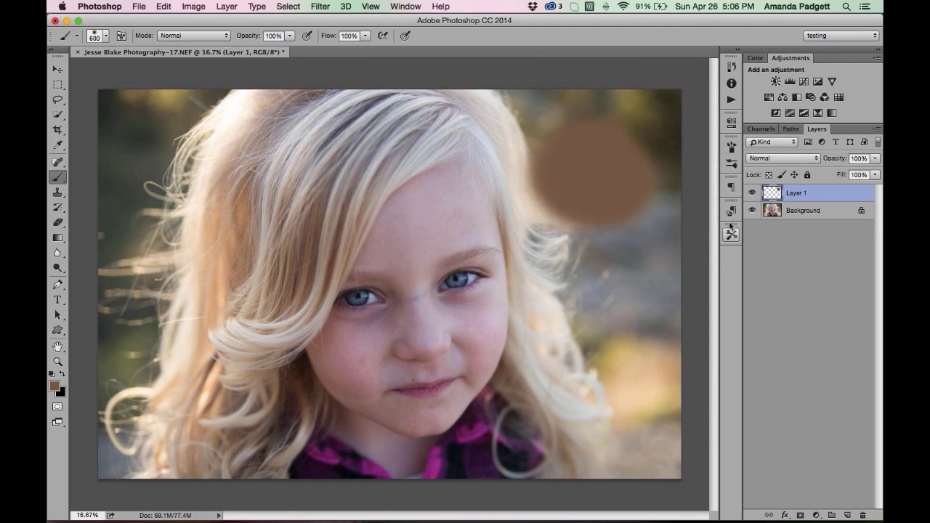
Inspect the brown spot alone, then select Layer 1 and delete it
{"action": "left_click", "coordinate": [752, 210]}
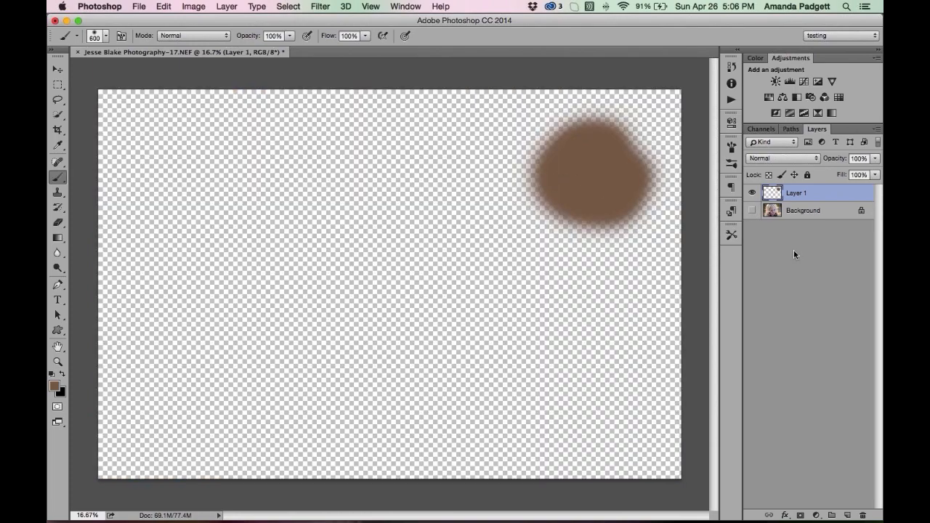
{"action": "left_click", "coordinate": [805, 213]}
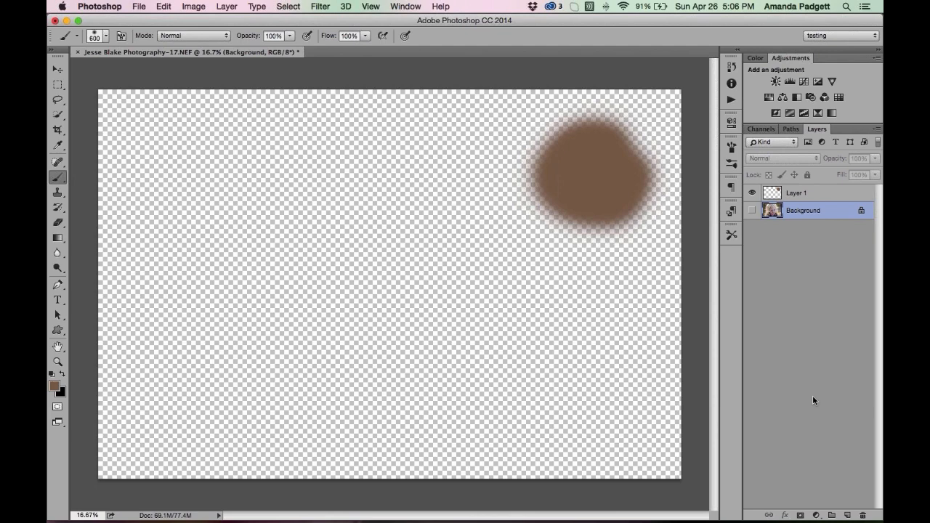
{"action": "left_click", "coordinate": [752, 211]}
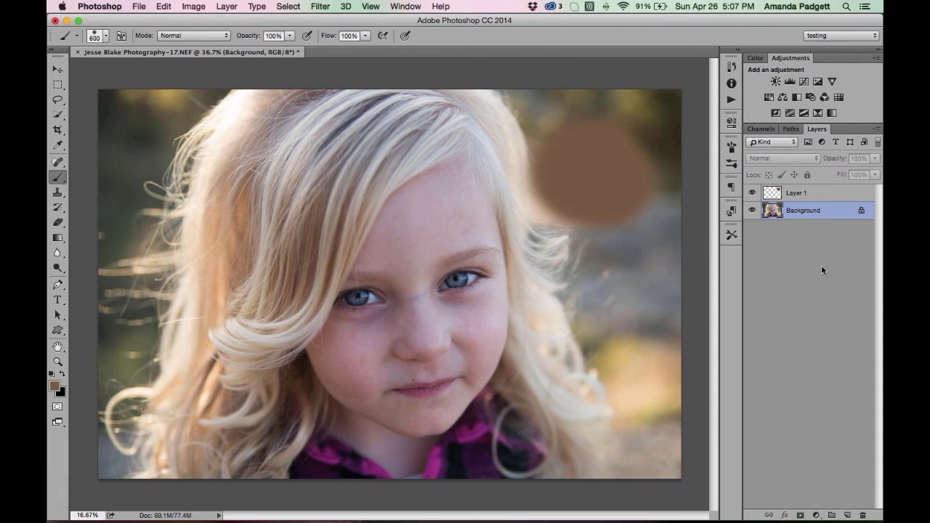
{"action": "left_click", "coordinate": [830, 199]}
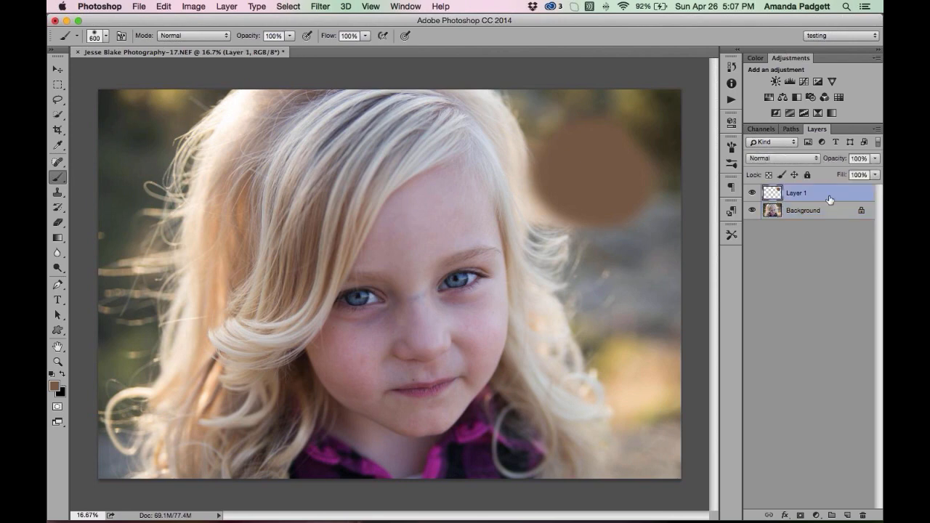
{"action": "left_click", "coordinate": [832, 203]}
{"action": "left_click", "coordinate": [830, 197]}
{"action": "key", "text": "BackSpace"}
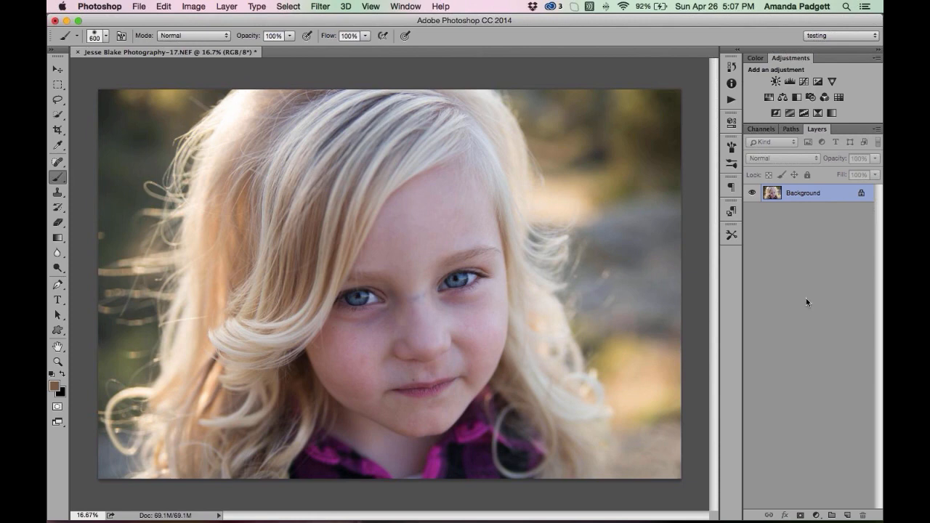
{"action": "left_click", "coordinate": [791, 129]}
{"action": "left_click", "coordinate": [756, 129]}
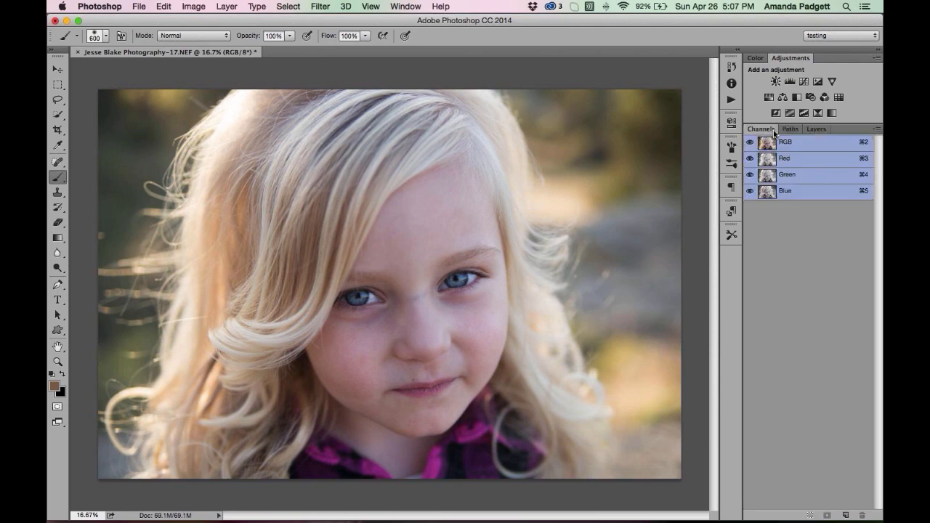
{"action": "left_click", "coordinate": [819, 130]}
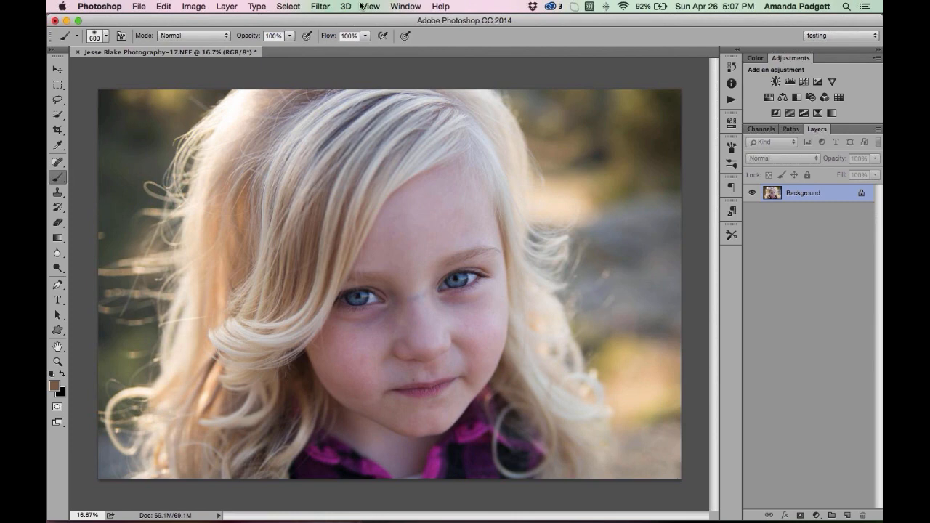
{"action": "left_click", "coordinate": [417, 5]}
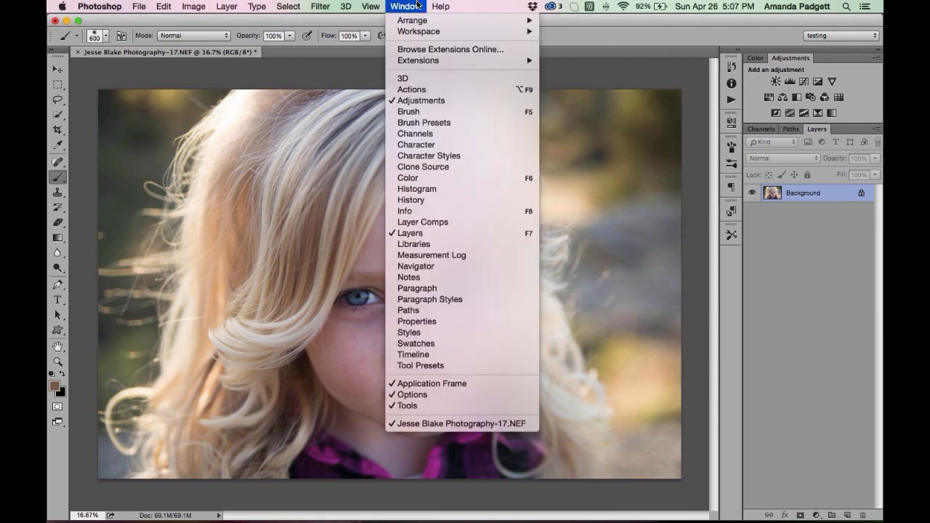
{"action": "left_click", "coordinate": [445, 232]}
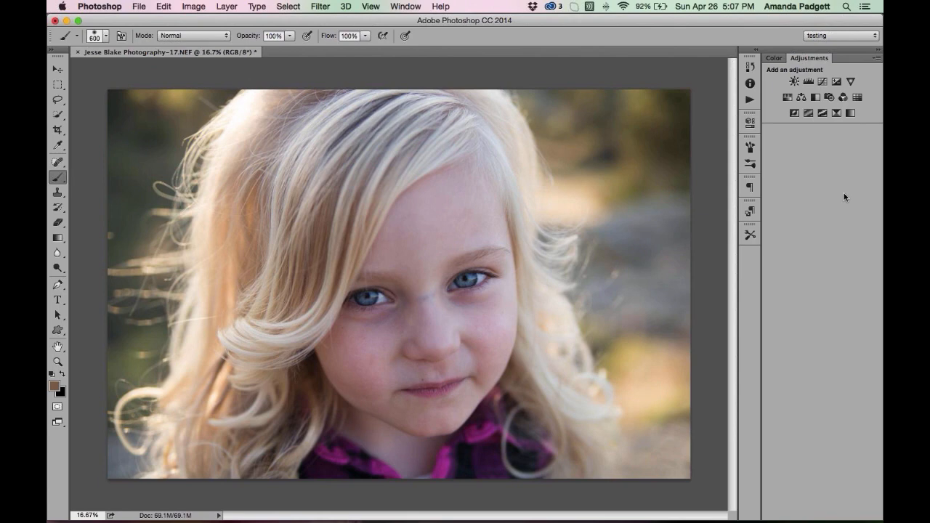
{"action": "left_click", "coordinate": [406, 7]}
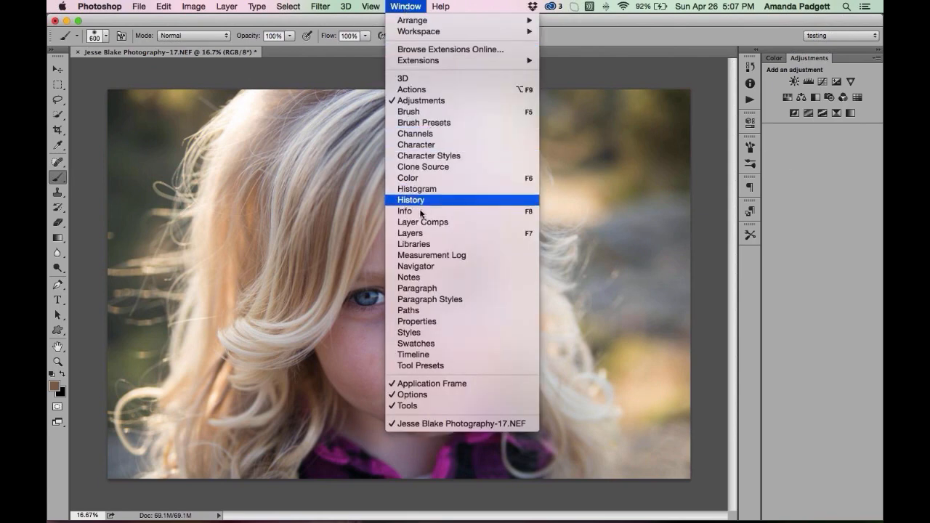
{"action": "left_click", "coordinate": [419, 233]}
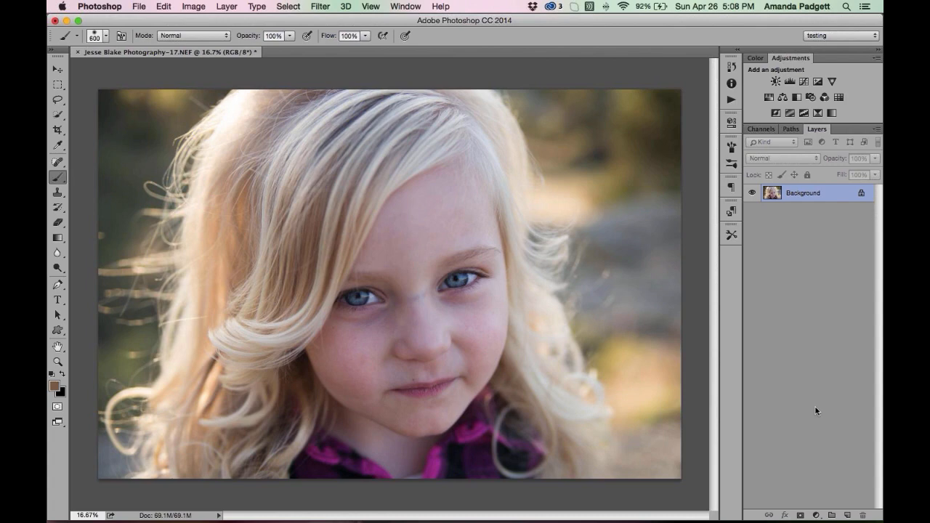
Duplicate the Background photo into Layer 1 with Cmd+J and hide the original Background
{"action": "key", "text": "super+j"}
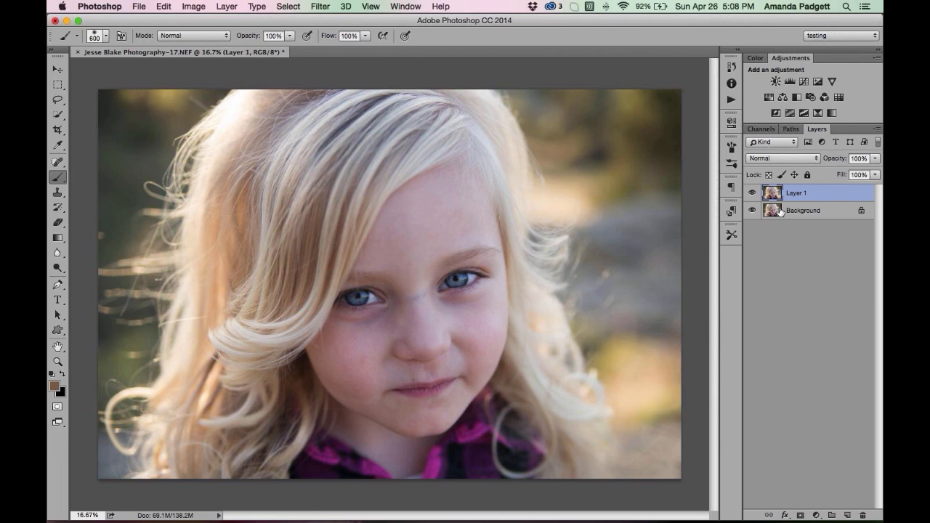
{"action": "left_click", "coordinate": [752, 210]}
{"action": "key", "text": "super+plus"}
{"action": "key", "text": "super+plus"}
{"action": "key", "text": "super+plus"}
{"action": "key", "text": "super+plus"}
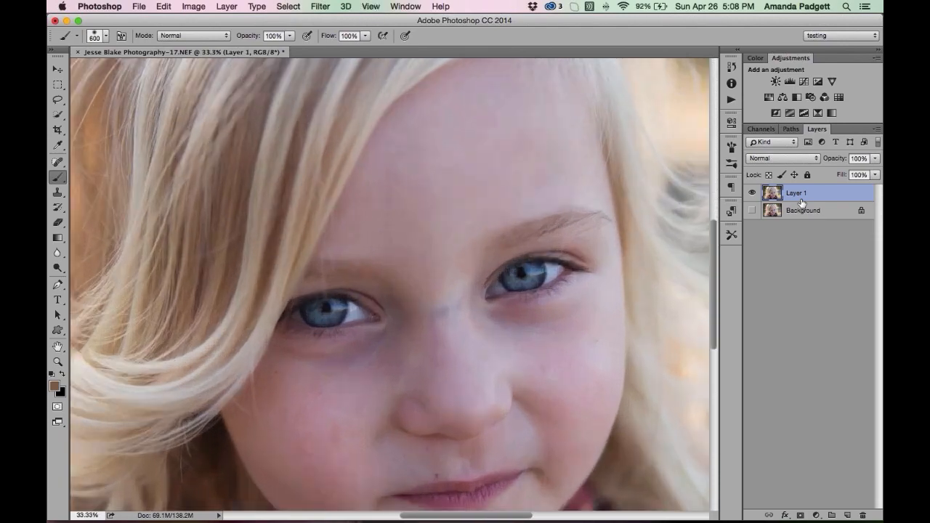
{"action": "key", "text": "super+plus"}
{"action": "key", "text": "super+plus"}
{"action": "key", "text": "super+plus"}
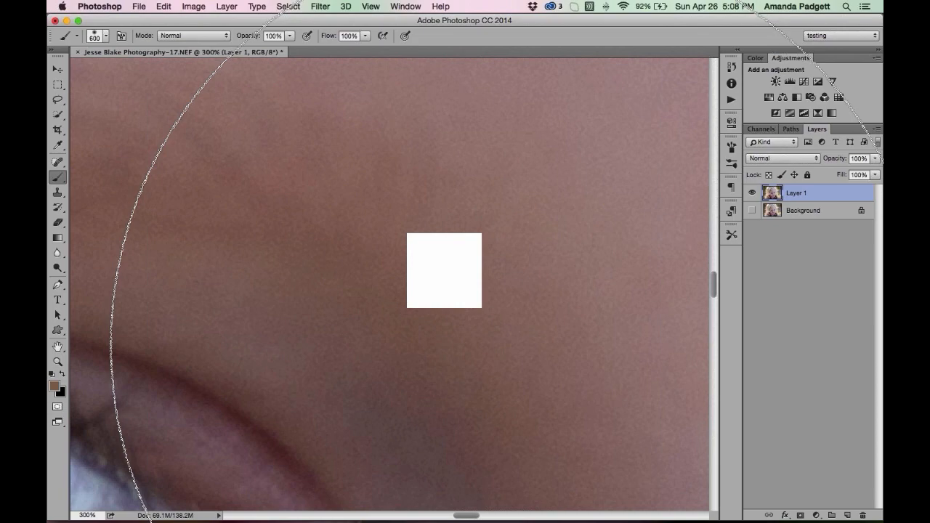
{"action": "key", "text": "super+minus"}
{"action": "key", "text": "super+minus"}
{"action": "key", "text": "super+minus"}
{"action": "key", "text": "super+minus"}
{"action": "key", "text": "super+minus"}
{"action": "key", "text": "super+minus"}
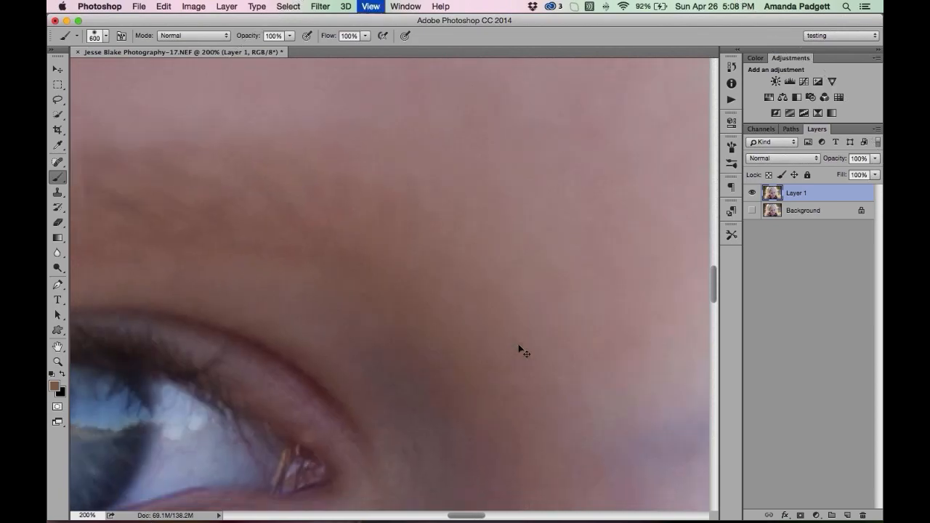
{"action": "key", "text": "super+minus"}
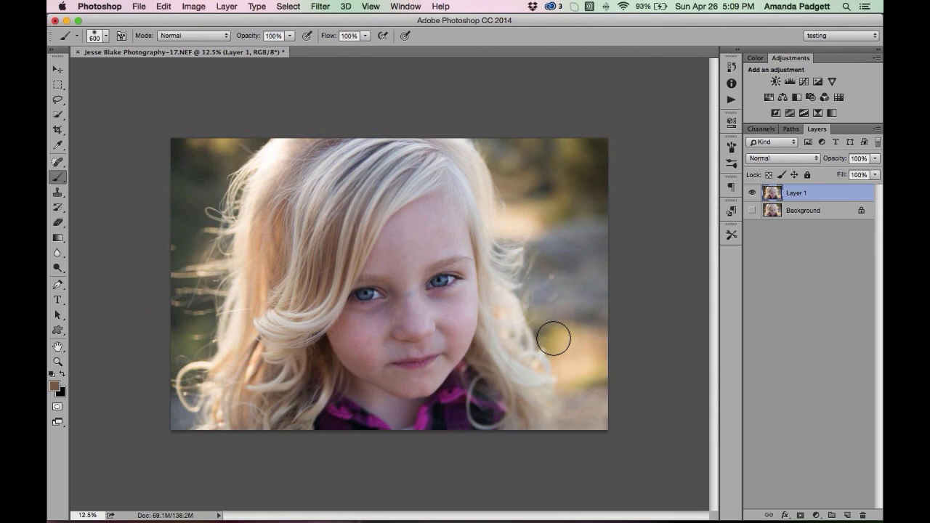
Show the Background again and add an empty top layer named 'blank layer'
{"action": "left_click", "coordinate": [752, 211]}
{"action": "left_click", "coordinate": [848, 515]}
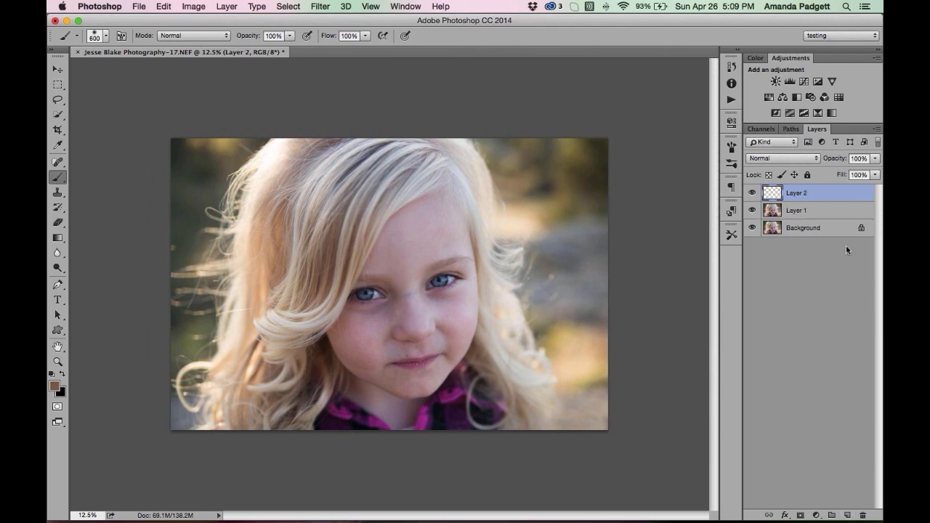
{"action": "double_click", "coordinate": [798, 194]}
{"action": "type", "text": "blank layer"}
{"action": "key", "text": "Return"}
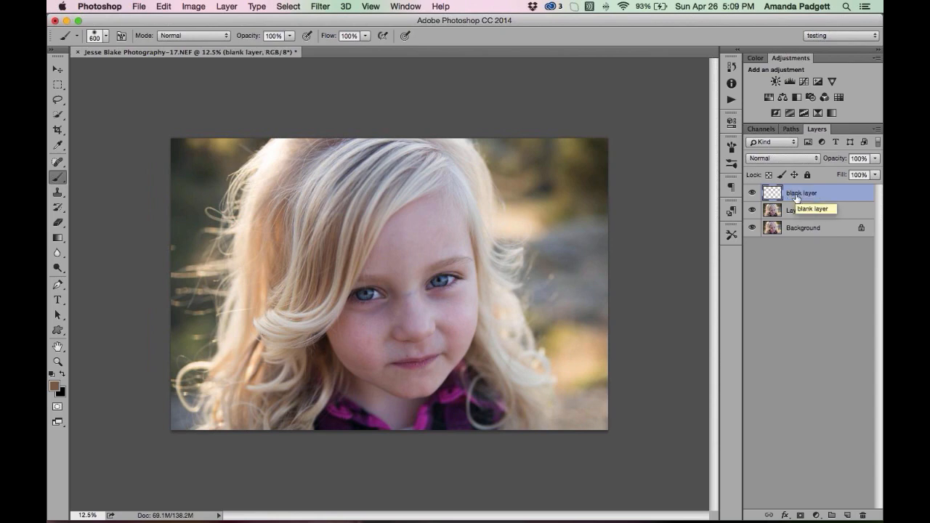
Rename Layer 1 to 'pixel layer'
{"action": "double_click", "coordinate": [790, 211]}
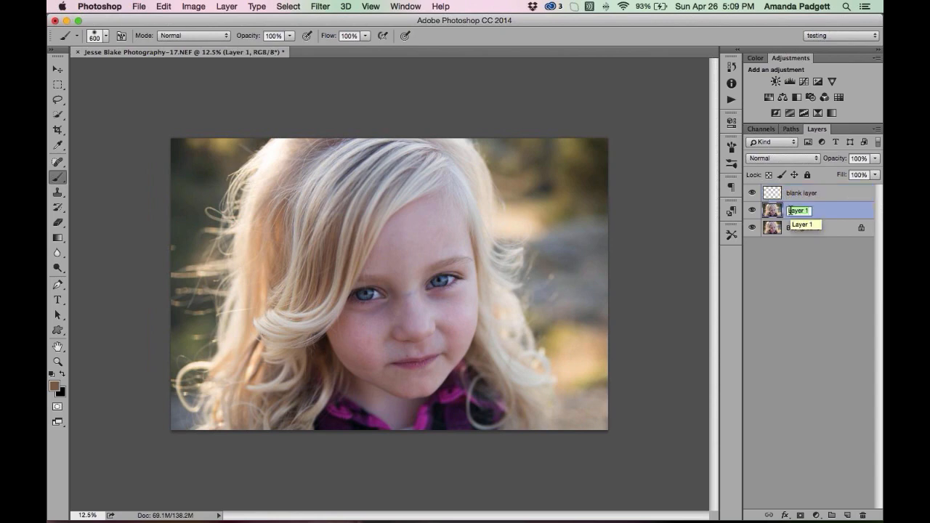
{"action": "type", "text": "pixel layer"}
{"action": "key", "text": "Return"}
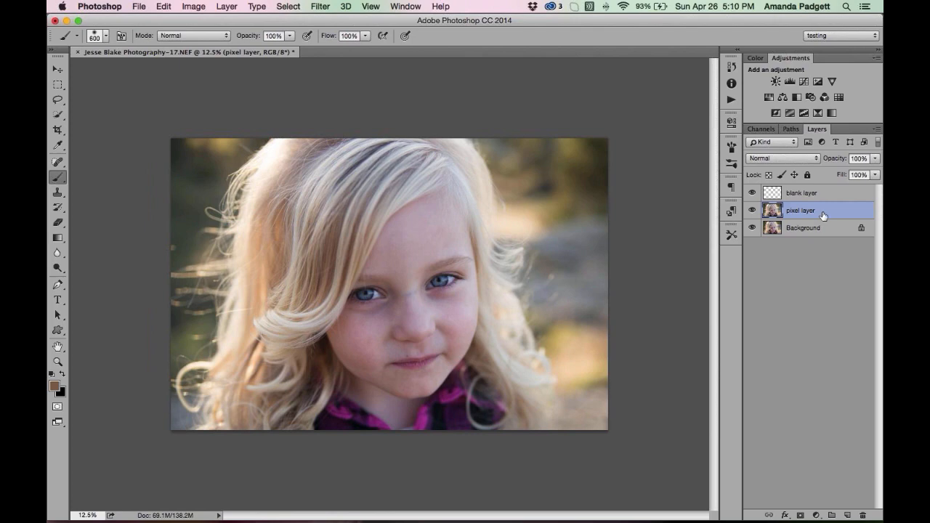
Add a Curves adjustment layer above pixel layer from the Adjustments panel
{"action": "double_click", "coordinate": [814, 210]}
{"action": "left_click", "coordinate": [828, 211]}
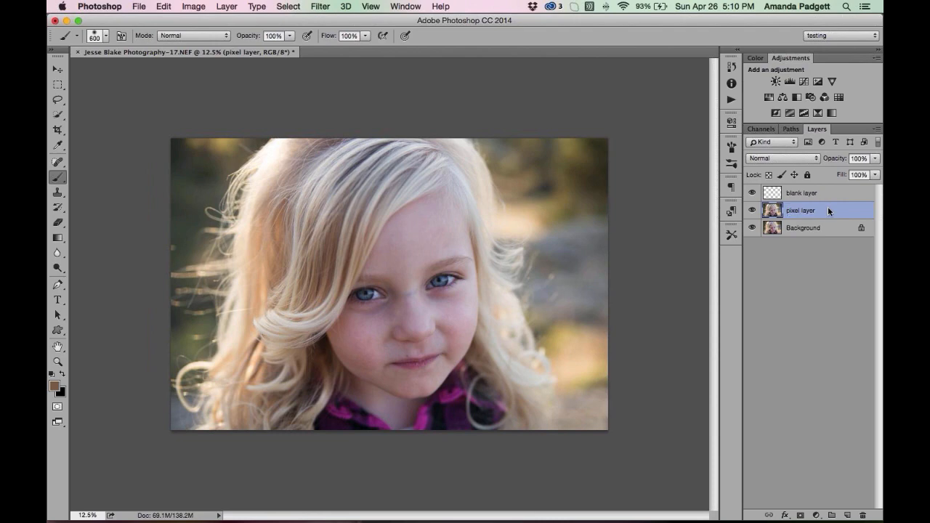
{"action": "left_click", "coordinate": [816, 515]}
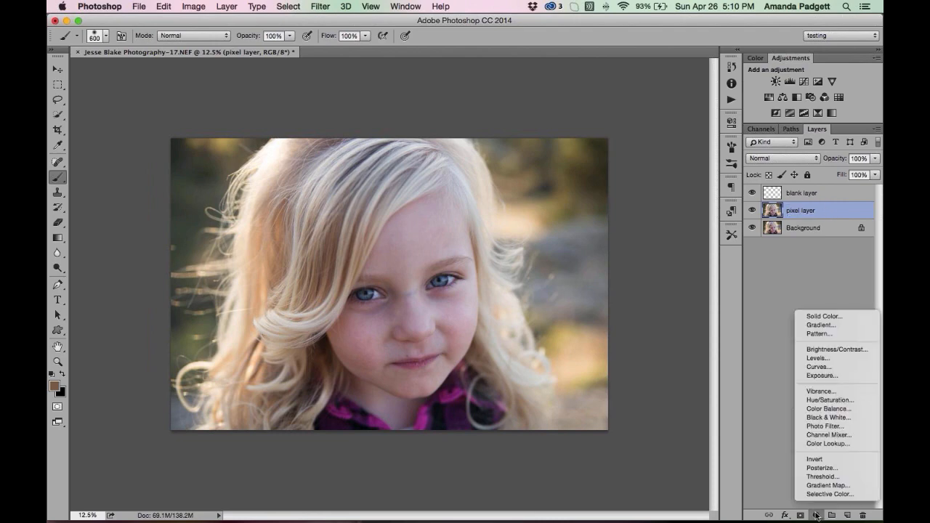
{"action": "left_click", "coordinate": [785, 431]}
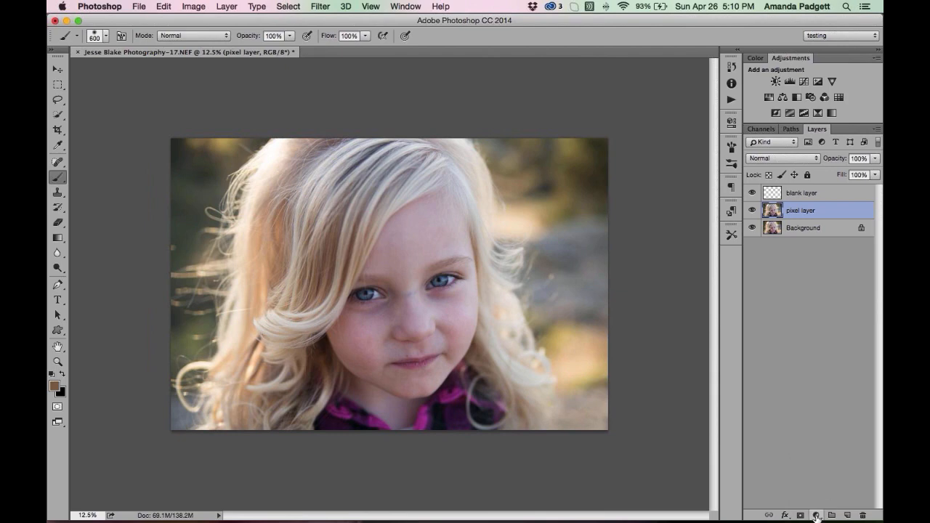
{"action": "left_click", "coordinate": [816, 516]}
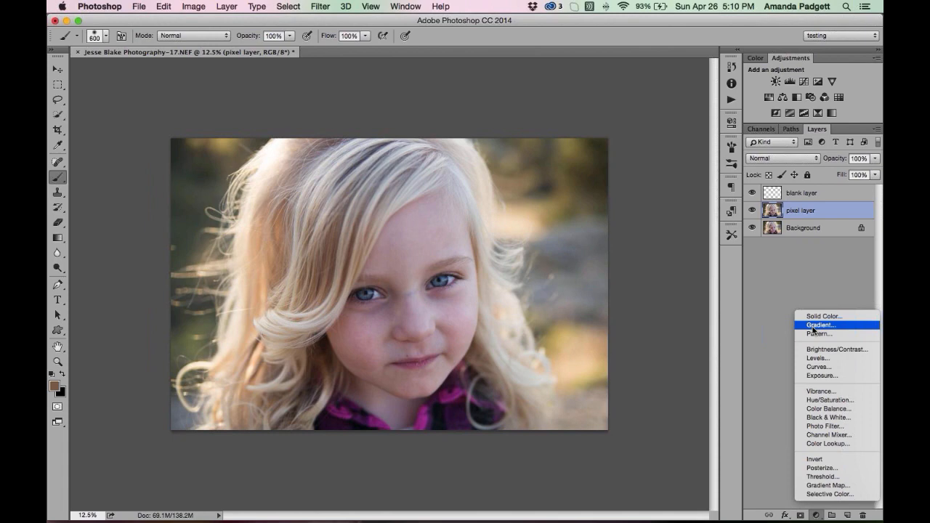
{"action": "left_click", "coordinate": [790, 58]}
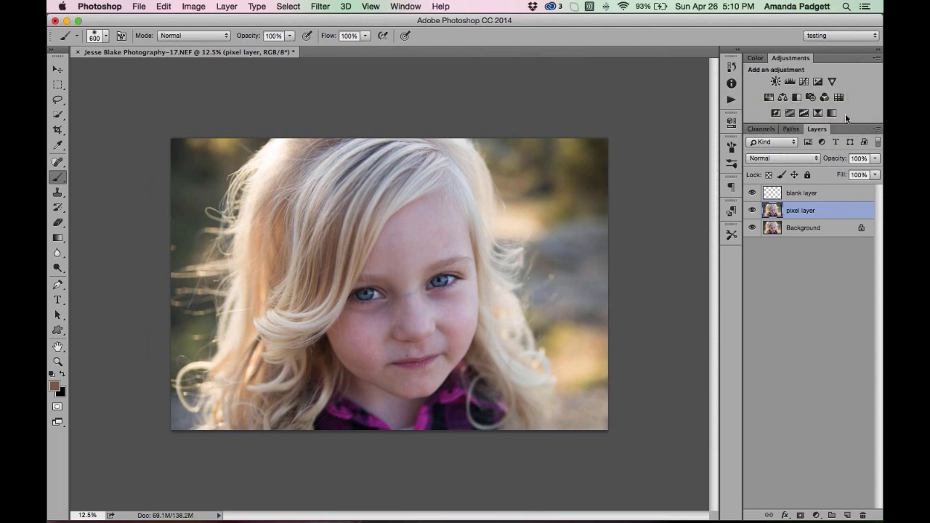
{"action": "left_click", "coordinate": [805, 82]}
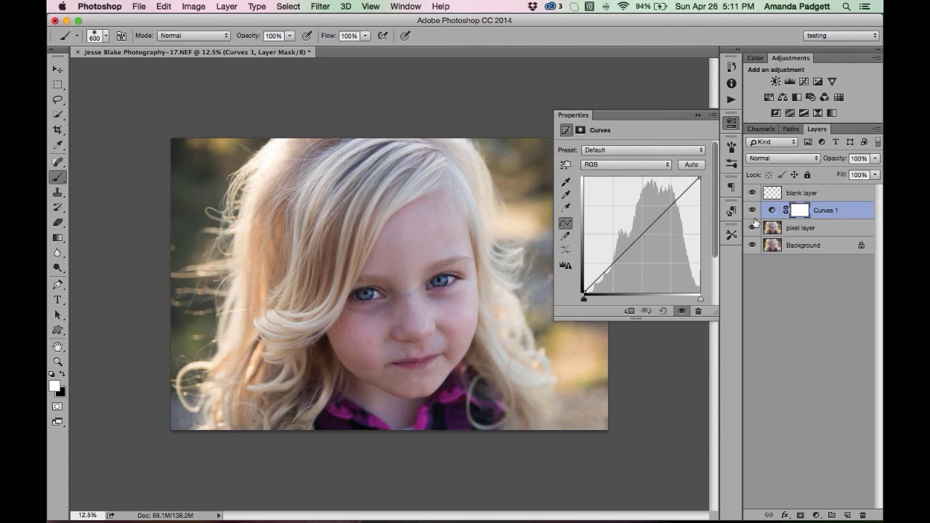
Add a control point and pull the lower point down to shape the Curves 1 contrast curve
{"action": "left_click", "coordinate": [649, 224]}
{"action": "left_click_drag", "start_coordinate": [628, 248], "coordinate": [626, 252]}
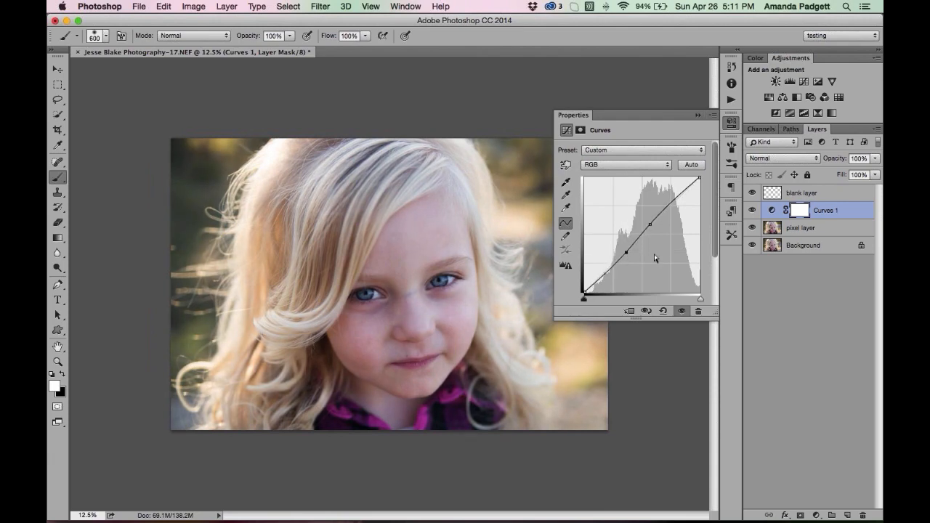
{"action": "left_click", "coordinate": [698, 115]}
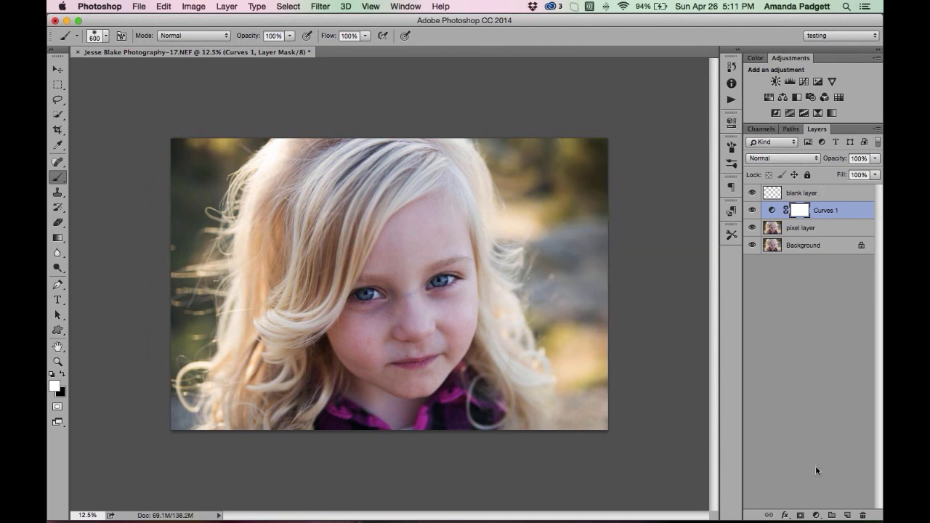
{"action": "left_click", "coordinate": [816, 516]}
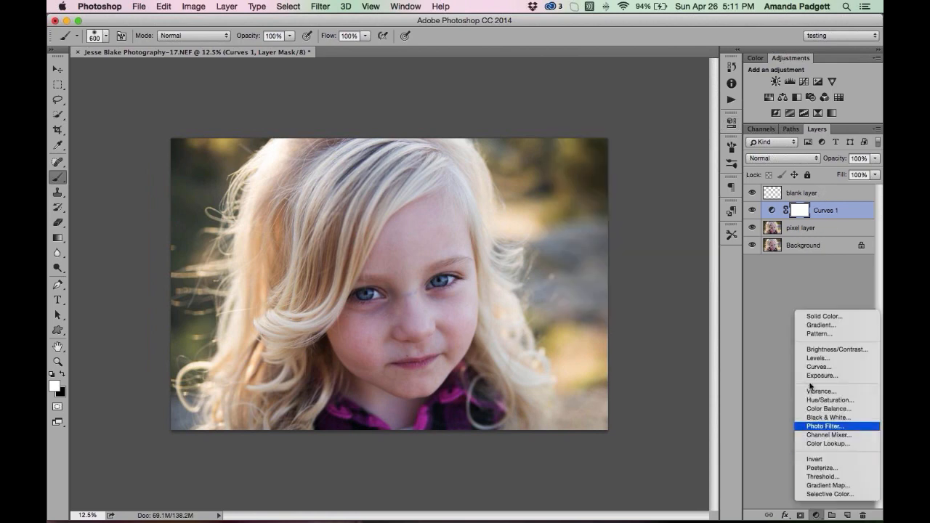
Add a Brightness/Contrast layer in Multiply blend mode and invert its mask
{"action": "left_click", "coordinate": [833, 350]}
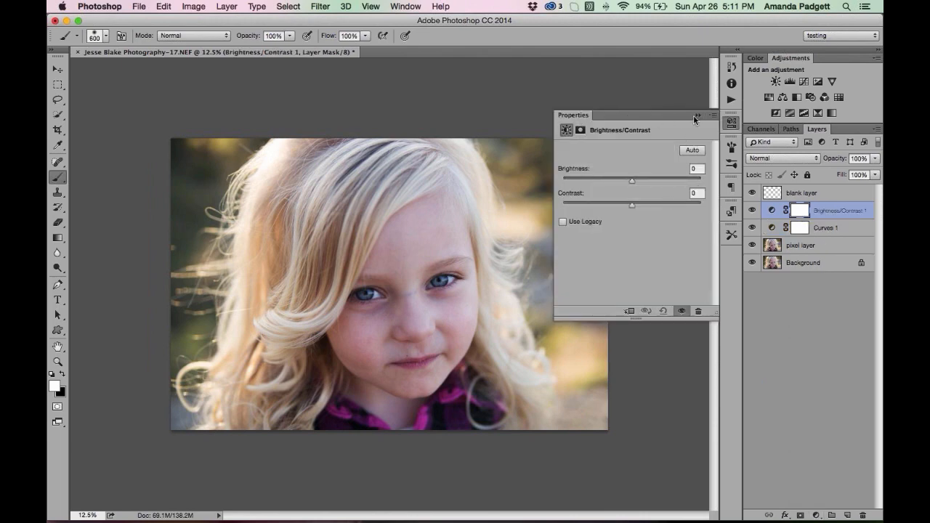
{"action": "left_click", "coordinate": [695, 117]}
{"action": "left_click", "coordinate": [776, 158]}
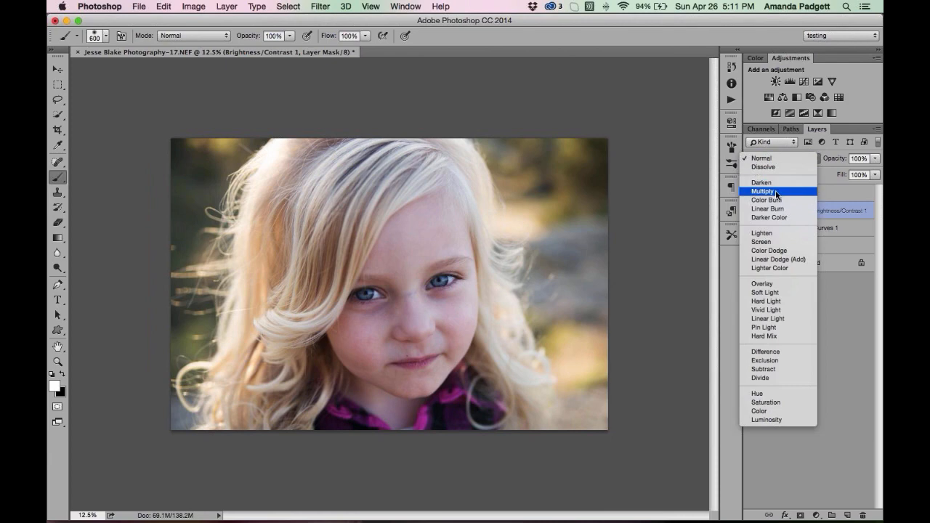
{"action": "left_click", "coordinate": [777, 192]}
{"action": "key", "text": "super+i"}
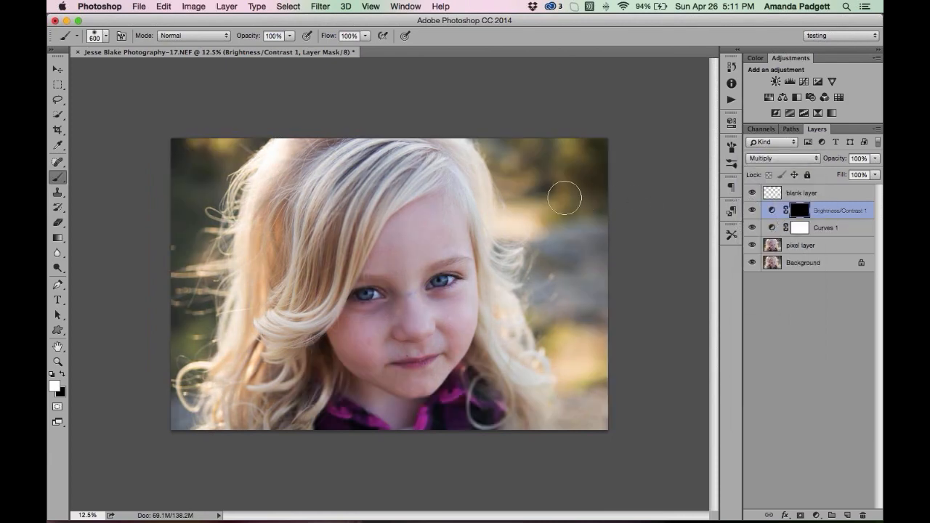
Paint the mask over the upper-right and left background edges and set opacity to 63%
{"action": "key", "text": "bracketright"}
{"action": "key", "text": "bracketright"}
{"action": "key", "text": "bracketright"}
{"action": "key", "text": "bracketright"}
{"action": "key", "text": "bracketright"}
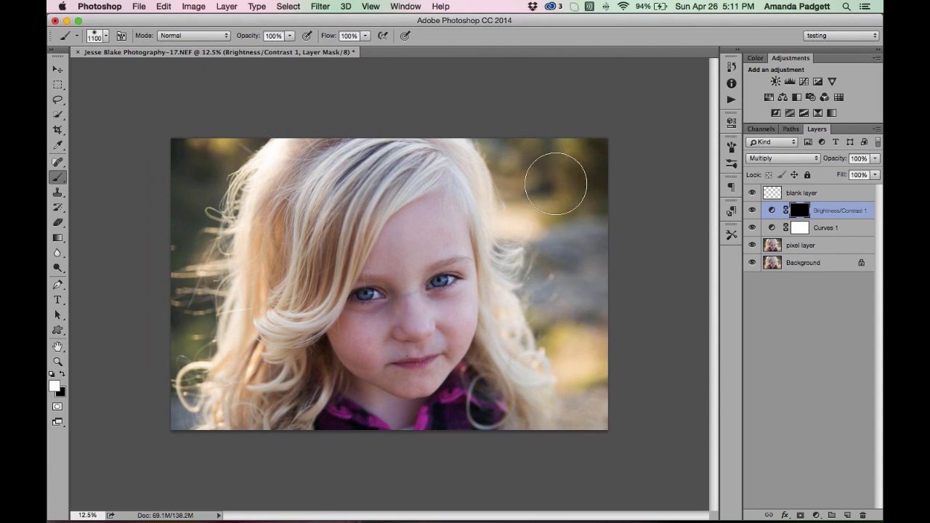
{"action": "key", "text": "bracketright"}
{"action": "mouse_move", "coordinate": [529, 162]}
{"action": "left_mouse_down"}
{"action": "mouse_move", "coordinate": [567, 182]}
{"action": "mouse_move", "coordinate": [607, 291]}
{"action": "mouse_move", "coordinate": [576, 269]}
{"action": "mouse_move", "coordinate": [569, 296]}
{"action": "left_mouse_up"}
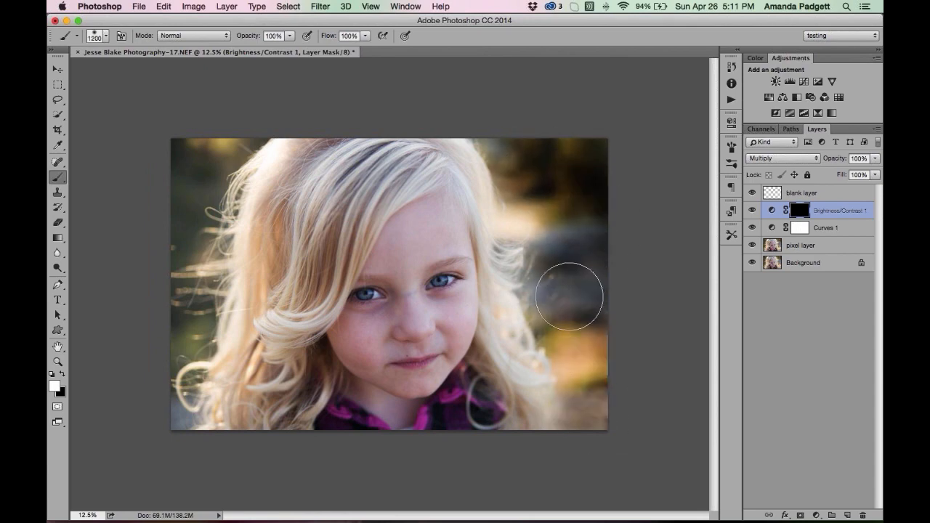
{"action": "mouse_move", "coordinate": [255, 145]}
{"action": "left_mouse_down"}
{"action": "mouse_move", "coordinate": [204, 240]}
{"action": "mouse_move", "coordinate": [177, 395]}
{"action": "mouse_move", "coordinate": [248, 123]}
{"action": "left_mouse_up"}
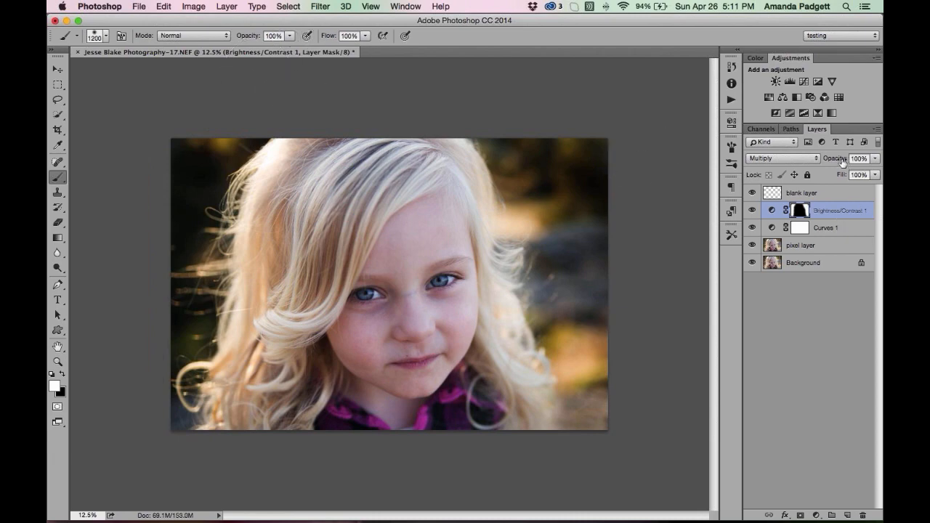
{"action": "mouse_move", "coordinate": [842, 163]}
{"action": "left_mouse_down"}
{"action": "mouse_move", "coordinate": [820, 163]}
{"action": "mouse_move", "coordinate": [829, 166]}
{"action": "left_mouse_up"}
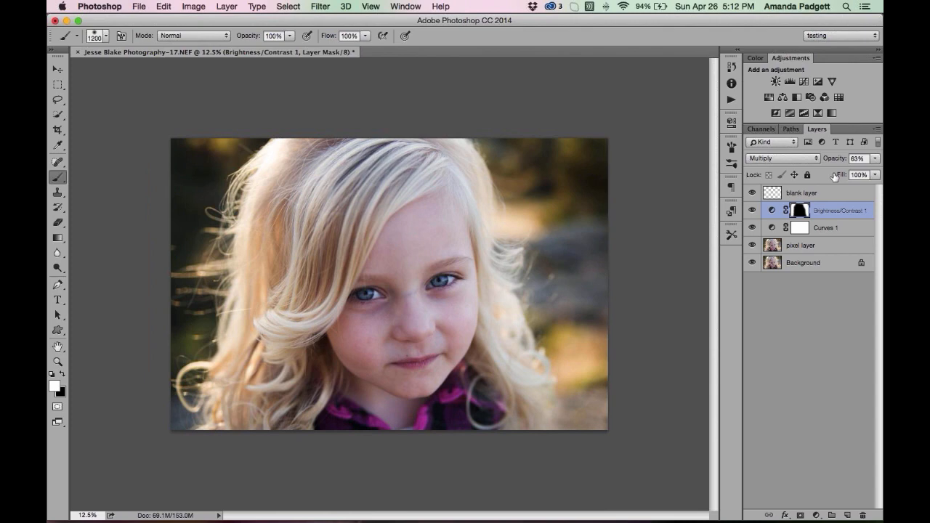
{"action": "double_click", "coordinate": [772, 230]}
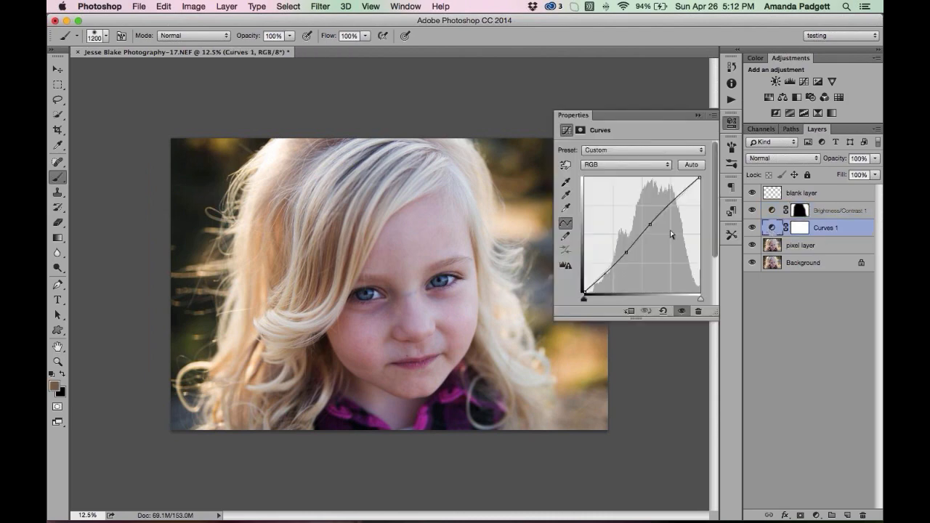
Raise the upper Curves 1 point and nudge the lower point for slightly more contrast
{"action": "left_click_drag", "start_coordinate": [651, 225], "coordinate": [658, 216]}
{"action": "left_click_drag", "start_coordinate": [626, 252], "coordinate": [627, 252]}
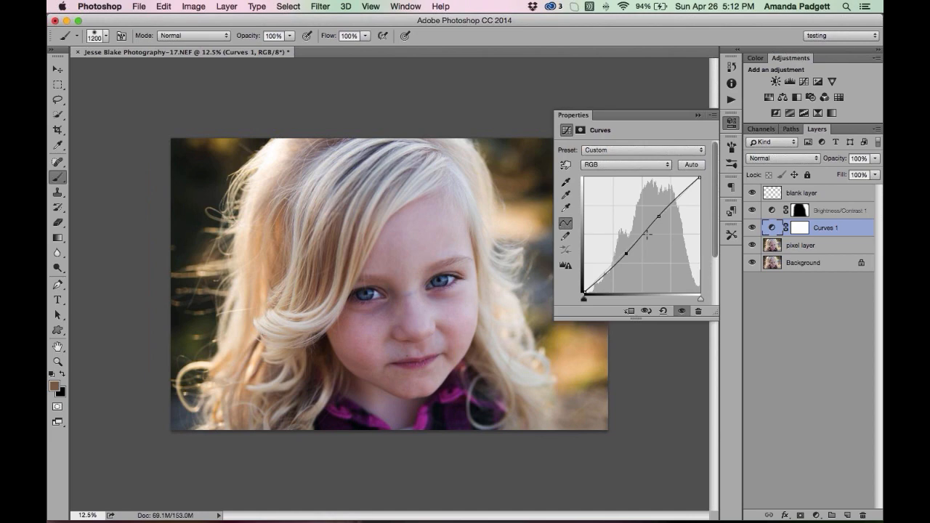
{"action": "left_click", "coordinate": [697, 115]}
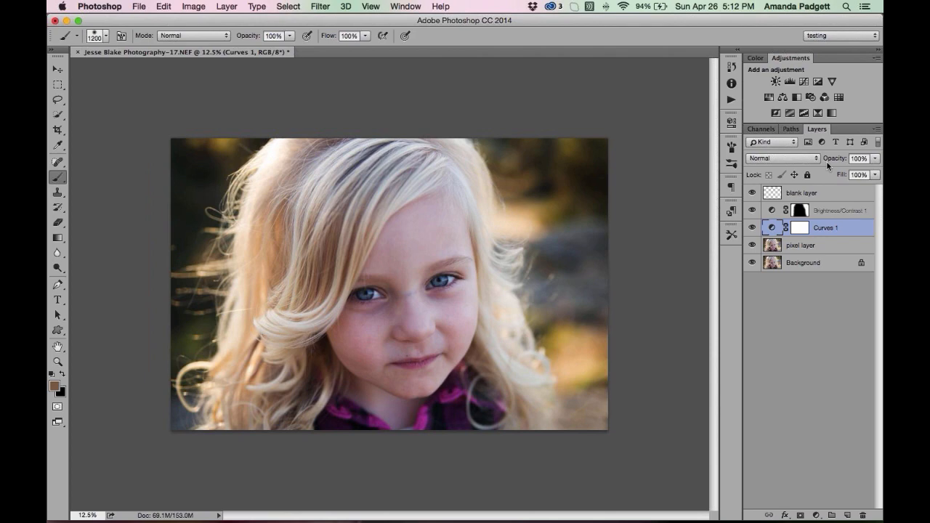
{"action": "left_click", "coordinate": [772, 247]}
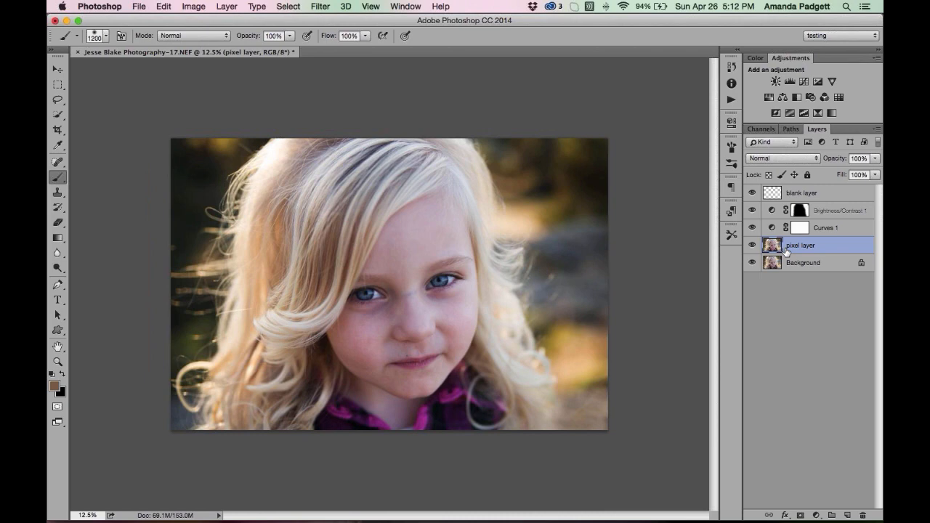
Hide the Curves 1 adjustment and rename it 'curves pop'
{"action": "left_click", "coordinate": [752, 227]}
{"action": "double_click", "coordinate": [827, 228]}
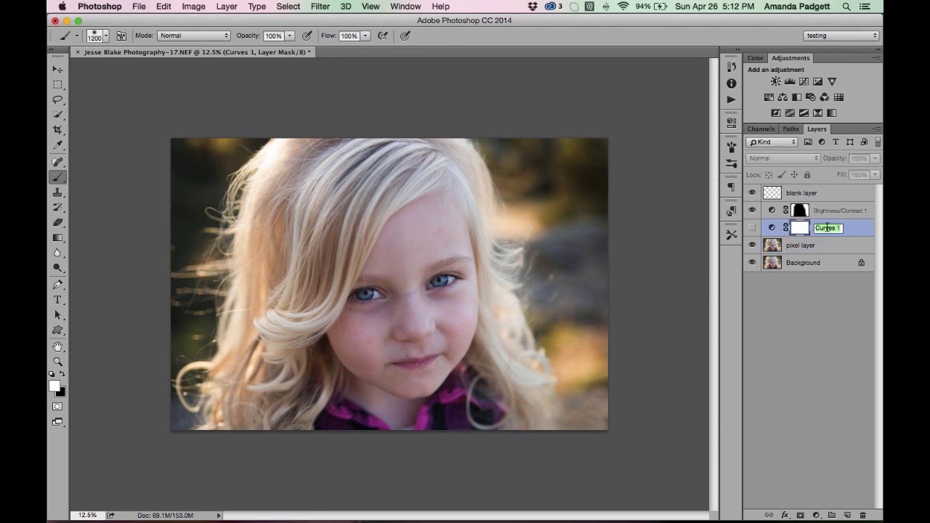
{"action": "type", "text": "curves pop"}
{"action": "key", "text": "Return"}
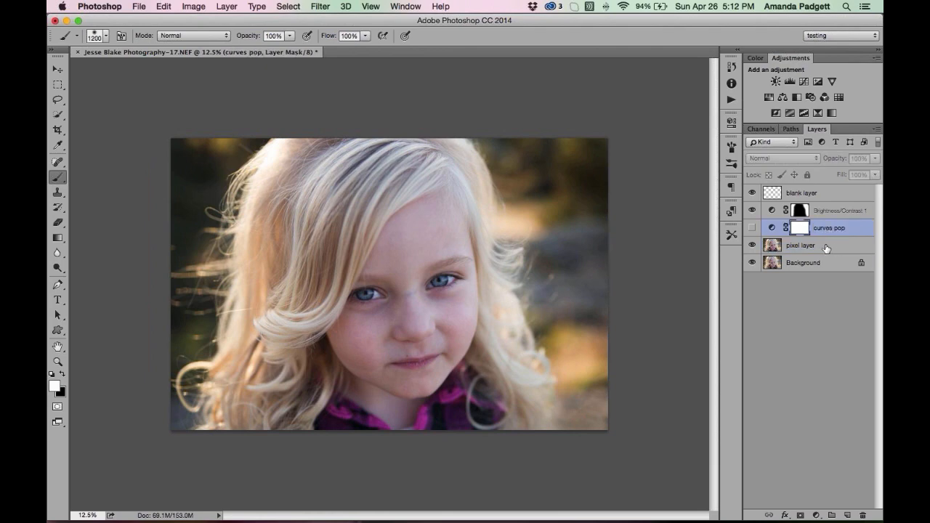
{"action": "left_click", "coordinate": [824, 247]}
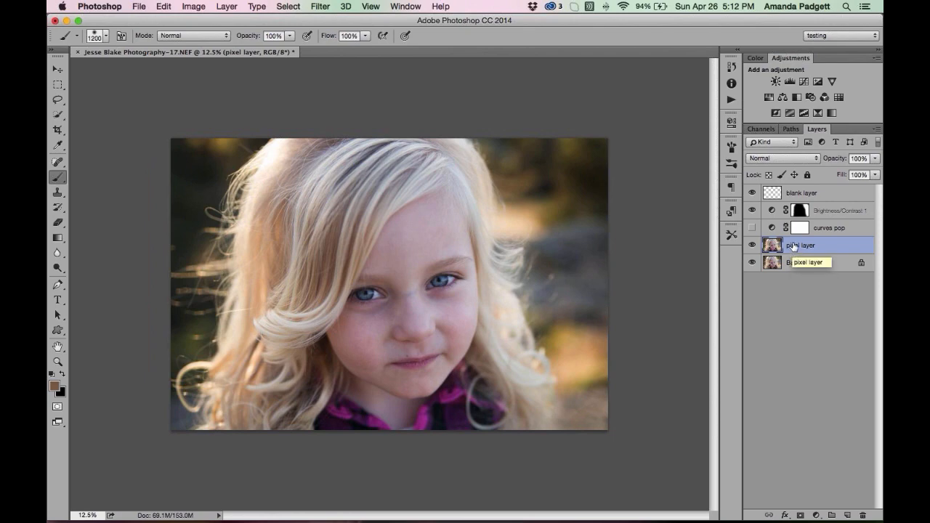
Apply a two-point S-curve via Image > Adjustments > Curves directly to pixel layer
{"action": "left_click", "coordinate": [228, 6]}
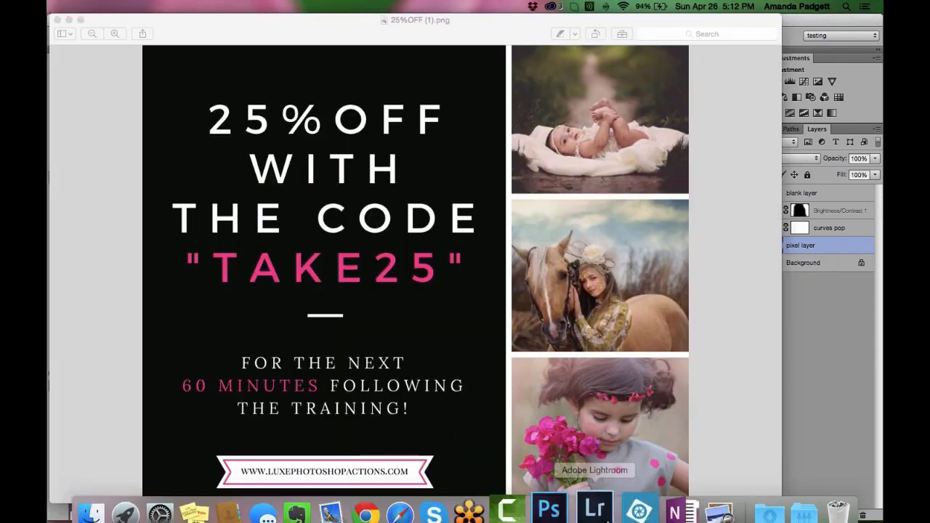
{"action": "left_click", "coordinate": [549, 509]}
{"action": "left_click", "coordinate": [198, 8]}
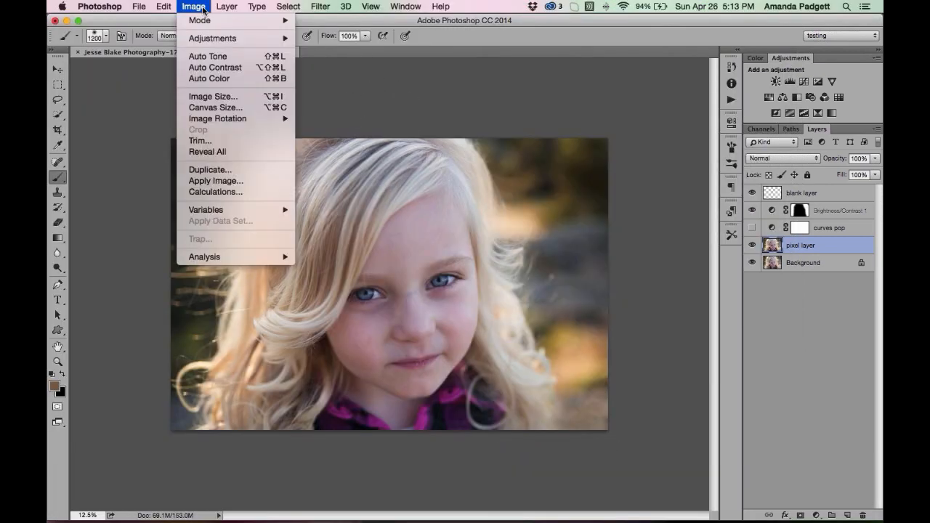
{"action": "mouse_move", "coordinate": [204, 41]}
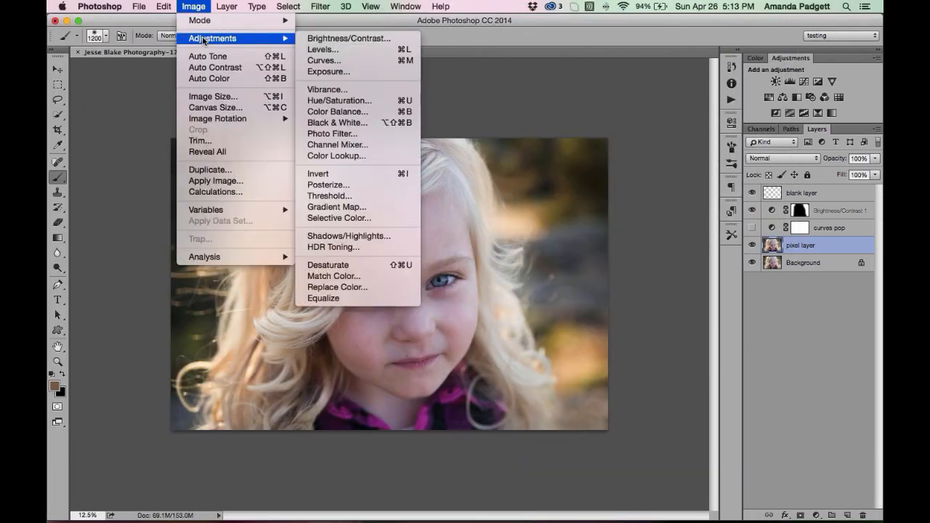
{"action": "left_click", "coordinate": [331, 62]}
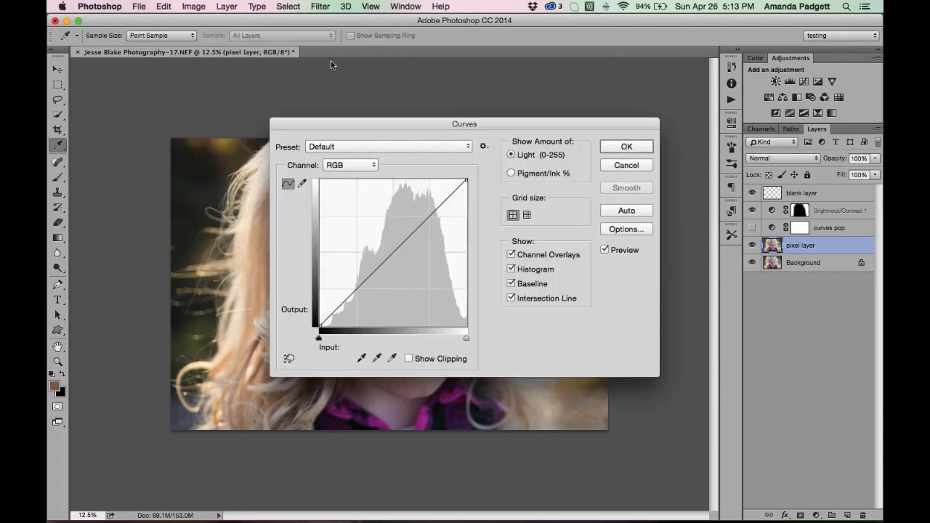
{"action": "left_click", "coordinate": [417, 224]}
{"action": "left_click_drag", "start_coordinate": [374, 268], "coordinate": [383, 263]}
{"action": "mouse_move", "coordinate": [382, 124]}
{"action": "left_mouse_down"}
{"action": "mouse_move", "coordinate": [597, 53]}
{"action": "mouse_move", "coordinate": [413, 33]}
{"action": "left_mouse_up"}
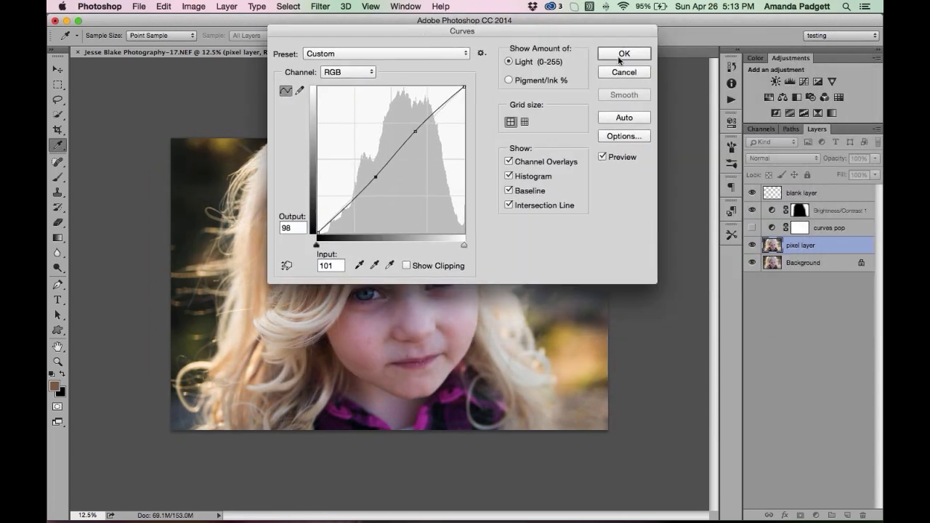
{"action": "left_click", "coordinate": [619, 57]}
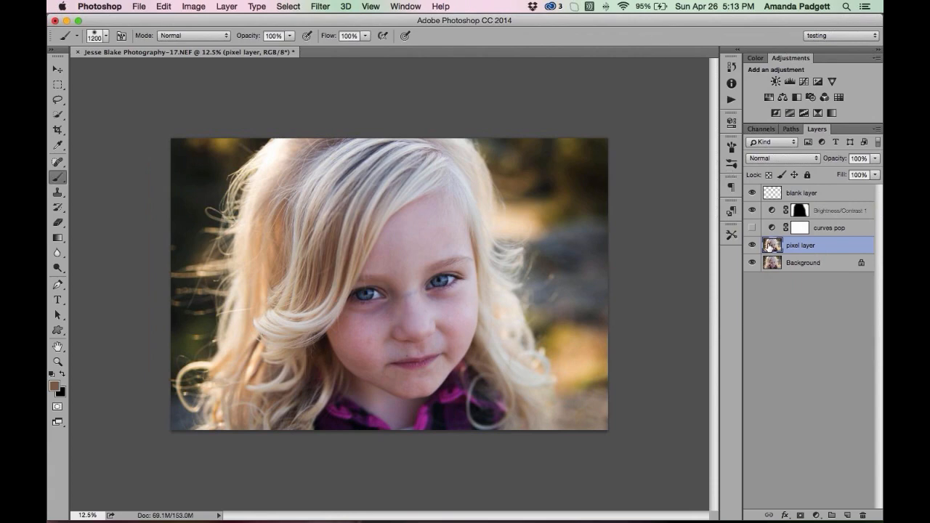
Inspect the pixel layer's blending options, then delete the pixel layer
{"action": "double_click", "coordinate": [775, 248]}
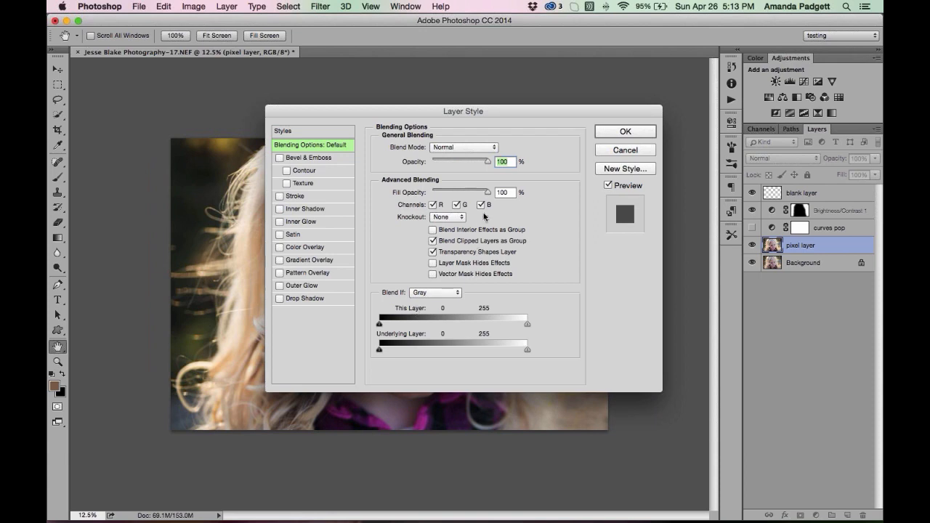
{"action": "left_click", "coordinate": [629, 136]}
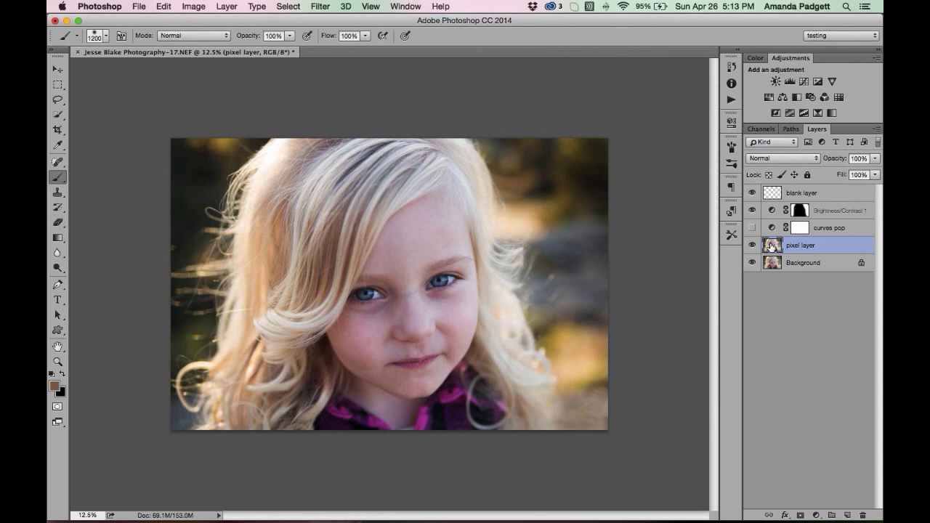
{"action": "key", "text": "Delete"}
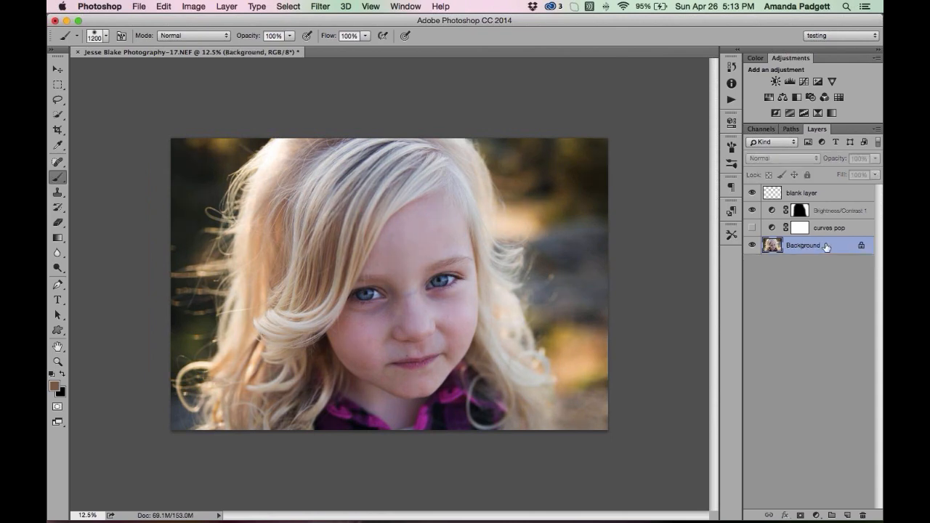
Turn the curves pop adjustment back on and bring up its custom curve settings
{"action": "left_click", "coordinate": [752, 228]}
{"action": "double_click", "coordinate": [773, 229]}
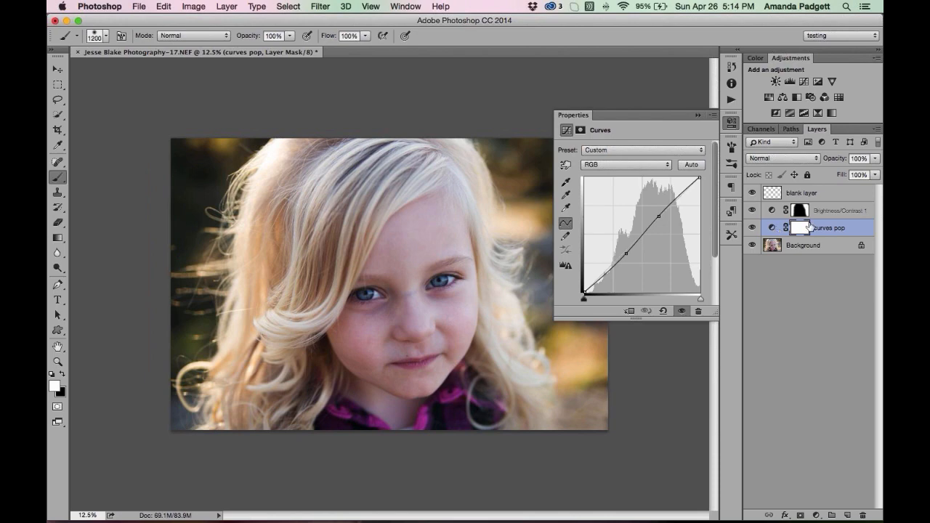
Delete Brightness/Contrast 1 and curves pop, and add Levels with black input 14 and lighter midtones
{"action": "left_click", "coordinate": [832, 218], "text": "shift"}
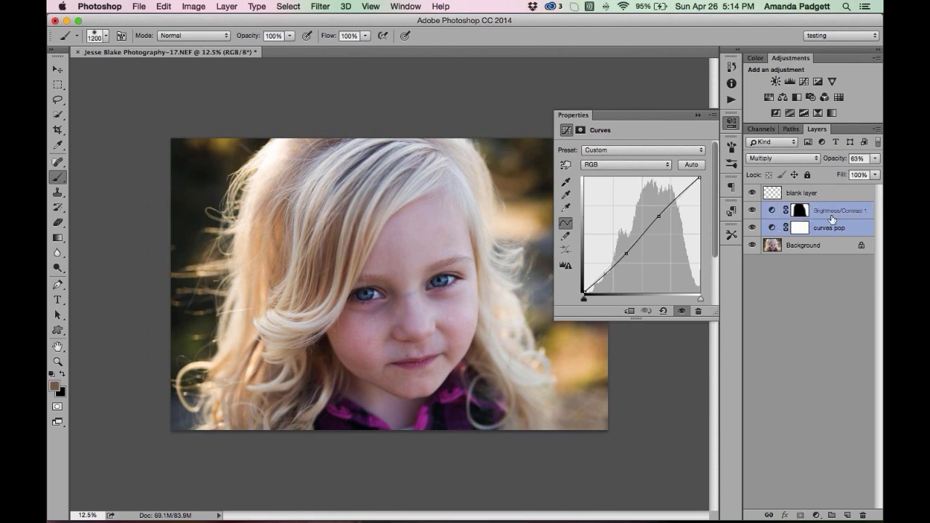
{"action": "key", "text": "BackSpace"}
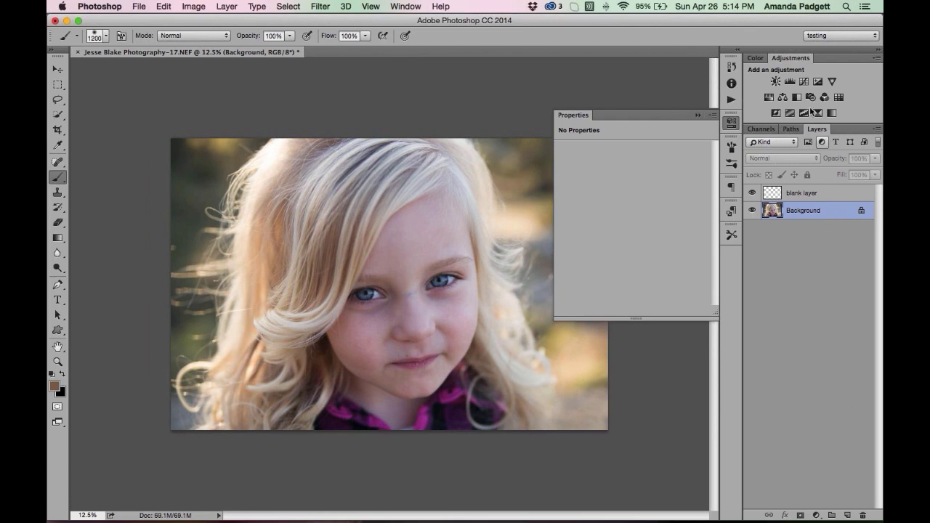
{"action": "left_click", "coordinate": [791, 82]}
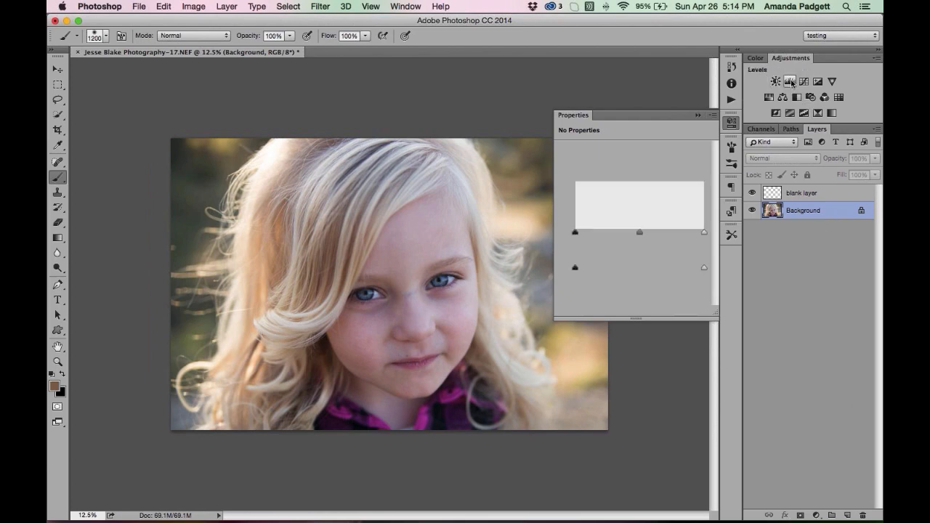
{"action": "left_click", "coordinate": [791, 83]}
{"action": "left_click_drag", "start_coordinate": [576, 233], "coordinate": [583, 234]}
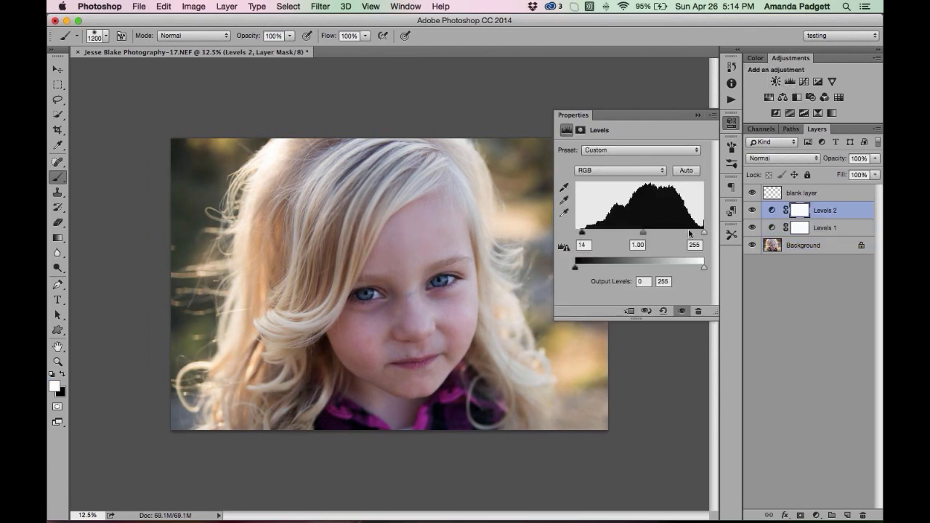
{"action": "left_click_drag", "start_coordinate": [643, 233], "coordinate": [639, 234]}
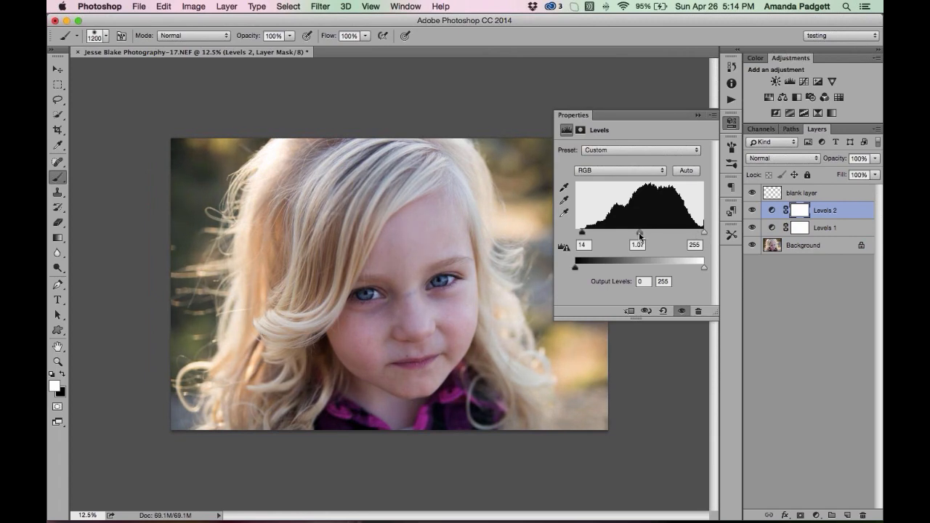
{"action": "left_click", "coordinate": [697, 116]}
Delete the extra Levels 1 layer and duplicate Background into Background copy with Cmd+J
{"action": "left_click", "coordinate": [825, 227]}
{"action": "key", "text": "Delete"}
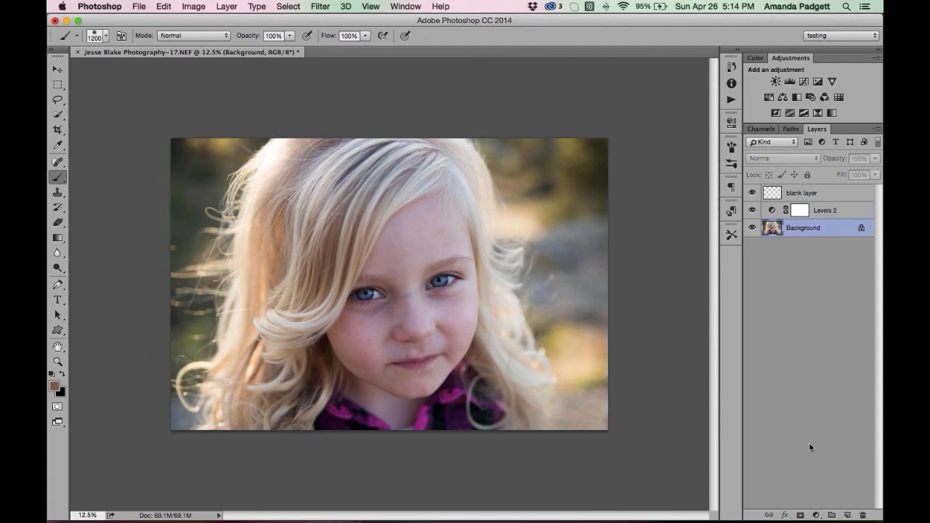
{"action": "key", "text": "super+j"}
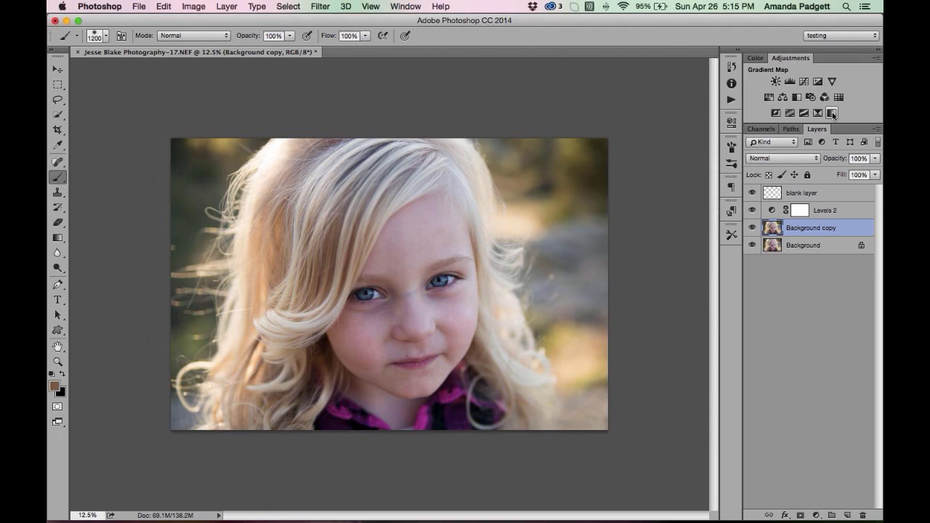
Browse the adjustment-layer list, then the Layer > New Adjustment Layer submenu
{"action": "left_click", "coordinate": [816, 515]}
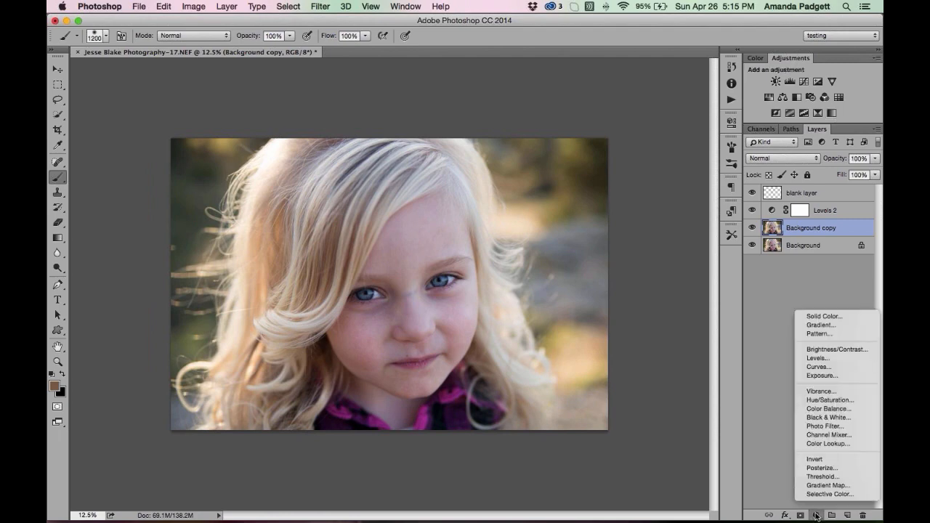
{"action": "left_click", "coordinate": [780, 303]}
{"action": "left_click", "coordinate": [224, 6]}
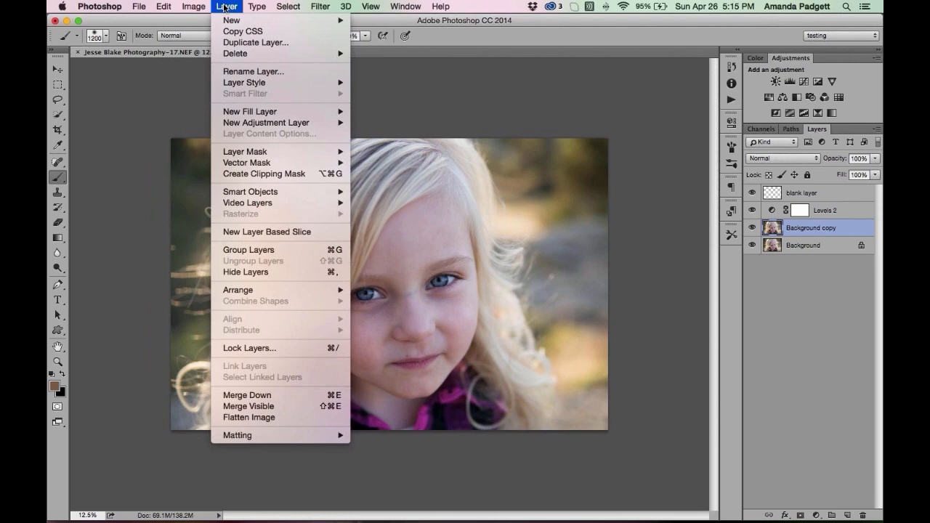
{"action": "mouse_move", "coordinate": [245, 123]}
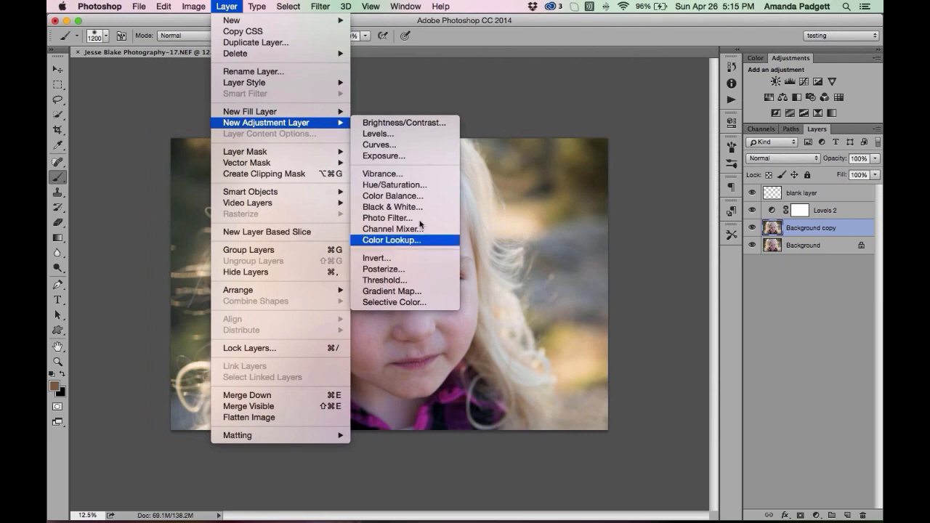
Dismiss the New Adjustment Layer submenu without adding any adjustment
{"action": "left_click", "coordinate": [452, 95]}
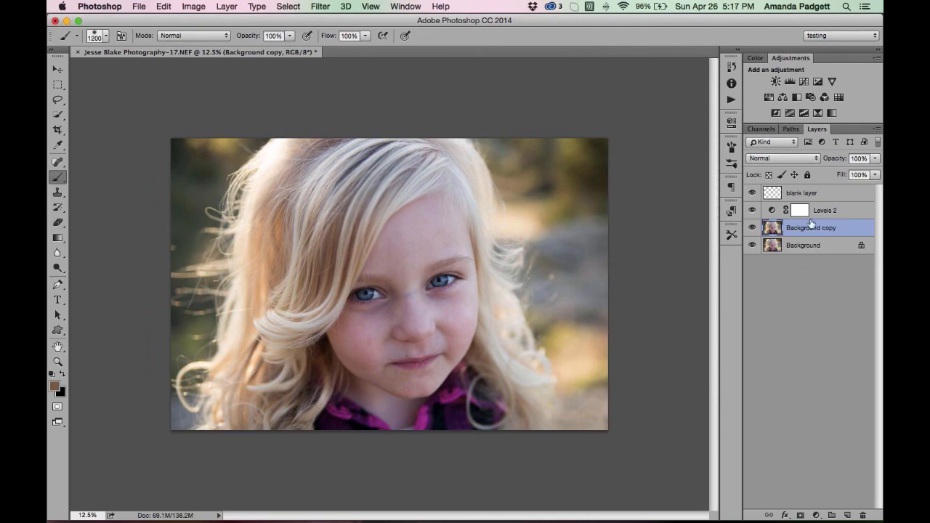
Select blank layer, Levels 2 and Background copy together and show the Layers panel flyout menu
{"action": "left_click", "coordinate": [819, 199], "text": "shift"}
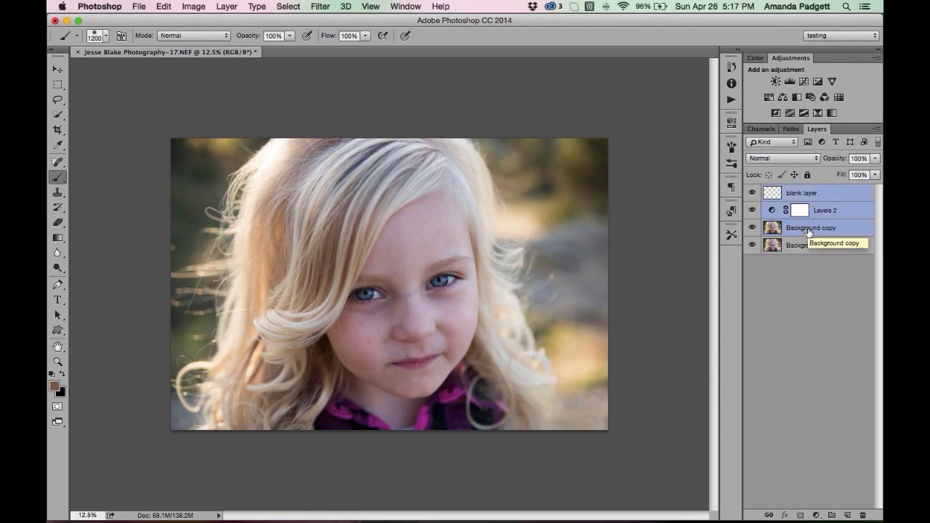
{"action": "left_click", "coordinate": [817, 194]}
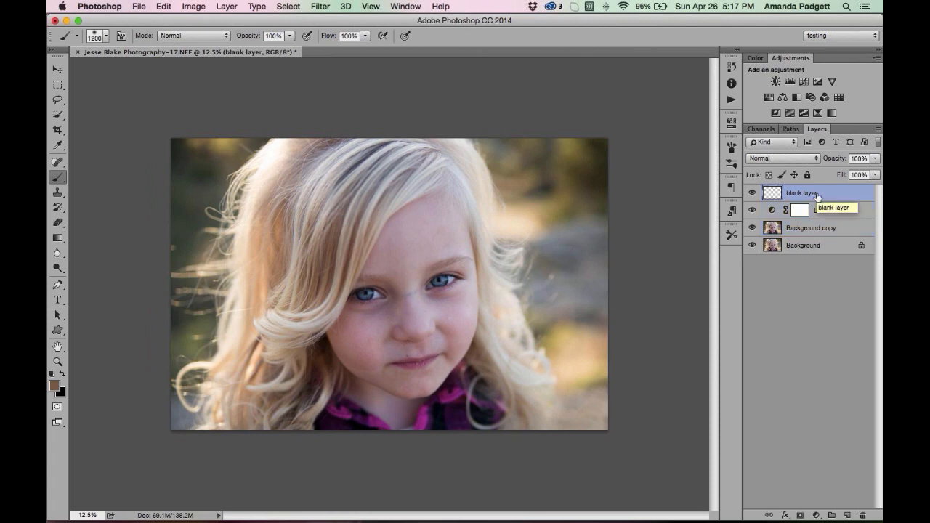
{"action": "left_click", "coordinate": [825, 234], "text": "shift"}
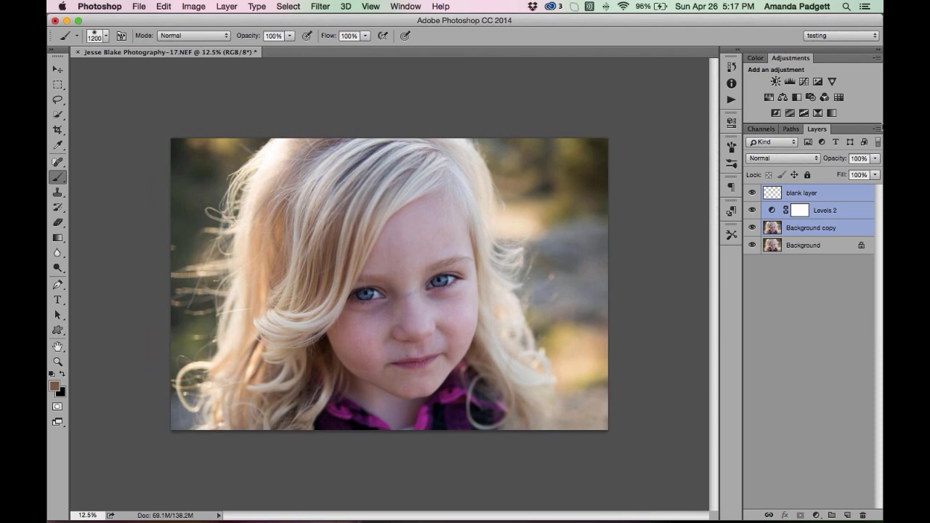
{"action": "left_click", "coordinate": [877, 130]}
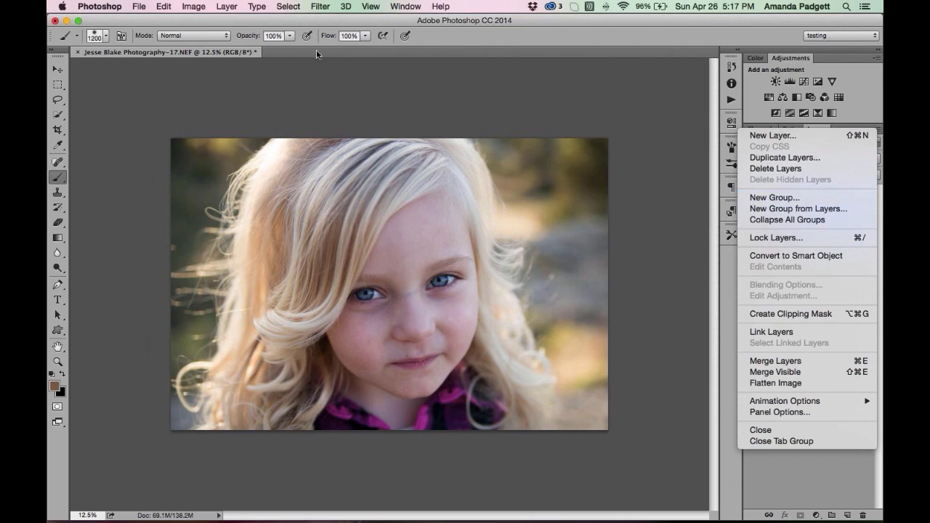
Group blank layer, Levels 2 and Background copy into Group 1 with Cmd+G and expand it
{"action": "left_click", "coordinate": [234, 8]}
{"action": "left_click", "coordinate": [233, 8]}
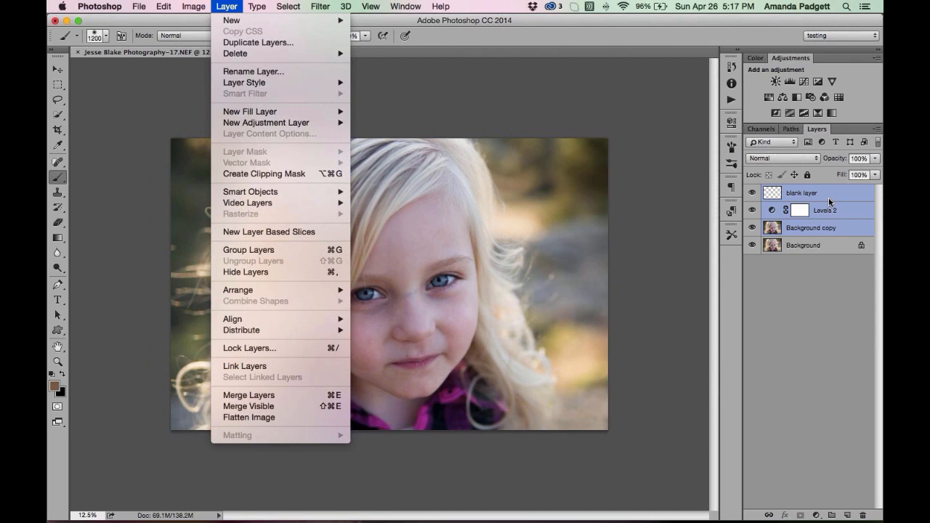
{"action": "key", "text": "super+g"}
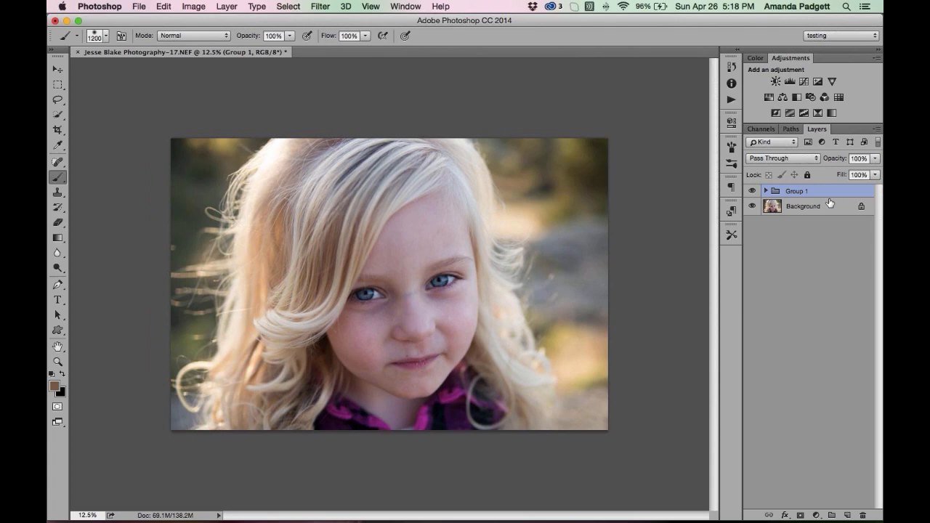
{"action": "left_click", "coordinate": [765, 191]}
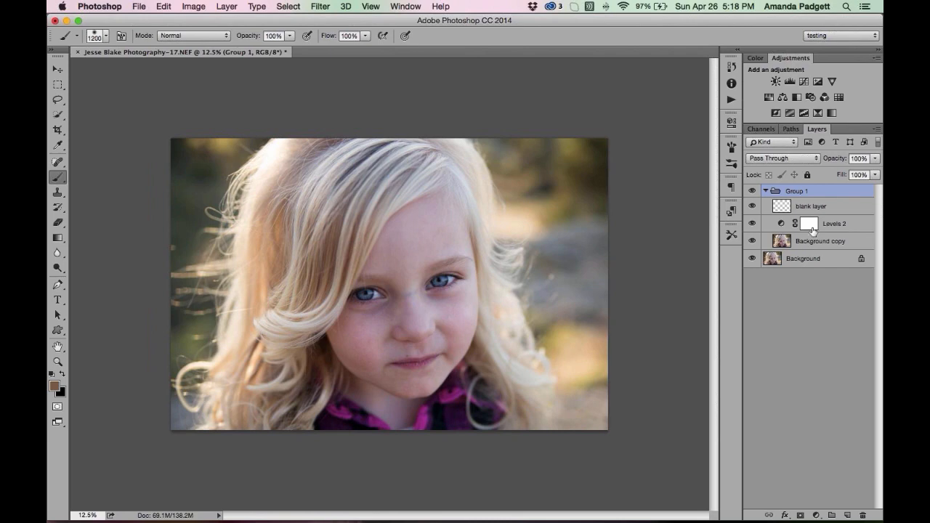
Above Levels 2, add Levels 3 warmed by a grey-point sample near the eye, at about 55% opacity
{"action": "left_click", "coordinate": [780, 223]}
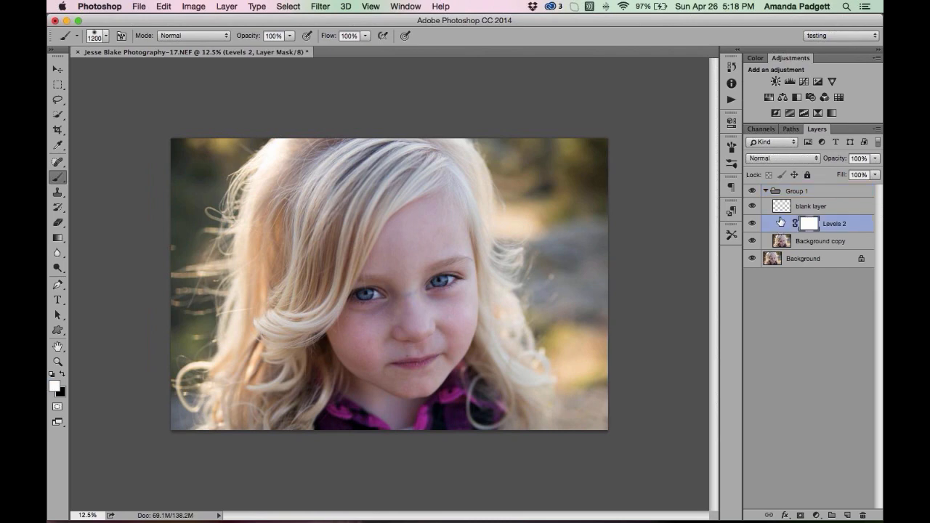
{"action": "left_click", "coordinate": [816, 516]}
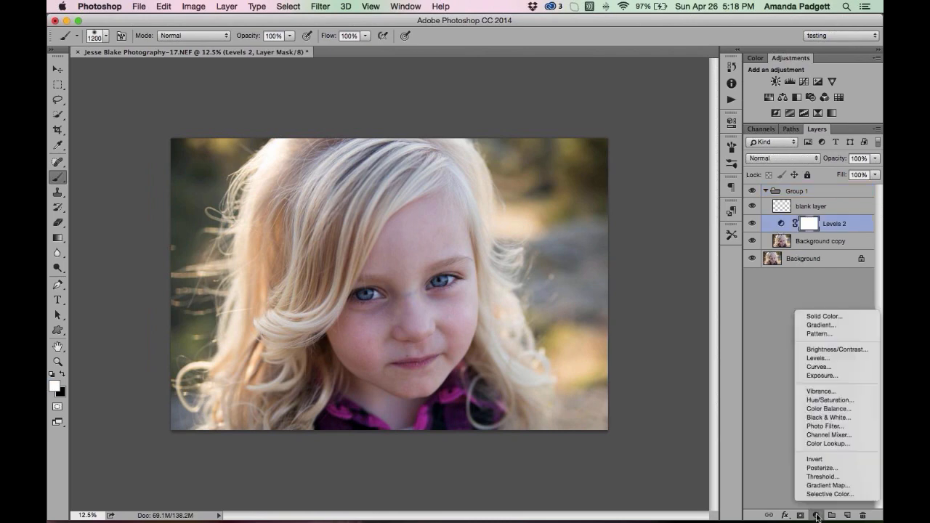
{"action": "left_click", "coordinate": [818, 358]}
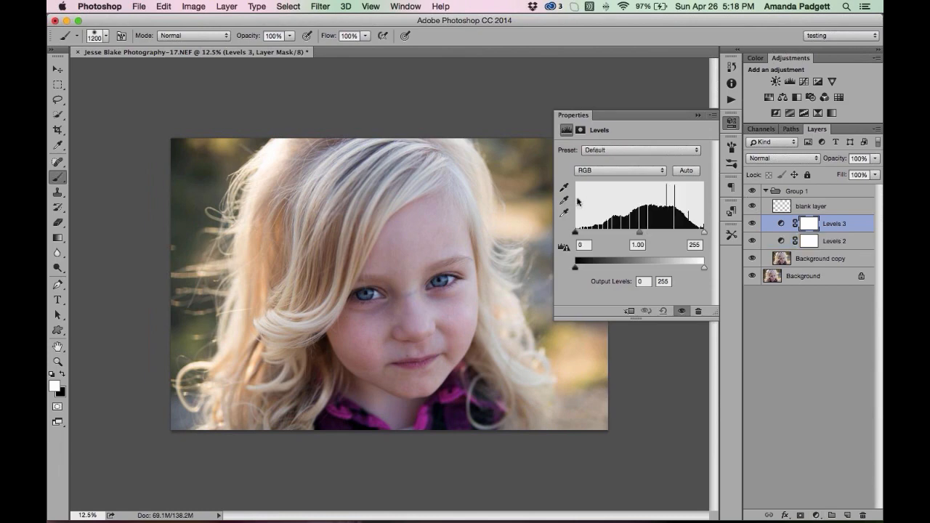
{"action": "left_click", "coordinate": [564, 200]}
{"action": "left_click", "coordinate": [378, 293]}
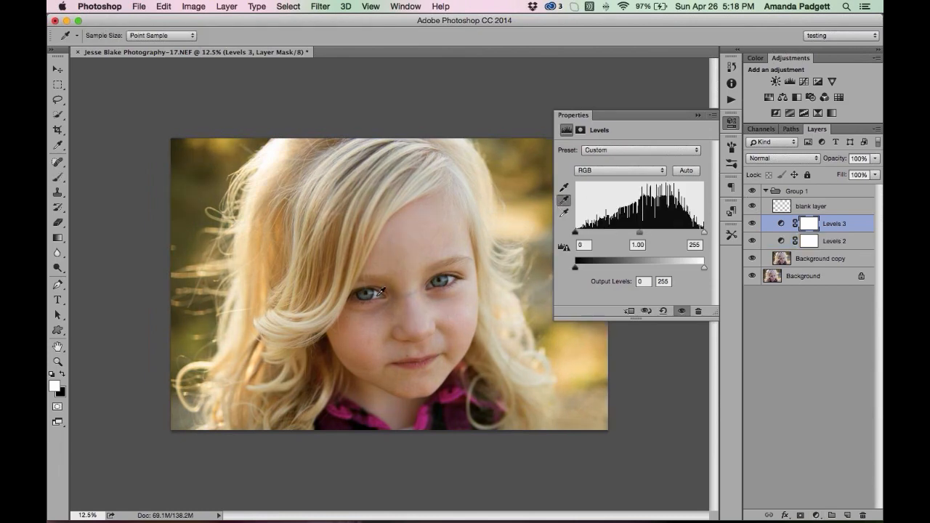
{"action": "left_click", "coordinate": [697, 115]}
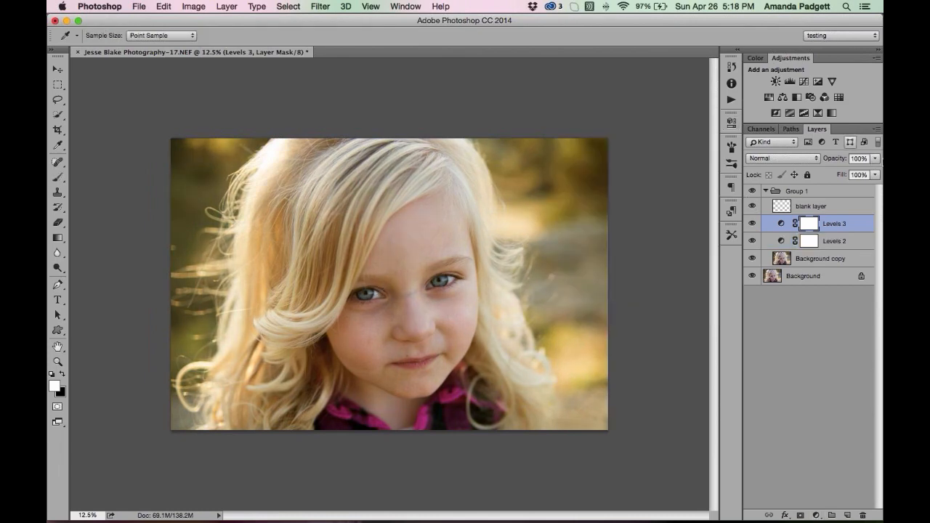
{"action": "left_click", "coordinate": [877, 160]}
{"action": "left_click_drag", "start_coordinate": [875, 171], "coordinate": [850, 179]}
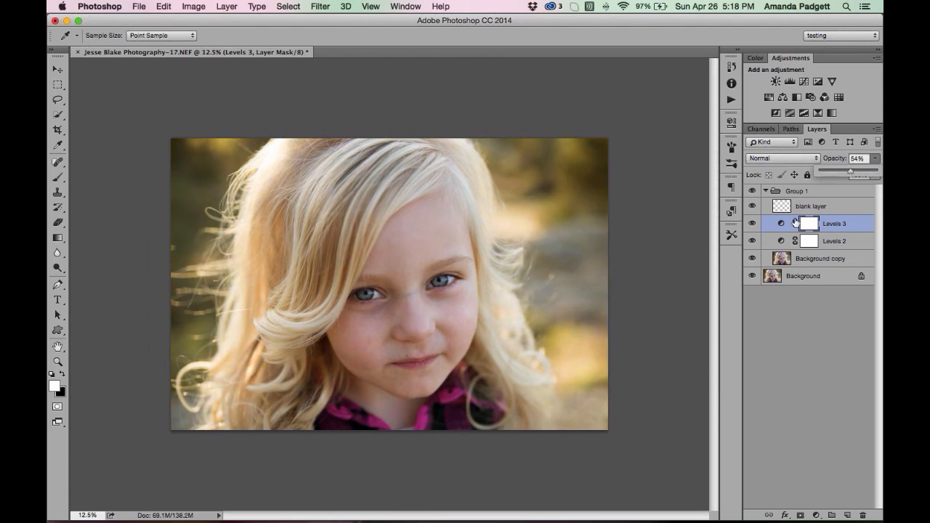
Toggle Group 1's visibility to compare with the original, then re-expand the group
{"action": "left_click", "coordinate": [766, 192]}
{"action": "left_click", "coordinate": [766, 192]}
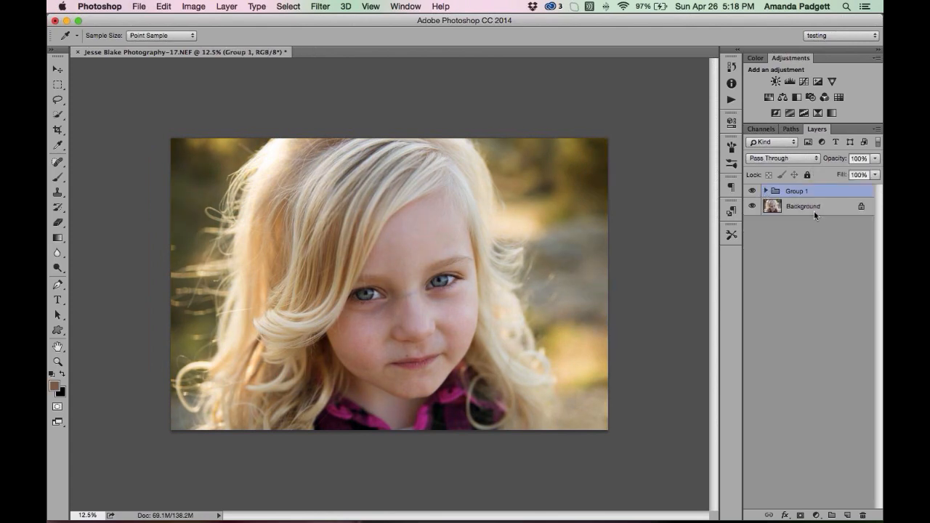
{"action": "left_click", "coordinate": [752, 192]}
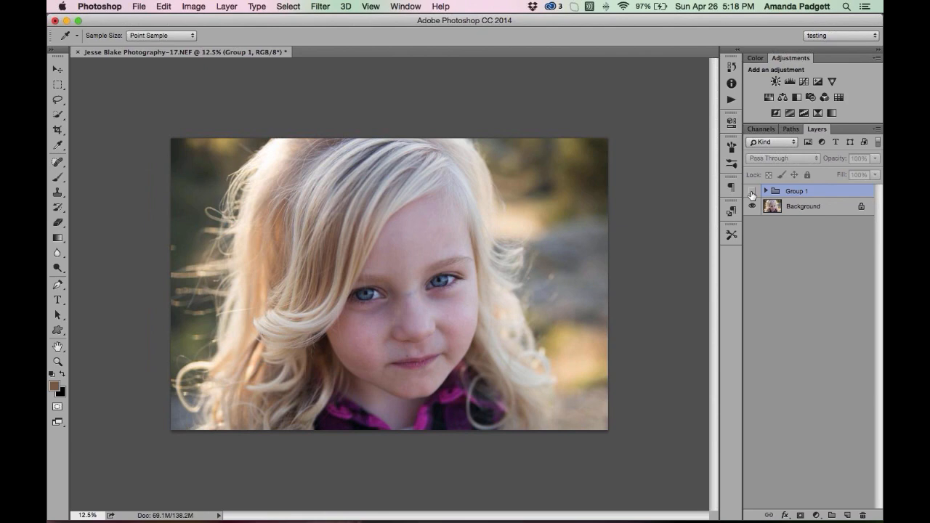
{"action": "left_click", "coordinate": [752, 191]}
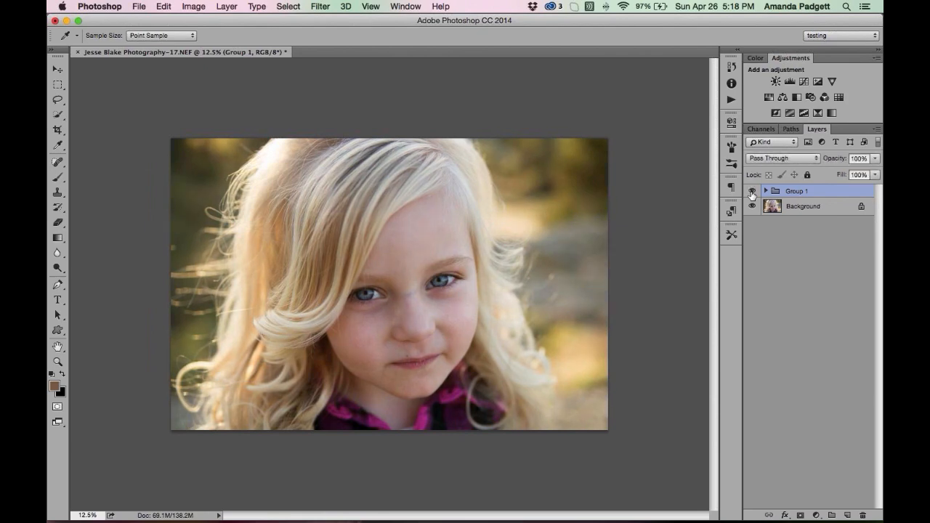
{"action": "left_click", "coordinate": [764, 190]}
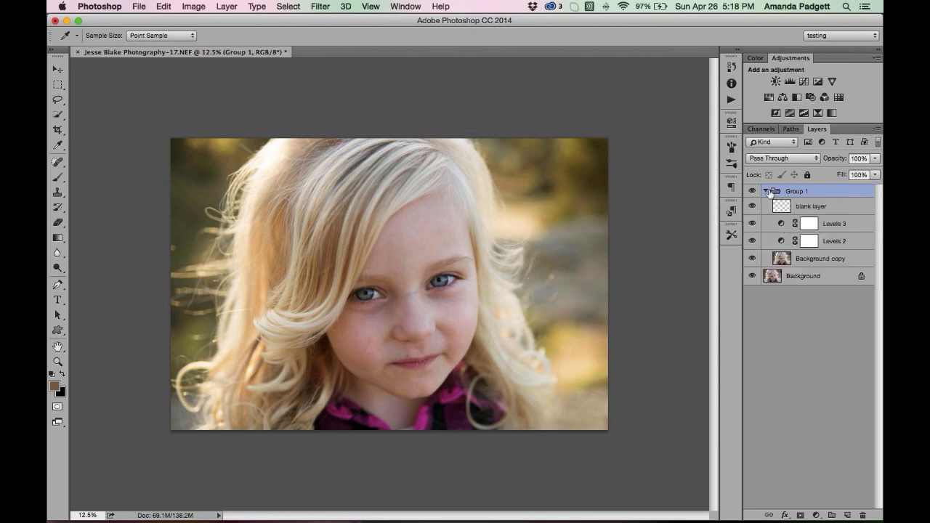
{"action": "left_click", "coordinate": [767, 191]}
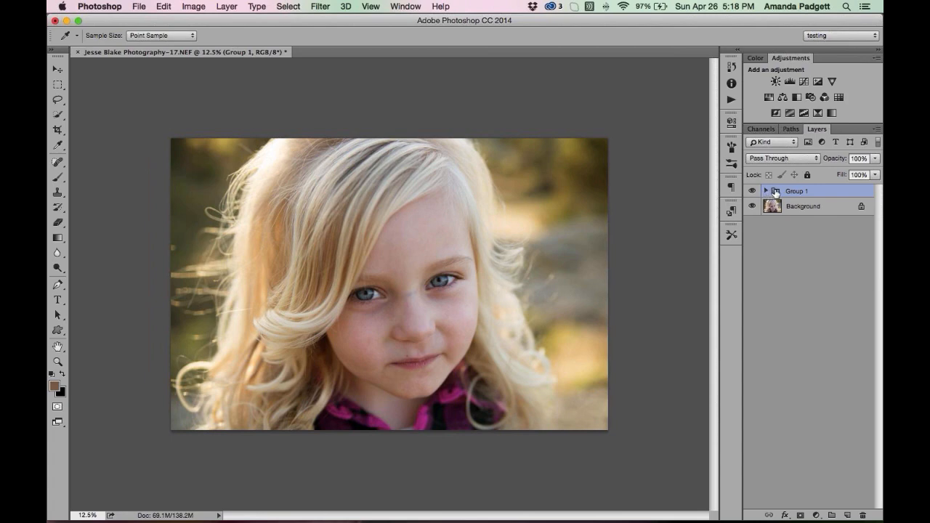
{"action": "left_click", "coordinate": [767, 191]}
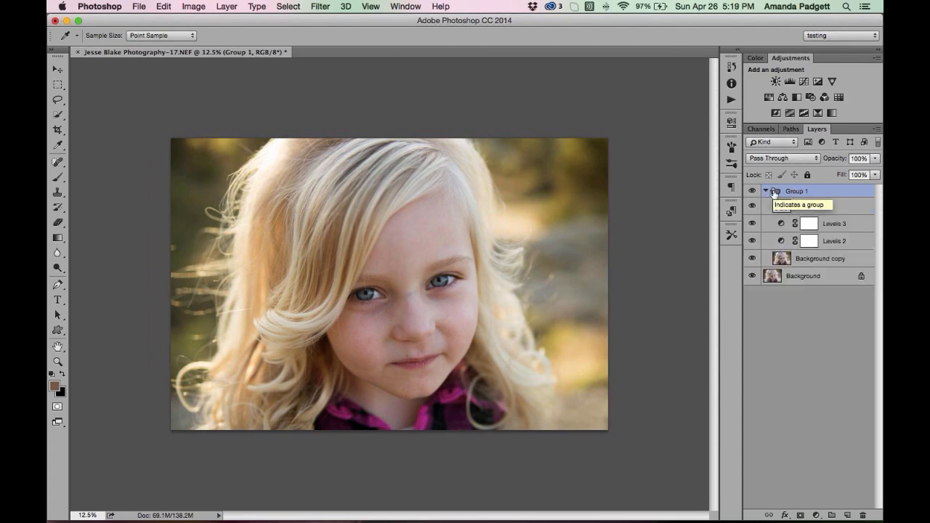
Select the Levels 3 mask, switch to the Brush, and lower Levels 3 opacity to 26%
{"action": "left_click", "coordinate": [833, 227]}
{"action": "key", "text": "b"}
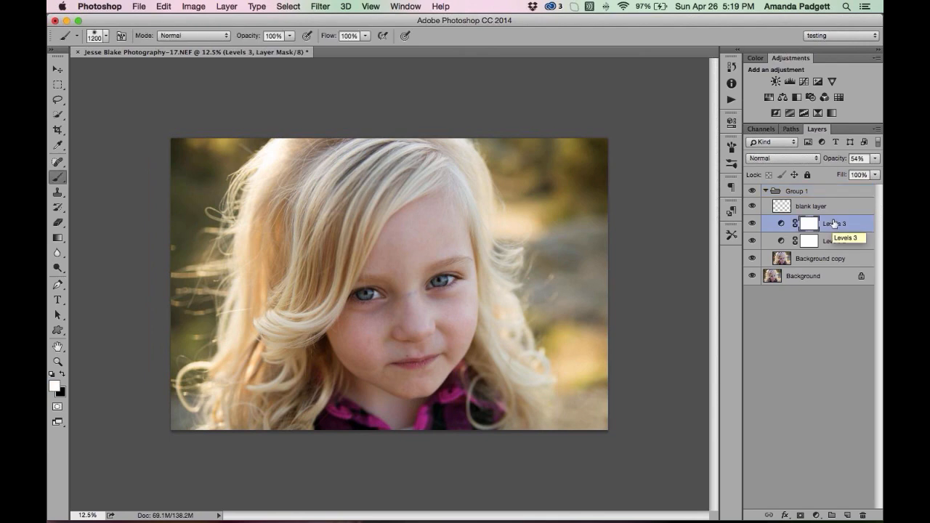
{"action": "left_click", "coordinate": [875, 159]}
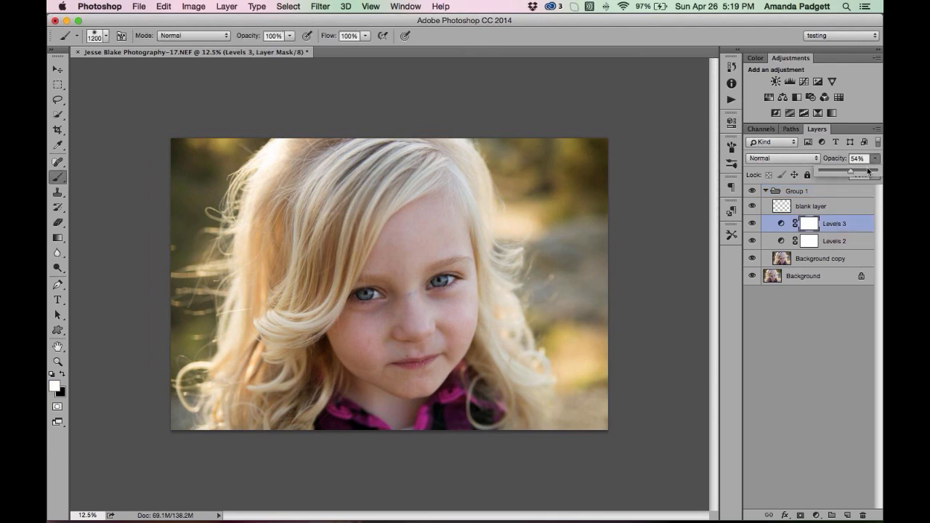
{"action": "left_click_drag", "start_coordinate": [852, 174], "coordinate": [840, 174]}
Revert the portrait to its originally opened state via the History panel
{"action": "left_click", "coordinate": [823, 192]}
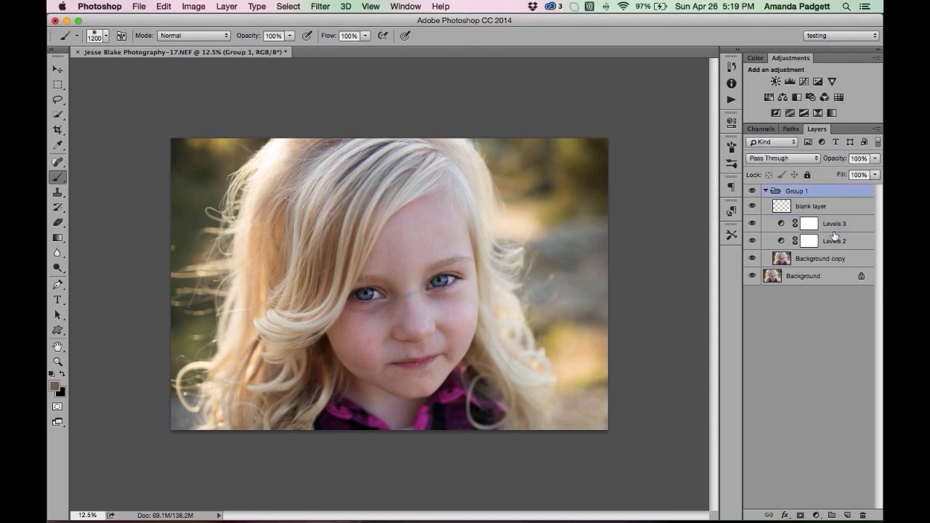
{"action": "left_click", "coordinate": [732, 67]}
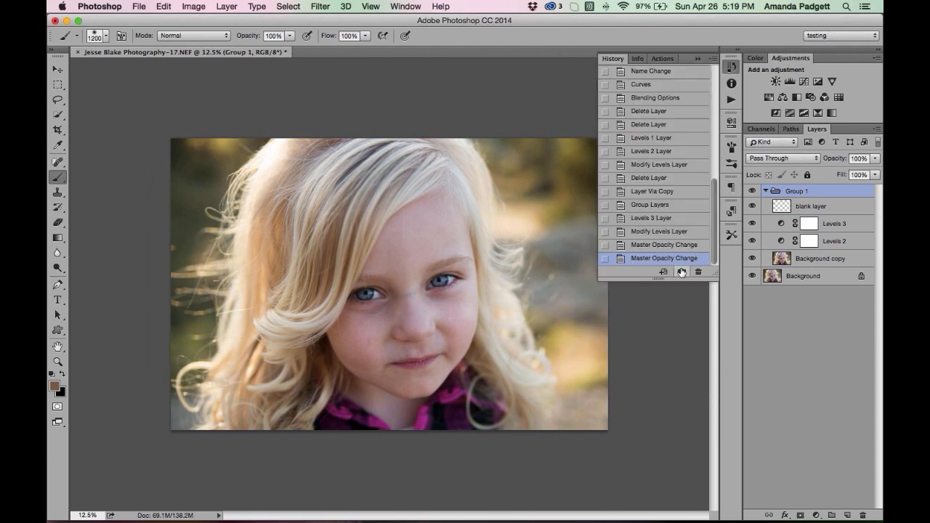
{"action": "scroll", "coordinate": [683, 182], "scroll_direction": "up", "scroll_amount": 10}
{"action": "left_click", "coordinate": [658, 72]}
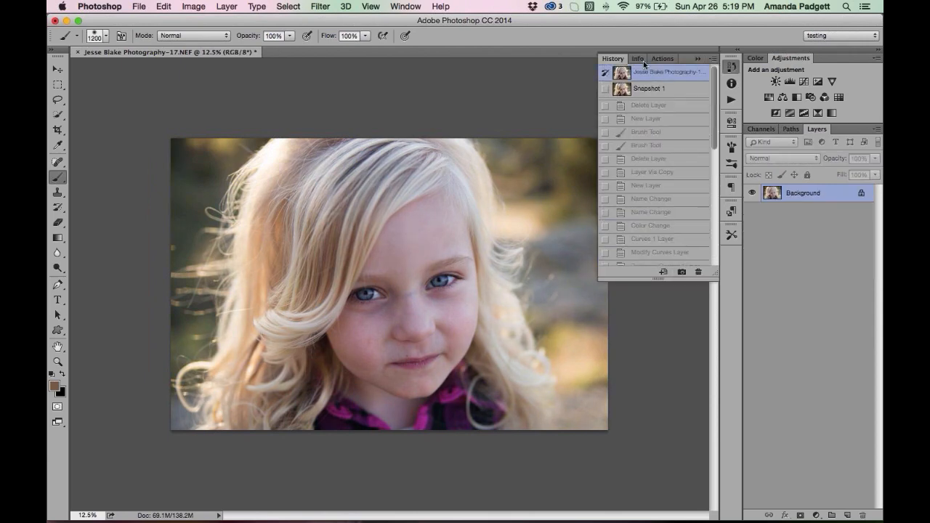
Play the Bella action and expand the resulting Bella group of six layers
{"action": "left_click", "coordinate": [663, 58]}
{"action": "left_click", "coordinate": [656, 178]}
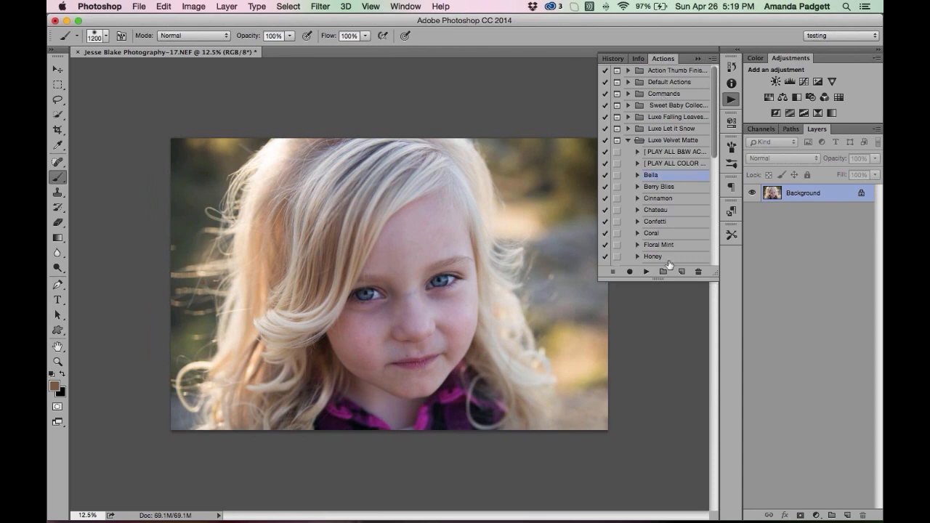
{"action": "left_click", "coordinate": [645, 273]}
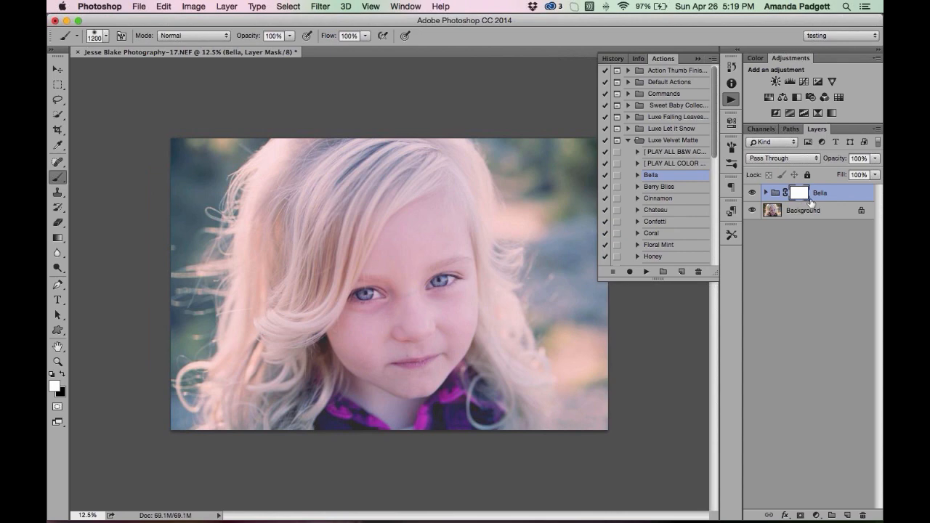
{"action": "left_click", "coordinate": [766, 192]}
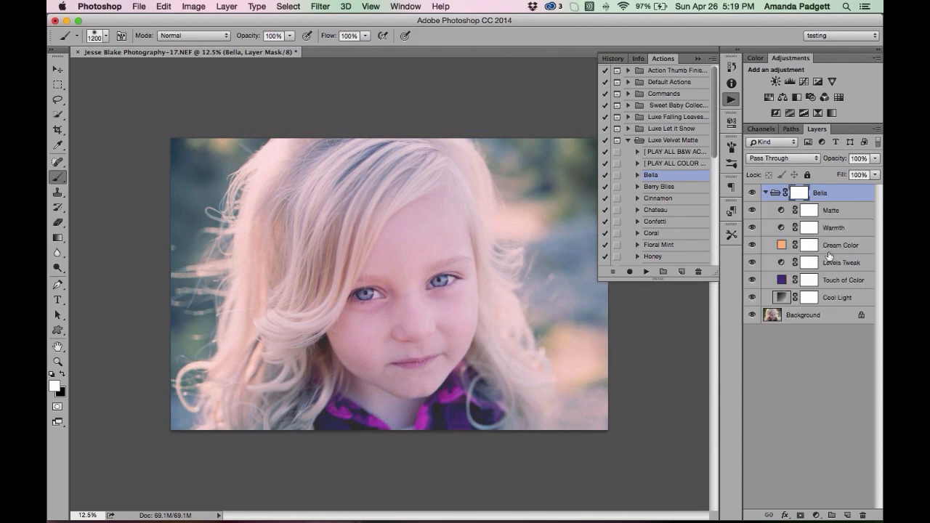
Compare the Cool Light layer hidden and shown, then lower its opacity to 16%
{"action": "left_click", "coordinate": [829, 298]}
{"action": "left_click", "coordinate": [753, 298]}
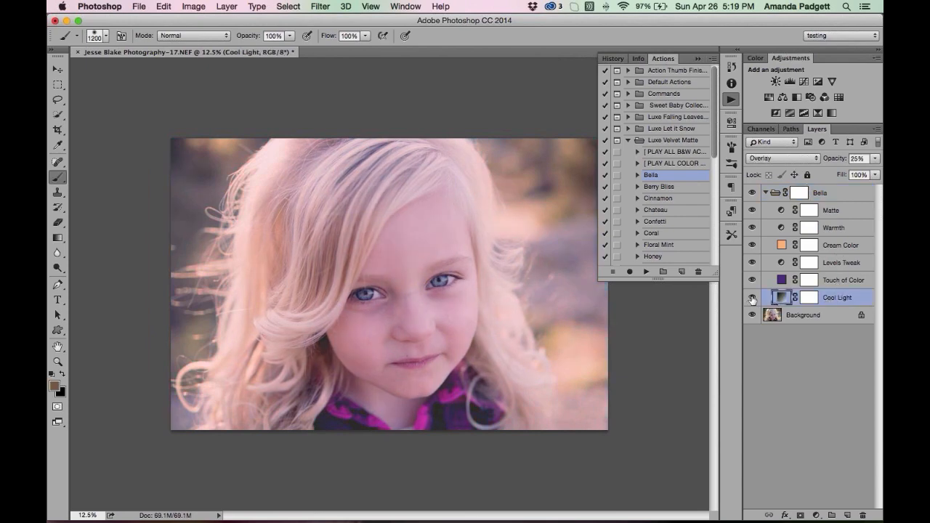
{"action": "left_click", "coordinate": [753, 298]}
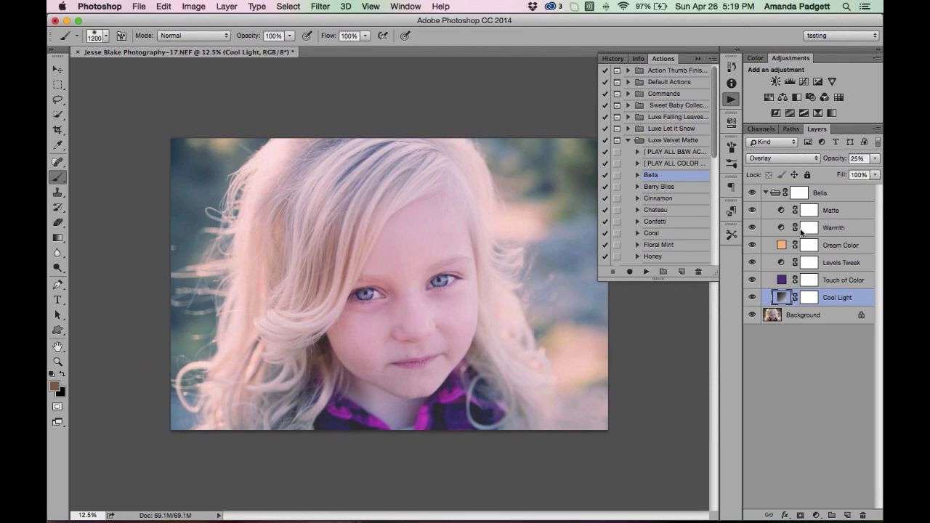
{"action": "left_click", "coordinate": [875, 158]}
{"action": "left_click_drag", "start_coordinate": [831, 176], "coordinate": [830, 179]}
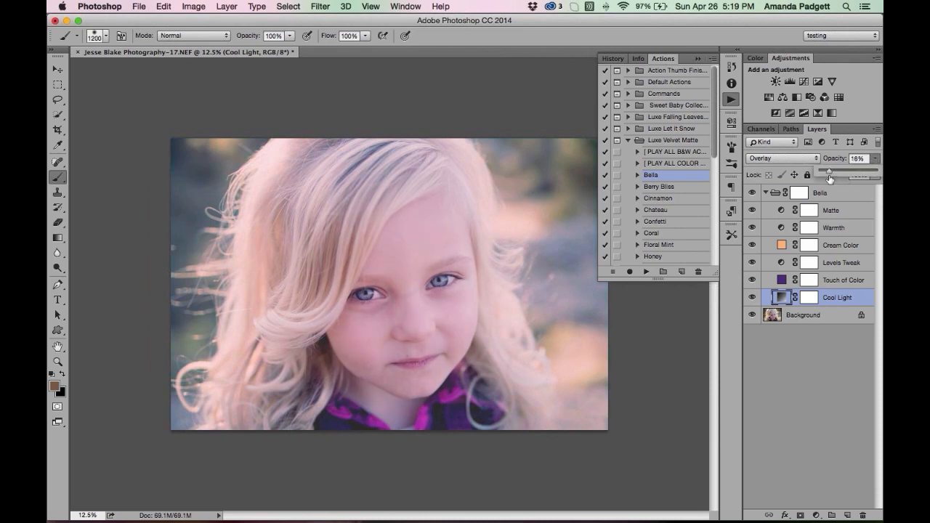
{"action": "left_click", "coordinate": [829, 226]}
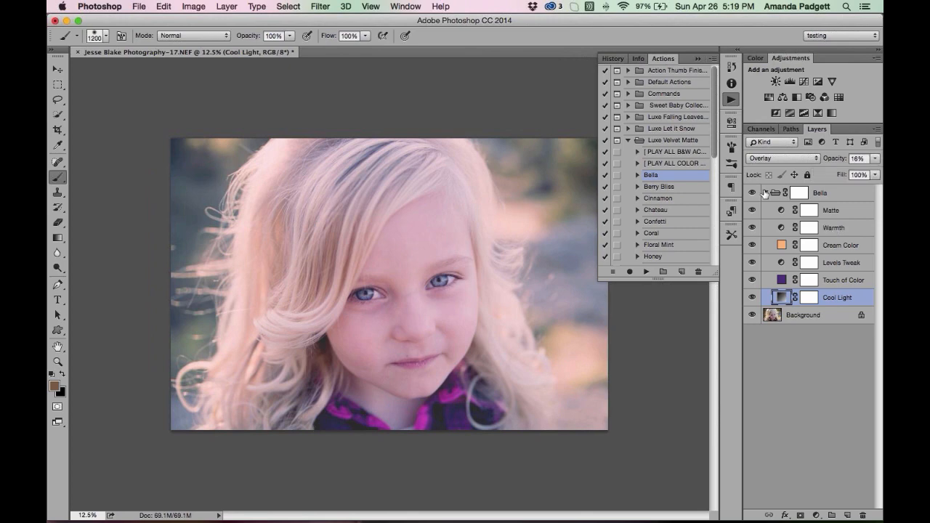
Collapse the Bella group and set the group's opacity to 66%
{"action": "left_click", "coordinate": [765, 192]}
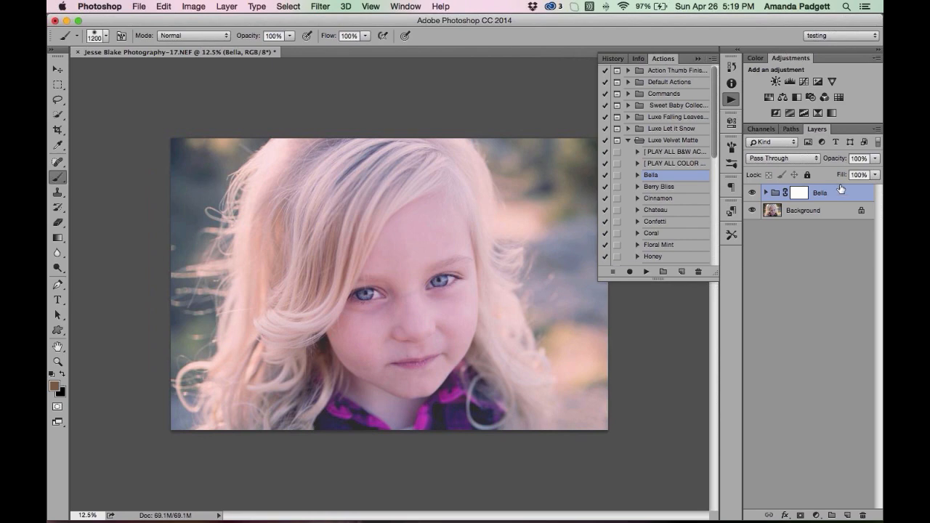
{"action": "left_click", "coordinate": [876, 158]}
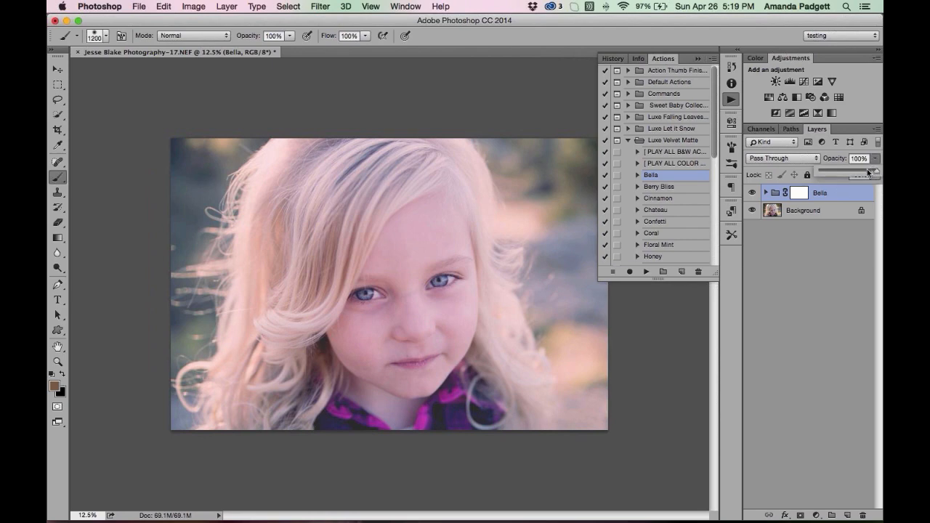
{"action": "left_click_drag", "start_coordinate": [875, 171], "coordinate": [858, 173]}
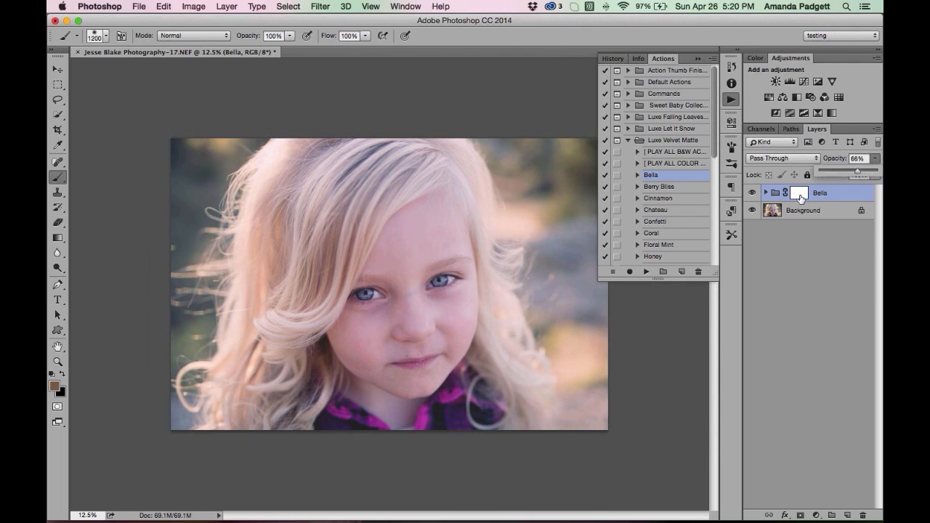
{"action": "left_click", "coordinate": [801, 196]}
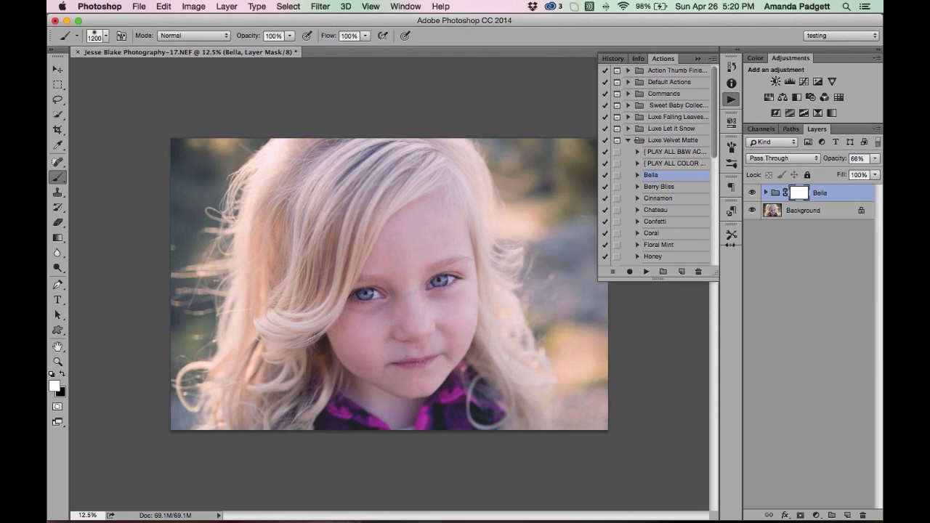
Add a Levels adjustment layer above the collapsed Bella group
{"action": "left_click", "coordinate": [766, 193]}
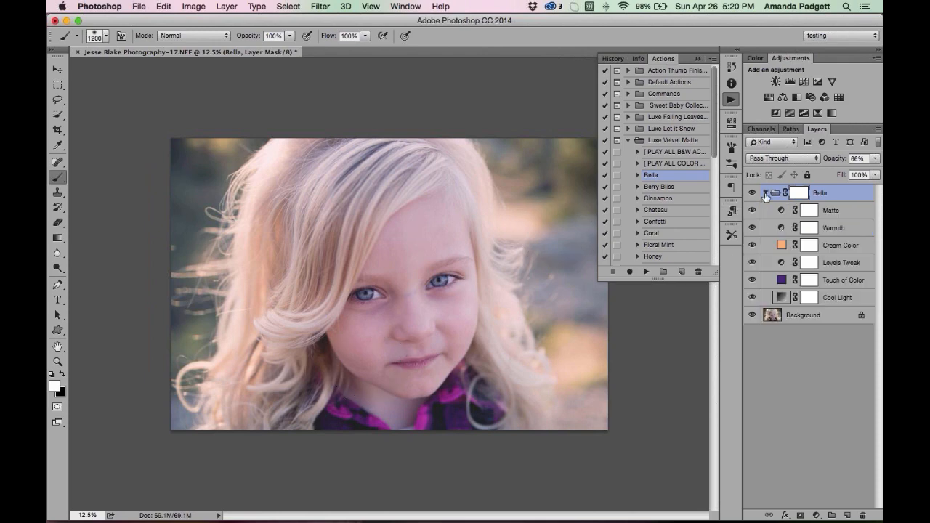
{"action": "left_click", "coordinate": [766, 193]}
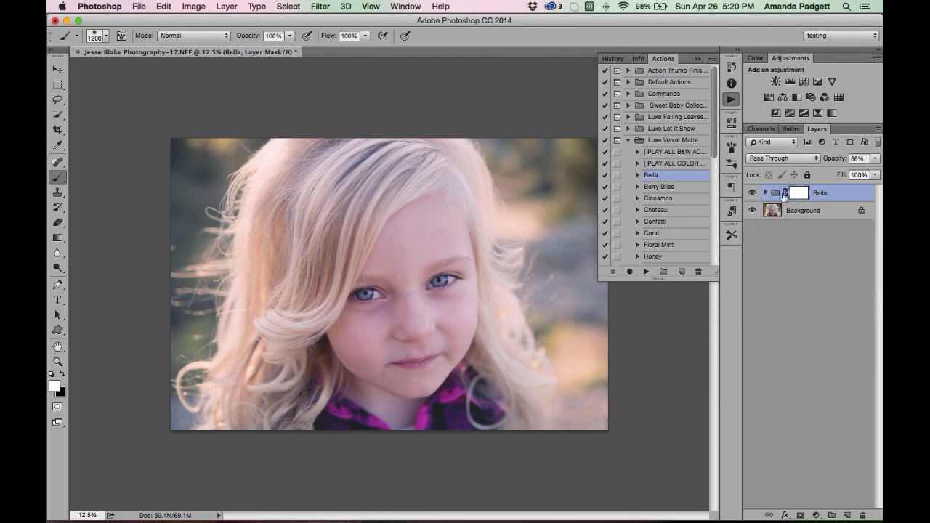
{"action": "left_click", "coordinate": [815, 515]}
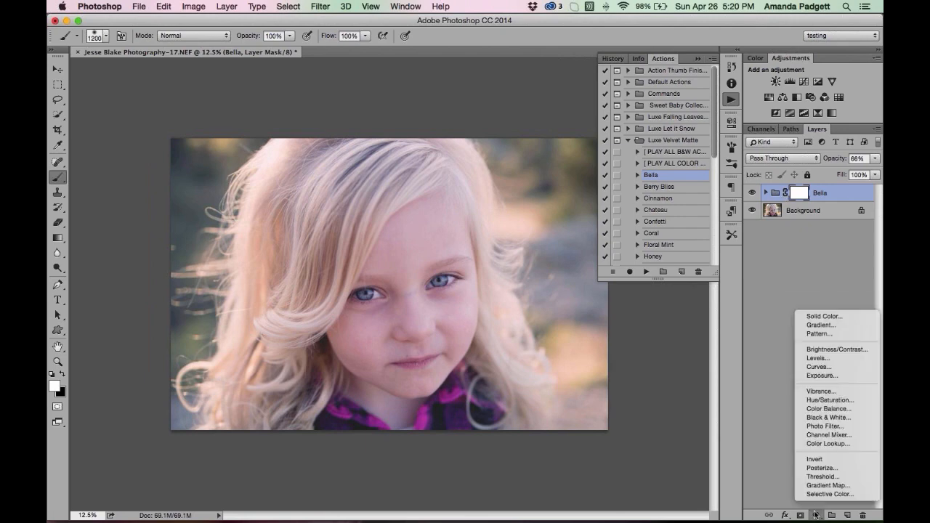
{"action": "left_click", "coordinate": [740, 156]}
Raise the Levels 1 black input to 40 and set the layer's opacity to 51%
{"action": "left_click", "coordinate": [790, 82]}
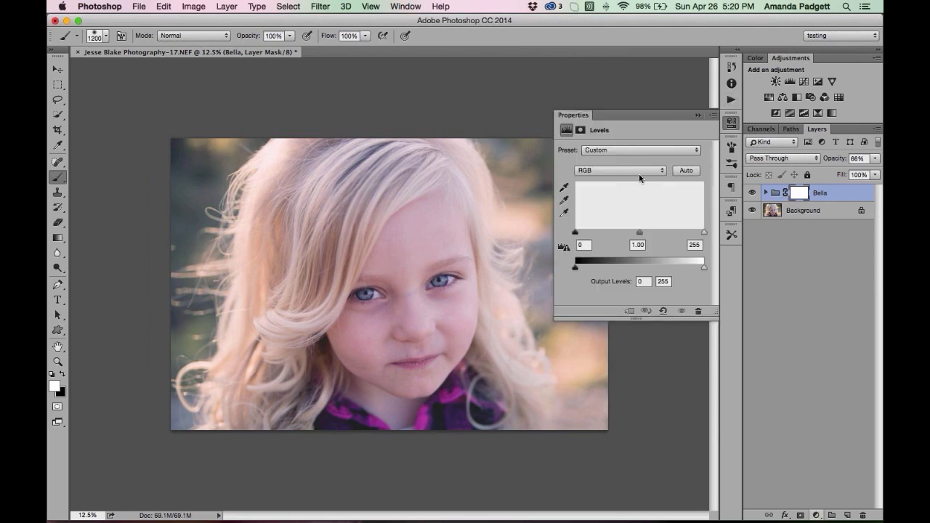
{"action": "left_click_drag", "start_coordinate": [576, 232], "coordinate": [593, 233]}
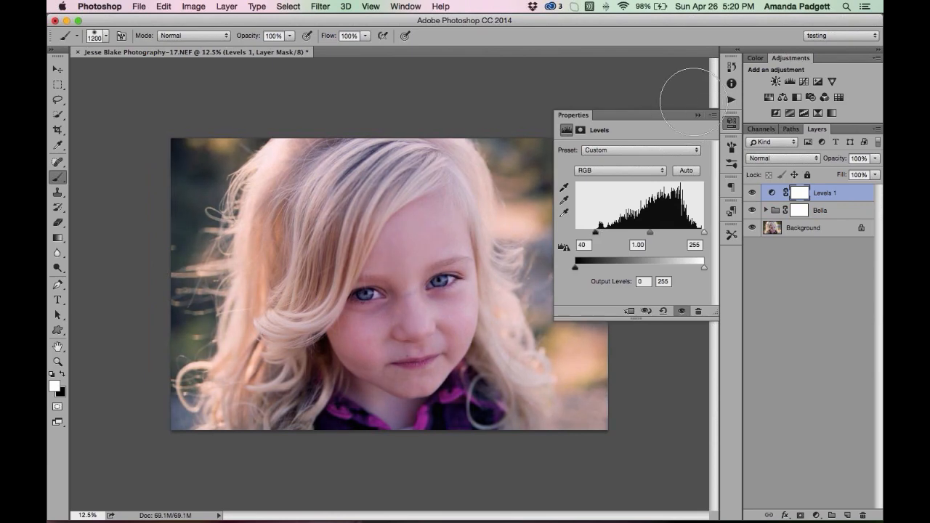
{"action": "left_click", "coordinate": [697, 115]}
{"action": "left_click", "coordinate": [877, 159]}
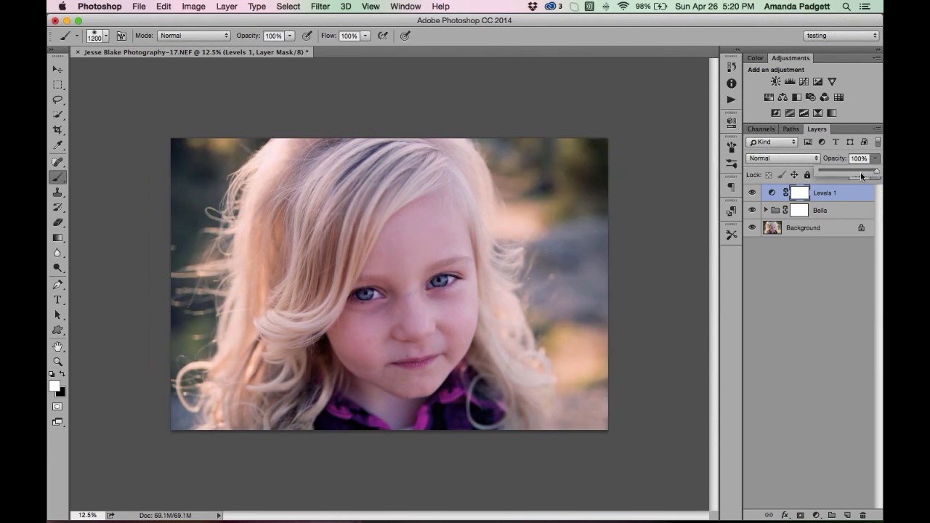
{"action": "left_click_drag", "start_coordinate": [849, 174], "coordinate": [849, 174]}
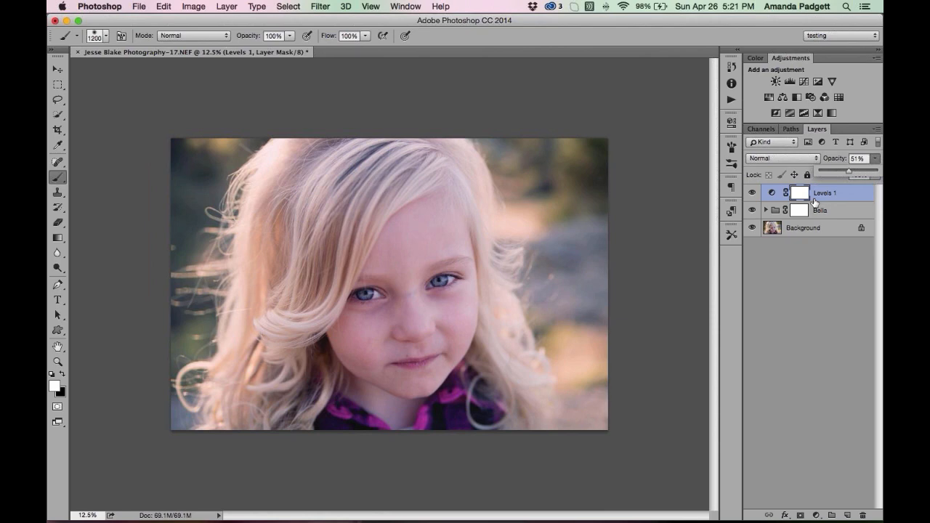
{"action": "left_click", "coordinate": [766, 210]}
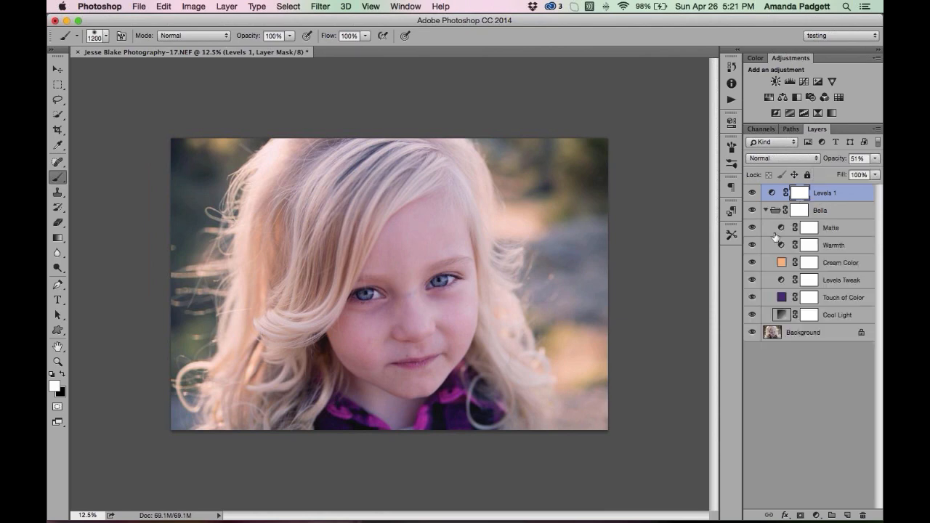
{"action": "left_click", "coordinate": [835, 282]}
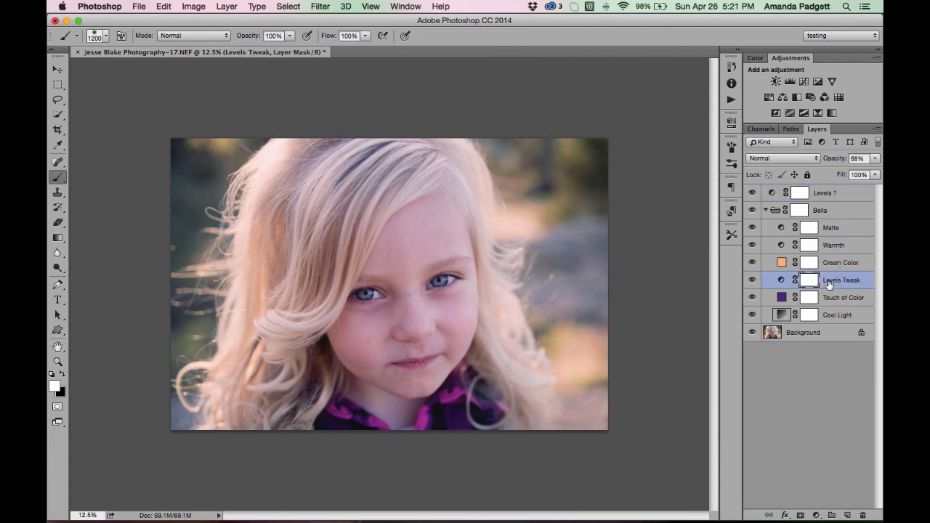
{"action": "left_click", "coordinate": [830, 300]}
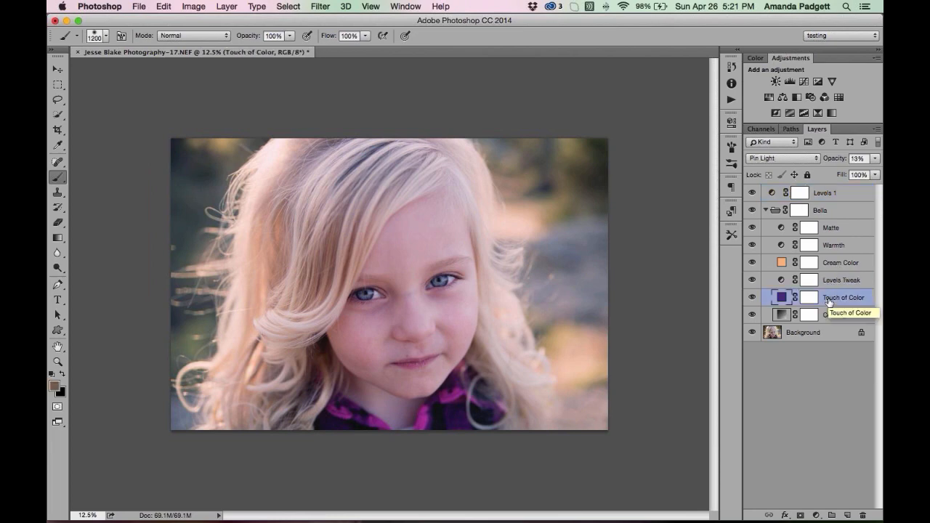
{"action": "key", "text": "Delete"}
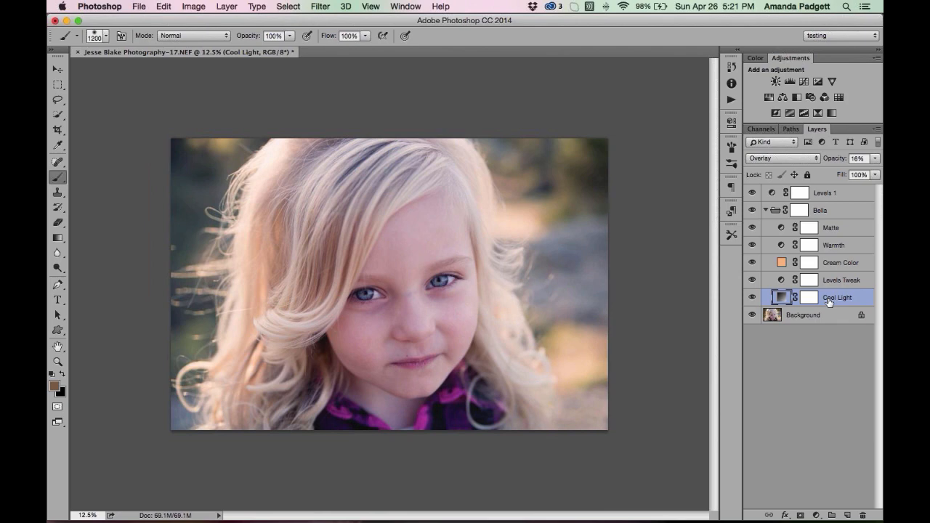
{"action": "key", "text": "super+z"}
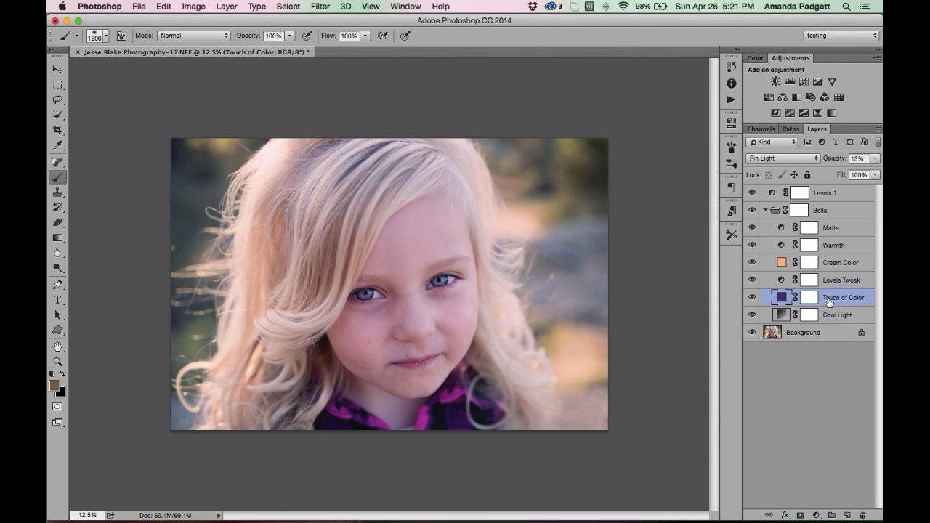
{"action": "left_click", "coordinate": [765, 211]}
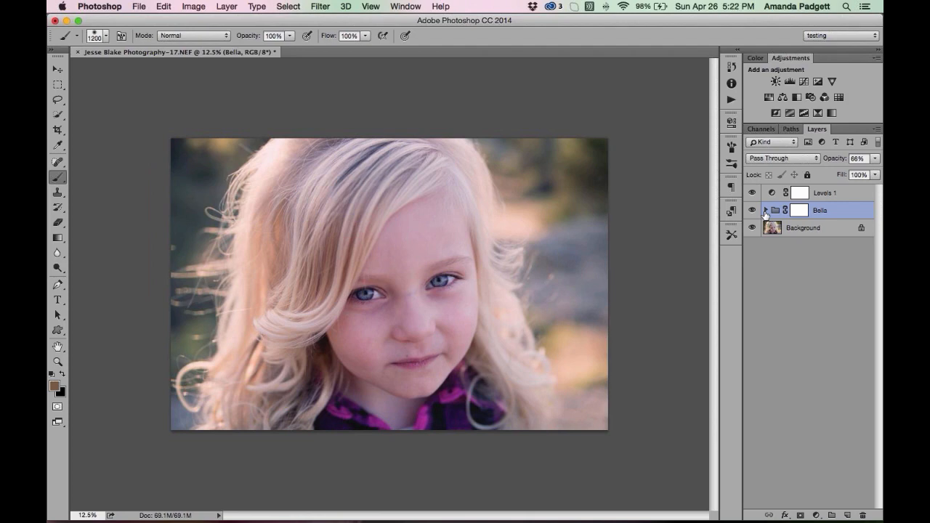
{"action": "left_click", "coordinate": [765, 211]}
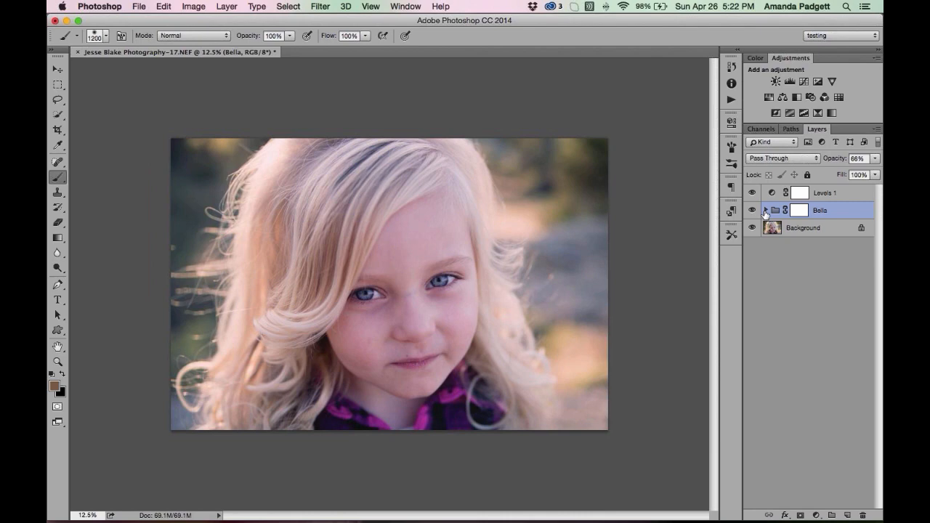
{"action": "left_click", "coordinate": [765, 211]}
Ungroup the Bella group's layers, then revert the image to Snapshot 1 in History
{"action": "left_click", "coordinate": [231, 7]}
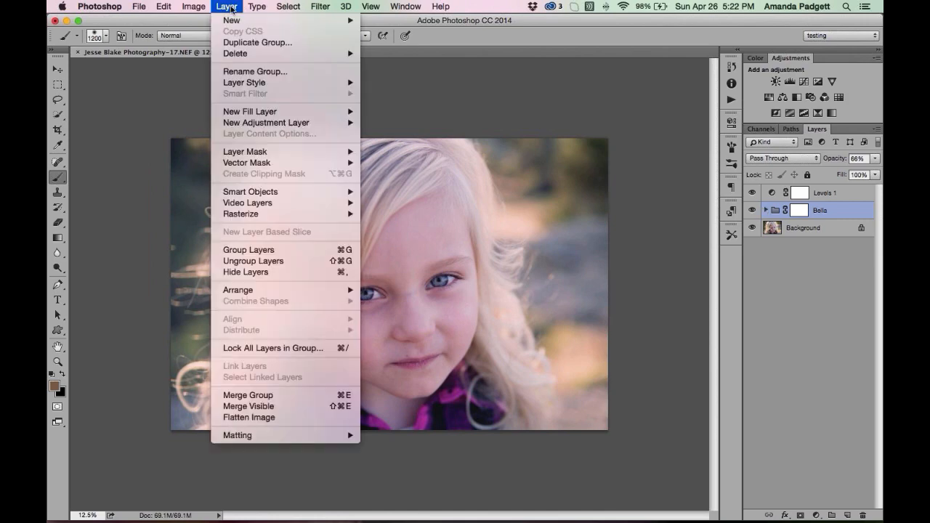
{"action": "left_click", "coordinate": [257, 261]}
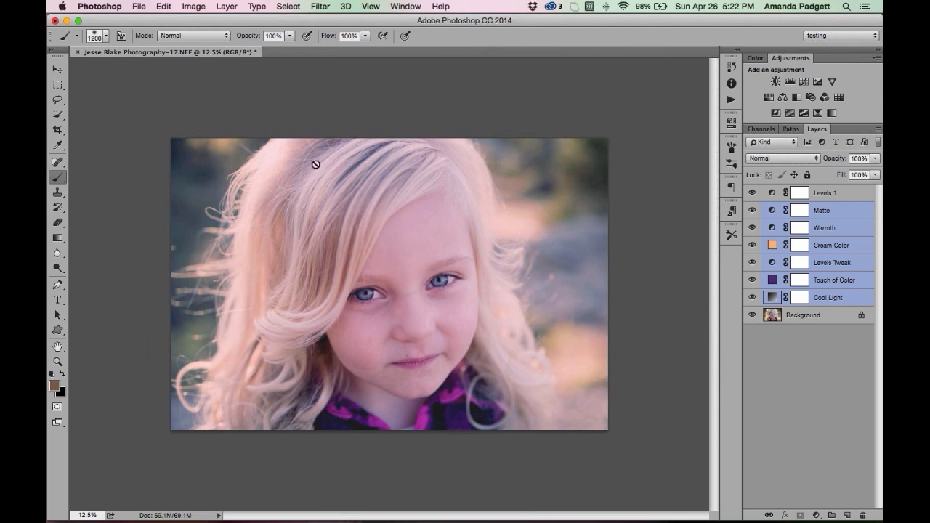
{"action": "left_click", "coordinate": [731, 67]}
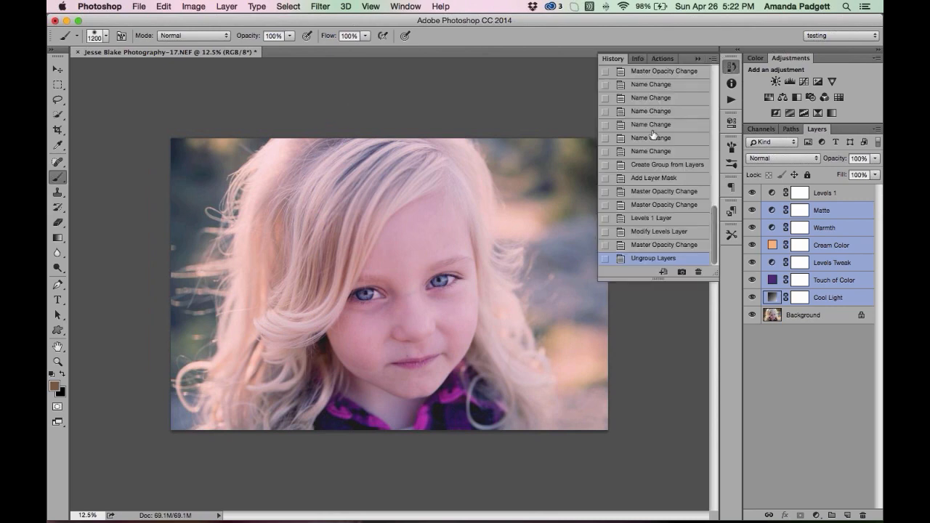
{"action": "scroll", "coordinate": [654, 135], "scroll_direction": "up", "scroll_amount": 10}
{"action": "left_click", "coordinate": [658, 90]}
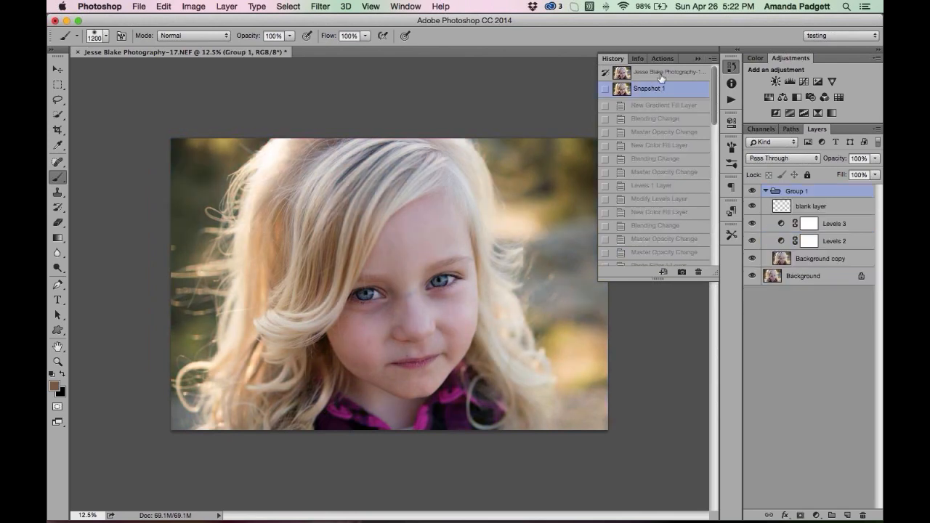
{"action": "left_click", "coordinate": [699, 58]}
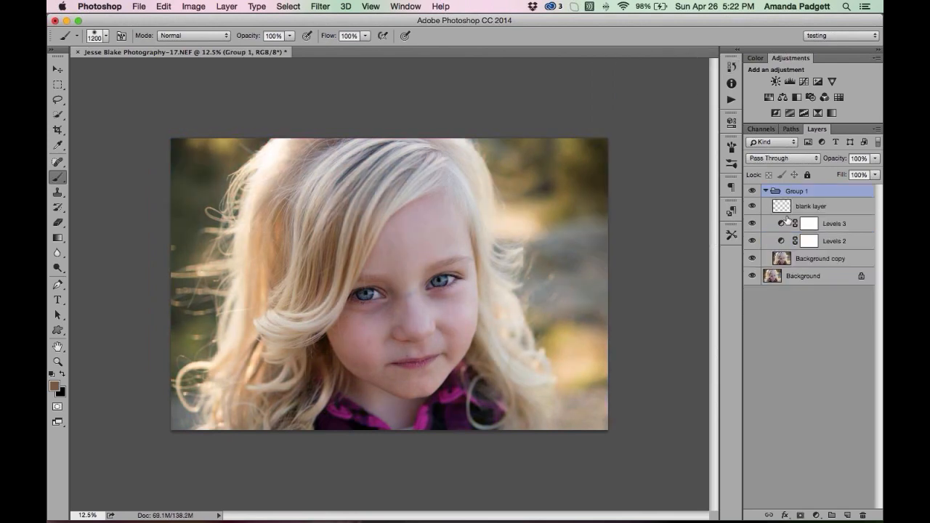
Float the Layers panel beside the canvas, shorten it, and float out the Adjustments panel
{"action": "key", "text": "F2"}
{"action": "left_click_drag", "start_coordinate": [817, 129], "coordinate": [576, 68]}
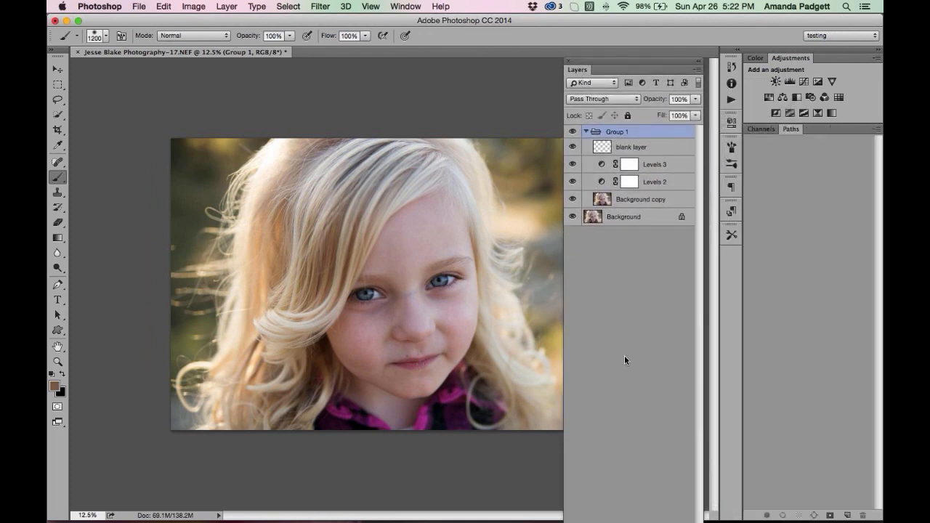
{"action": "left_click_drag", "start_coordinate": [590, 65], "coordinate": [587, 19]}
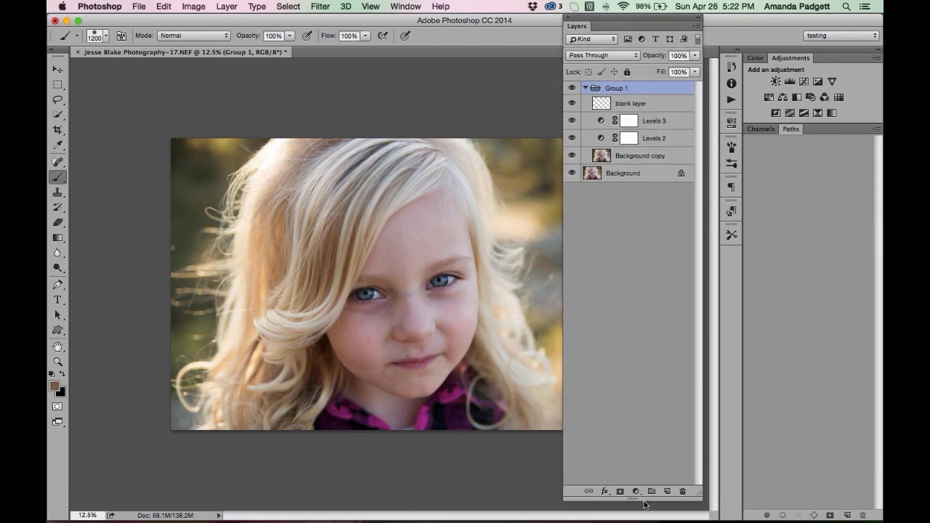
{"action": "left_click_drag", "start_coordinate": [645, 500], "coordinate": [663, 368]}
{"action": "left_click_drag", "start_coordinate": [611, 21], "coordinate": [616, 53]}
{"action": "left_click_drag", "start_coordinate": [616, 92], "coordinate": [612, 195]}
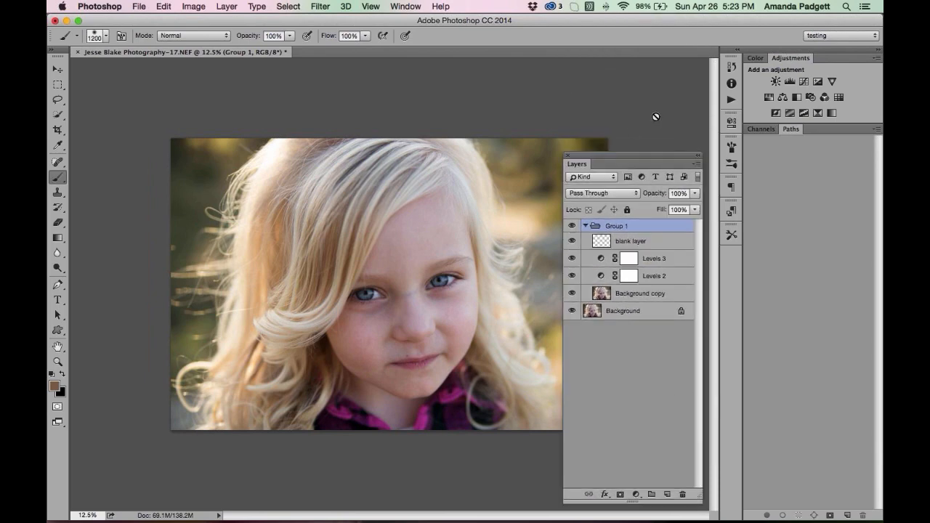
{"action": "left_click_drag", "start_coordinate": [789, 59], "coordinate": [95, 68]}
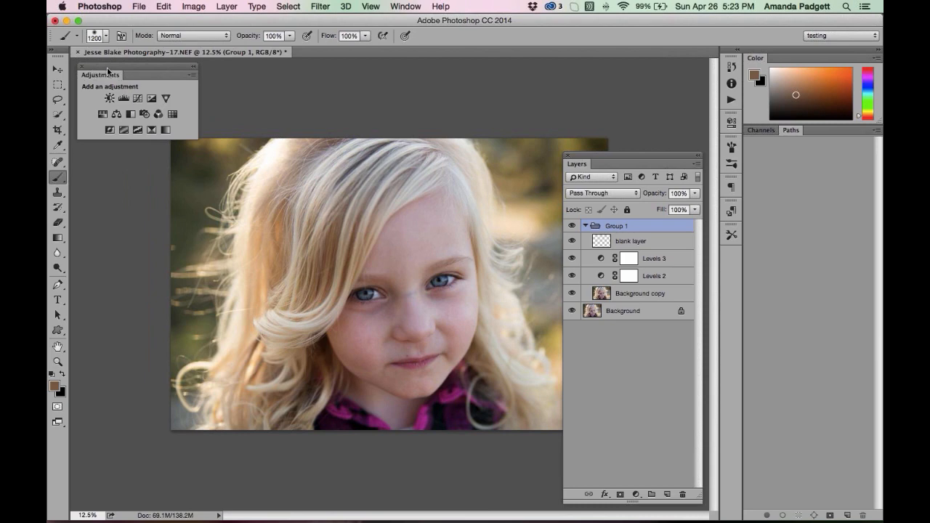
Dock the Adjustments panel beside Color and move the floating Layers panel to the upper left
{"action": "left_click_drag", "start_coordinate": [143, 77], "coordinate": [757, 62]}
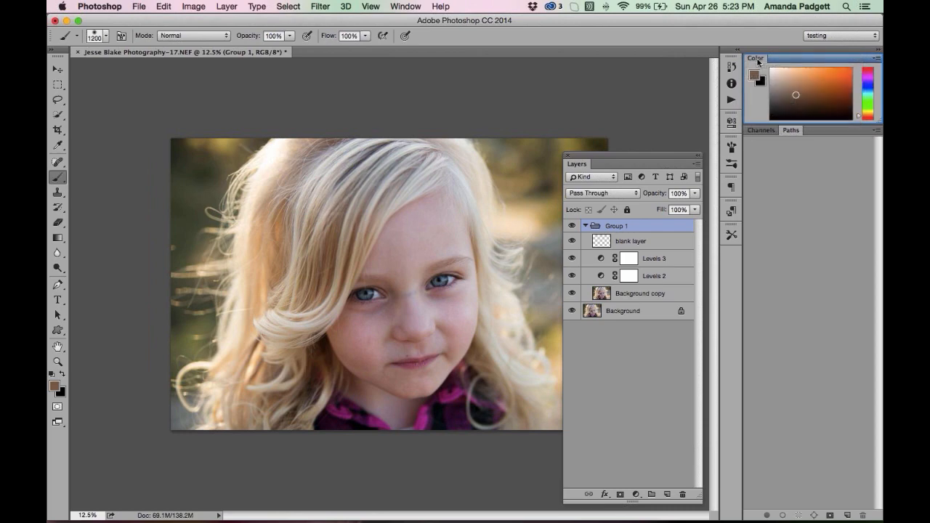
{"action": "left_click_drag", "start_coordinate": [757, 63], "coordinate": [763, 62]}
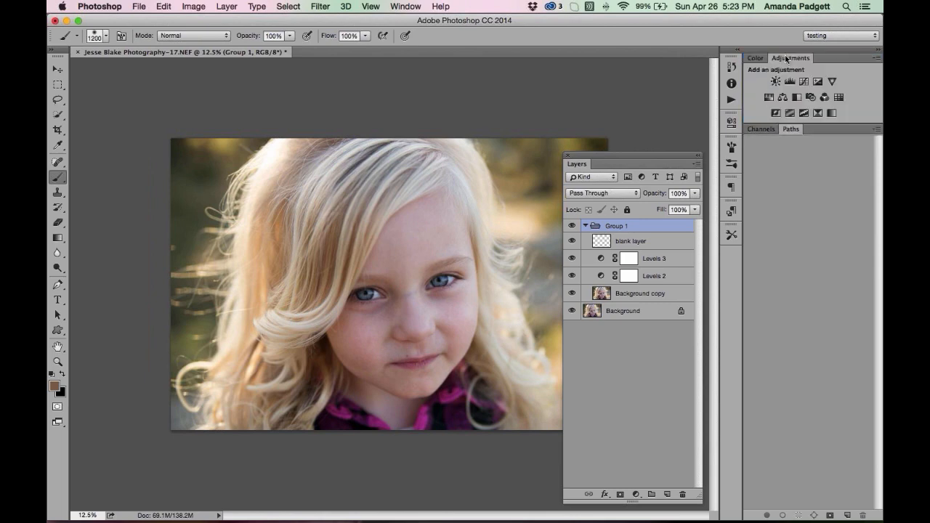
{"action": "left_click_drag", "start_coordinate": [787, 58], "coordinate": [757, 59]}
{"action": "left_click_drag", "start_coordinate": [629, 156], "coordinate": [162, 75]}
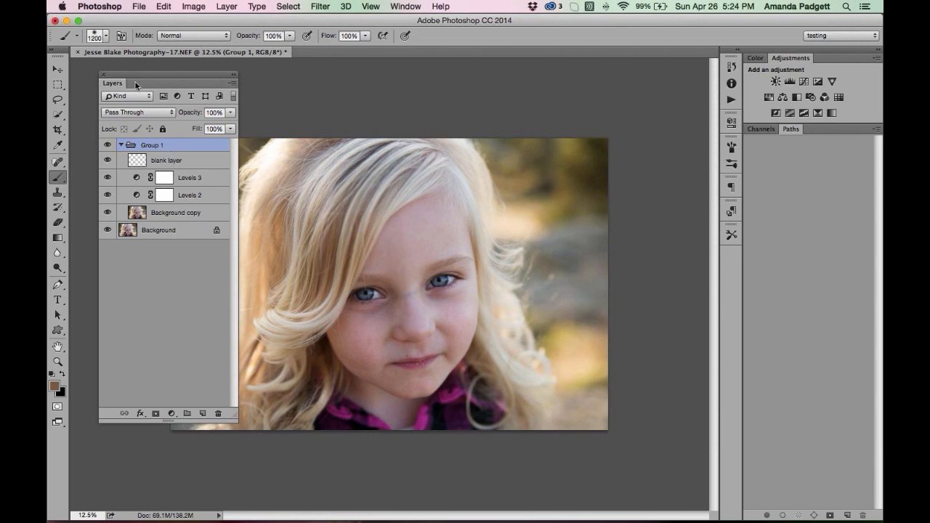
Ungroup Group 1 with Layer > Ungroup Layers and select the Background copy layer
{"action": "left_click", "coordinate": [229, 8]}
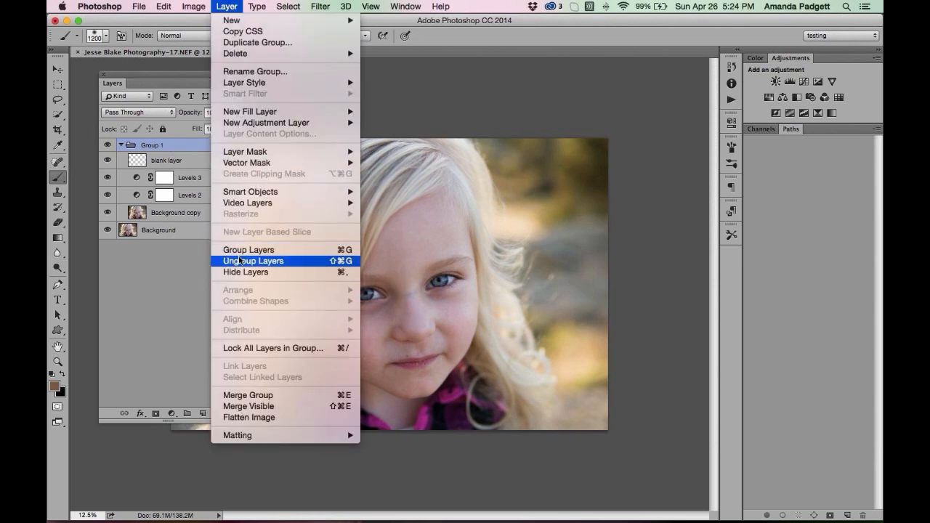
{"action": "left_click", "coordinate": [241, 260]}
{"action": "left_click", "coordinate": [174, 204]}
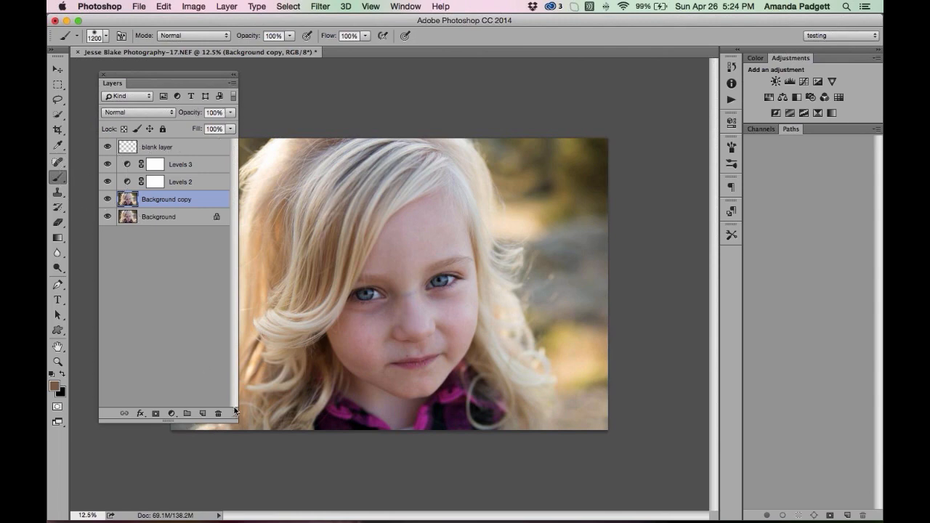
Drop the Levels 3 layer's opacity from 26% to 11%, then reselect Background copy
{"action": "left_click", "coordinate": [167, 204]}
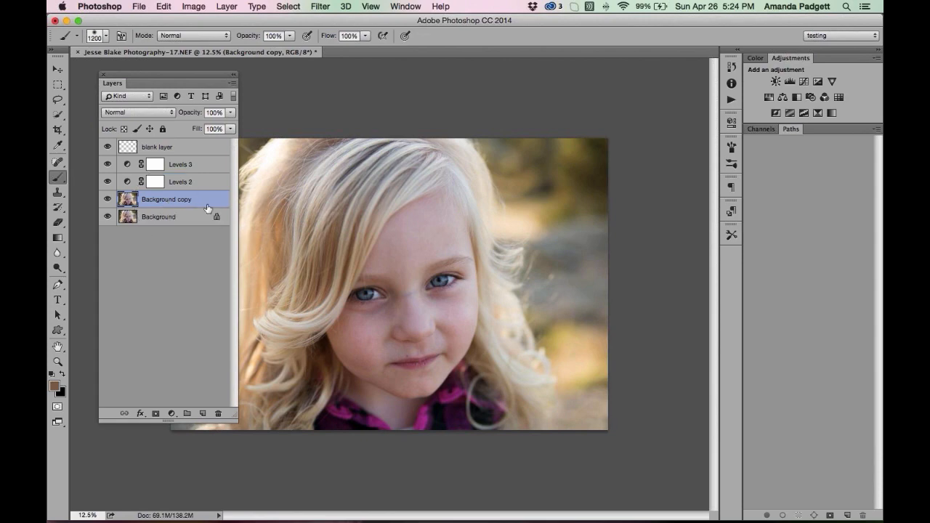
{"action": "left_click", "coordinate": [182, 168]}
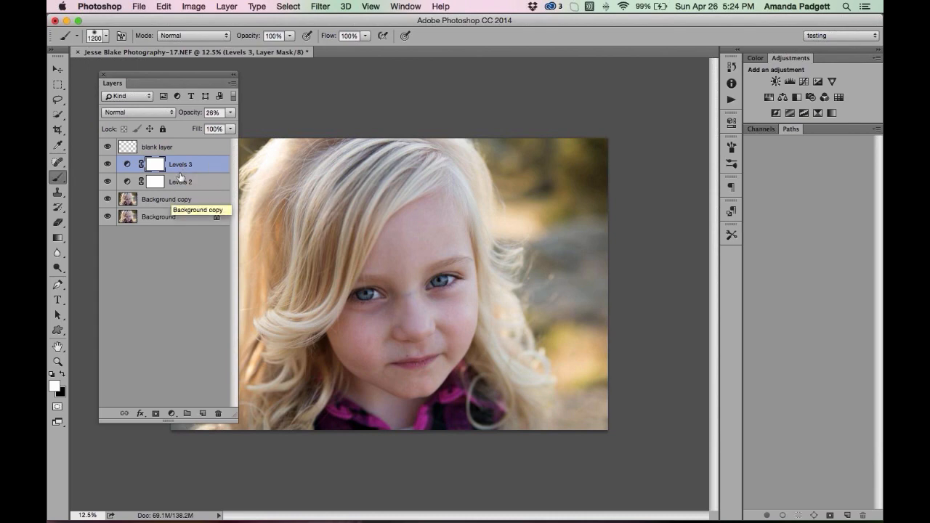
{"action": "left_click_drag", "start_coordinate": [190, 116], "coordinate": [186, 117]}
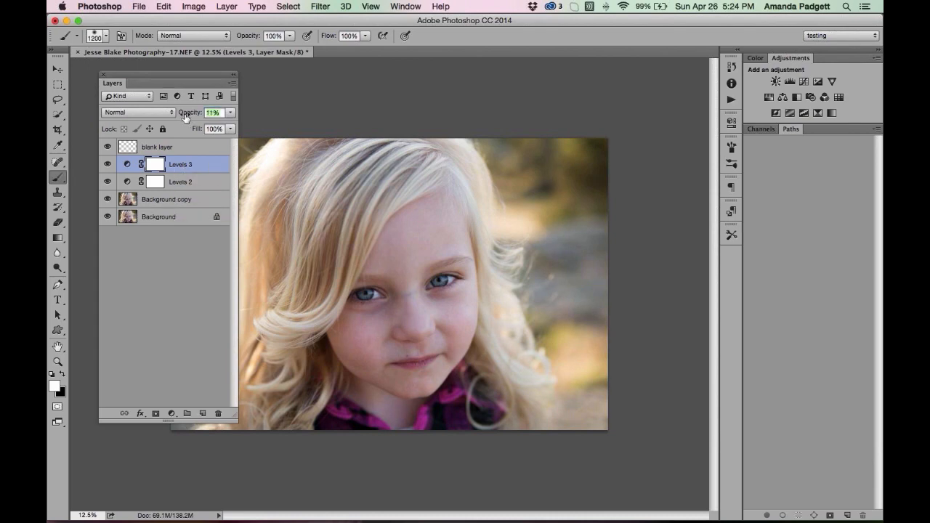
{"action": "left_click", "coordinate": [177, 205]}
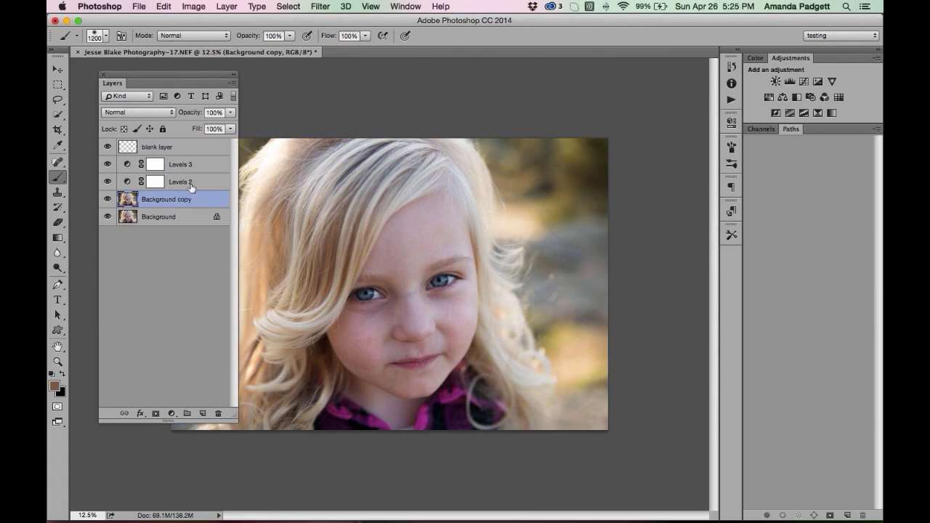
{"action": "left_click", "coordinate": [192, 173]}
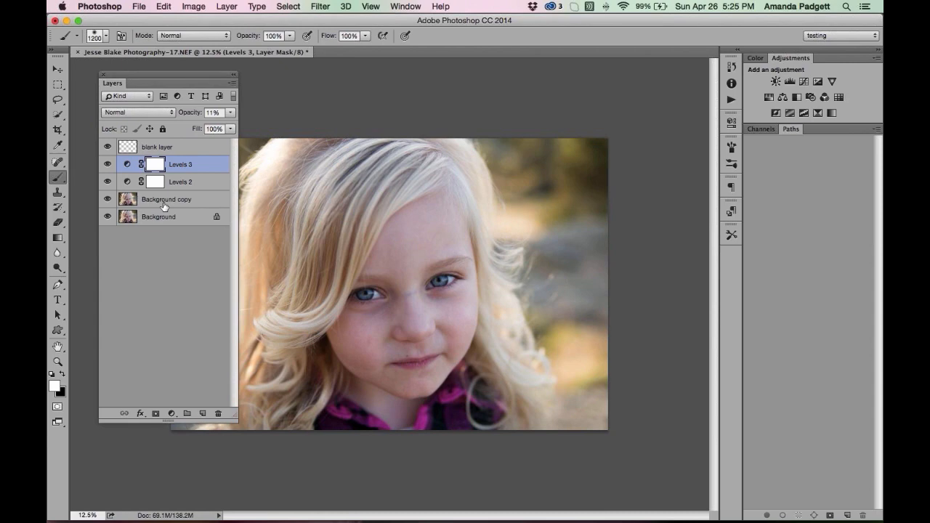
{"action": "left_click", "coordinate": [173, 205]}
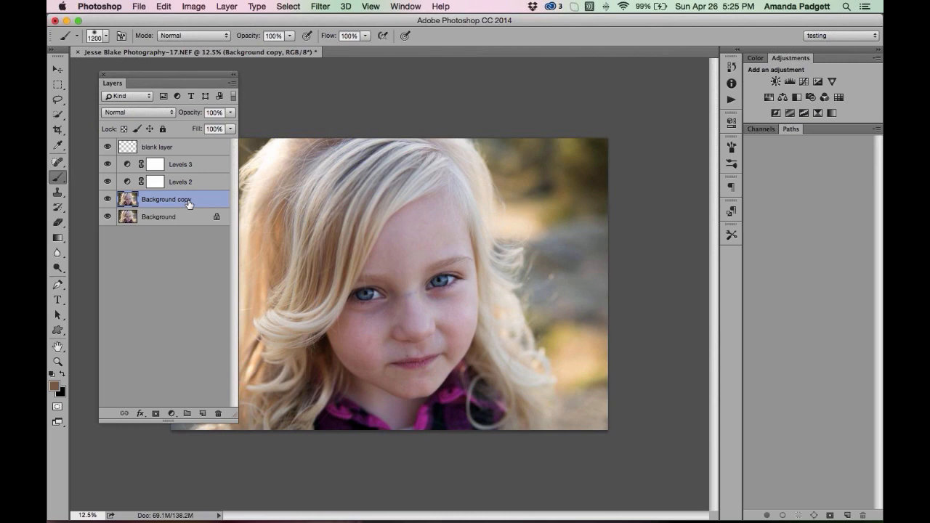
Delete the four layers from blank layer to Background copy and add a new layer named 'blank layer'
{"action": "left_click", "coordinate": [204, 158], "text": "shift"}
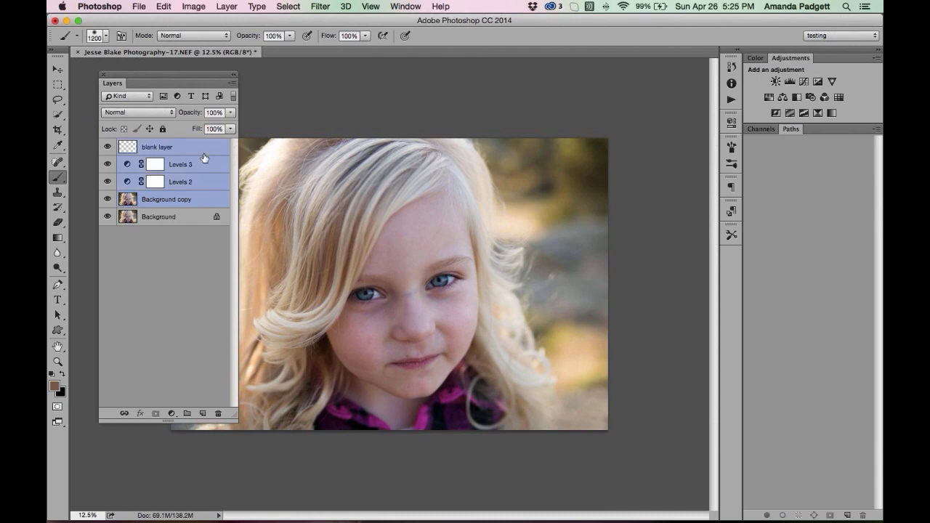
{"action": "key", "text": "shift+super+e"}
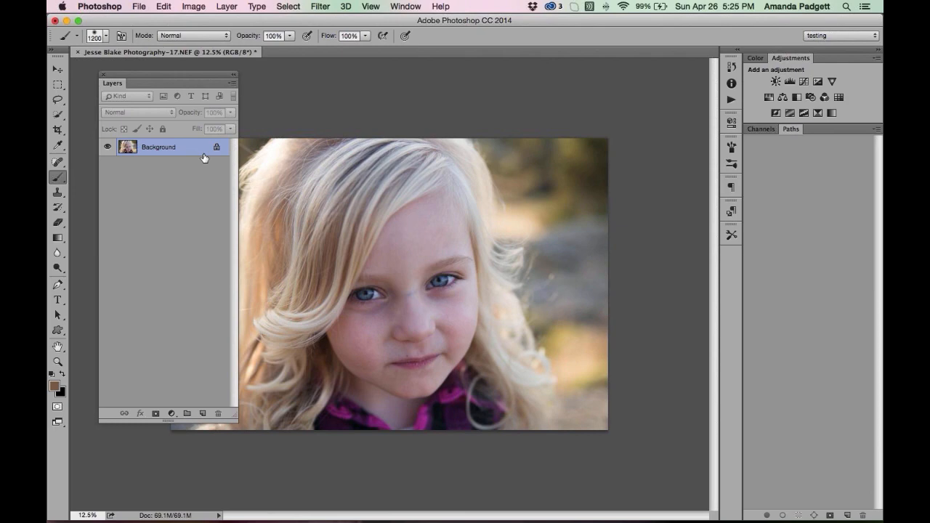
{"action": "left_click", "coordinate": [203, 415]}
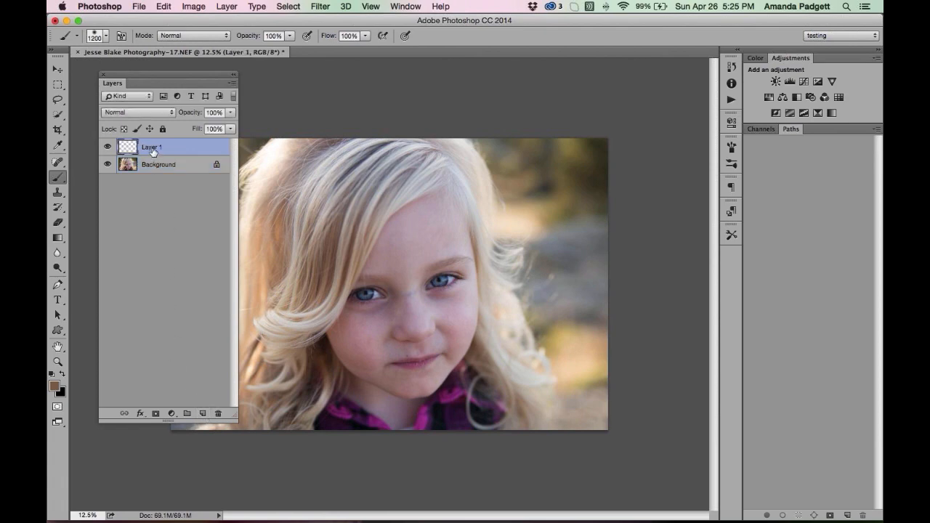
{"action": "double_click", "coordinate": [152, 147]}
{"action": "type", "text": "blank layer"}
{"action": "key", "text": "Return"}
Add a Brightness/Contrast adjustment layer, compare it on and off, and zoom in to 16.67%
{"action": "left_click", "coordinate": [777, 81]}
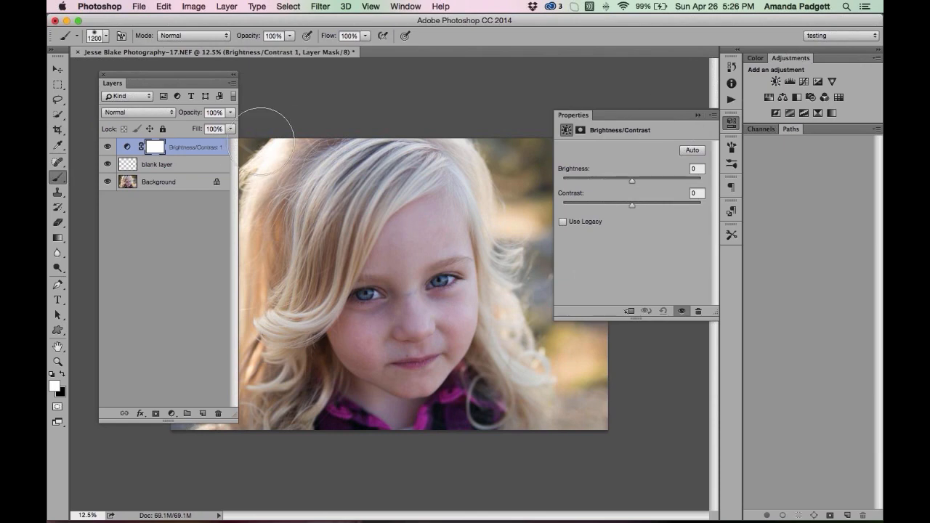
{"action": "left_click", "coordinate": [698, 116]}
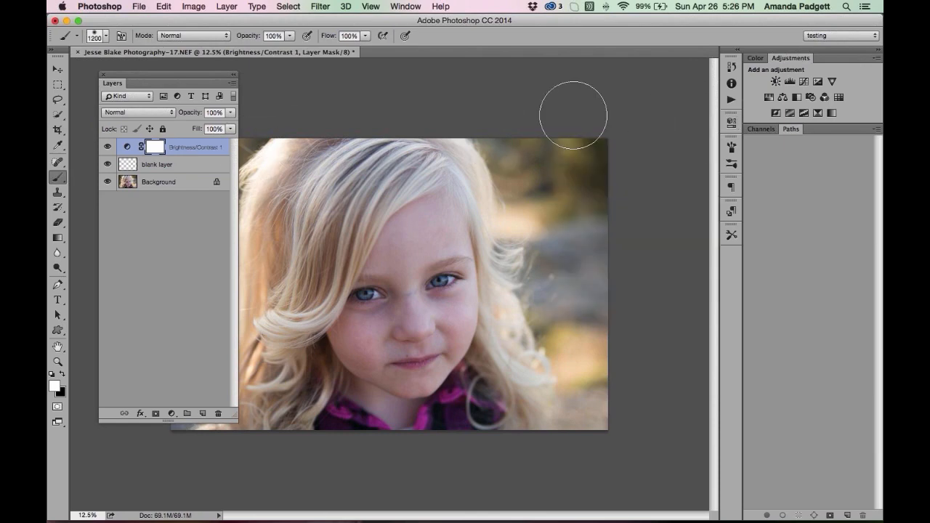
{"action": "left_click", "coordinate": [107, 148]}
{"action": "left_click", "coordinate": [108, 148]}
{"action": "left_click", "coordinate": [108, 149]}
{"action": "left_click", "coordinate": [108, 149]}
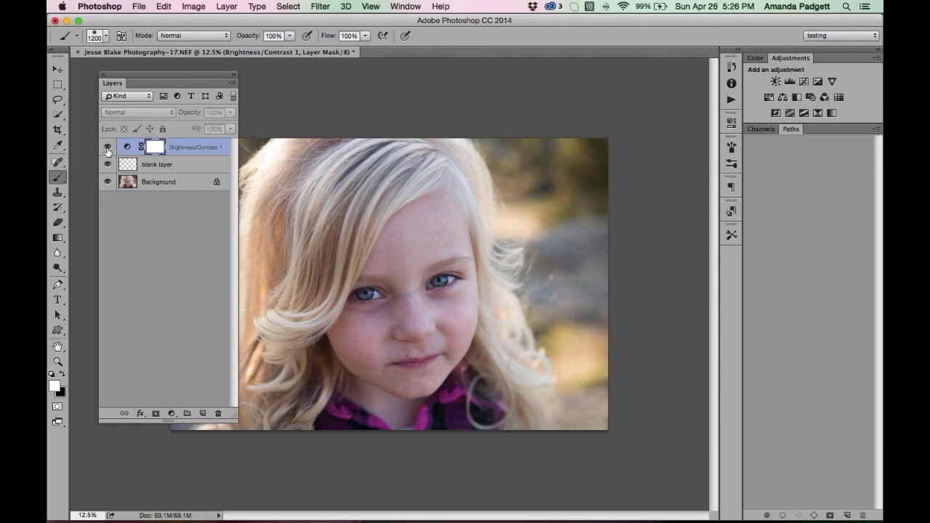
{"action": "left_click", "coordinate": [108, 149]}
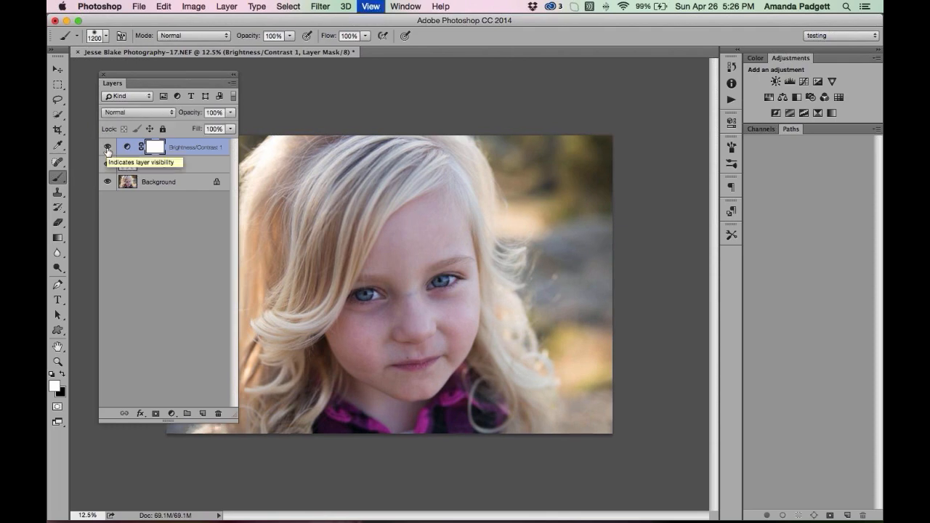
{"action": "key", "text": "super+equal"}
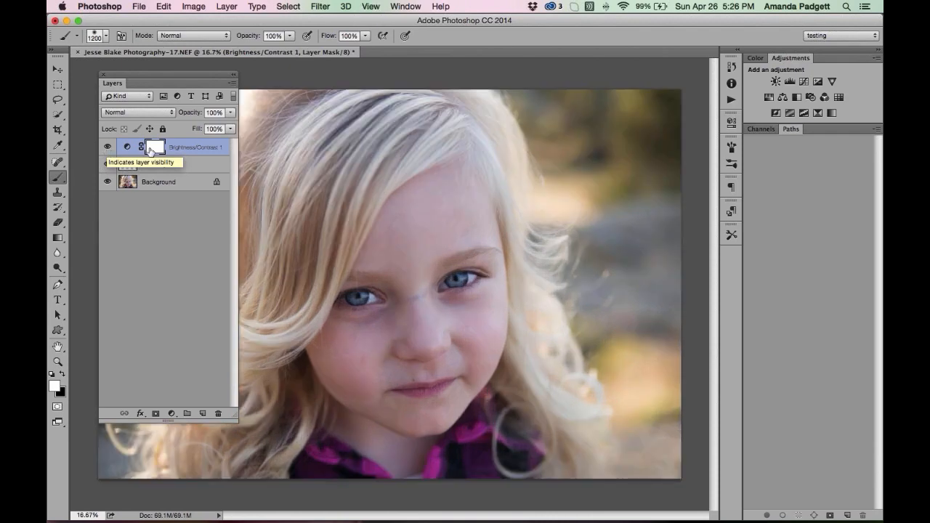
Duplicate the Background layer and the Brightness/Contrast 1 layer with Cmd+J
{"action": "left_click", "coordinate": [175, 185]}
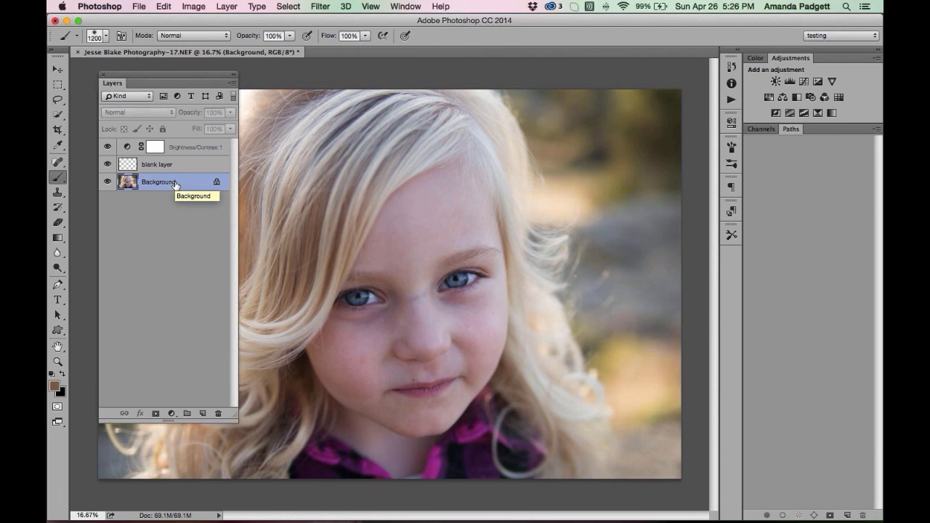
{"action": "key", "text": "super+j"}
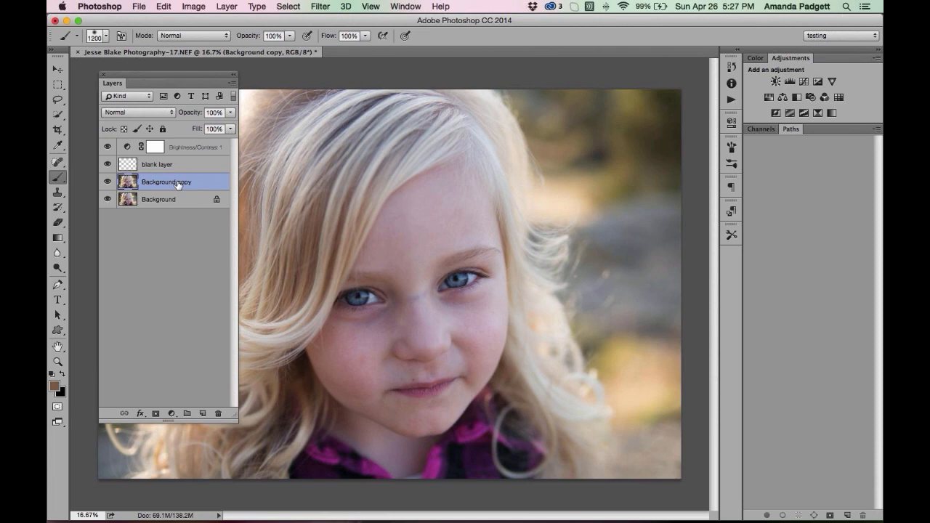
{"action": "left_click", "coordinate": [183, 152]}
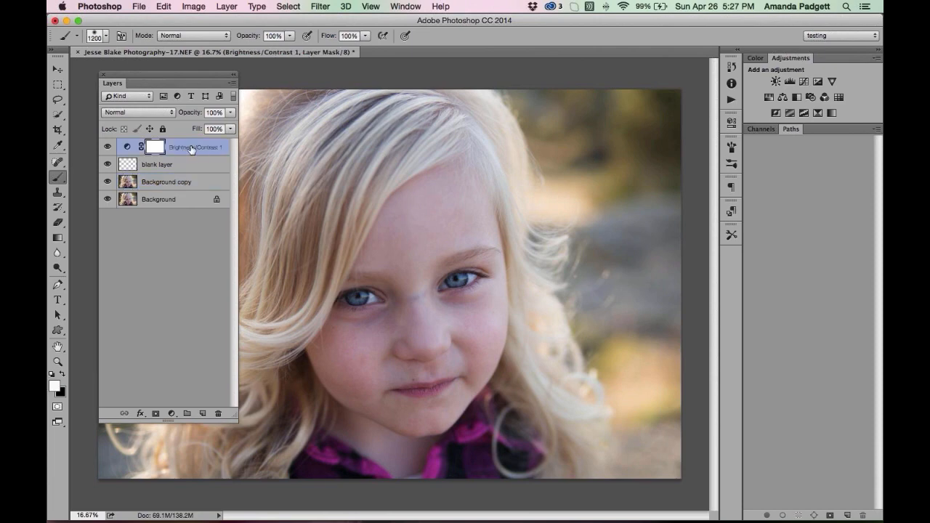
{"action": "key", "text": "super+j"}
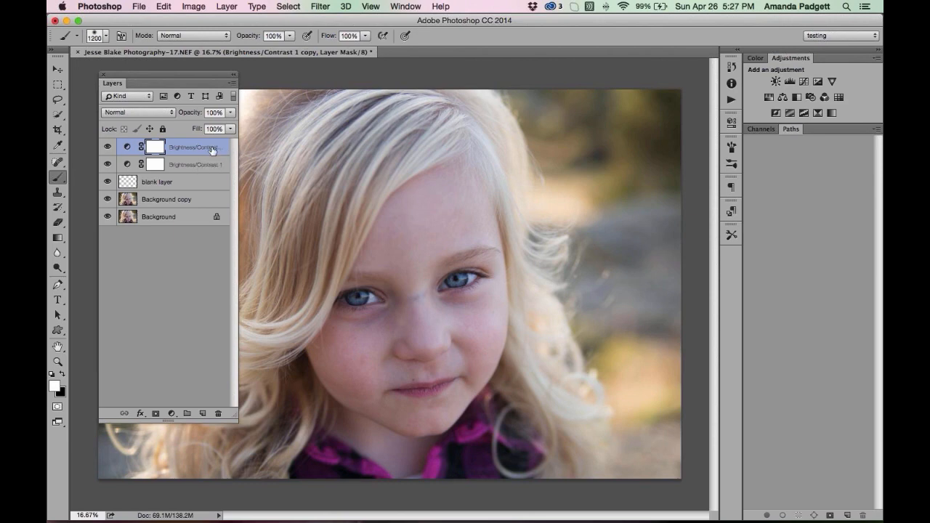
Remove the duplicate adjustment copy and rename Brightness/Contrast 1 to 'adj layer'
{"action": "key", "text": "super+z"}
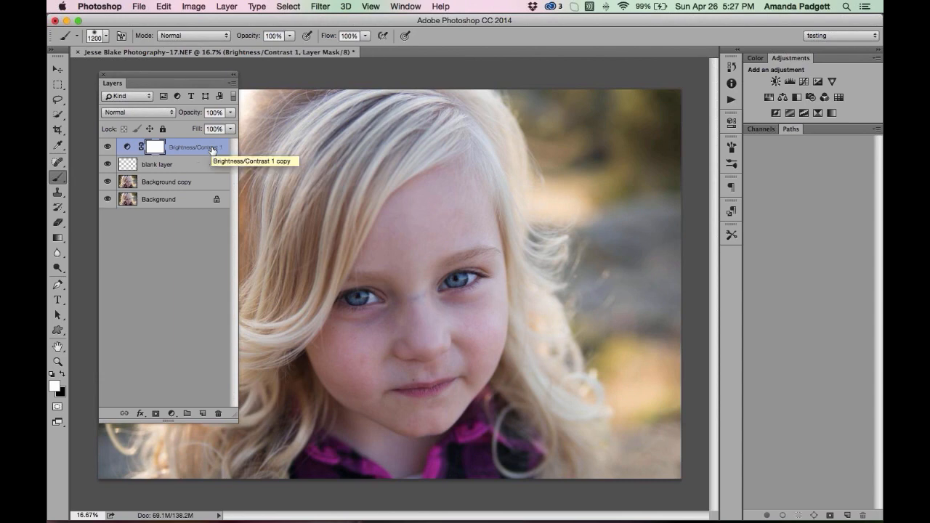
{"action": "double_click", "coordinate": [211, 148]}
{"action": "type", "text": "adju"}
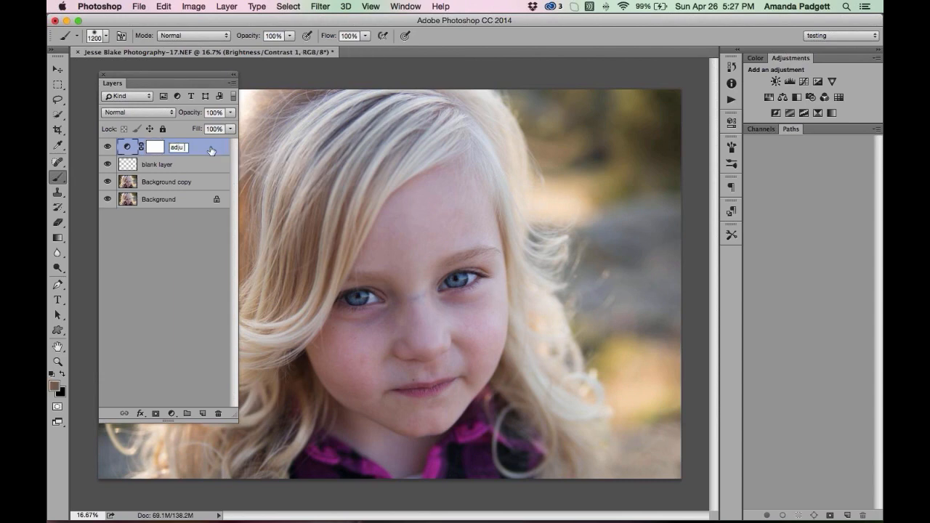
{"action": "key", "text": "BackSpace"}
{"action": "type", "text": "layer"}
{"action": "key", "text": "Return"}
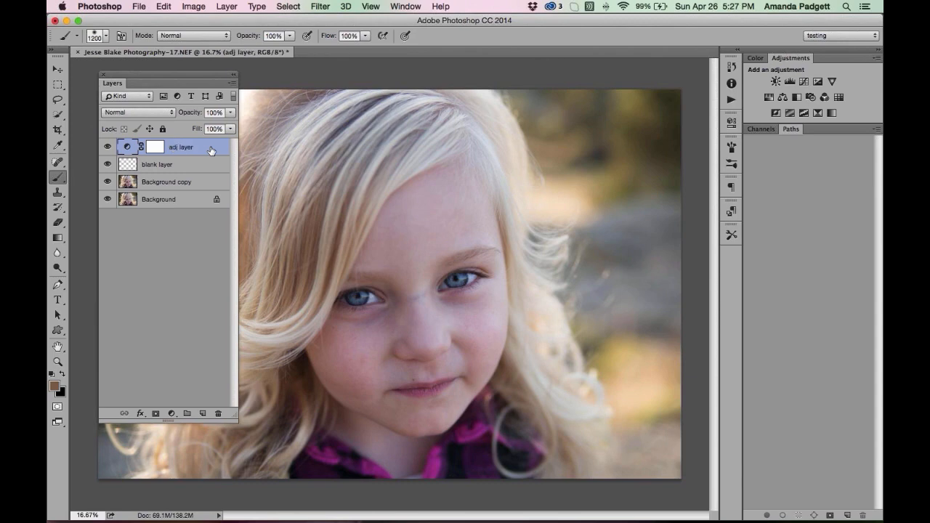
Rename Background copy to 'pixel layer' and open adj layer's Brightness/Contrast settings
{"action": "double_click", "coordinate": [173, 182]}
{"action": "type", "text": "pixel layer"}
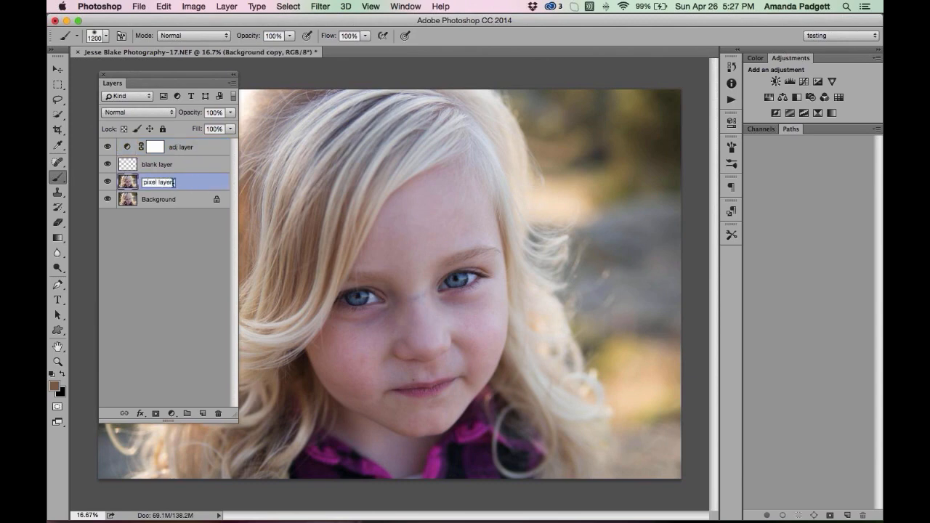
{"action": "key", "text": "Return"}
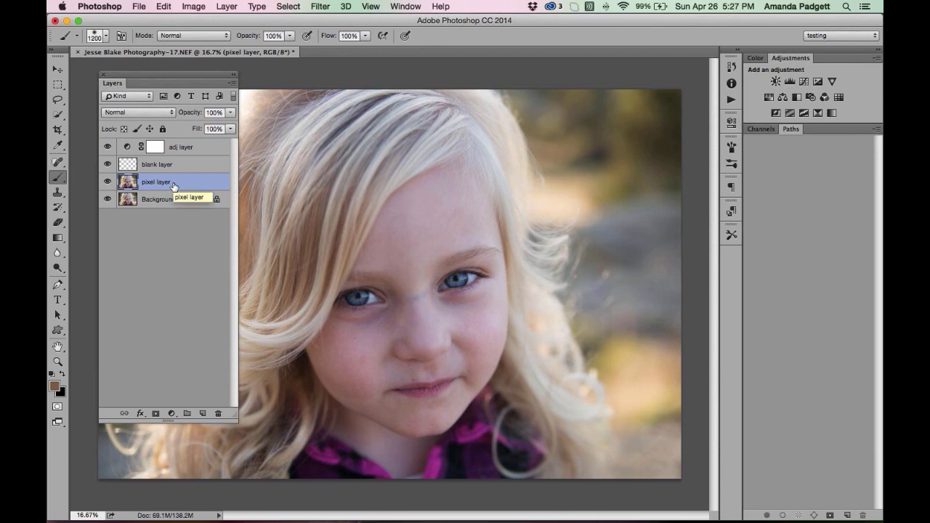
{"action": "left_click", "coordinate": [179, 148]}
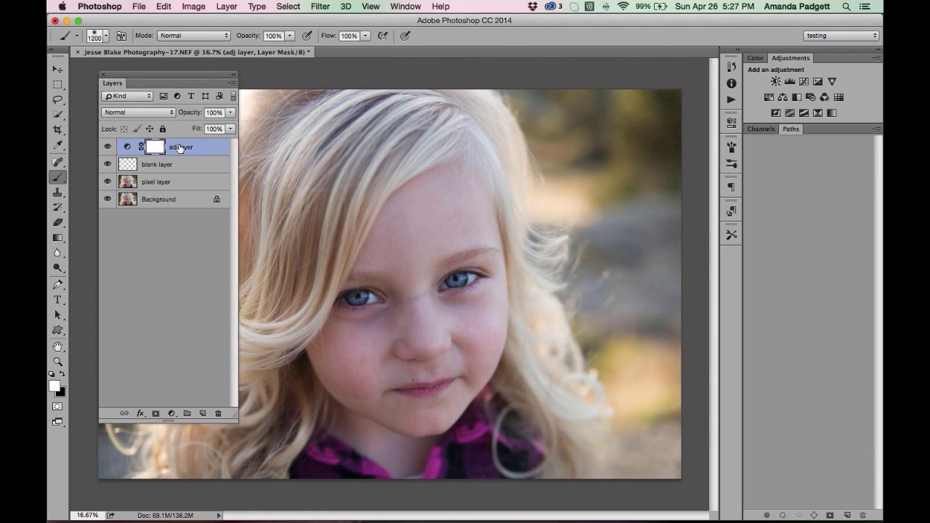
{"action": "left_click", "coordinate": [146, 182]}
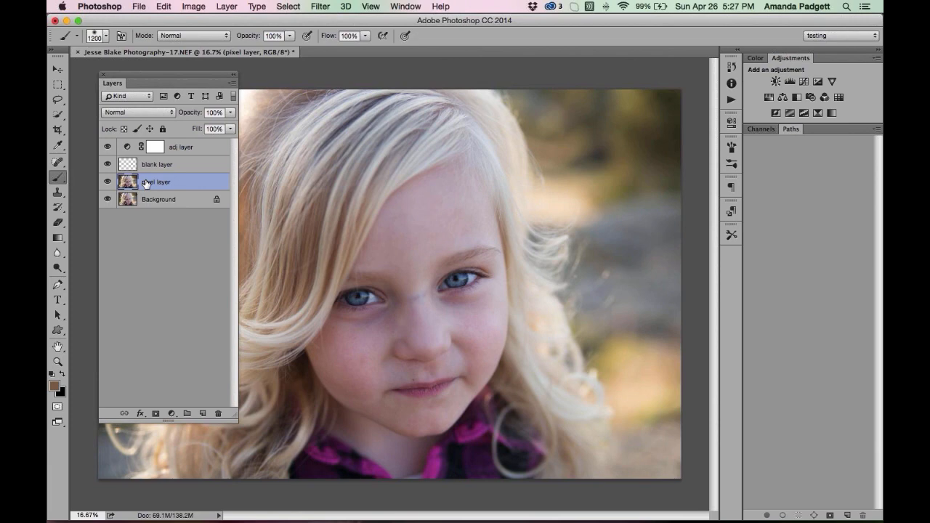
{"action": "left_click", "coordinate": [181, 154]}
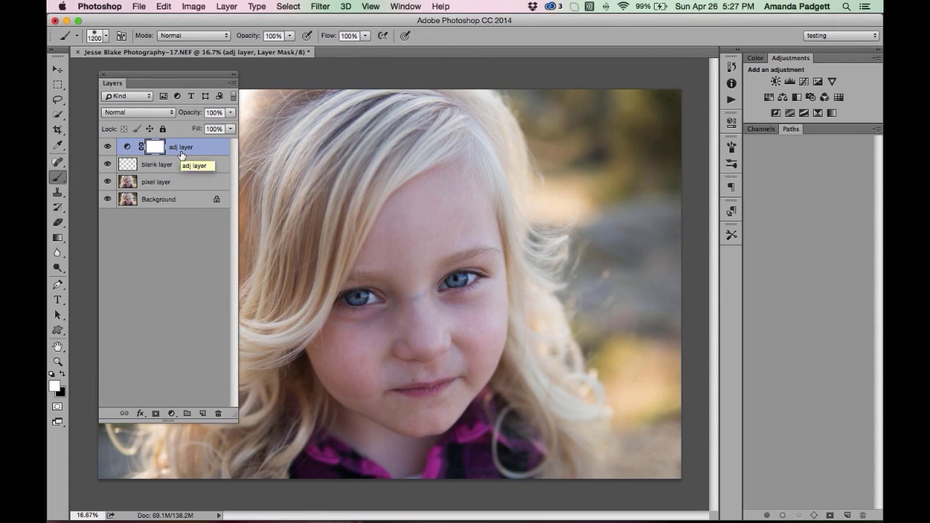
{"action": "double_click", "coordinate": [128, 147]}
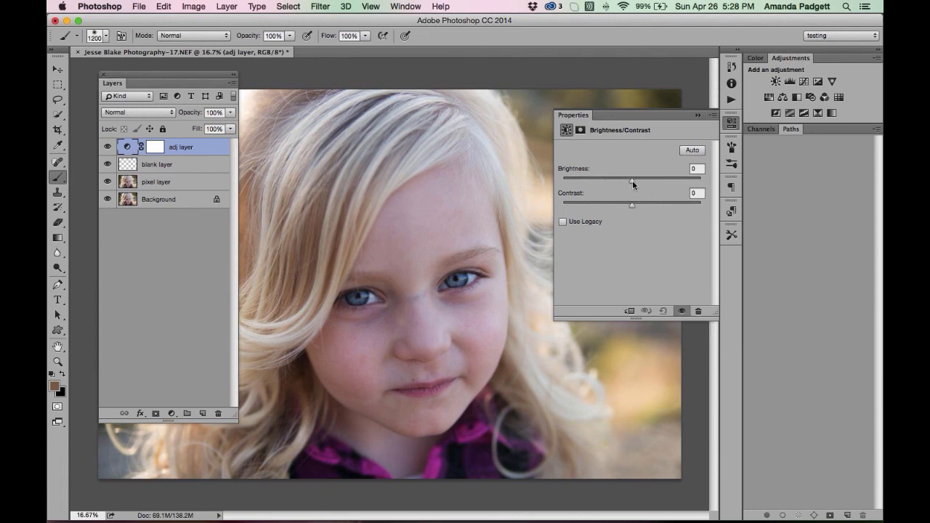
Experiment with the Brightness/Contrast sliders, reset contrast to 0, and collapse the Properties panel
{"action": "left_click_drag", "start_coordinate": [632, 180], "coordinate": [647, 180]}
{"action": "mouse_move", "coordinate": [646, 209]}
{"action": "left_mouse_down"}
{"action": "mouse_move", "coordinate": [673, 206]}
{"action": "mouse_move", "coordinate": [612, 182]}
{"action": "mouse_move", "coordinate": [633, 181]}
{"action": "mouse_move", "coordinate": [603, 181]}
{"action": "mouse_move", "coordinate": [649, 186]}
{"action": "mouse_move", "coordinate": [631, 185]}
{"action": "mouse_move", "coordinate": [642, 208]}
{"action": "mouse_move", "coordinate": [632, 206]}
{"action": "left_mouse_up"}
{"action": "left_click_drag", "start_coordinate": [576, 194], "coordinate": [569, 170]}
{"action": "left_click", "coordinate": [567, 170]}
{"action": "left_click", "coordinate": [699, 115]}
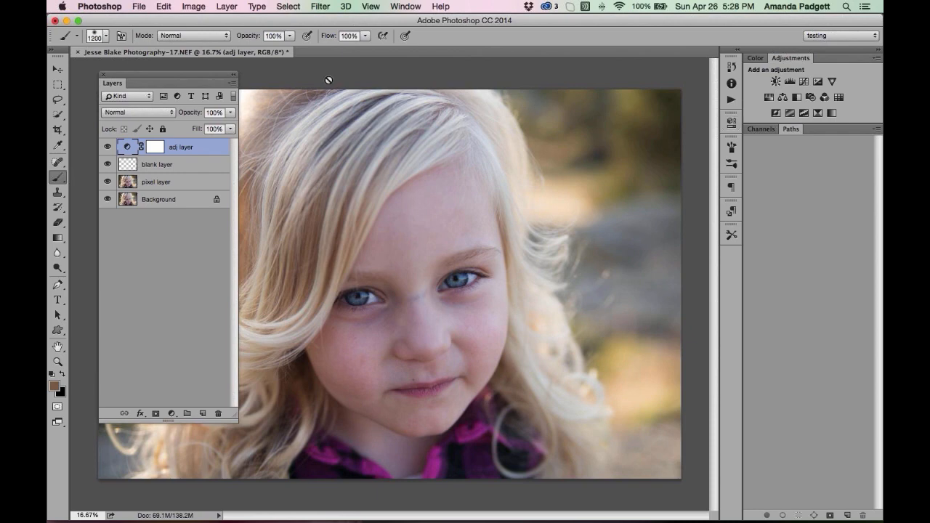
Set the adj layer's blend mode to Multiply, then switch it to Screen
{"action": "left_click", "coordinate": [140, 112]}
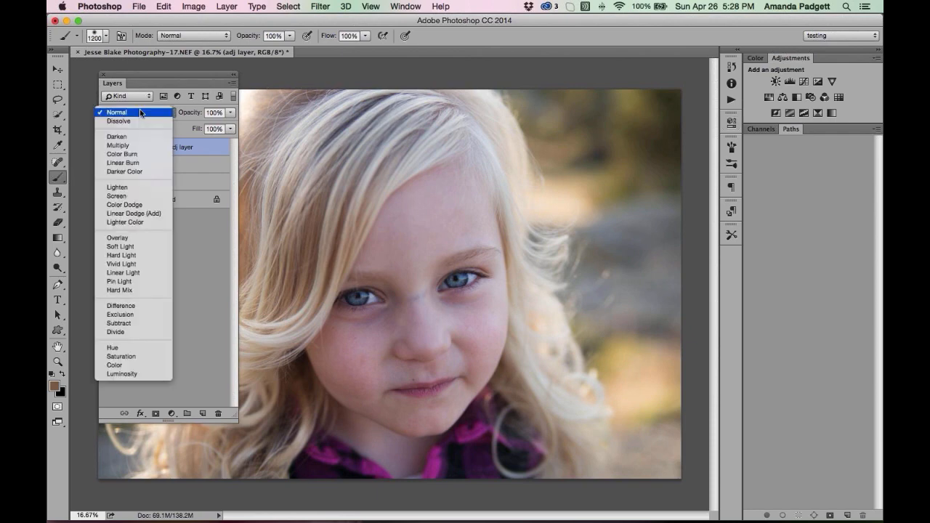
{"action": "left_click", "coordinate": [140, 112]}
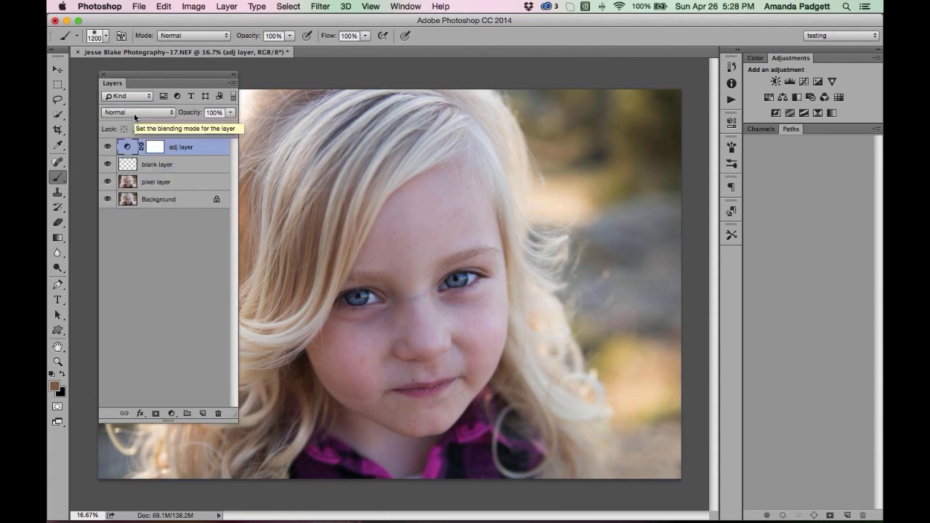
{"action": "left_click", "coordinate": [134, 114]}
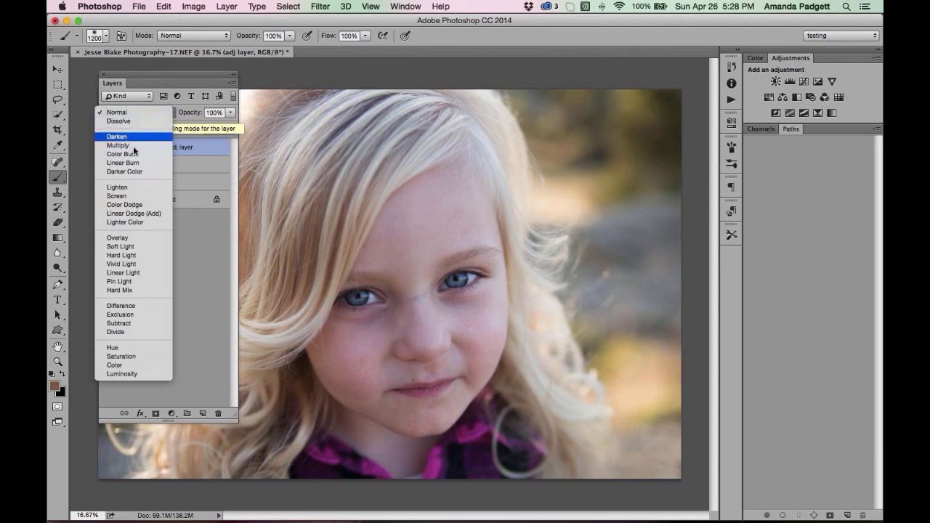
{"action": "left_click", "coordinate": [135, 147]}
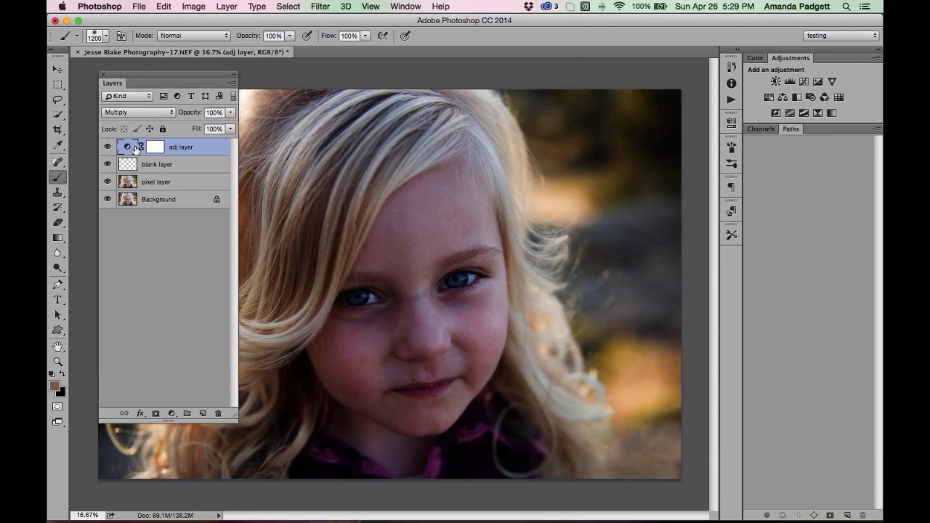
{"action": "left_click", "coordinate": [155, 115]}
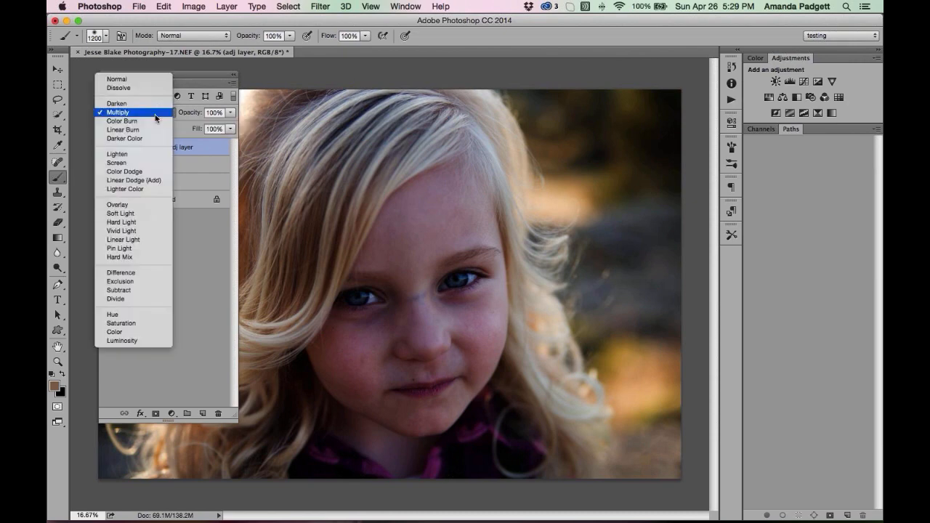
{"action": "left_click", "coordinate": [151, 166]}
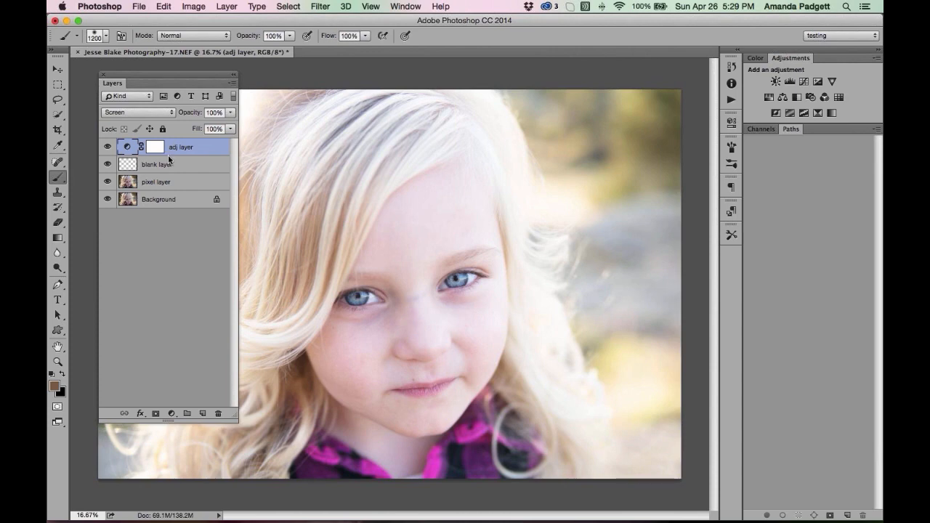
Drop the Screen adj layer to 36% opacity, rename it 'screen mode', and duplicate it with Cmd+J
{"action": "left_click", "coordinate": [230, 112]}
{"action": "left_click_drag", "start_coordinate": [232, 124], "coordinate": [194, 128]}
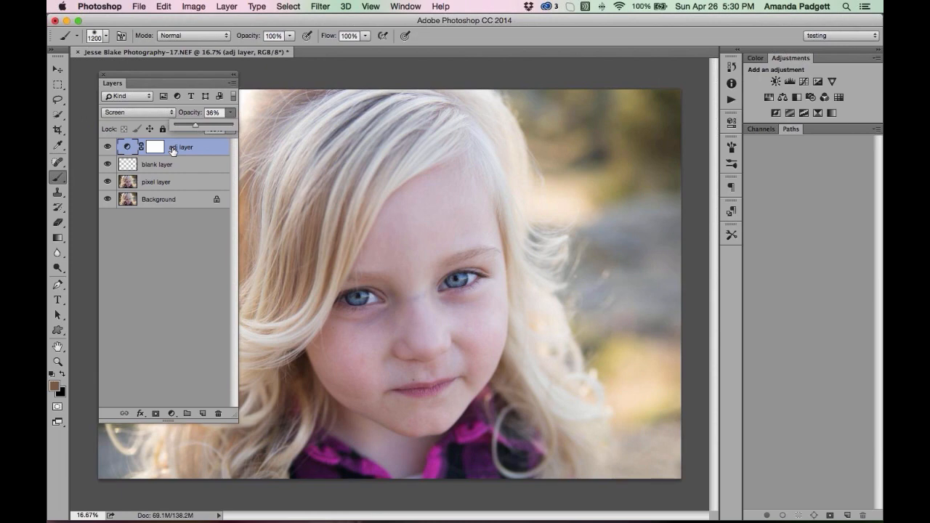
{"action": "double_click", "coordinate": [195, 149]}
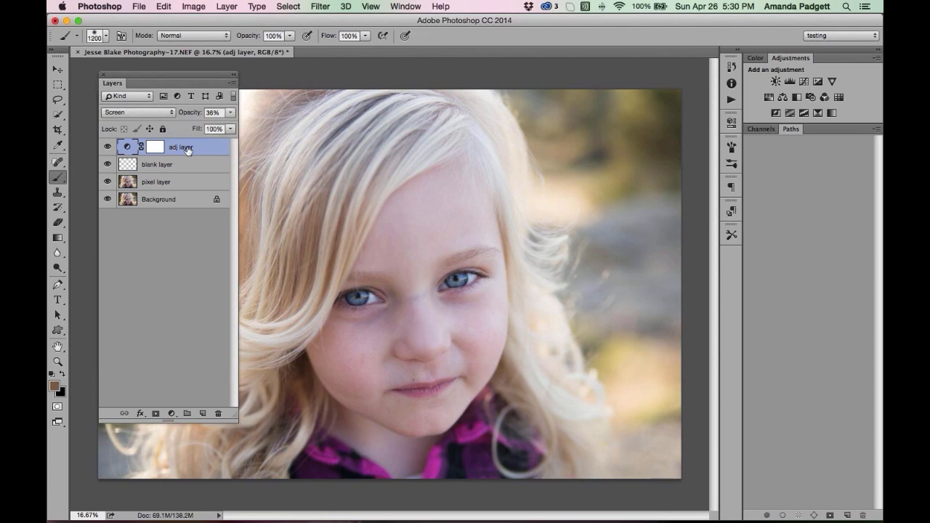
{"action": "type", "text": "screen mode"}
{"action": "key", "text": "Return"}
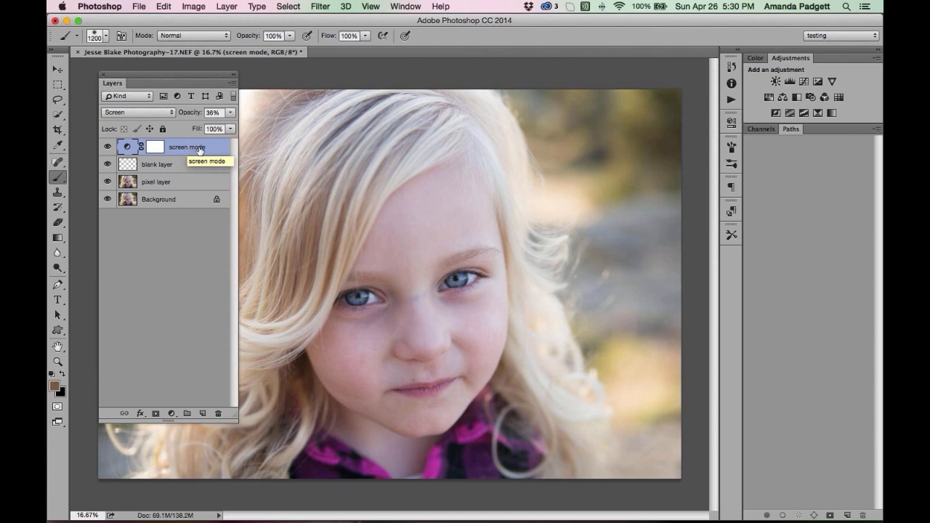
{"action": "key", "text": "super+j"}
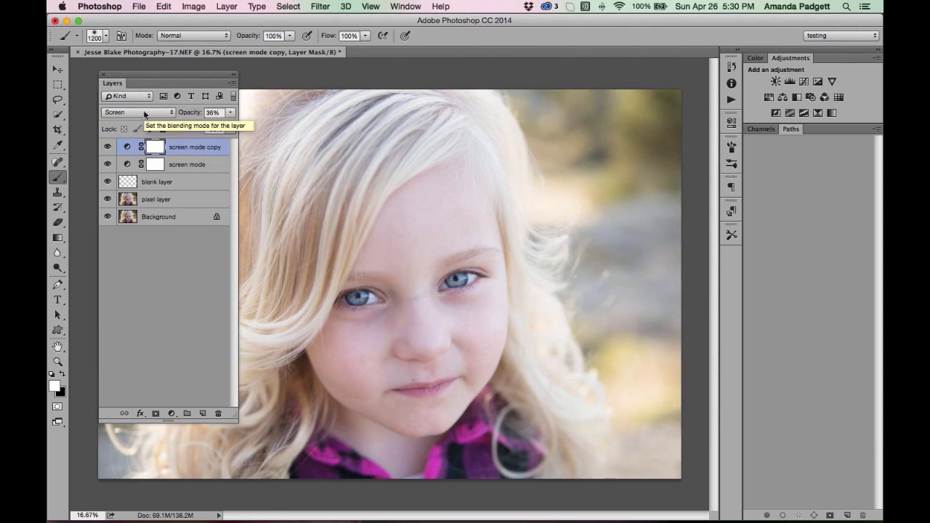
Set the screen mode copy to Soft Light blending and rename it 'soft light'
{"action": "left_click", "coordinate": [145, 114]}
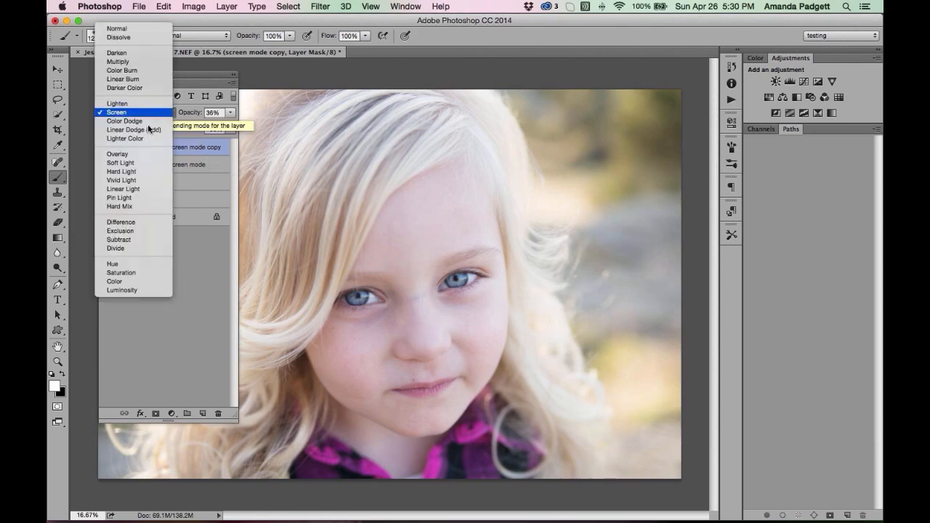
{"action": "left_click", "coordinate": [149, 163]}
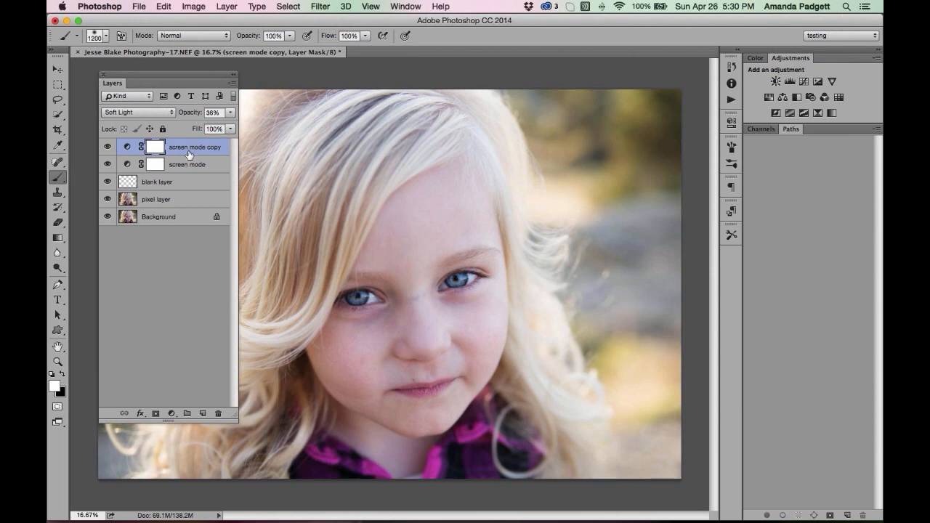
{"action": "double_click", "coordinate": [193, 148]}
{"action": "type", "text": "soft light"}
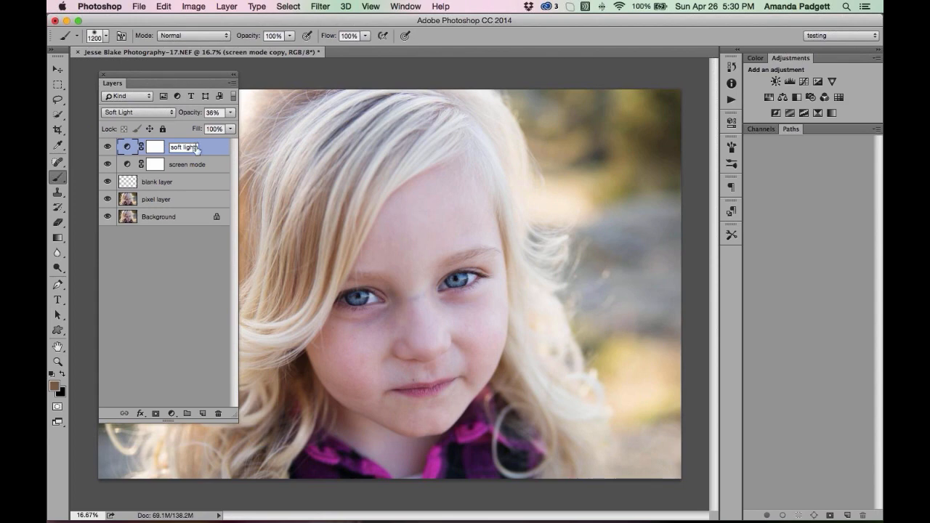
{"action": "key", "text": "Return"}
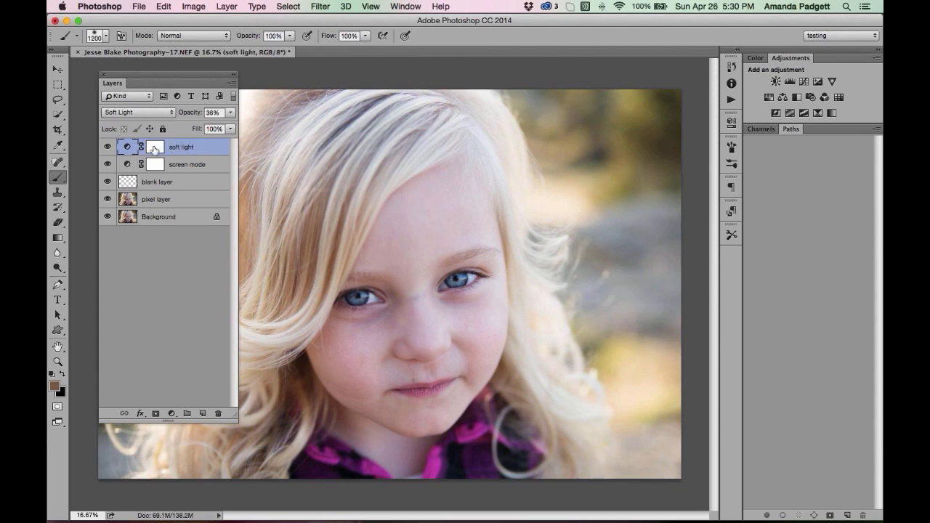
Raise soft light to 100% opacity and hide the screen mode, pixel, blank and soft light layers
{"action": "left_click", "coordinate": [107, 165]}
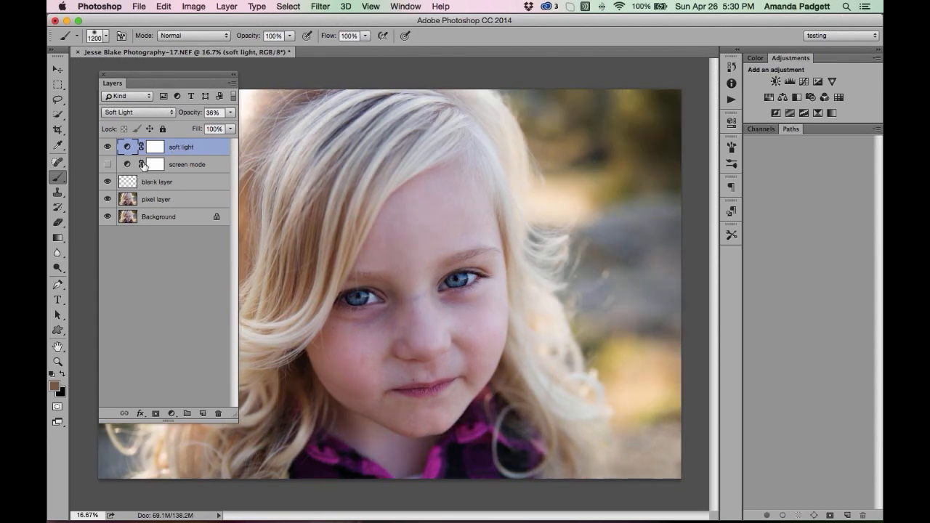
{"action": "left_click_drag", "start_coordinate": [174, 123], "coordinate": [261, 116]}
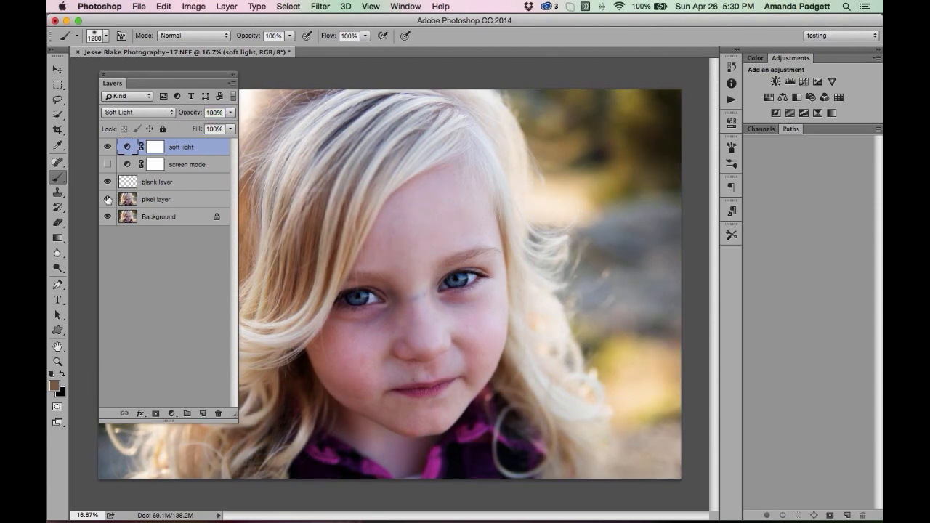
{"action": "left_click_drag", "start_coordinate": [107, 200], "coordinate": [108, 181]}
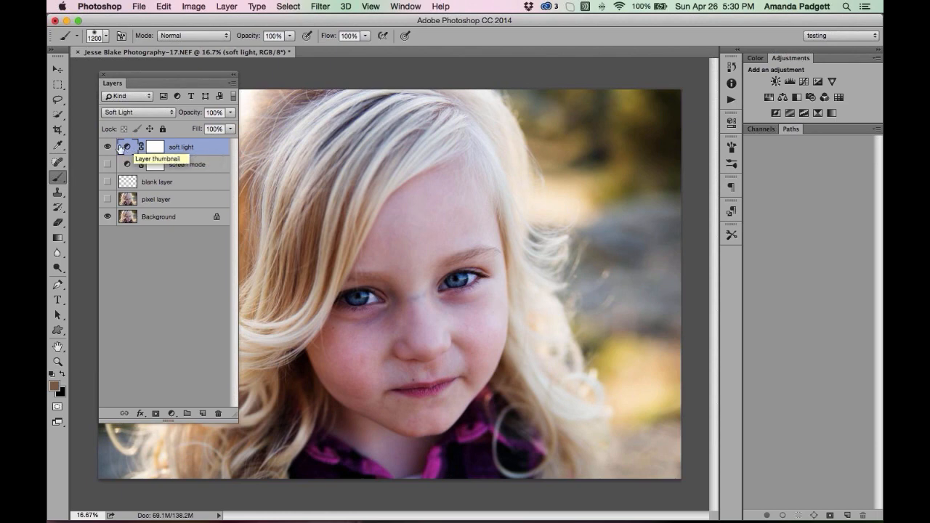
{"action": "left_click", "coordinate": [107, 147]}
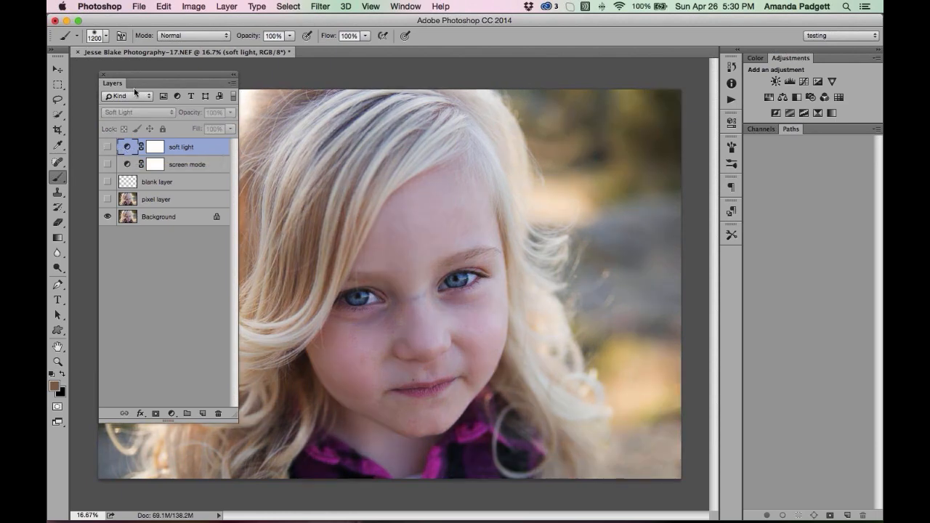
Dock the Layers panel on the right, show the soft light layer again, and select the pixel layer
{"action": "left_click_drag", "start_coordinate": [143, 83], "coordinate": [748, 149]}
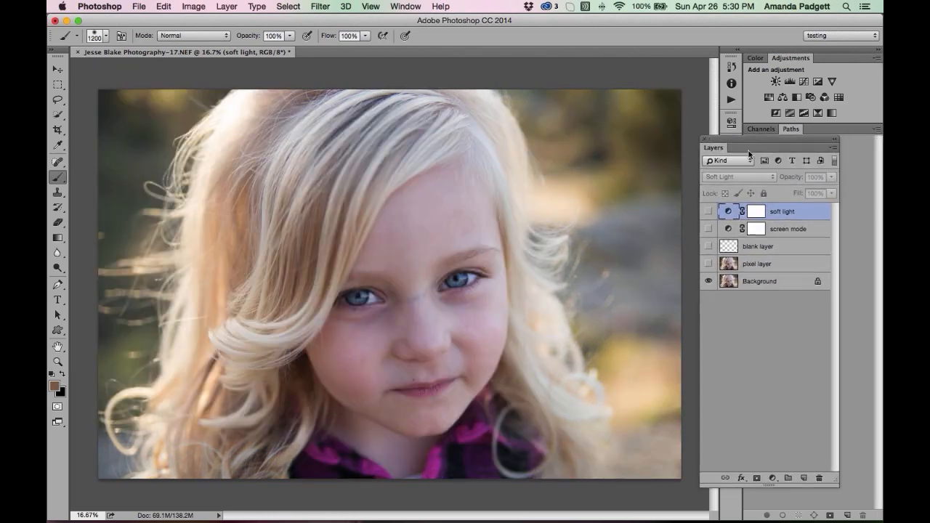
{"action": "left_click", "coordinate": [709, 212]}
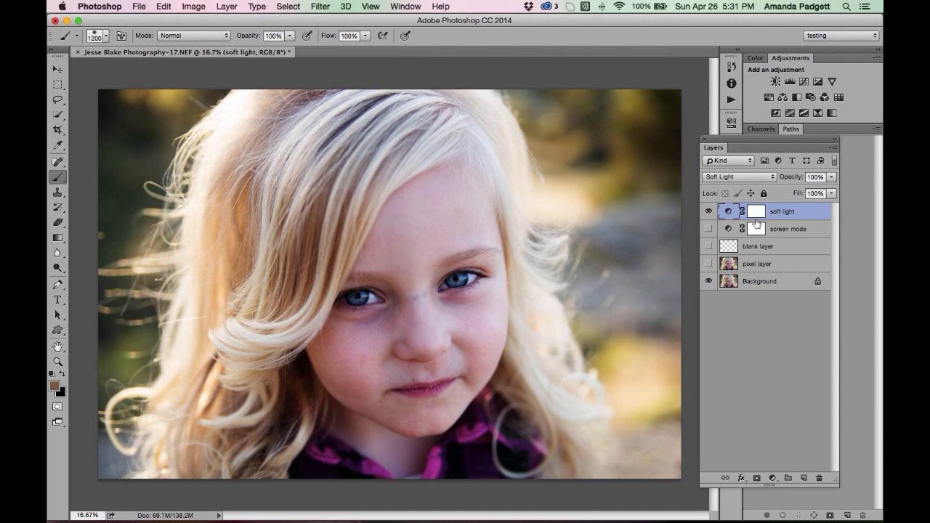
{"action": "left_click", "coordinate": [752, 272]}
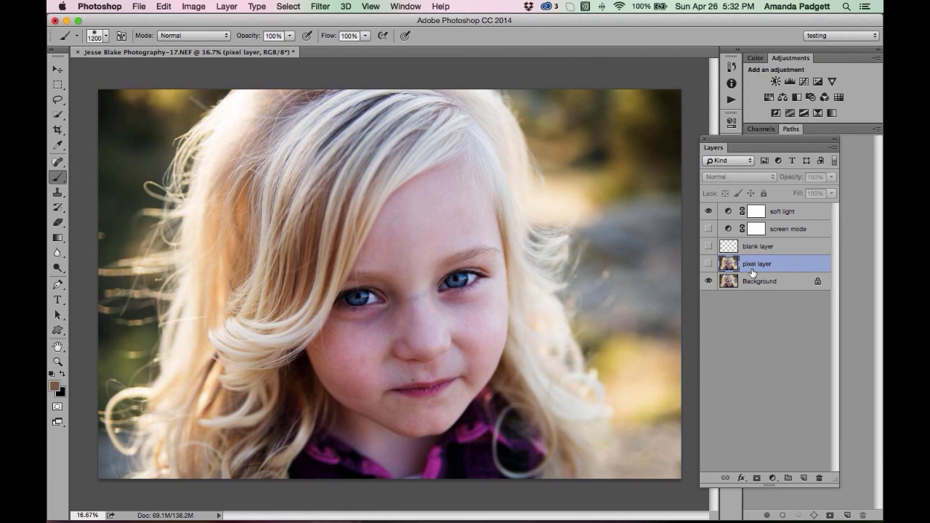
Hide soft light, show the pixel layer, and set its blend mode to Soft Light over Background
{"action": "left_click", "coordinate": [708, 211]}
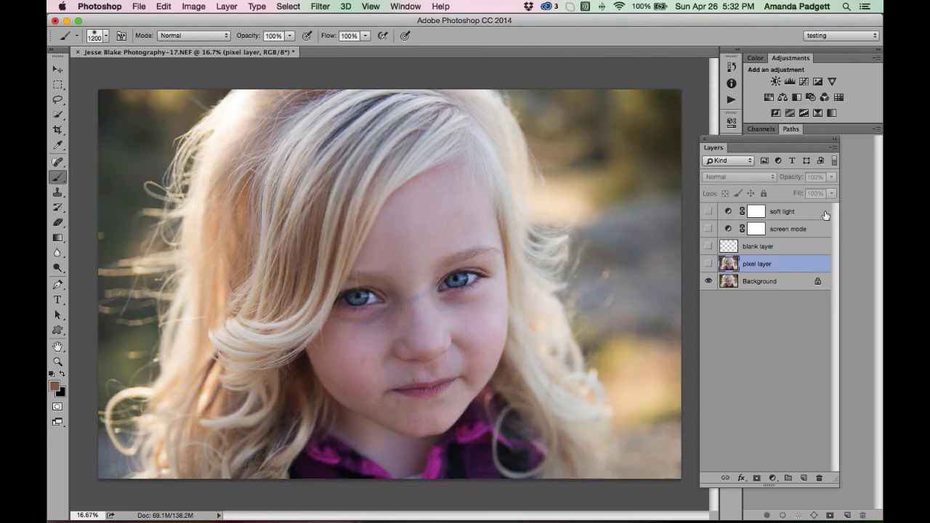
{"action": "left_click", "coordinate": [709, 264]}
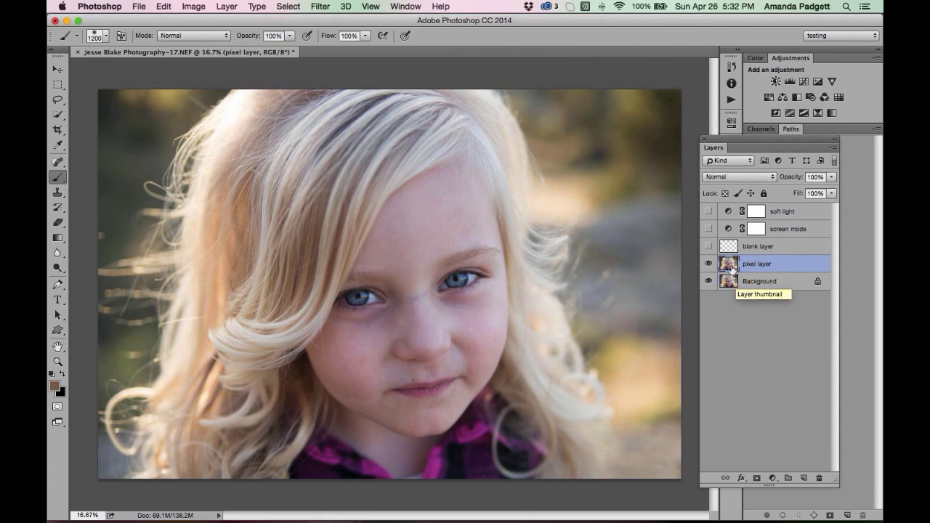
{"action": "left_click", "coordinate": [708, 281]}
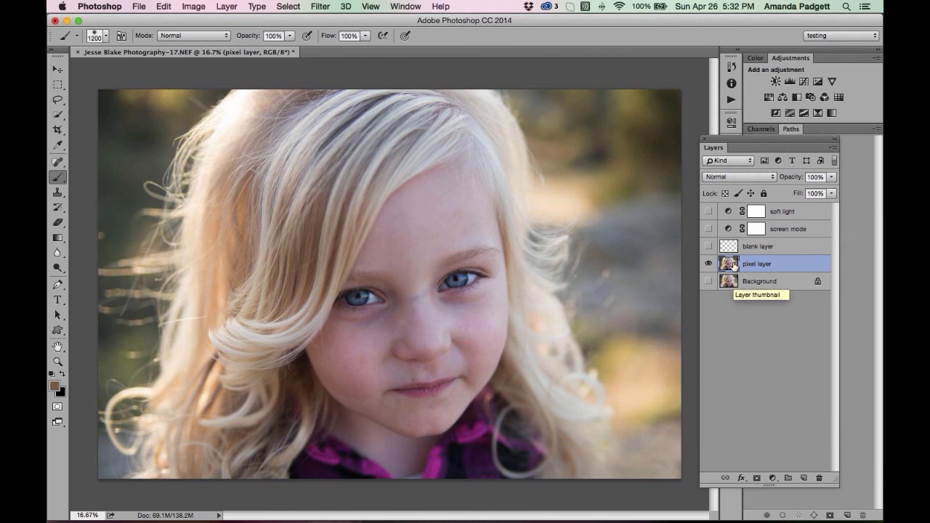
{"action": "left_click", "coordinate": [738, 177]}
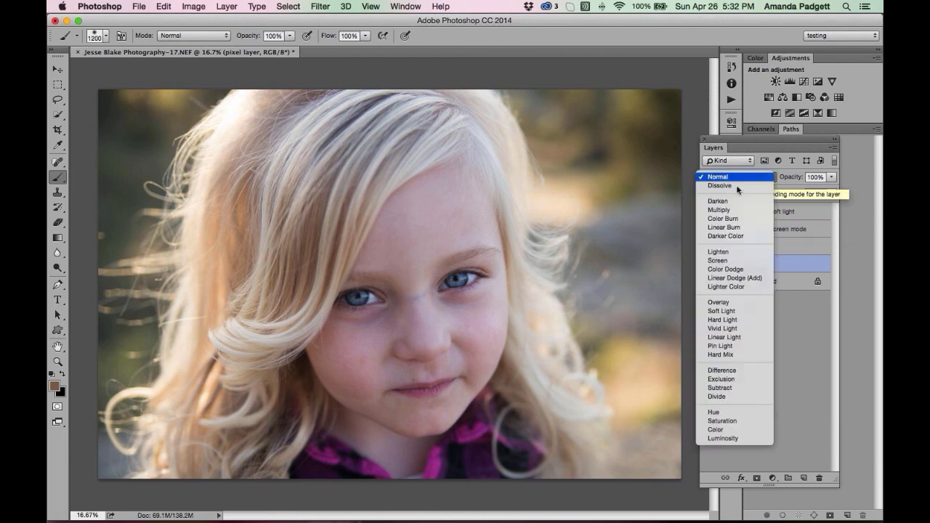
{"action": "left_click", "coordinate": [731, 311]}
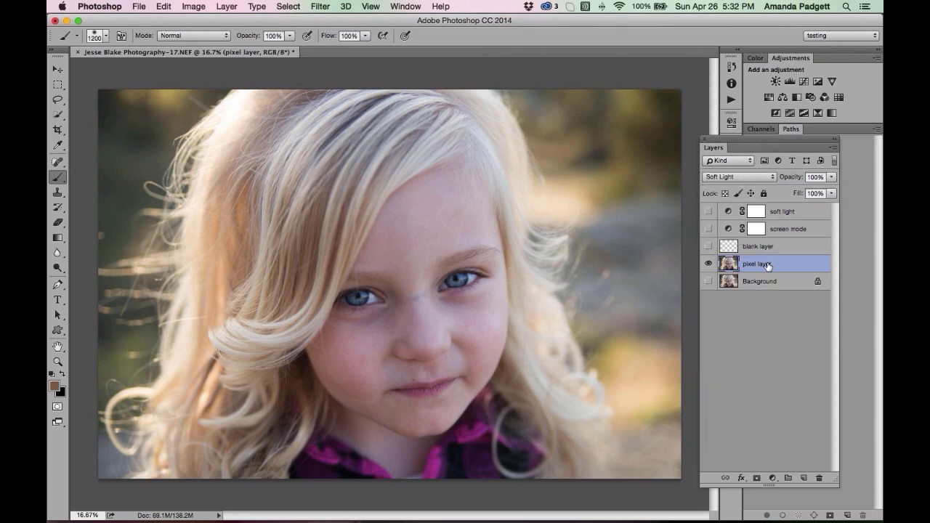
{"action": "left_click", "coordinate": [708, 281]}
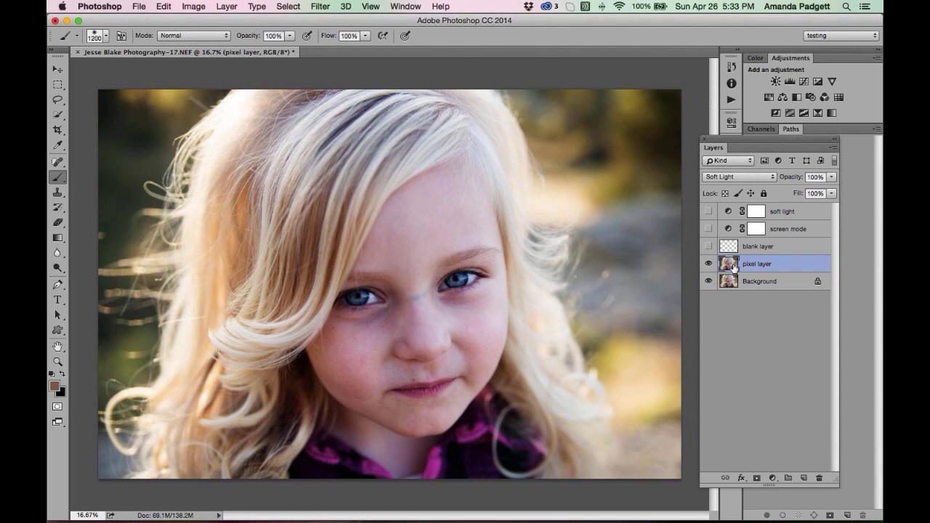
{"action": "left_click", "coordinate": [740, 176]}
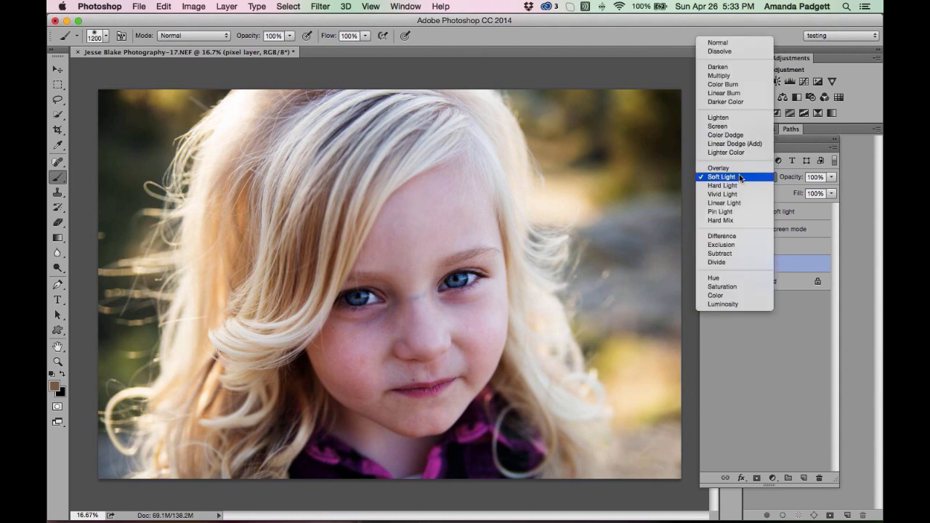
{"action": "left_click", "coordinate": [718, 42]}
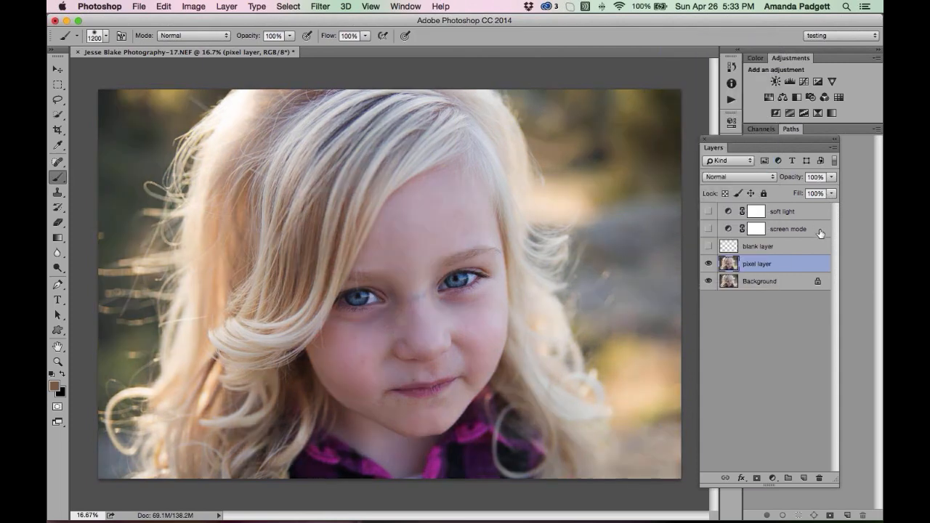
{"action": "left_click", "coordinate": [709, 281]}
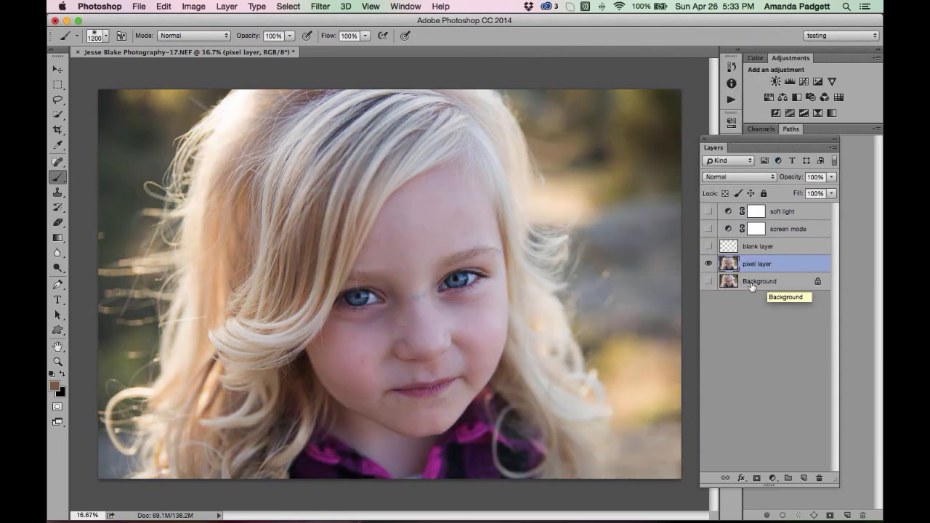
{"action": "left_click", "coordinate": [709, 281]}
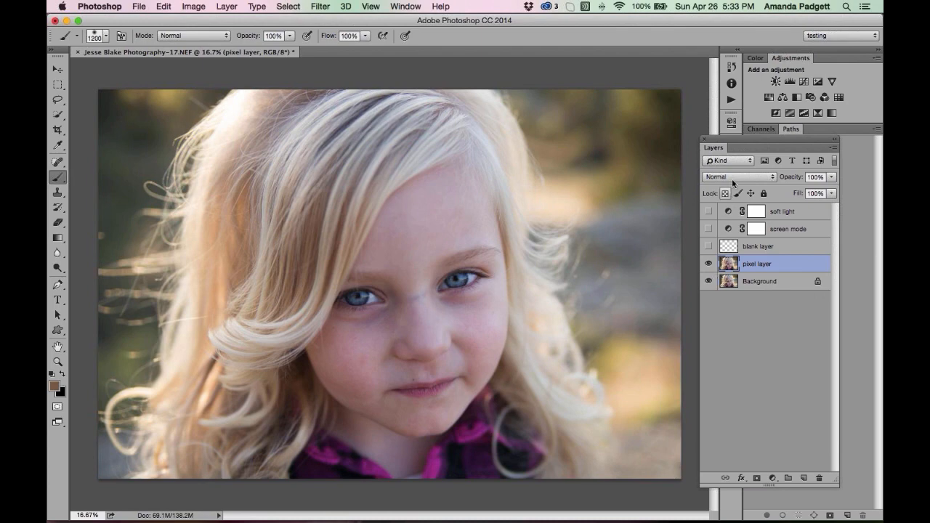
{"action": "left_click", "coordinate": [730, 178]}
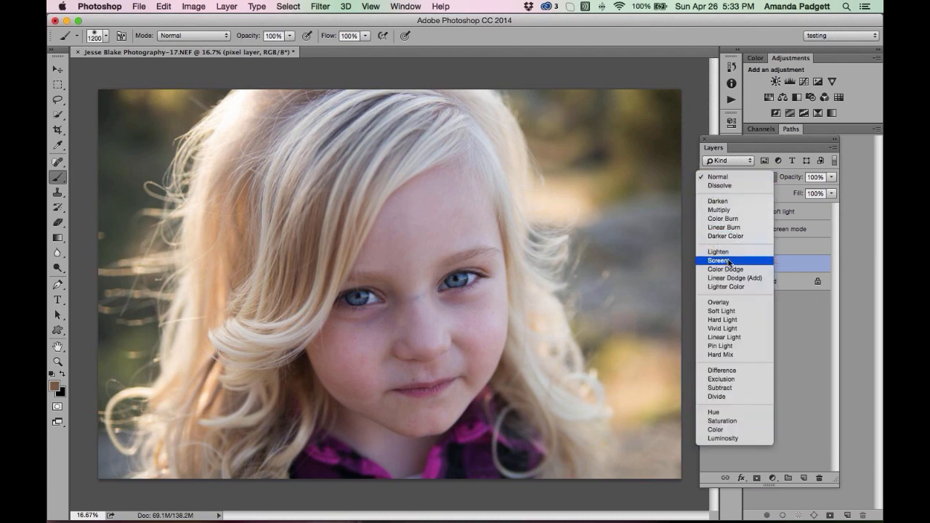
{"action": "left_click", "coordinate": [729, 312]}
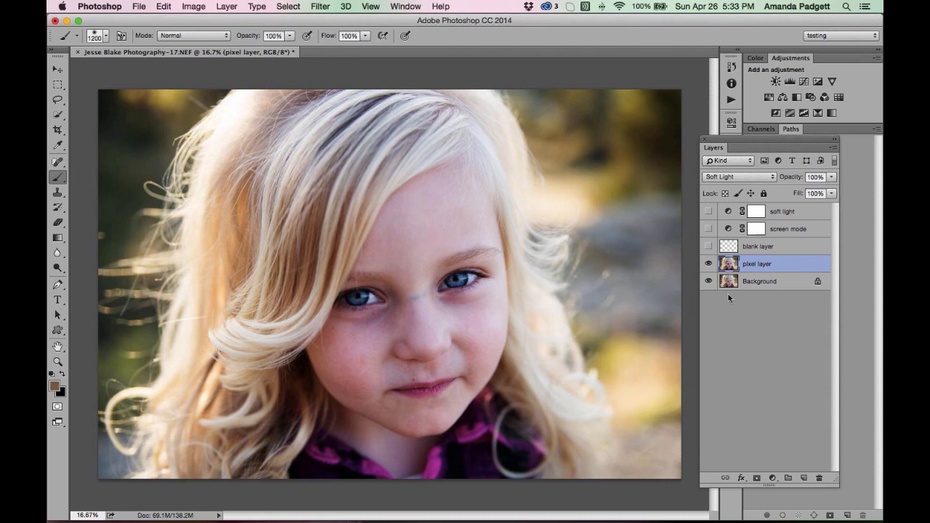
{"action": "left_click", "coordinate": [709, 266]}
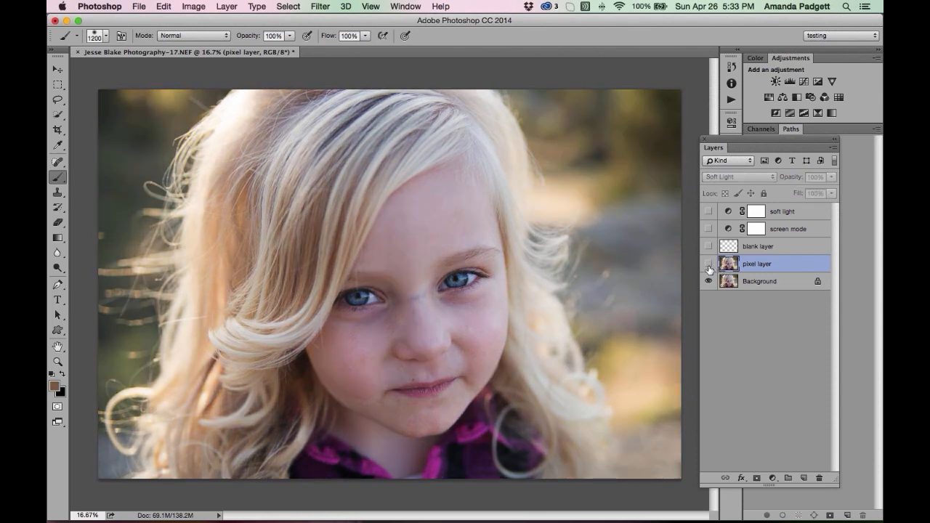
{"action": "left_click", "coordinate": [709, 265]}
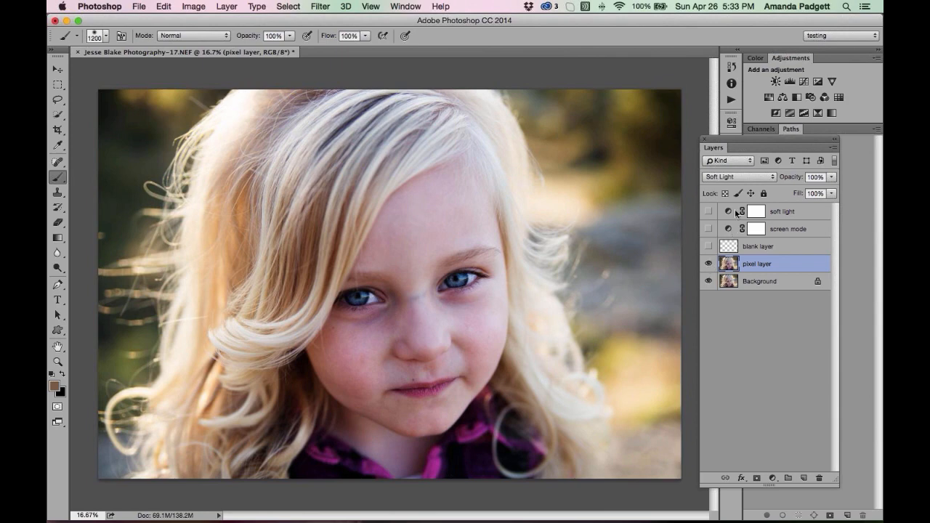
Switch the pixel layer's blend mode to Overlay
{"action": "left_click", "coordinate": [742, 175]}
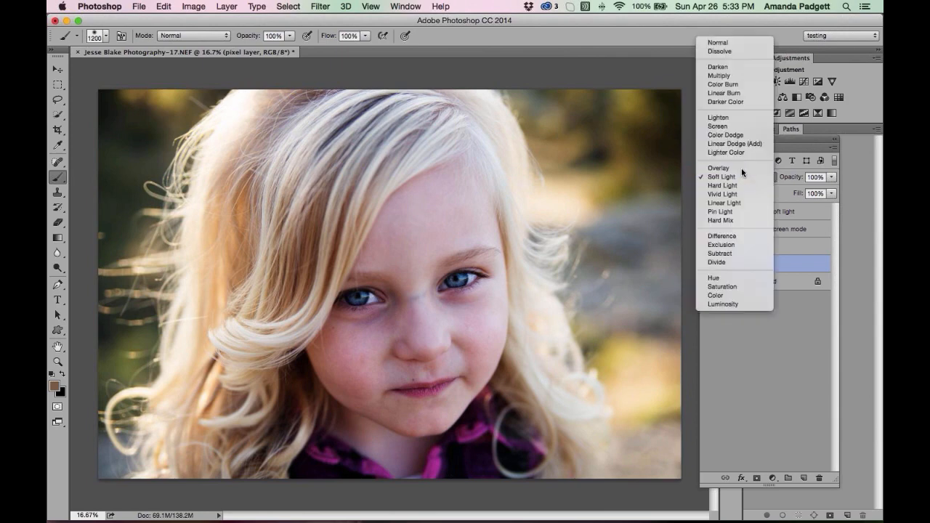
{"action": "left_click", "coordinate": [741, 168]}
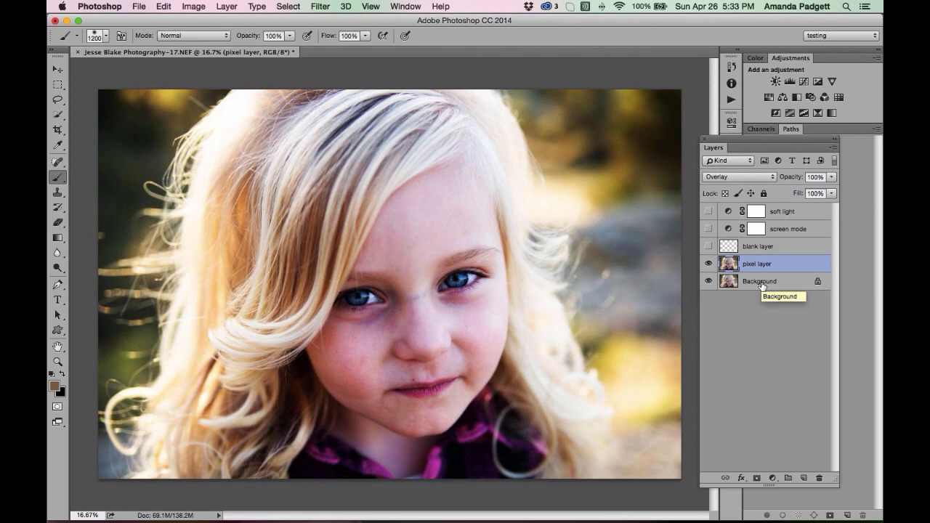
{"action": "left_click", "coordinate": [738, 179]}
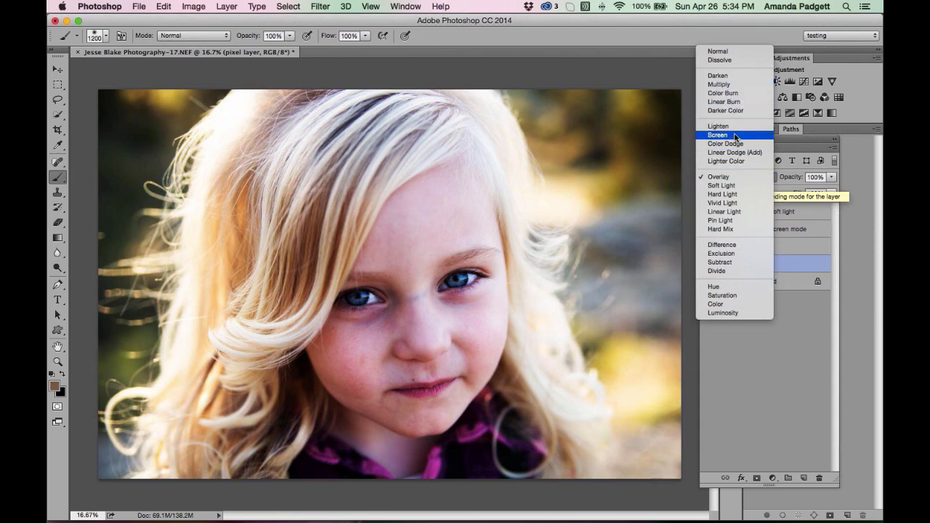
{"action": "left_click", "coordinate": [787, 267]}
Return the pixel layer to Normal, then delete all layers except Background
{"action": "left_click", "coordinate": [753, 180]}
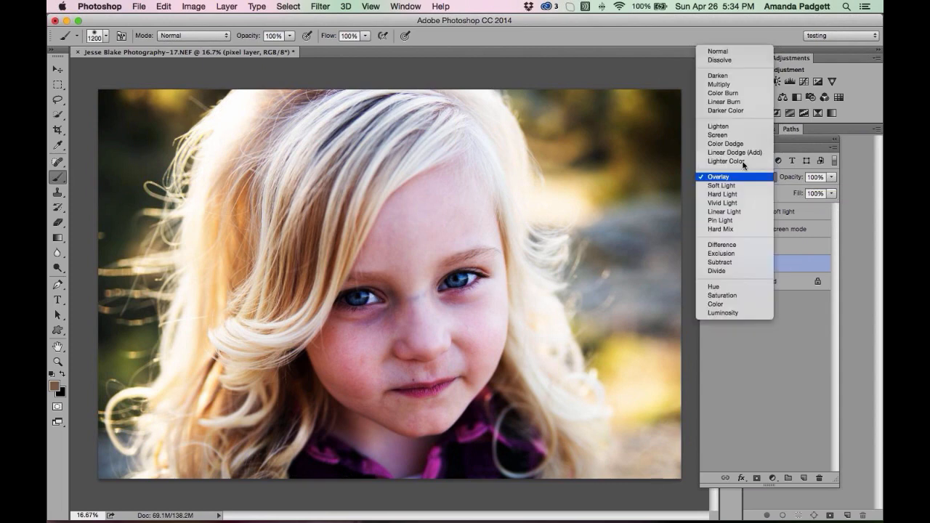
{"action": "left_click", "coordinate": [719, 51]}
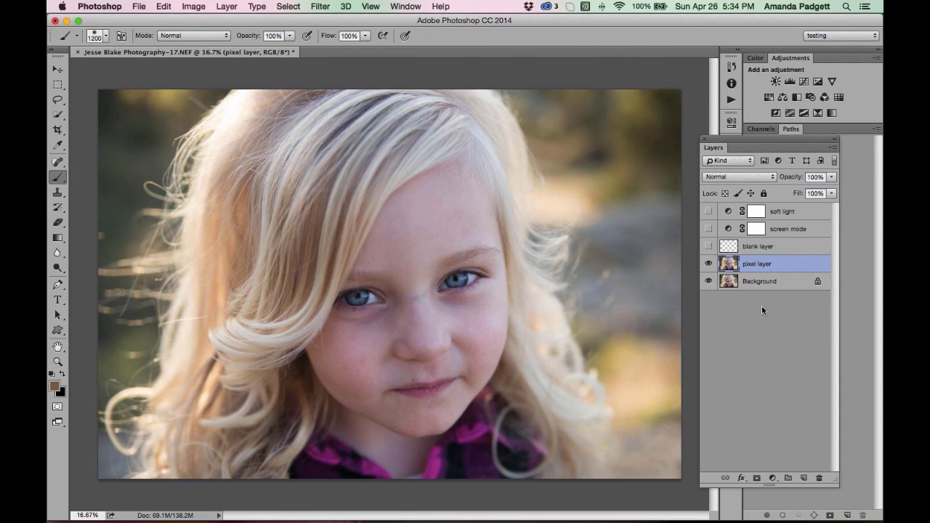
{"action": "left_click", "coordinate": [778, 216], "text": "shift"}
{"action": "key", "text": "BackSpace"}
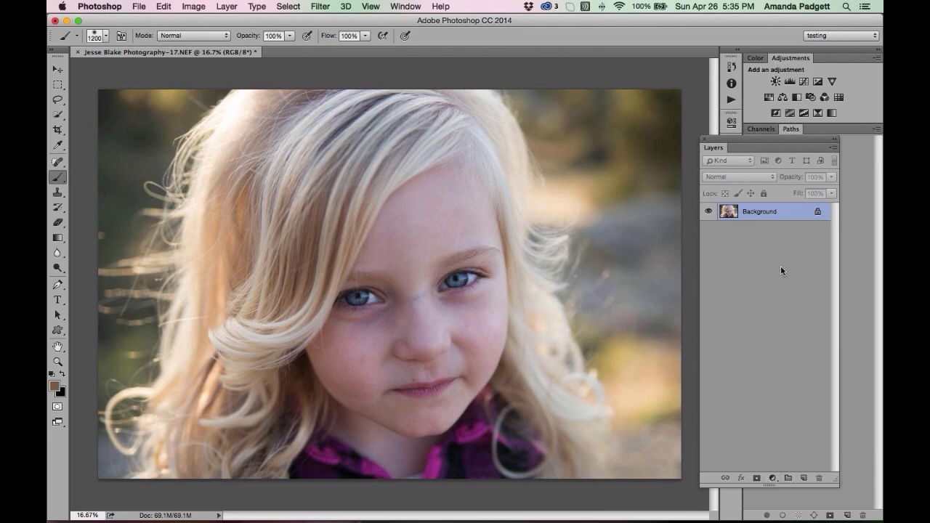
Add a Curves adjustment layer and set its gray point by sampling the girl's eye
{"action": "left_click", "coordinate": [804, 83]}
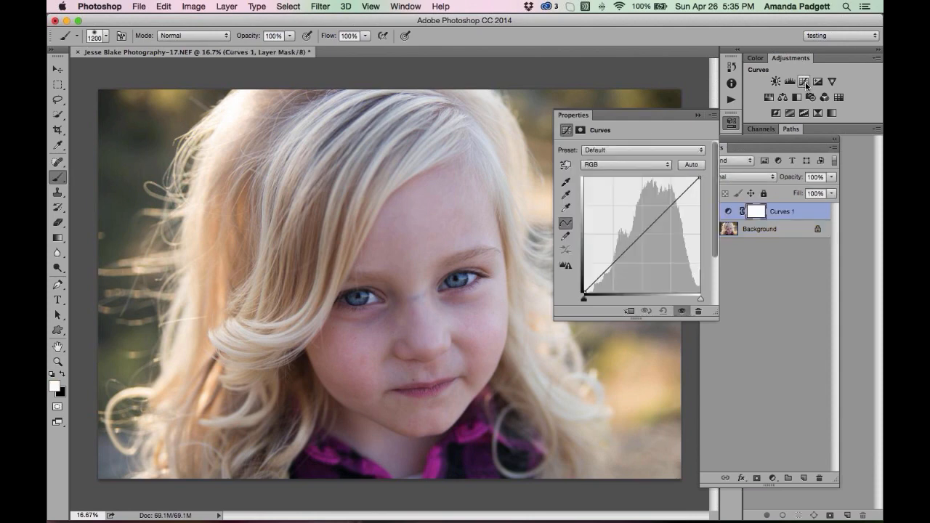
{"action": "left_click_drag", "start_coordinate": [749, 139], "coordinate": [793, 147]}
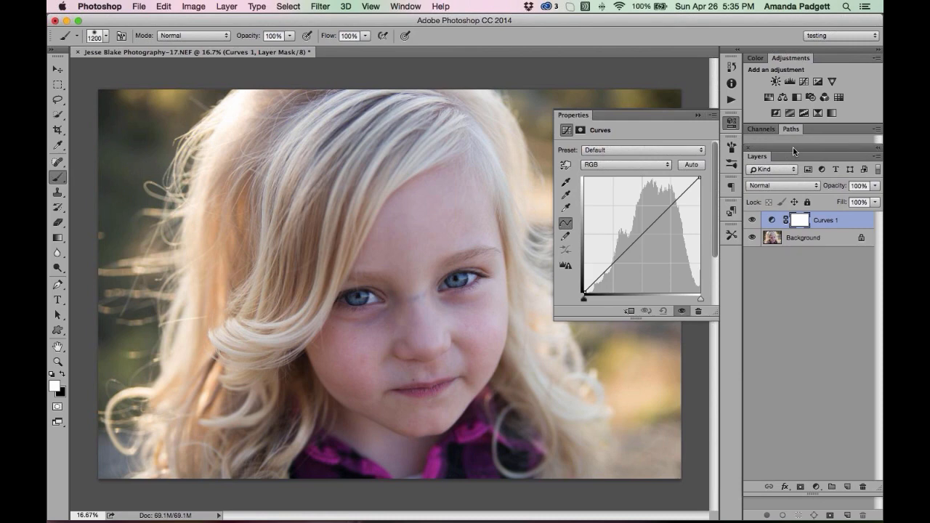
{"action": "left_click", "coordinate": [566, 196]}
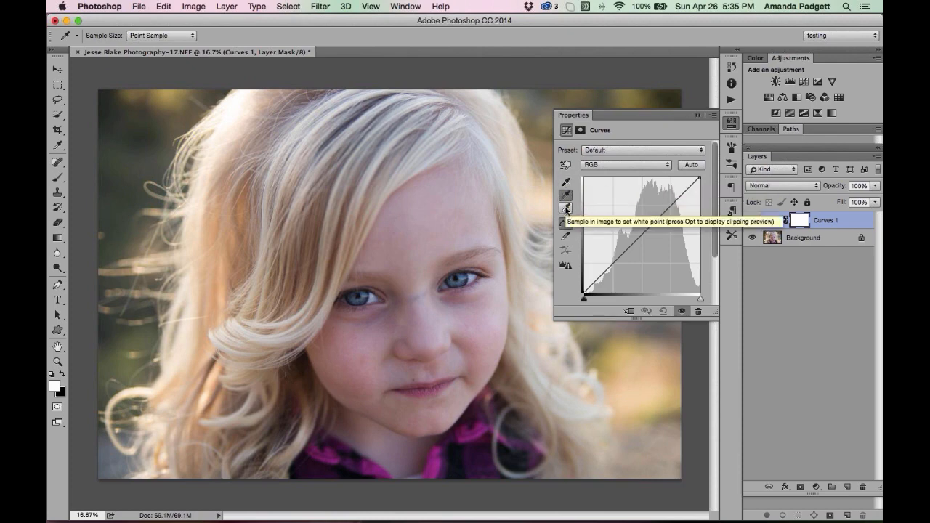
{"action": "left_click", "coordinate": [567, 195]}
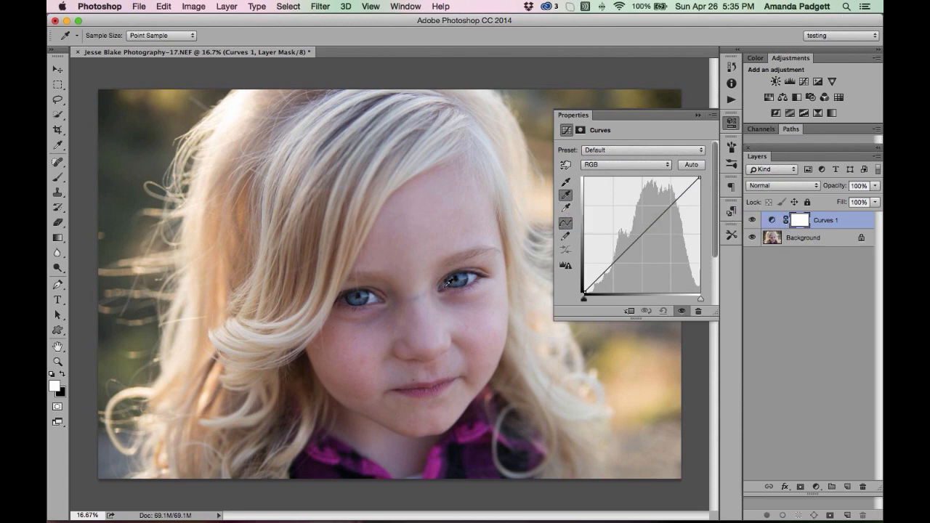
{"action": "left_click", "coordinate": [451, 280]}
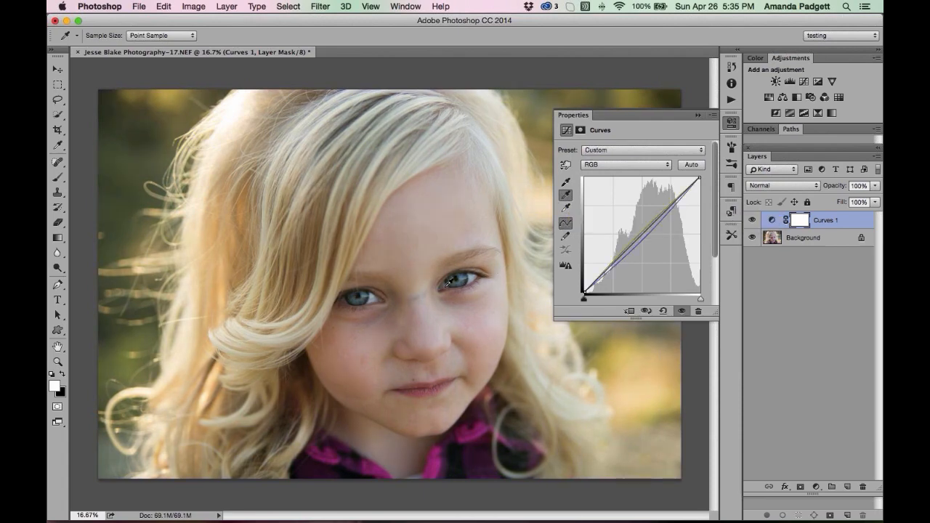
{"action": "left_click", "coordinate": [375, 300]}
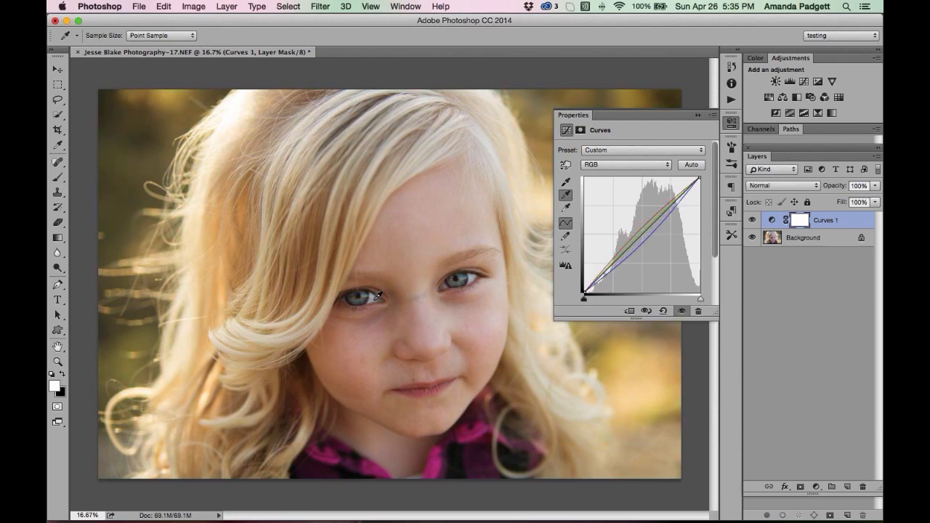
{"action": "key", "text": "super+plus"}
{"action": "key", "text": "super+plus"}
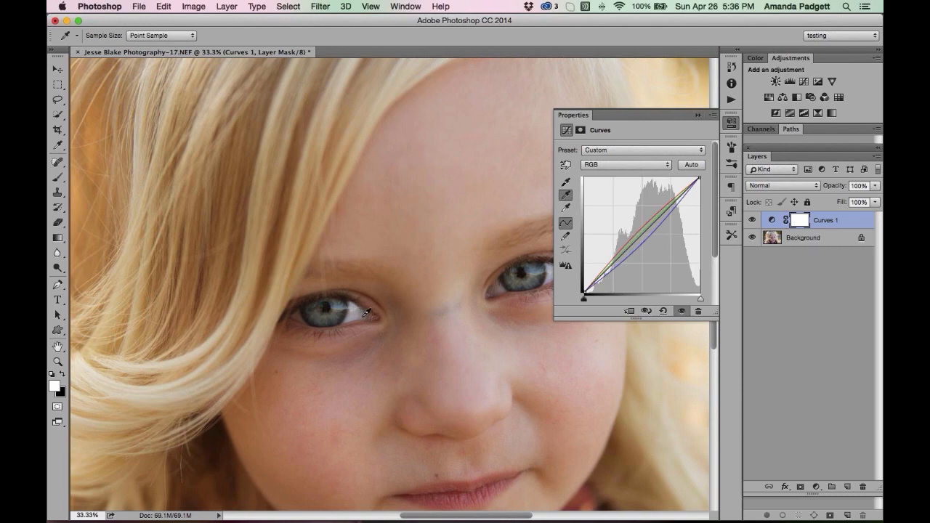
{"action": "left_click", "coordinate": [366, 316]}
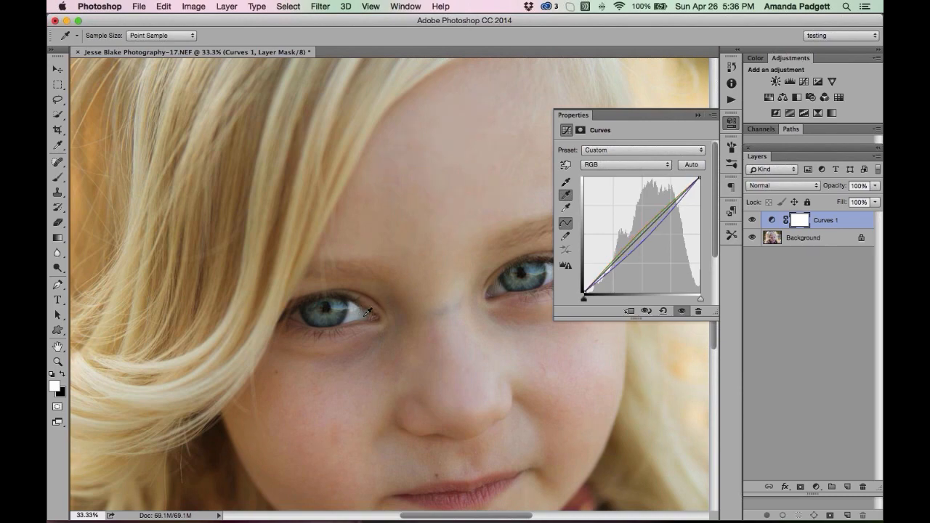
{"action": "key", "text": "super+minus"}
{"action": "key", "text": "super+minus"}
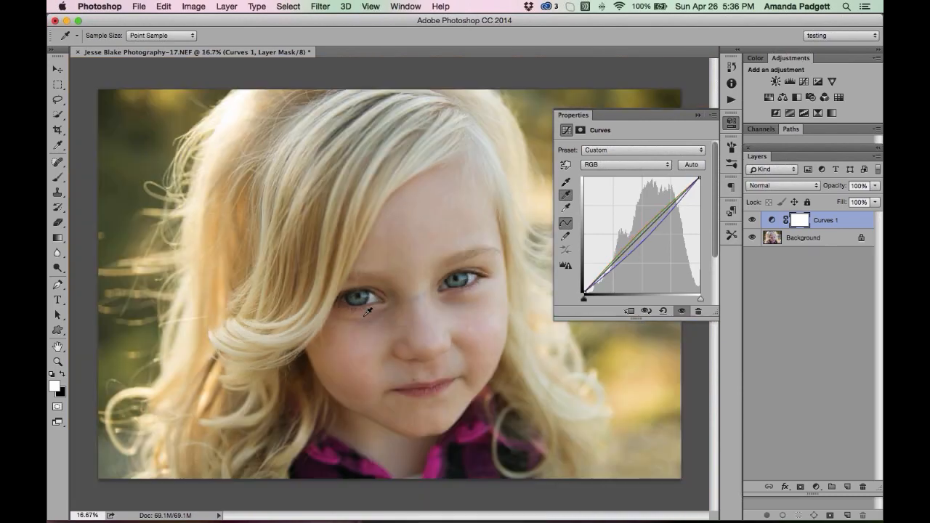
Compare the portrait with Curves 1 hidden and shown, then reopen its settings
{"action": "left_click", "coordinate": [695, 116]}
{"action": "left_click", "coordinate": [751, 221]}
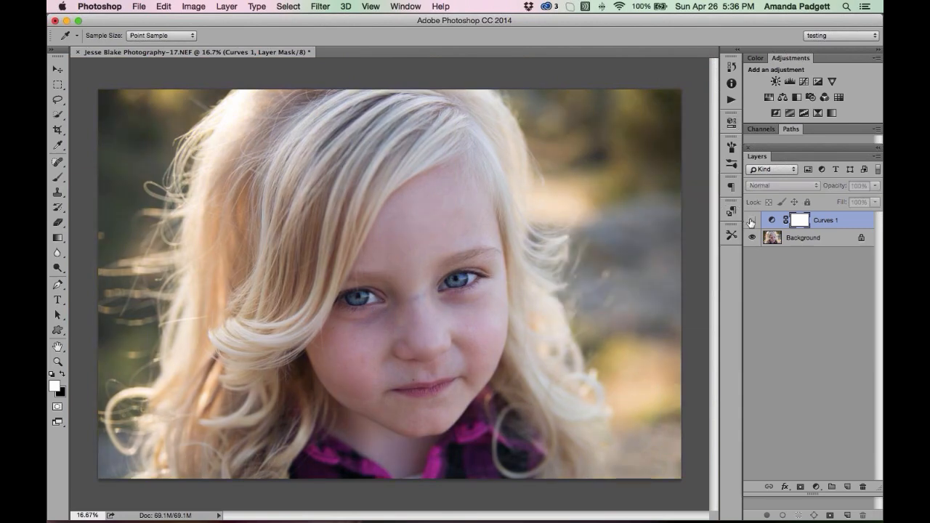
{"action": "left_click", "coordinate": [751, 221]}
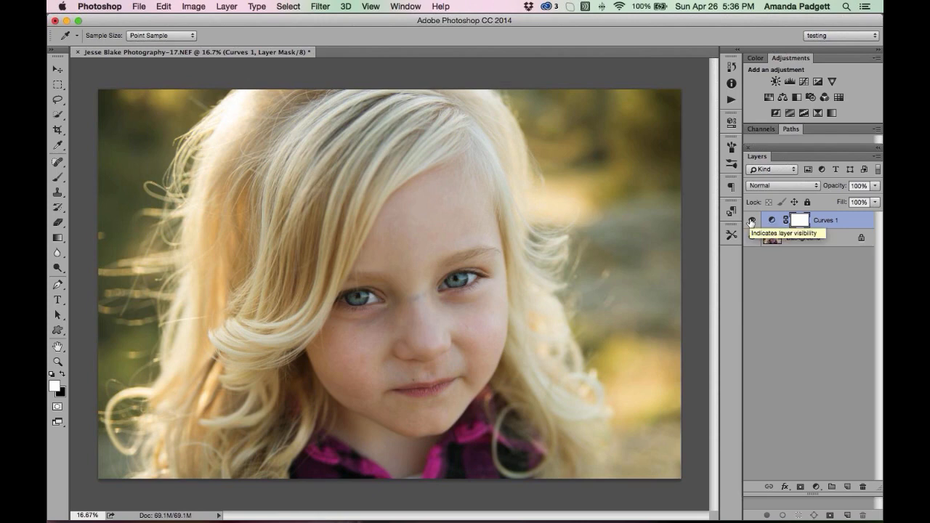
{"action": "left_click", "coordinate": [751, 221]}
{"action": "left_click", "coordinate": [752, 221]}
{"action": "key", "text": "b"}
{"action": "left_click", "coordinate": [771, 220]}
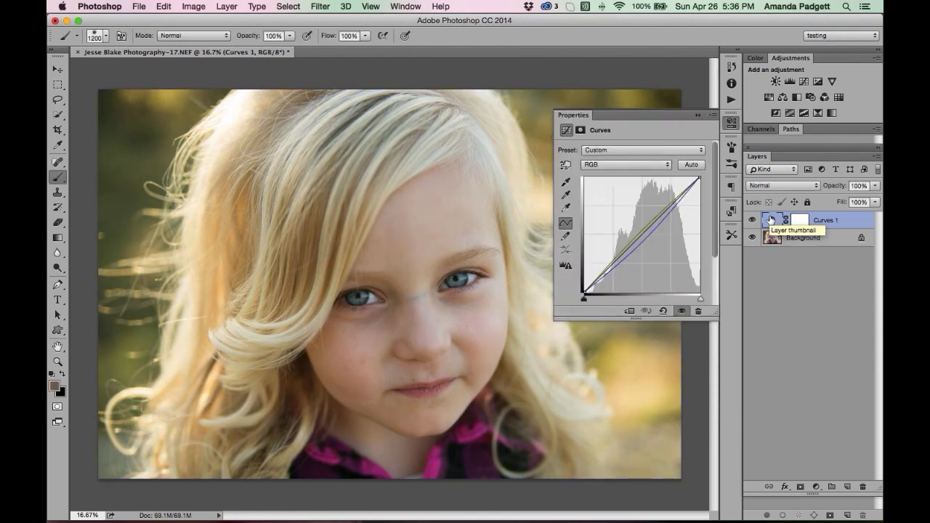
Set the Curves 1 layer opacity to 73%, comparing it on and off
{"action": "left_click_drag", "start_coordinate": [875, 186], "coordinate": [849, 203]}
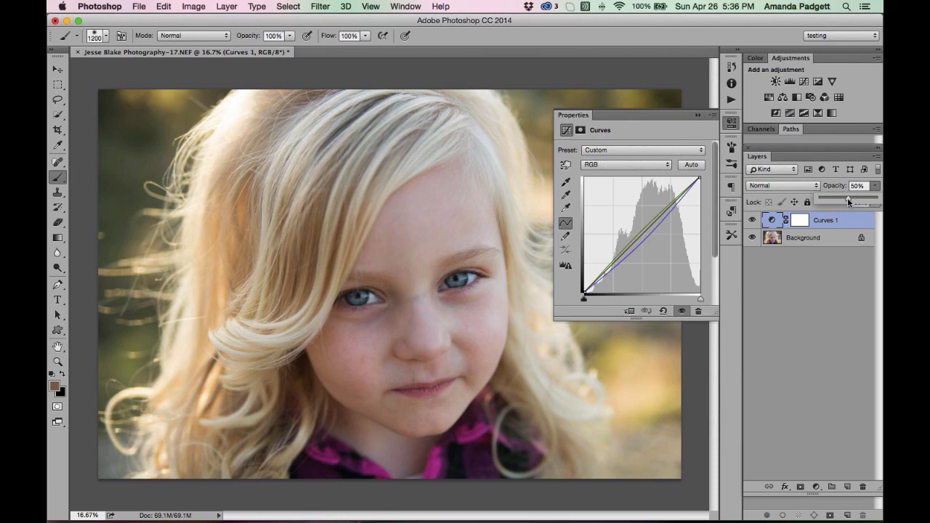
{"action": "left_click", "coordinate": [752, 220]}
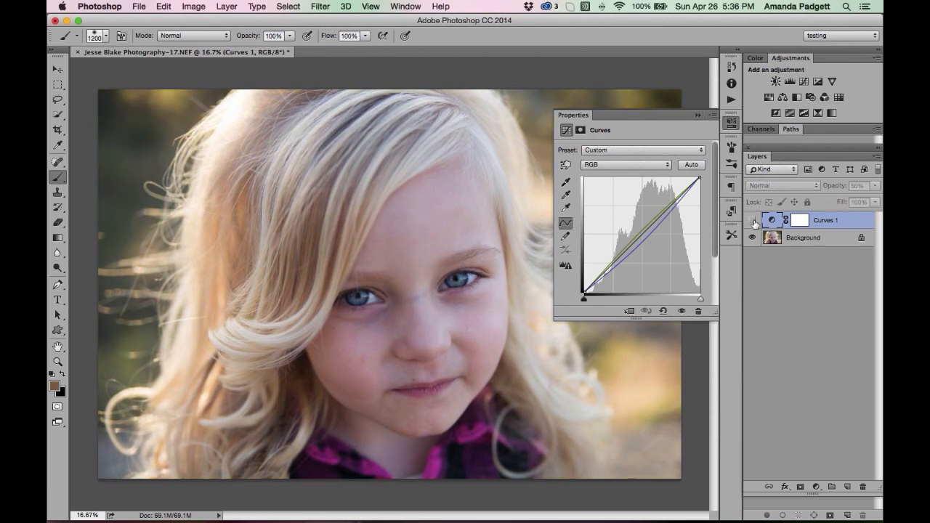
{"action": "left_click", "coordinate": [752, 221]}
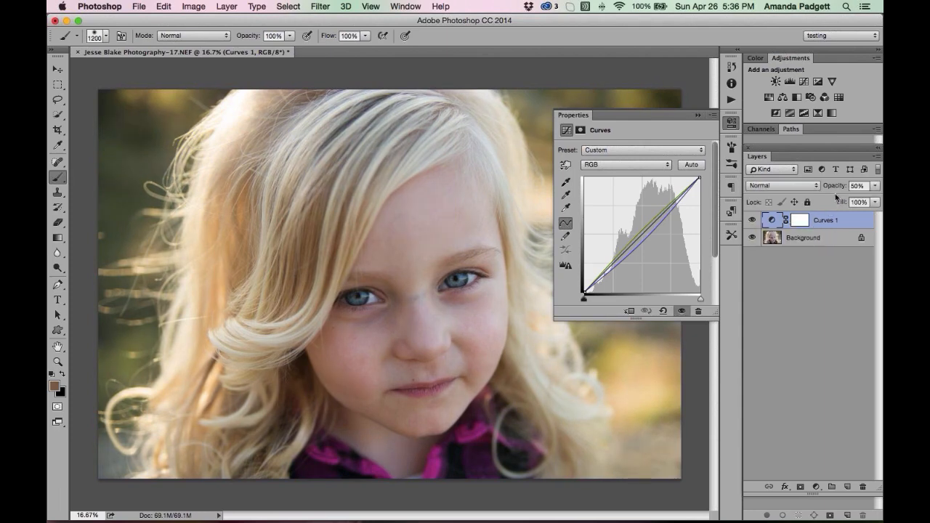
{"action": "left_click_drag", "start_coordinate": [834, 187], "coordinate": [878, 186]}
{"action": "left_click", "coordinate": [875, 186]}
{"action": "left_click_drag", "start_coordinate": [874, 203], "coordinate": [862, 205]}
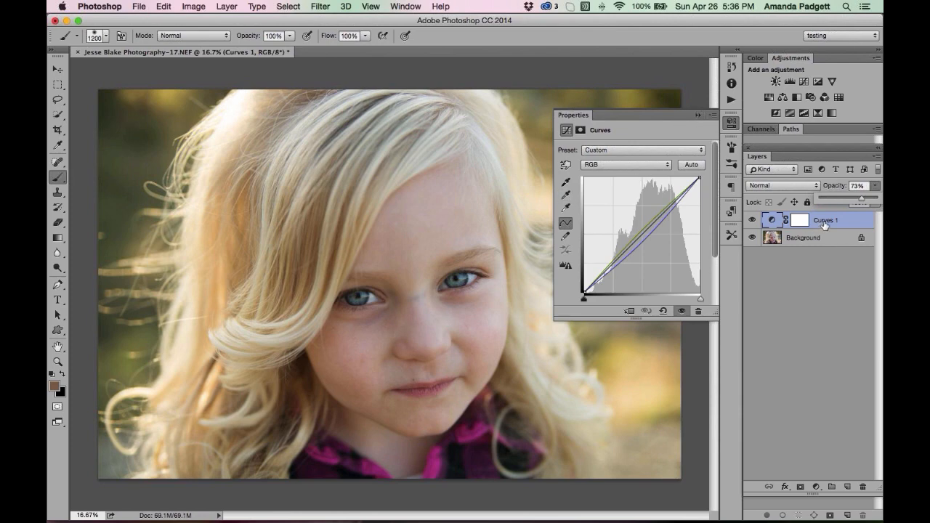
Hide Curves 1 and add a Levels adjustment with its gray-point eyedropper selected
{"action": "left_click", "coordinate": [752, 220]}
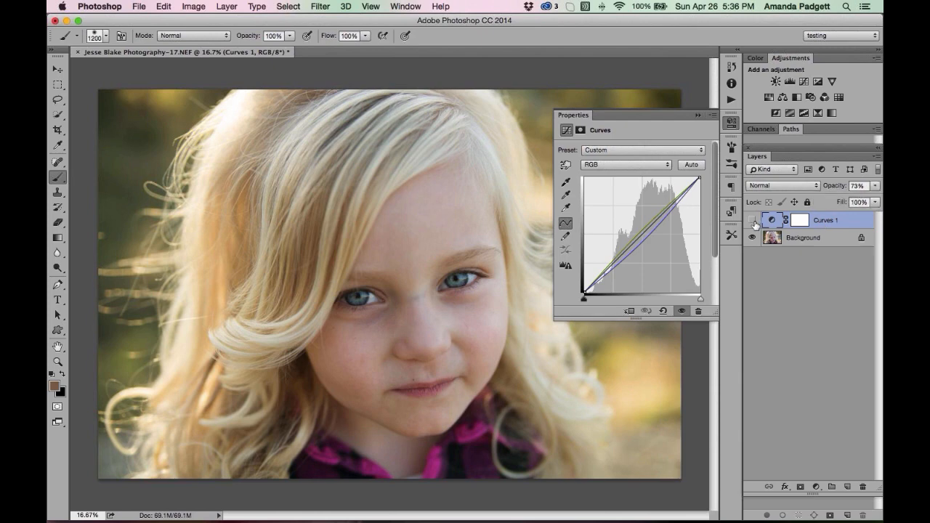
{"action": "left_click", "coordinate": [790, 81]}
{"action": "left_click", "coordinate": [564, 202]}
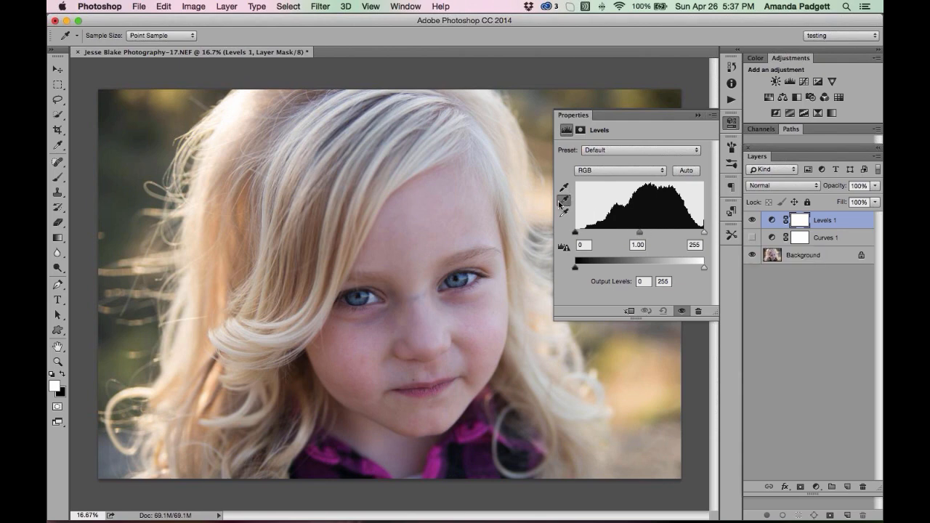
Set the Levels 1 gray point by sampling the girl's eye, then lower its opacity to about 78%
{"action": "key", "text": "super+plus"}
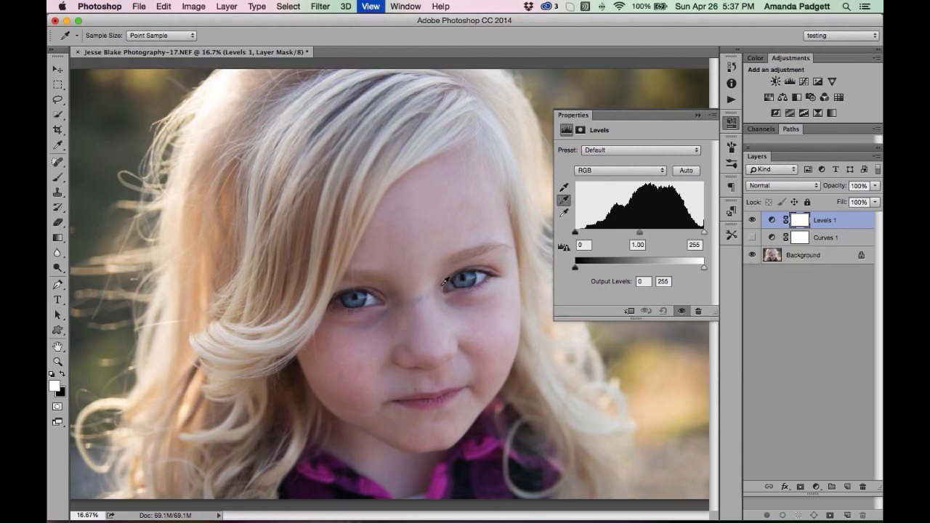
{"action": "left_click", "coordinate": [369, 306]}
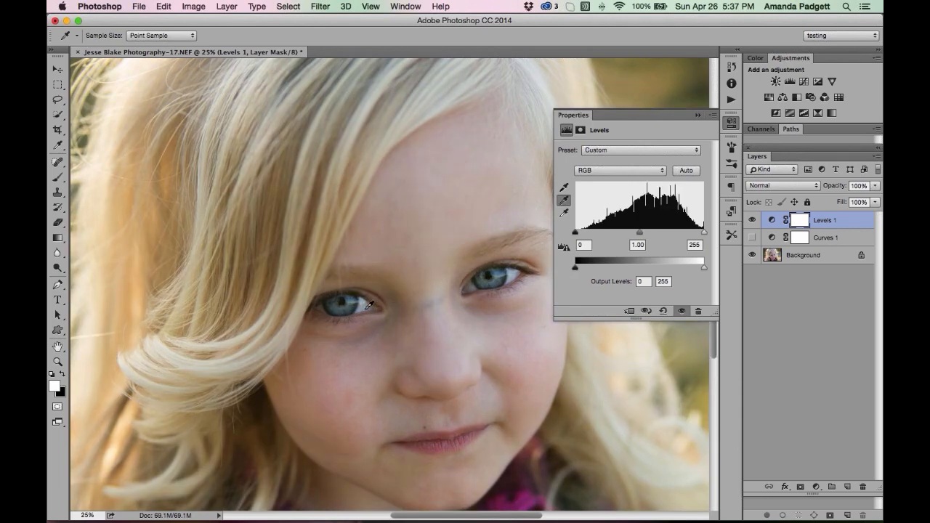
{"action": "left_click", "coordinate": [367, 306]}
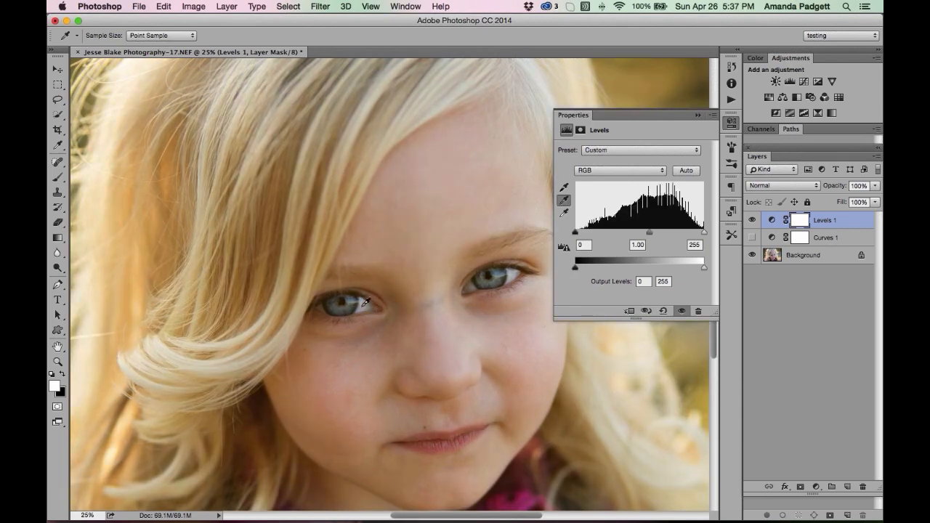
{"action": "left_click", "coordinate": [365, 298]}
{"action": "left_click", "coordinate": [374, 304]}
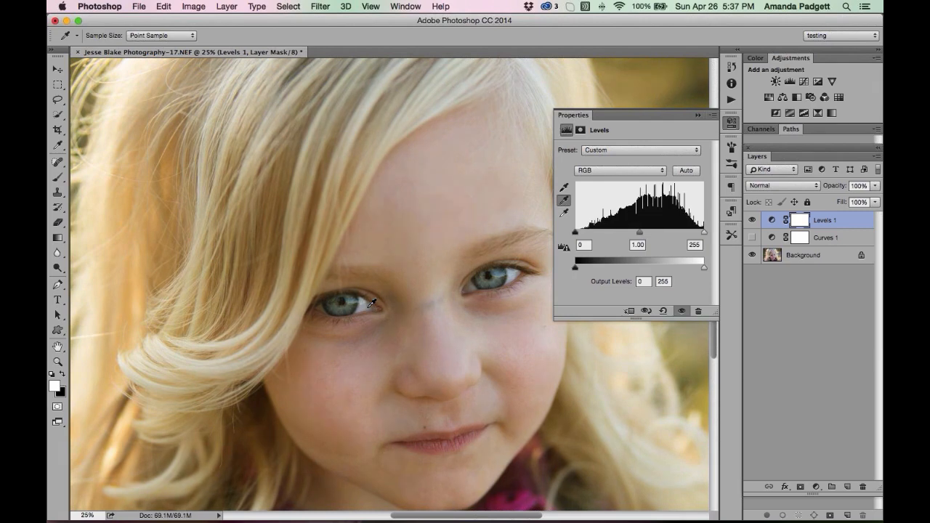
{"action": "left_click", "coordinate": [697, 115]}
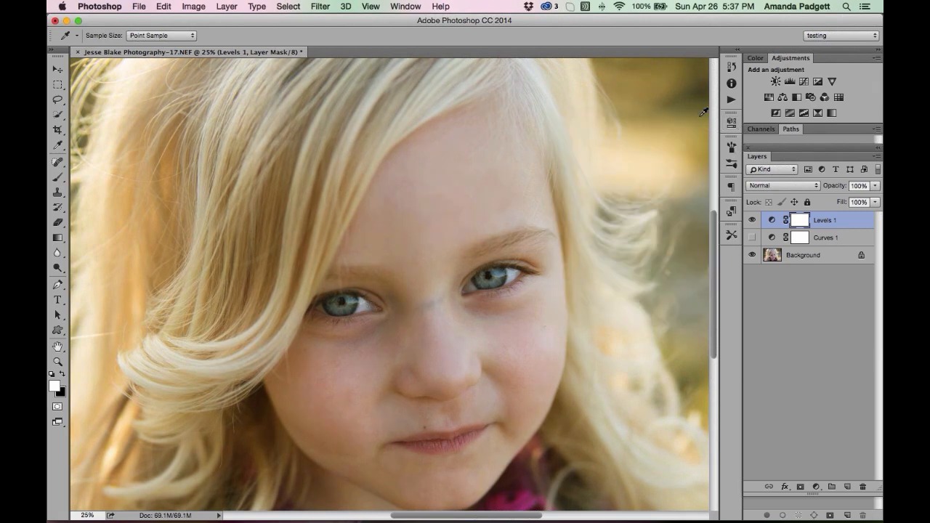
{"action": "key", "text": "super+minus"}
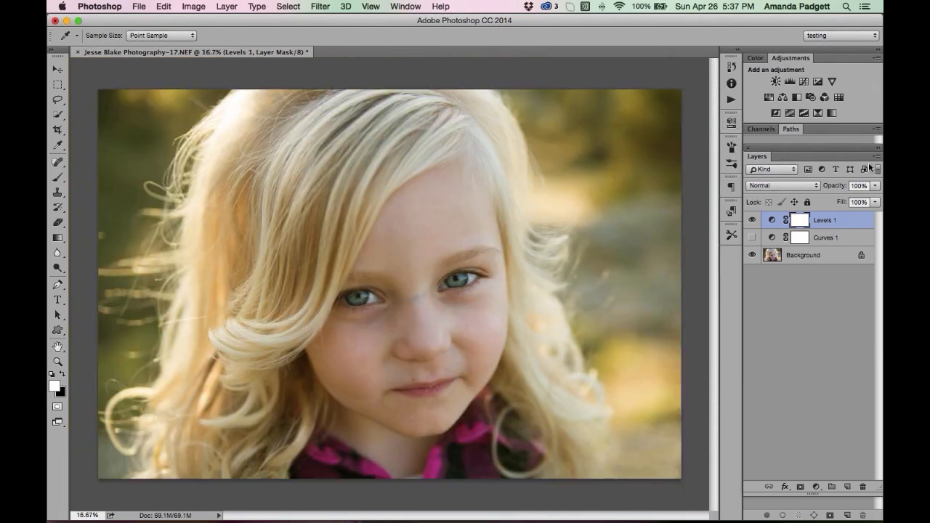
{"action": "left_click_drag", "start_coordinate": [875, 185], "coordinate": [864, 204]}
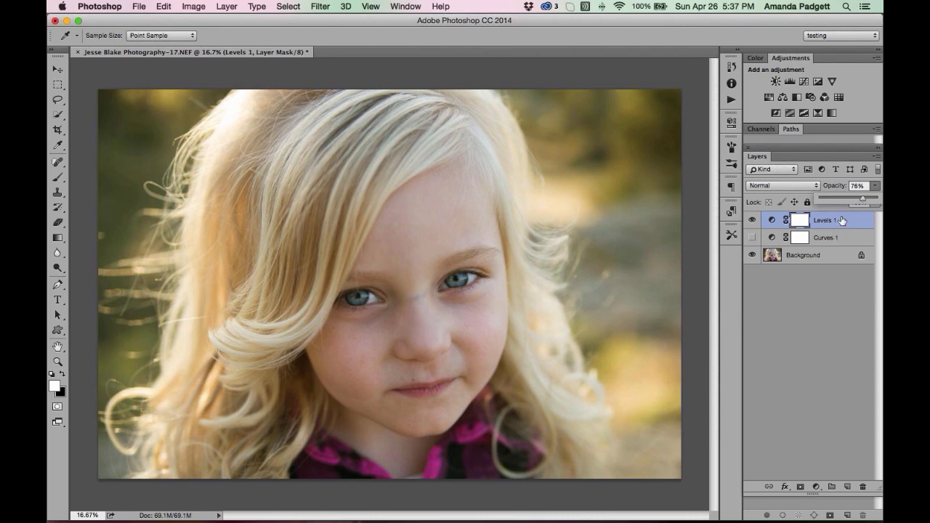
Delete the Levels 1 layer and turn Curves 1 back on
{"action": "left_click", "coordinate": [842, 221]}
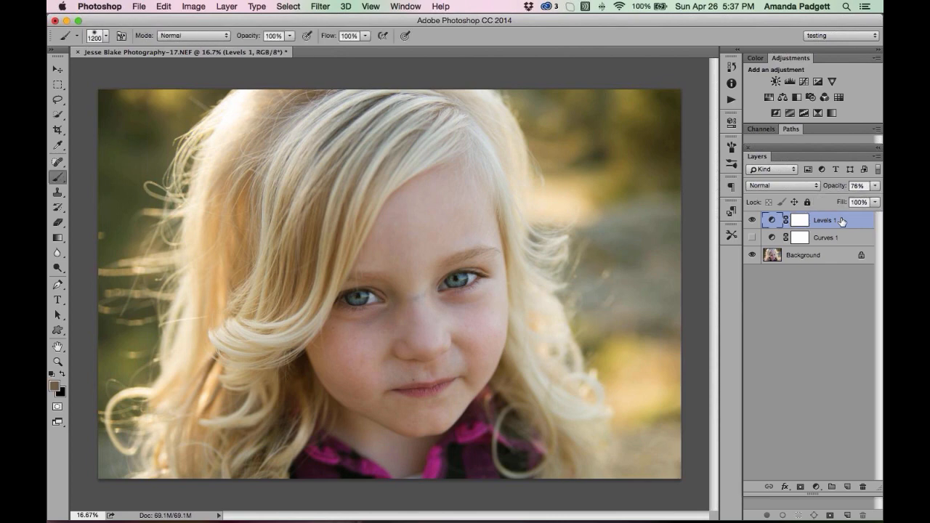
{"action": "key", "text": "Delete"}
{"action": "left_click", "coordinate": [752, 221]}
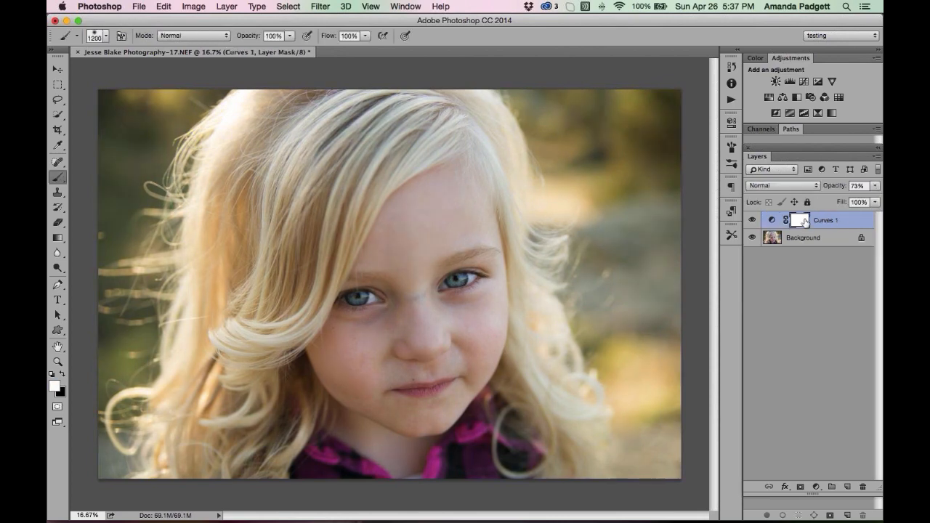
Rename Curves 1 to 'WB tweak' and add a new Levels adjustment above it
{"action": "double_click", "coordinate": [825, 221]}
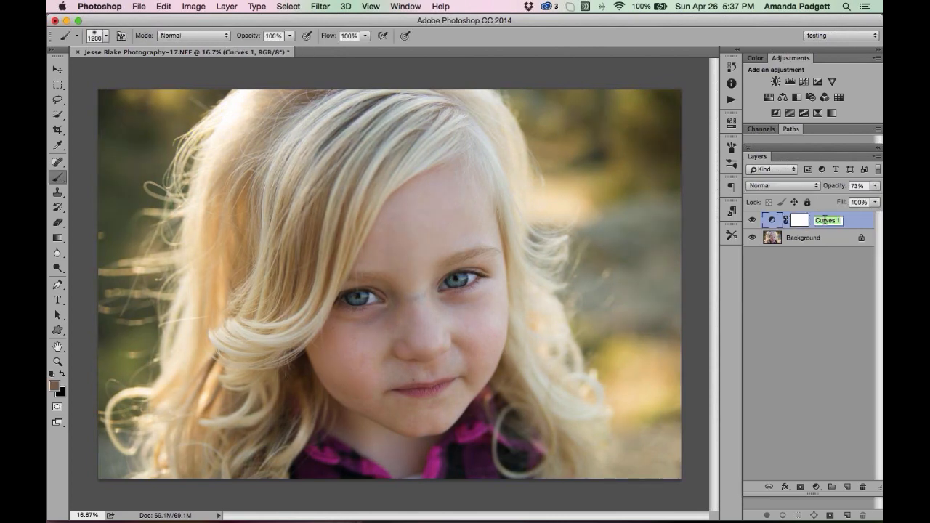
{"action": "type", "text": "WB tweak"}
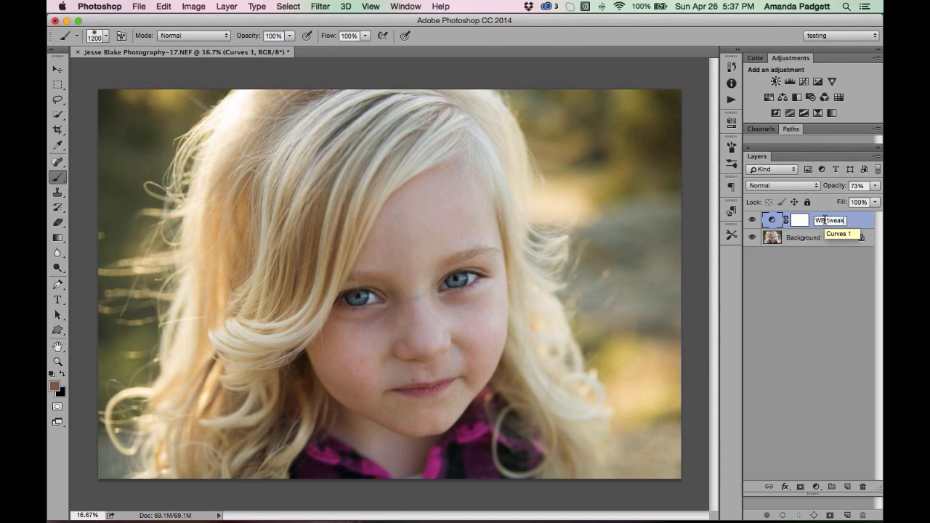
{"action": "key", "text": "Return"}
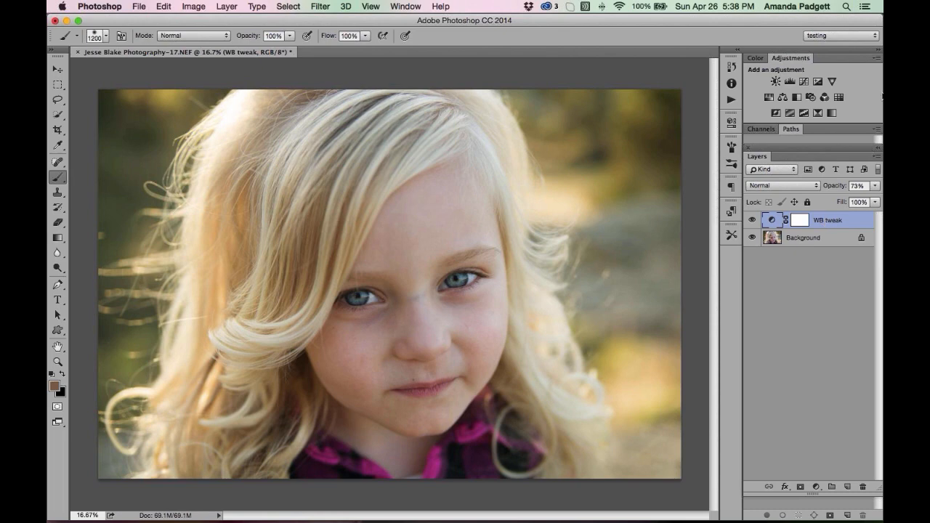
{"action": "left_click", "coordinate": [790, 81]}
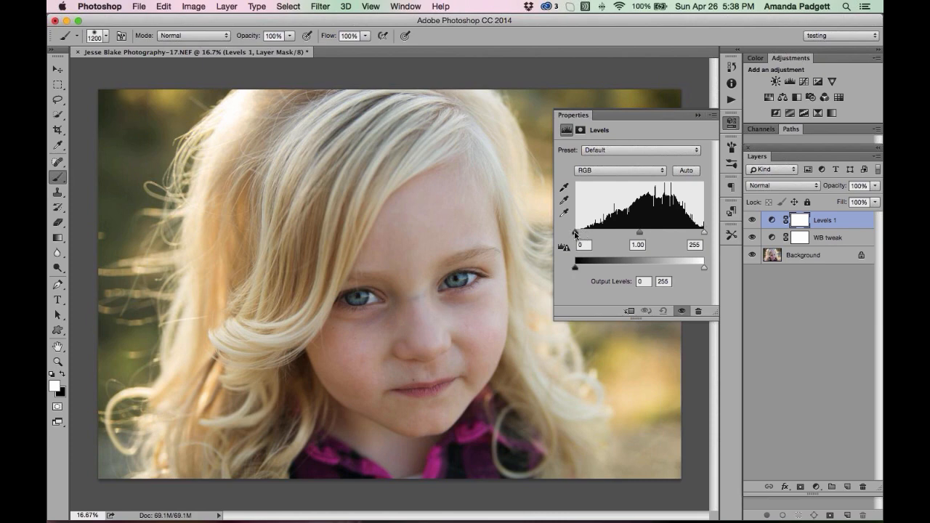
Set the Levels black input to about 21 and midtone to about 1.07, comparing before and after
{"action": "left_click_drag", "start_coordinate": [575, 233], "coordinate": [583, 234]}
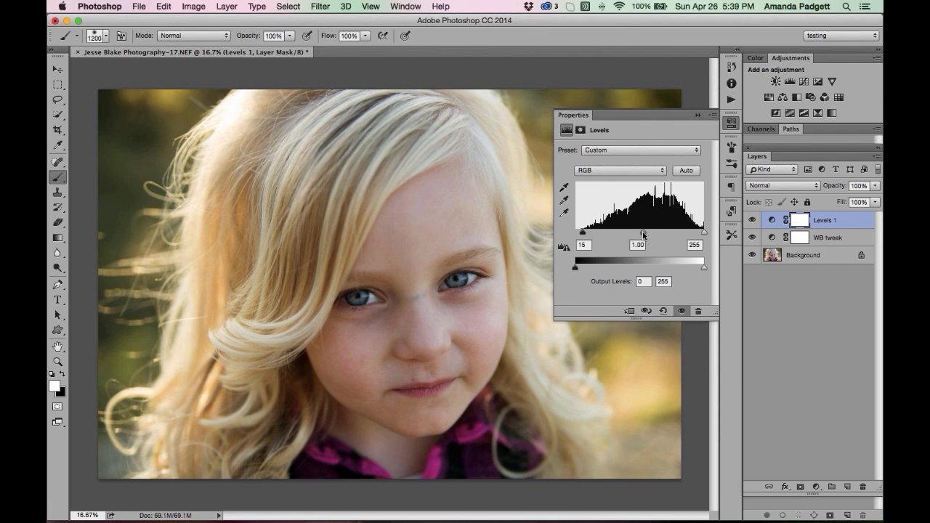
{"action": "mouse_move", "coordinate": [643, 233]}
{"action": "left_mouse_down"}
{"action": "mouse_move", "coordinate": [611, 235]}
{"action": "mouse_move", "coordinate": [670, 234]}
{"action": "mouse_move", "coordinate": [641, 235]}
{"action": "left_mouse_up"}
{"action": "left_click_drag", "start_coordinate": [582, 234], "coordinate": [585, 235]}
{"action": "left_click_drag", "start_coordinate": [643, 236], "coordinate": [642, 235]}
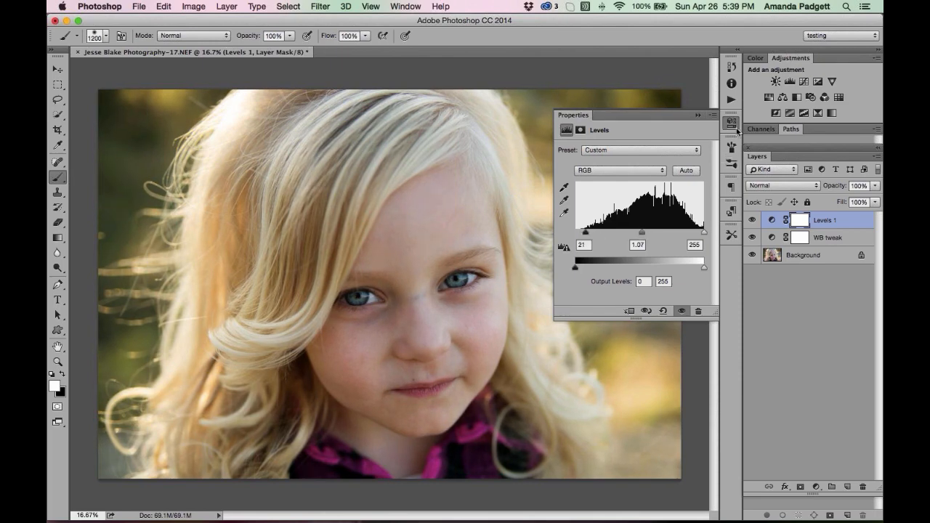
{"action": "left_click", "coordinate": [700, 116]}
{"action": "left_click", "coordinate": [752, 220]}
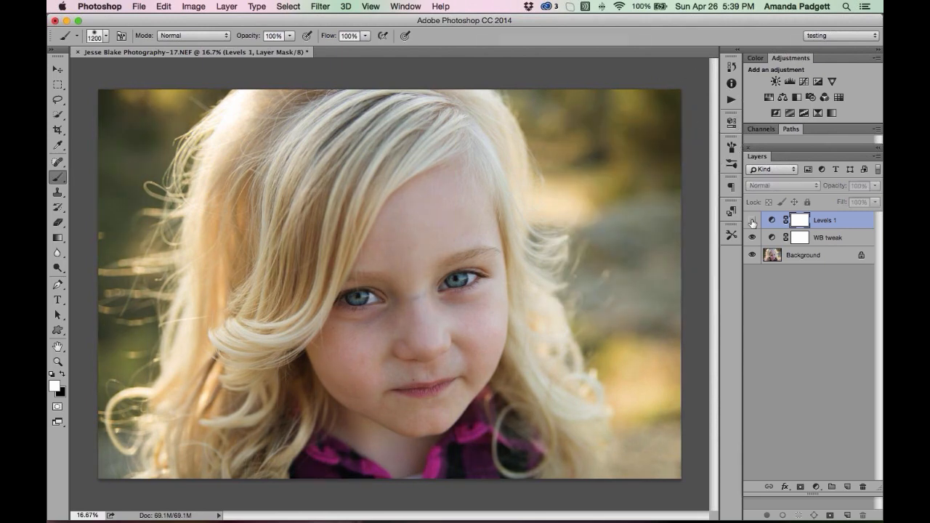
{"action": "left_click", "coordinate": [752, 220]}
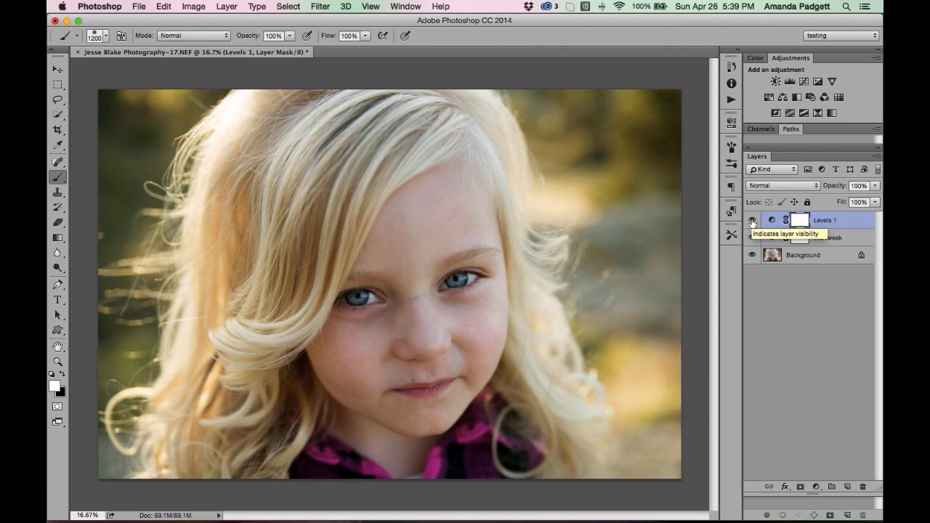
Rename the Levels 1 layer to 'contrast'
{"action": "double_click", "coordinate": [819, 220]}
{"action": "type", "text": "contrast"}
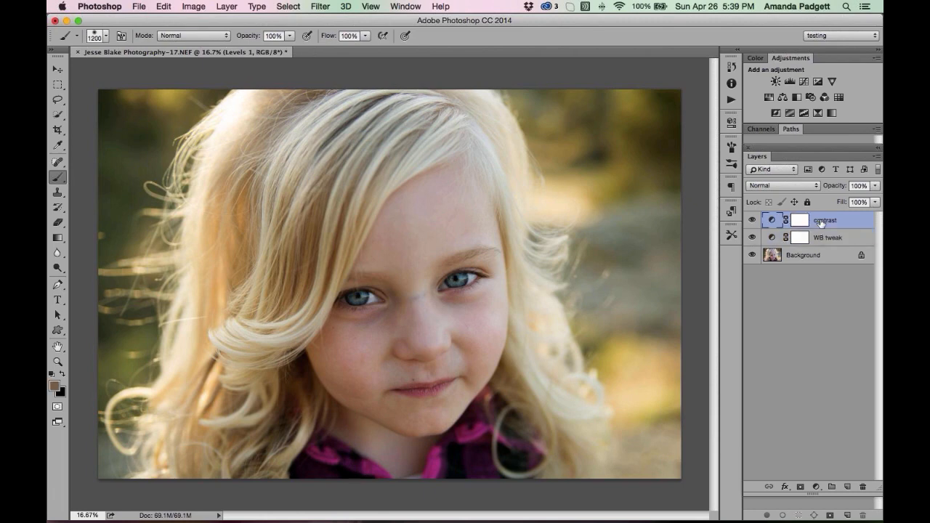
{"action": "key", "text": "Return"}
Add a new empty Layer 1 on top, briefly hiding lower layers, then make all layers visible again
{"action": "left_click", "coordinate": [847, 487]}
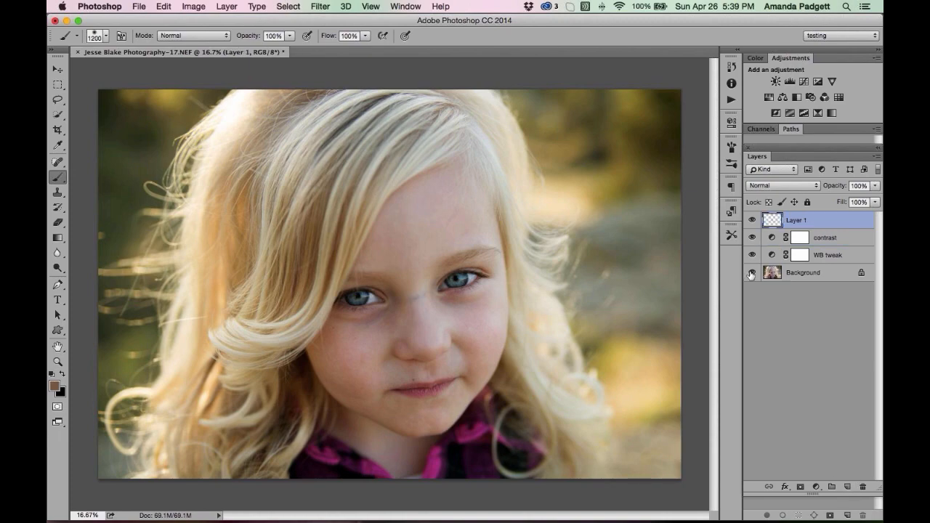
{"action": "left_click_drag", "start_coordinate": [753, 272], "coordinate": [752, 237]}
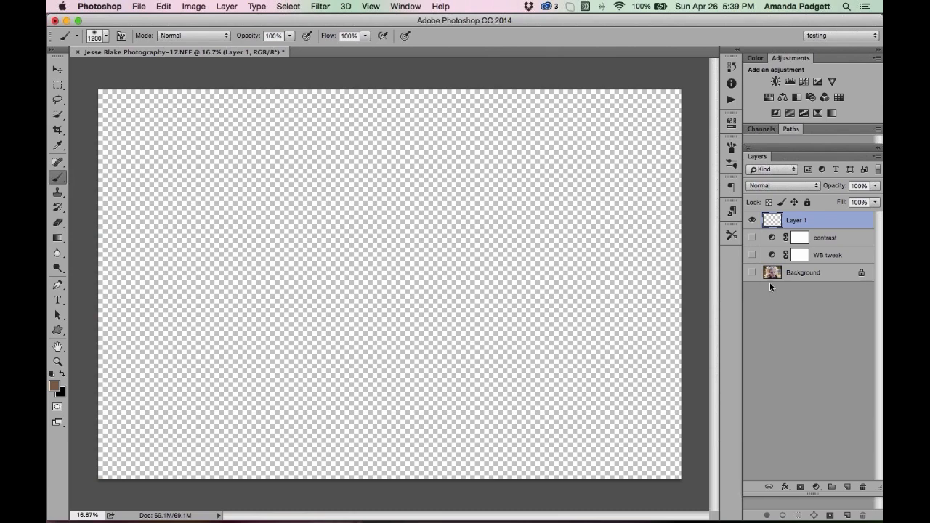
{"action": "left_click", "coordinate": [752, 240]}
{"action": "left_click", "coordinate": [752, 255]}
{"action": "left_click", "coordinate": [753, 272]}
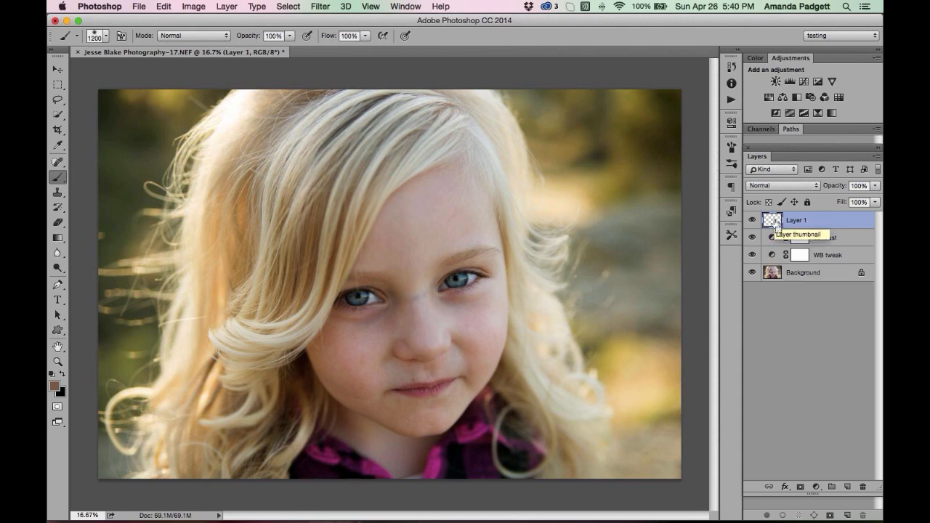
{"action": "key", "text": "super+plus"}
{"action": "key", "text": "super+plus"}
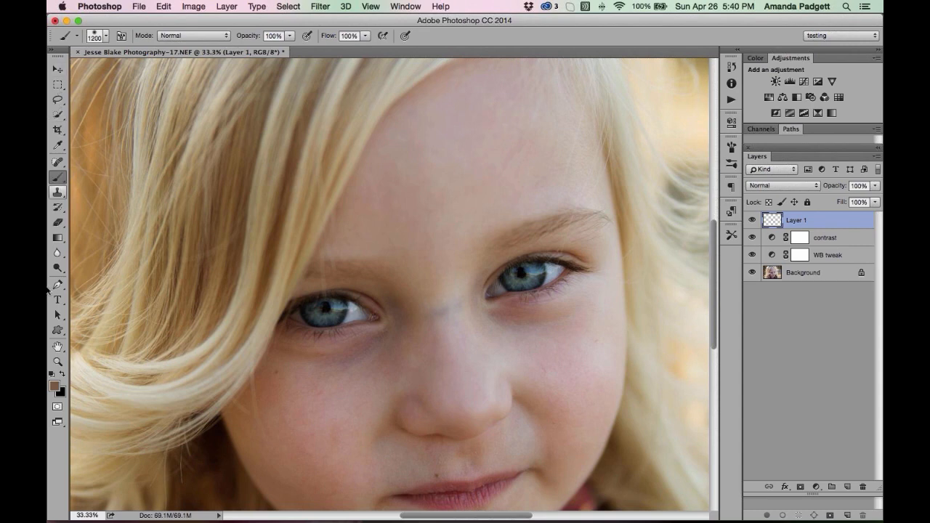
Return to the regular Brush Tool after trying the Mixer Brush, and shrink it to 175 px
{"action": "left_click", "coordinate": [61, 176]}
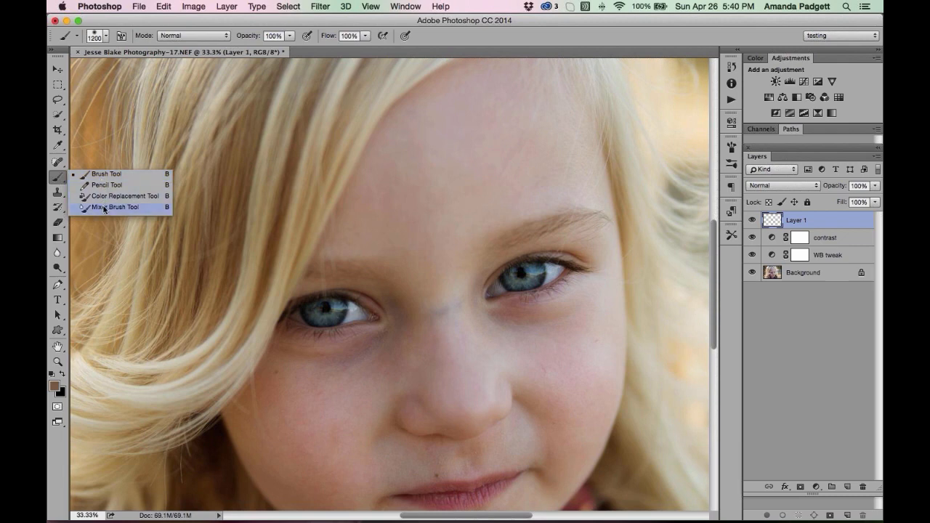
{"action": "left_click", "coordinate": [104, 209]}
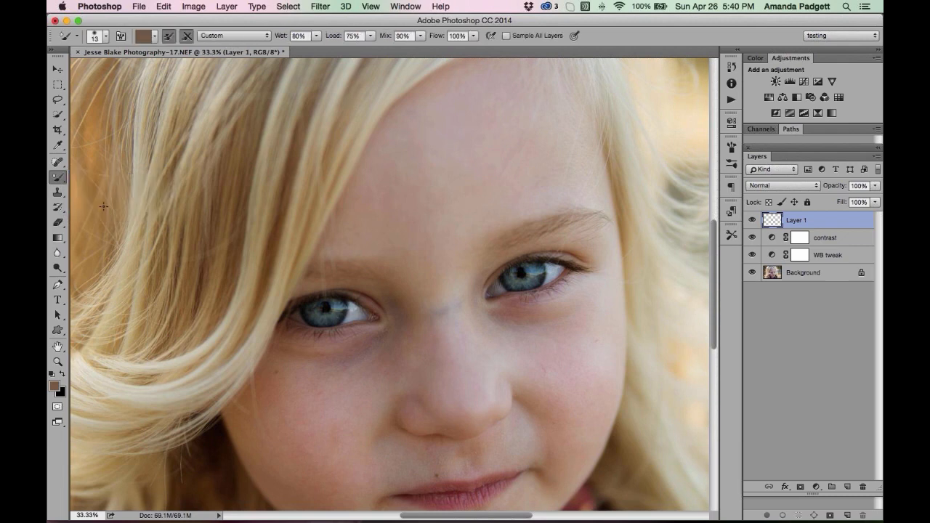
{"action": "left_click", "coordinate": [56, 181]}
{"action": "left_click", "coordinate": [112, 177]}
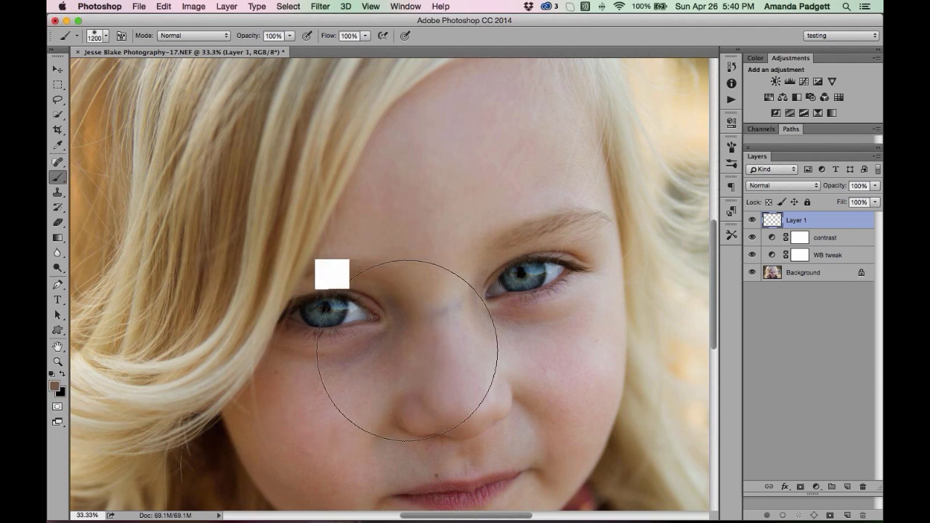
{"action": "key", "text": "bracketleft"}
{"action": "key", "text": "bracketleft"}
{"action": "key", "text": "bracketleft"}
{"action": "key", "text": "bracketleft"}
{"action": "key", "text": "bracketleft"}
{"action": "key", "text": "bracketleft"}
{"action": "key", "text": "bracketleft"}
{"action": "key", "text": "bracketleft"}
{"action": "key", "text": "bracketleft"}
{"action": "key", "text": "bracketleft"}
{"action": "key", "text": "bracketleft"}
{"action": "key", "text": "bracketleft"}
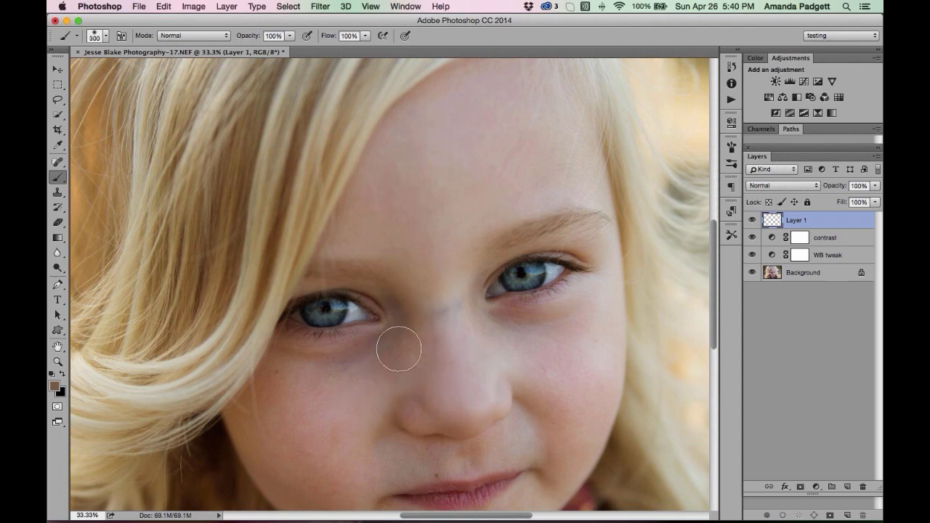
Test and undo brown and white strokes under the left eye, leaving white as the painting colour
{"action": "mouse_move", "coordinate": [383, 342]}
{"action": "left_mouse_down"}
{"action": "mouse_move", "coordinate": [326, 357]}
{"action": "mouse_move", "coordinate": [374, 340]}
{"action": "mouse_move", "coordinate": [306, 359]}
{"action": "mouse_move", "coordinate": [396, 332]}
{"action": "left_mouse_up"}
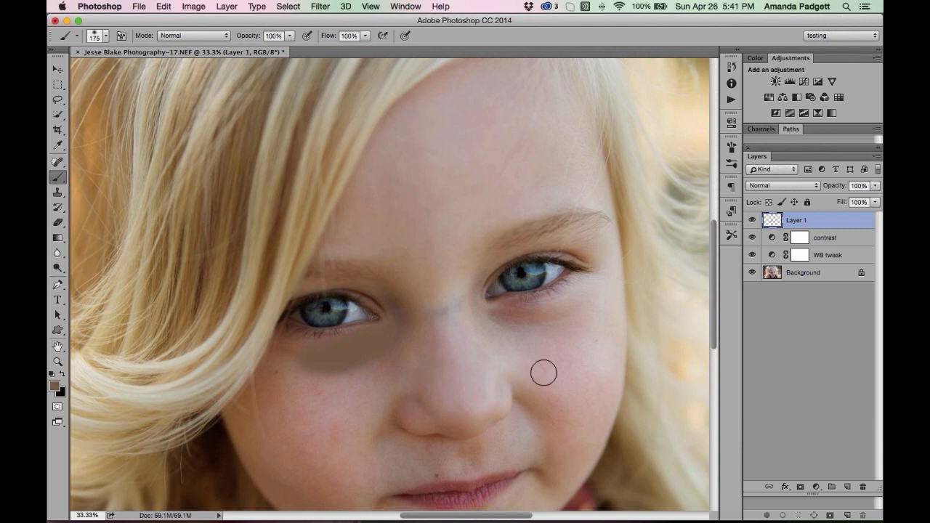
{"action": "key", "text": "super+z"}
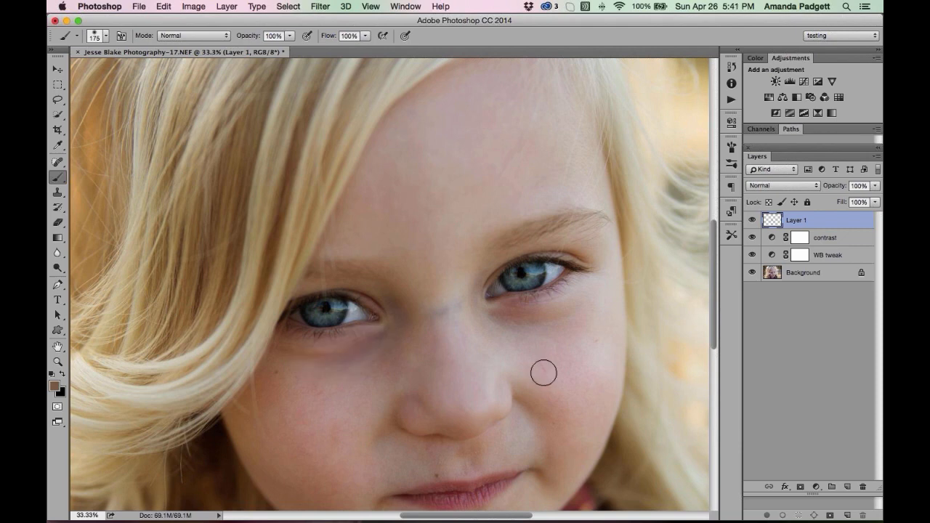
{"action": "key", "text": "d"}
{"action": "key", "text": "x"}
{"action": "mouse_move", "coordinate": [374, 339]}
{"action": "left_mouse_down"}
{"action": "mouse_move", "coordinate": [330, 363]}
{"action": "mouse_move", "coordinate": [385, 333]}
{"action": "left_mouse_up"}
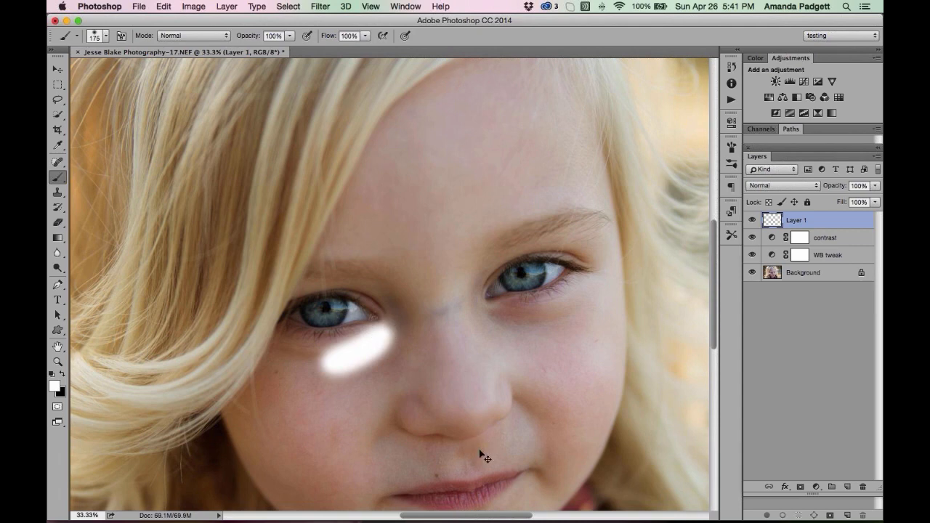
{"action": "key", "text": "ctrl+z"}
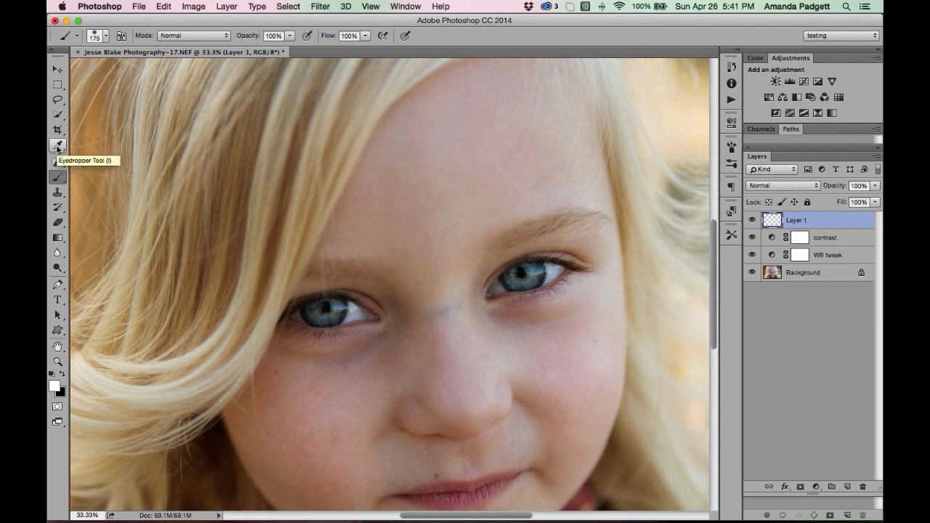
Sample the cheek's skin tone under the eye as the painting colour, settling on ae9790
{"action": "key", "text": "i"}
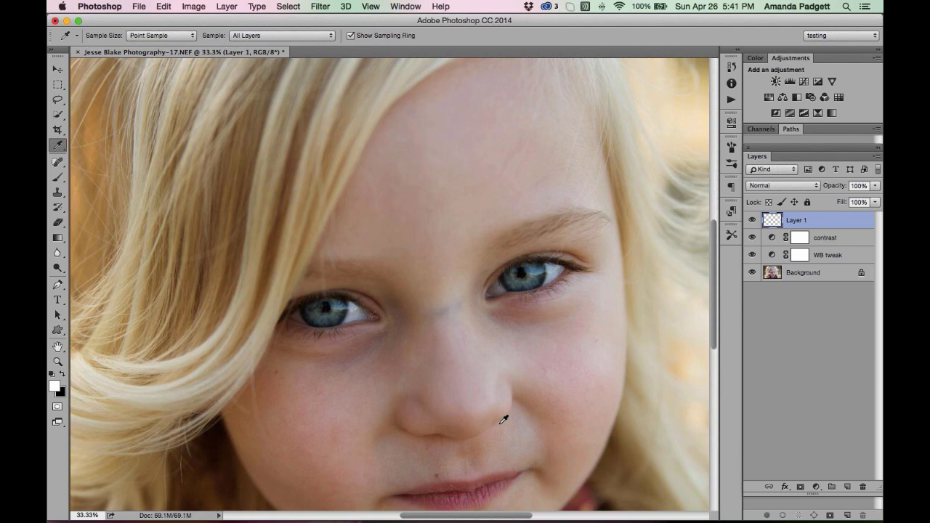
{"action": "left_click", "coordinate": [366, 379]}
{"action": "left_click", "coordinate": [55, 386]}
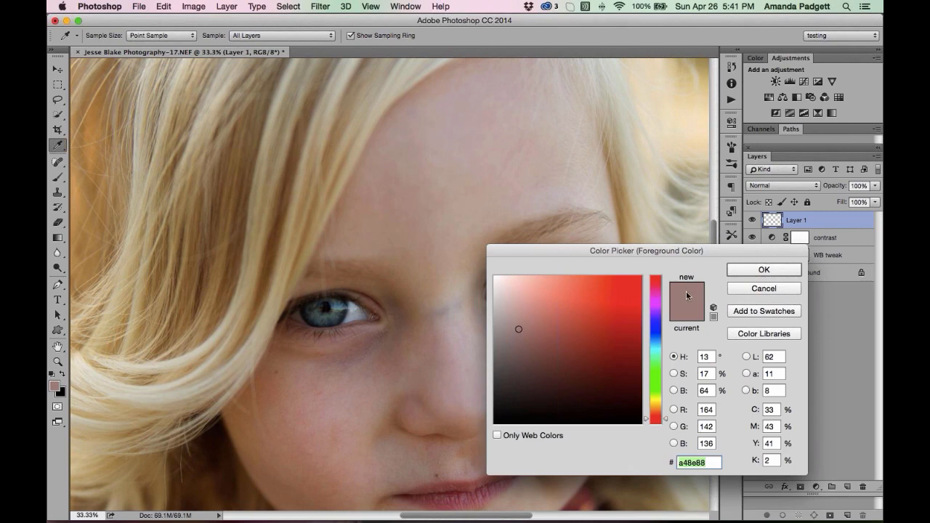
{"action": "left_click", "coordinate": [748, 273]}
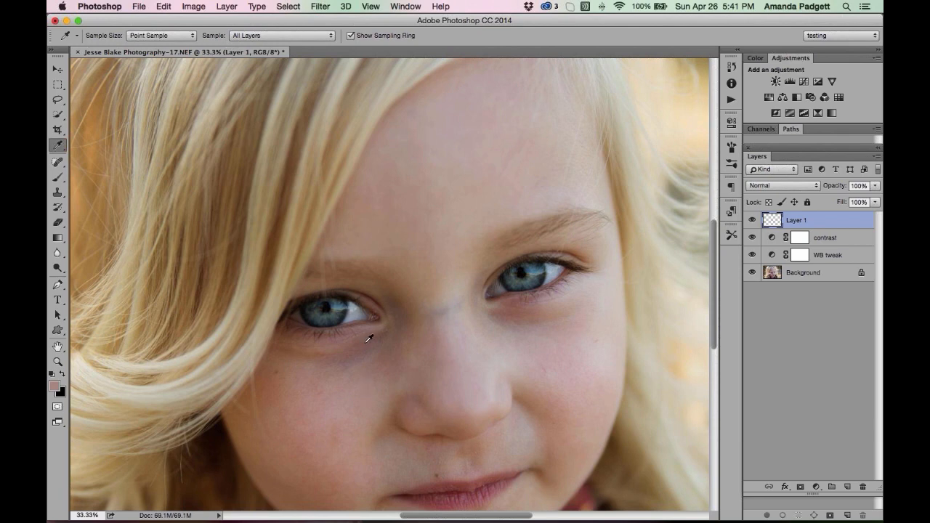
{"action": "left_click", "coordinate": [55, 387]}
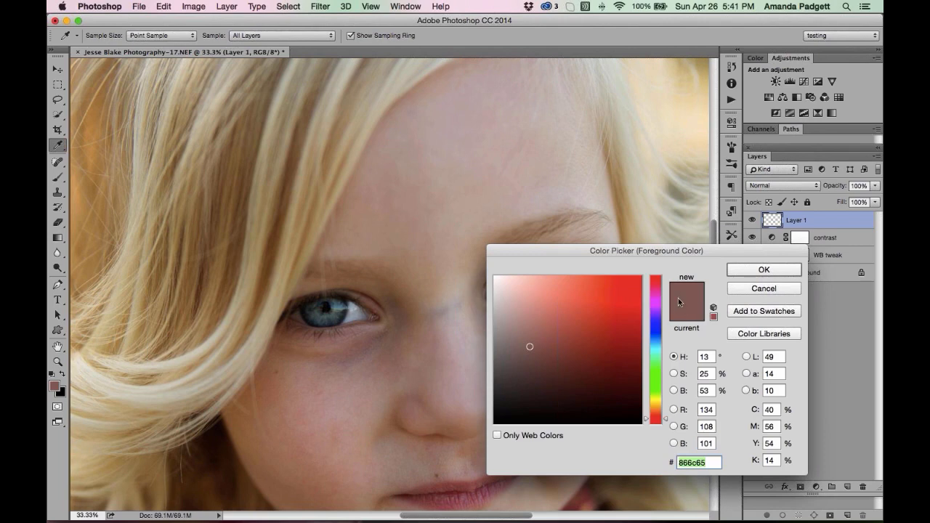
{"action": "left_click", "coordinate": [764, 269]}
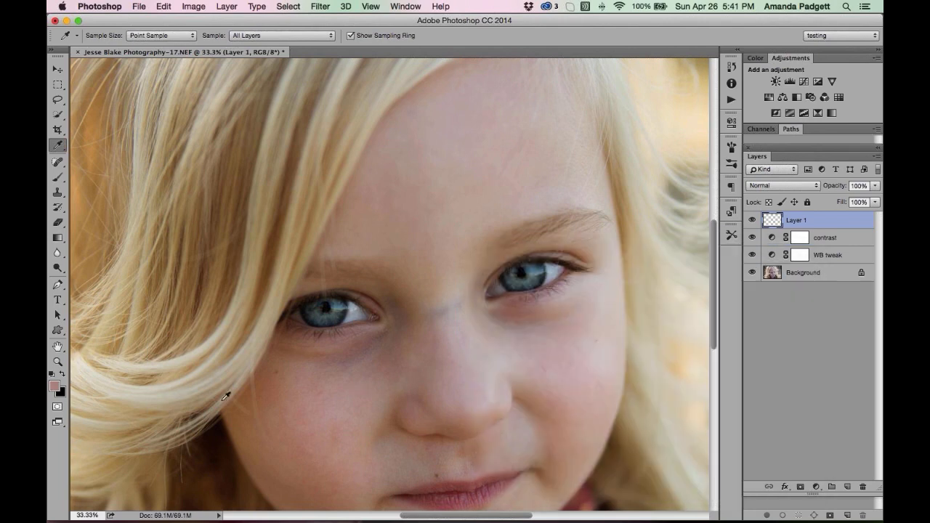
{"action": "left_click", "coordinate": [55, 386]}
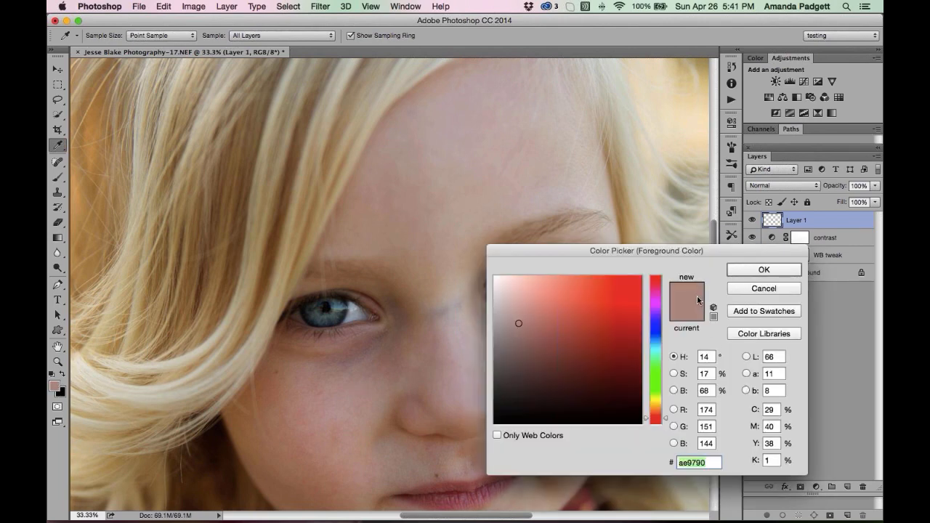
{"action": "left_click", "coordinate": [752, 273]}
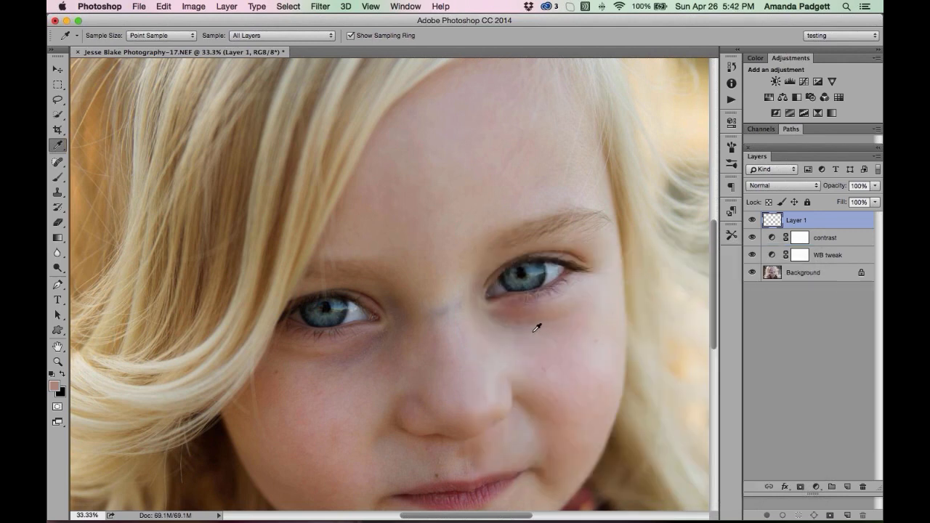
Set the brush to 48% opacity and 200 px, and compare Layer 1 on and off
{"action": "key", "text": "b"}
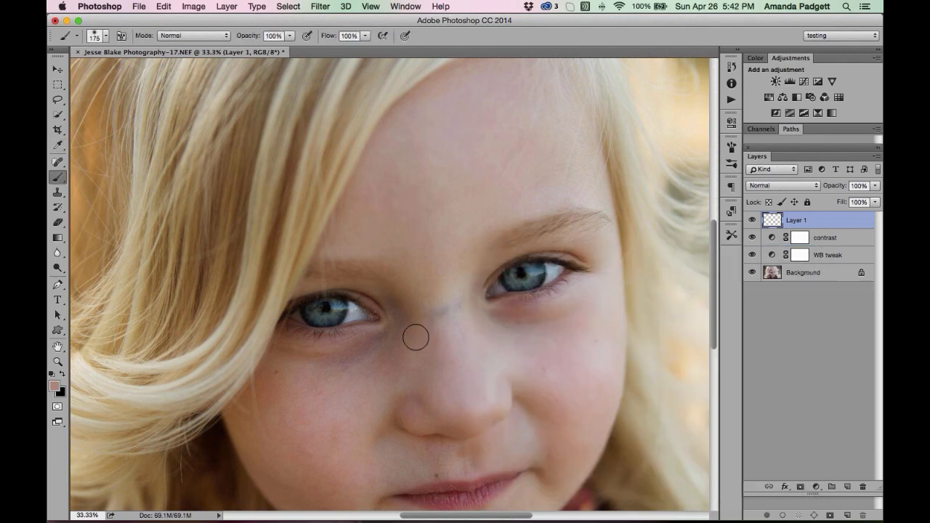
{"action": "left_click_drag", "start_coordinate": [289, 37], "coordinate": [261, 52]}
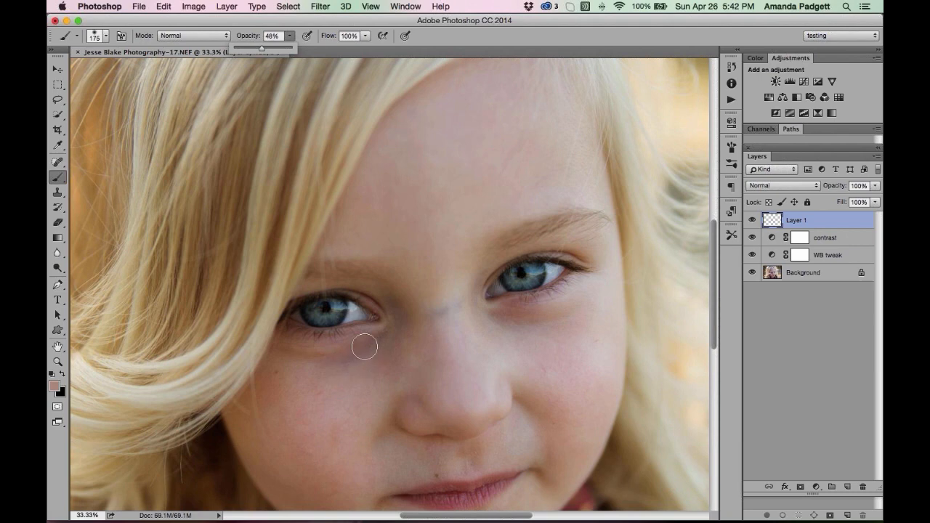
{"action": "key", "text": "bracketright"}
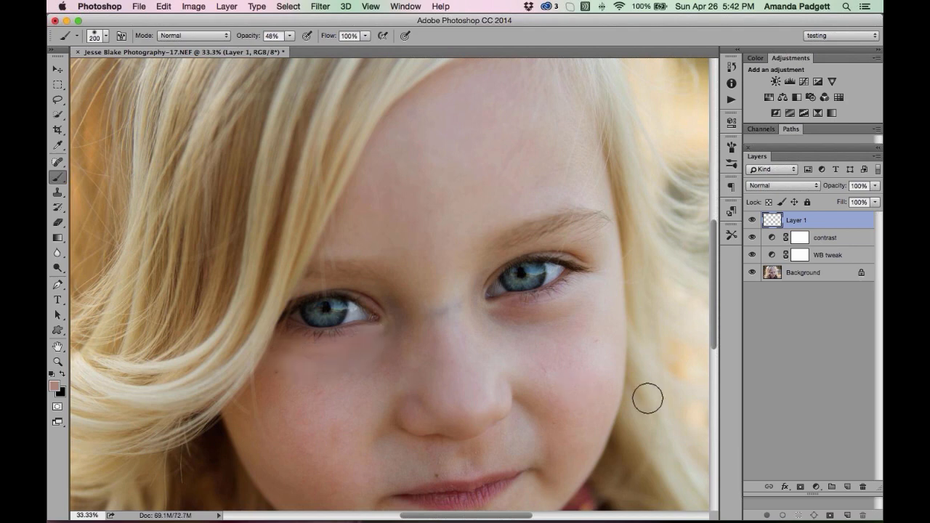
{"action": "left_click", "coordinate": [753, 220]}
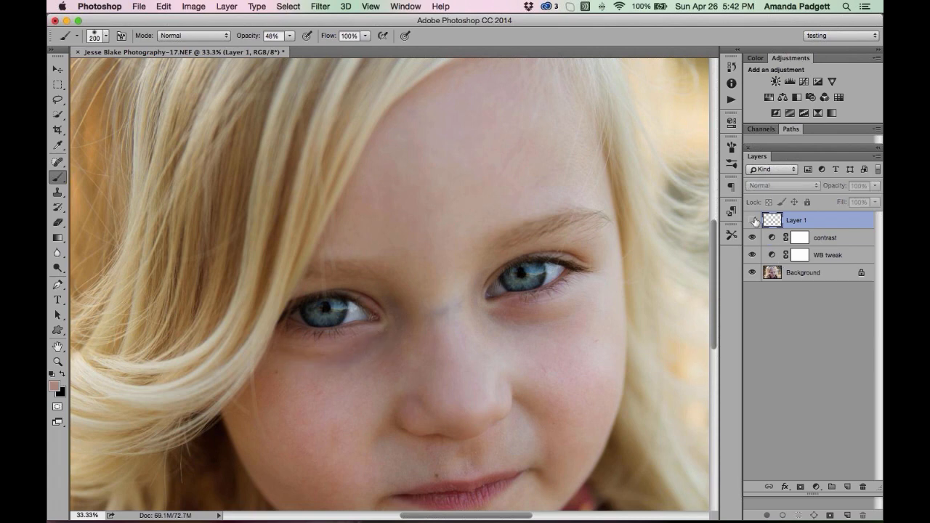
{"action": "left_click", "coordinate": [753, 220]}
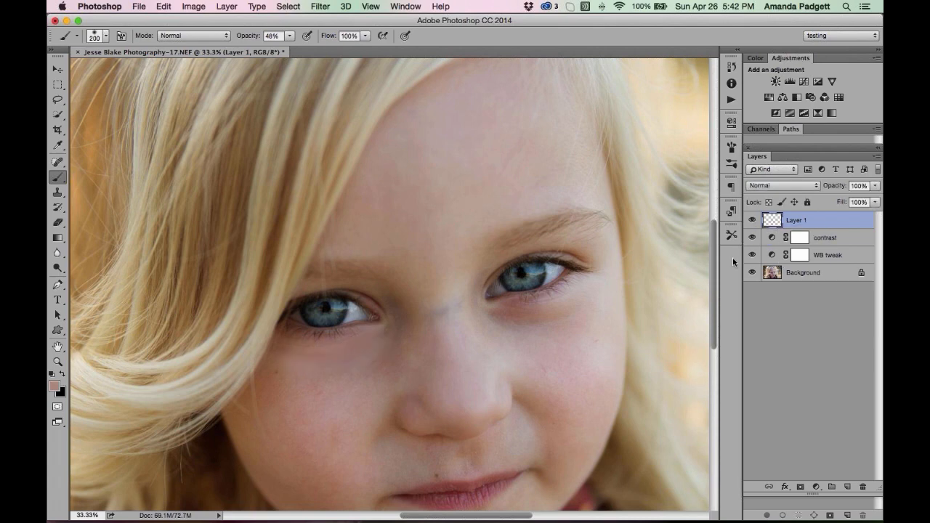
Paint a sampled skin tone over the under-eye dark circle and lower Layer 1's opacity to 48%
{"action": "key", "text": "i"}
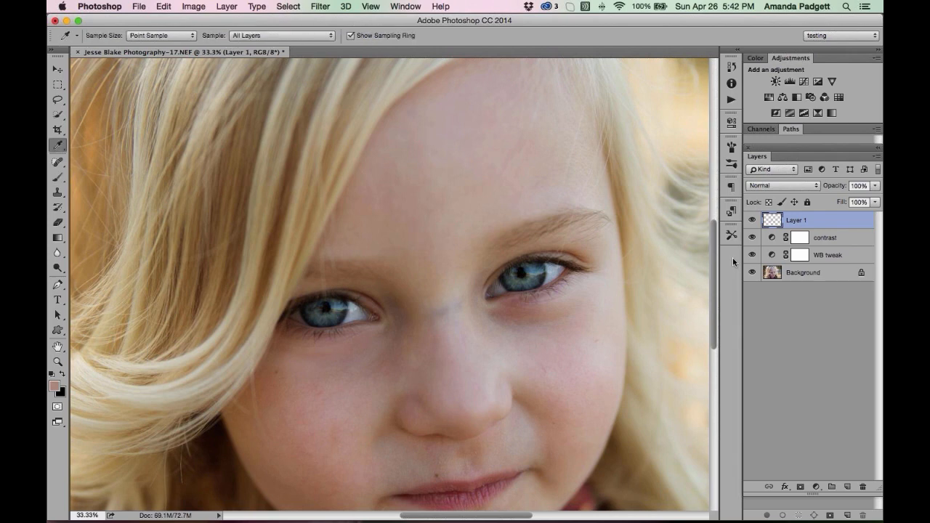
{"action": "left_click", "coordinate": [527, 349]}
{"action": "key", "text": "b"}
{"action": "mouse_move", "coordinate": [502, 318]}
{"action": "left_mouse_down"}
{"action": "mouse_move", "coordinate": [580, 305]}
{"action": "mouse_move", "coordinate": [507, 319]}
{"action": "mouse_move", "coordinate": [514, 309]}
{"action": "mouse_move", "coordinate": [574, 305]}
{"action": "left_mouse_up"}
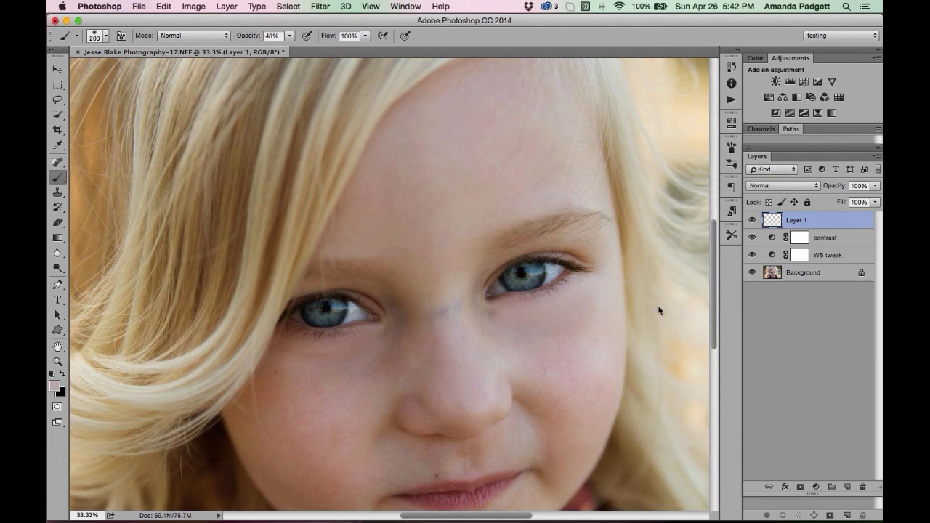
{"action": "left_click", "coordinate": [875, 187]}
{"action": "left_click_drag", "start_coordinate": [873, 203], "coordinate": [856, 203]}
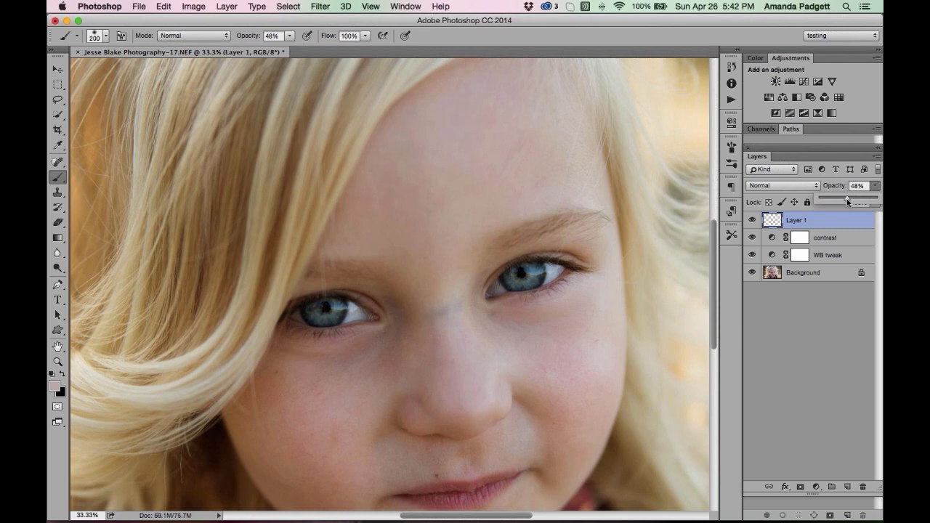
Sample a darker skin tone from the cheek for further painting
{"action": "key", "text": "i"}
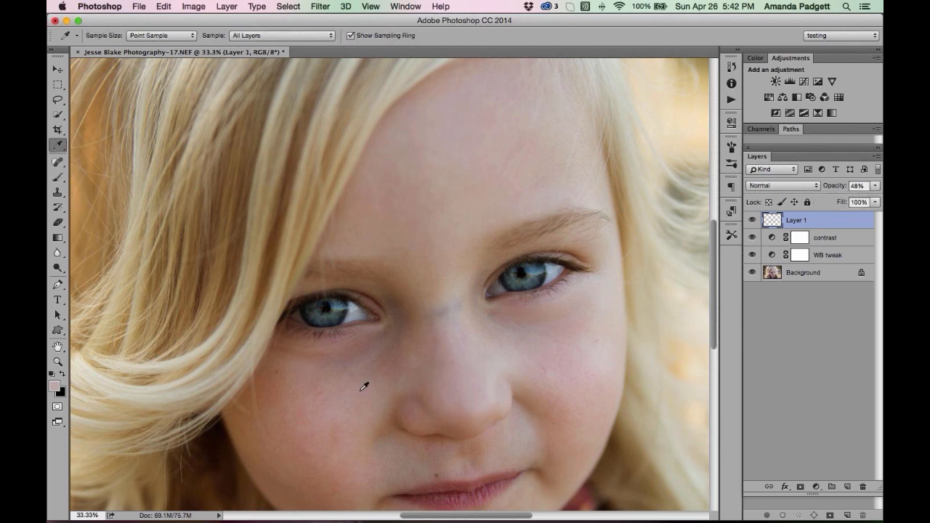
{"action": "left_click", "coordinate": [363, 392]}
{"action": "key", "text": "b"}
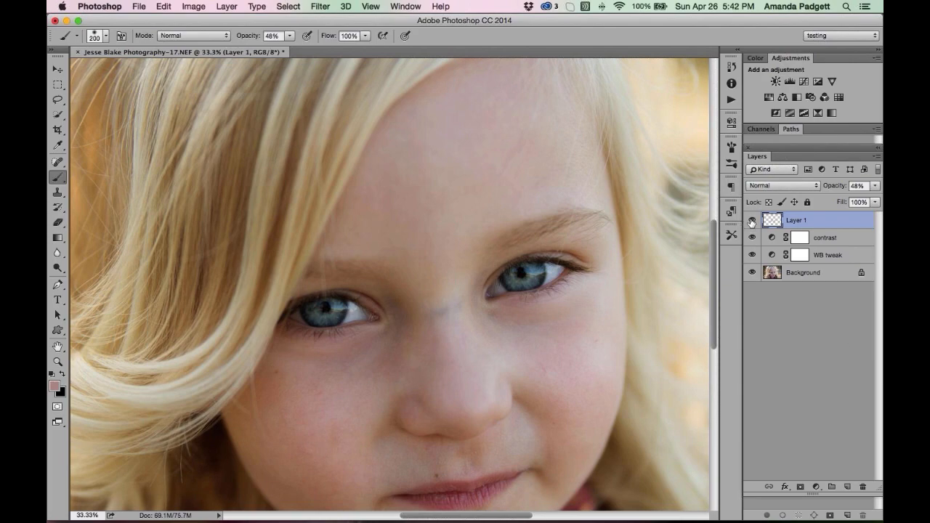
{"action": "key", "text": "super+minus"}
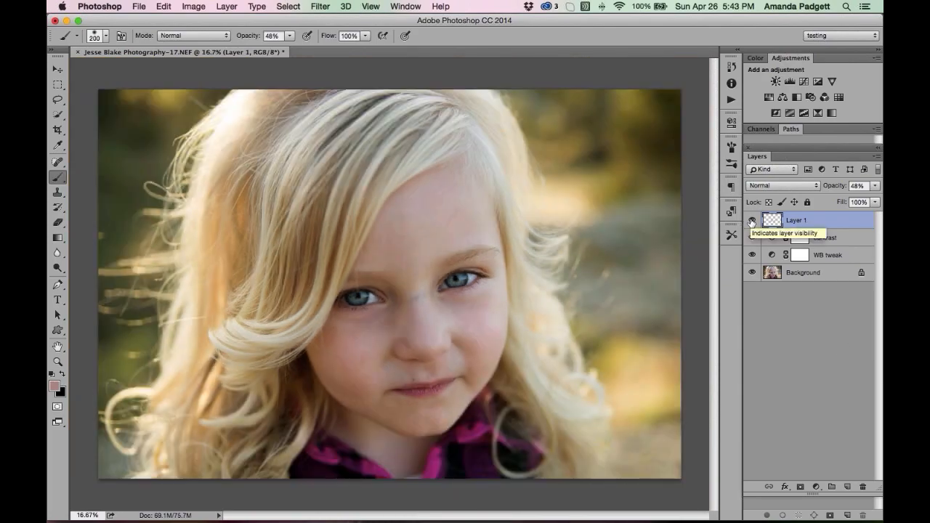
Set Layer 1 to 45% opacity and rename it 'under eye circle fix'
{"action": "left_click", "coordinate": [753, 221]}
{"action": "left_click", "coordinate": [753, 221]}
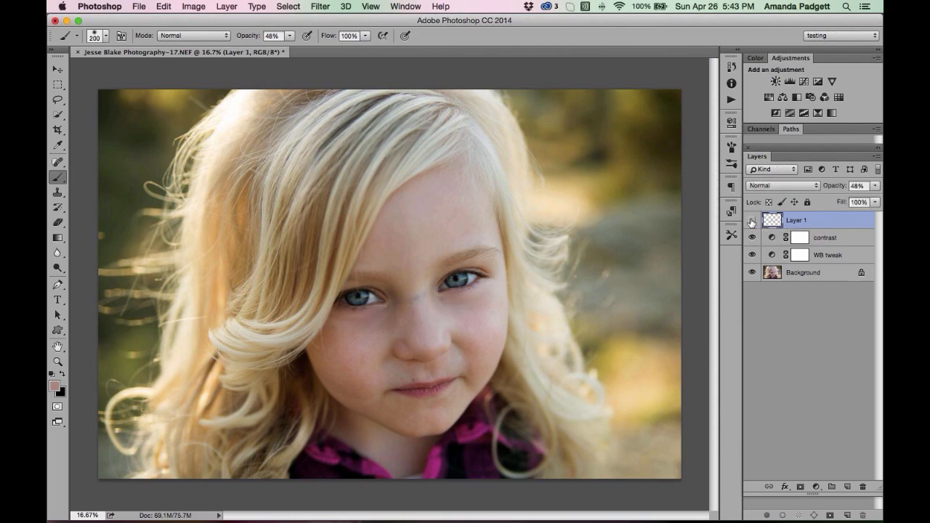
{"action": "left_click", "coordinate": [753, 221]}
{"action": "left_click", "coordinate": [752, 221]}
{"action": "left_click_drag", "start_coordinate": [835, 189], "coordinate": [831, 190]}
{"action": "double_click", "coordinate": [795, 220]}
{"action": "type", "text": "under ey"}
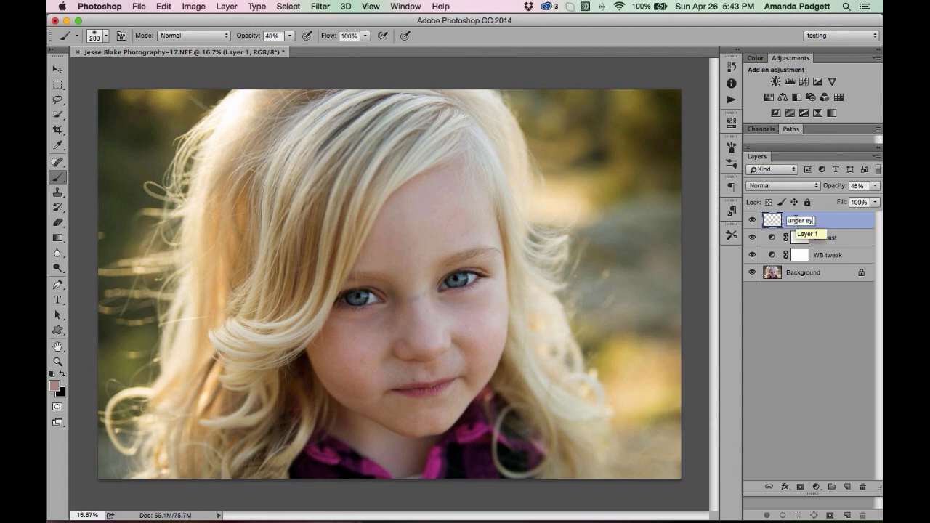
{"action": "type", "text": "e circle fix"}
{"action": "key", "text": "Return"}
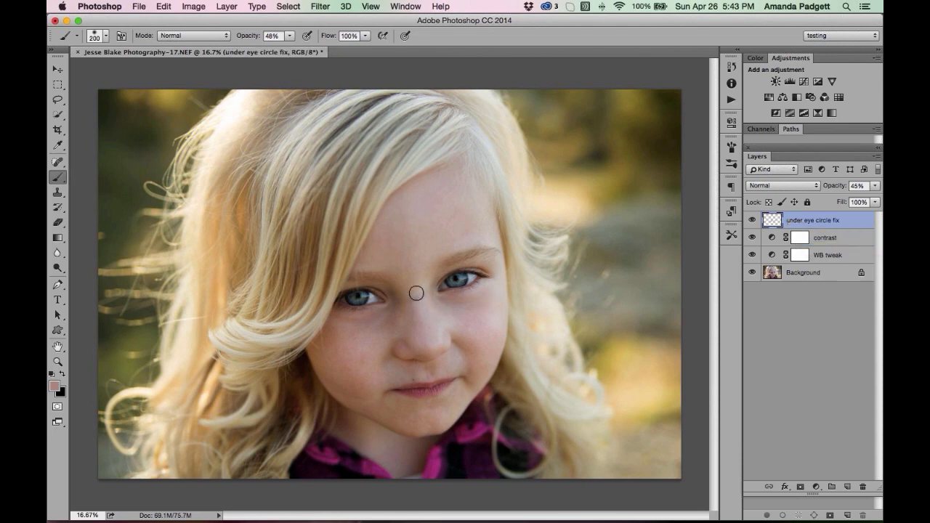
Add a new empty layer on top, select Background, and choose the Spot Healing Brush
{"action": "left_click", "coordinate": [847, 487]}
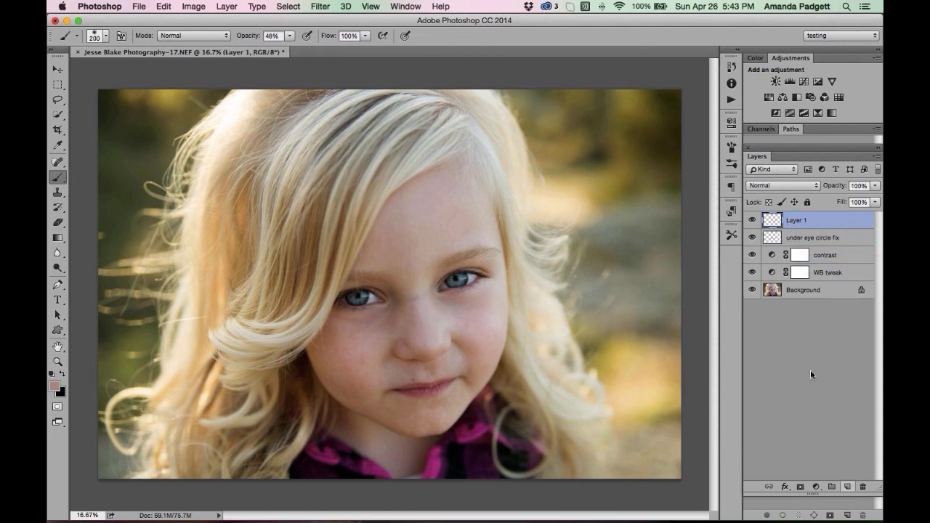
{"action": "key", "text": "super+plus"}
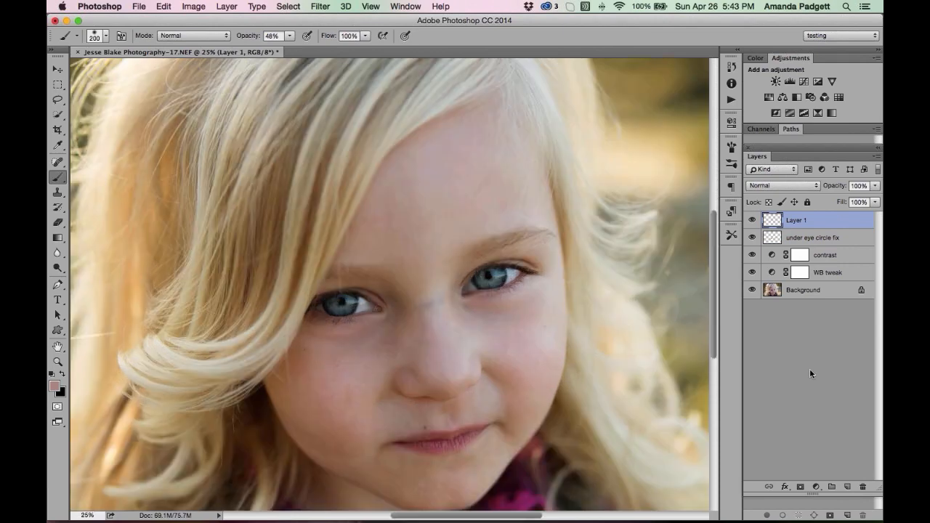
{"action": "left_click", "coordinate": [812, 294]}
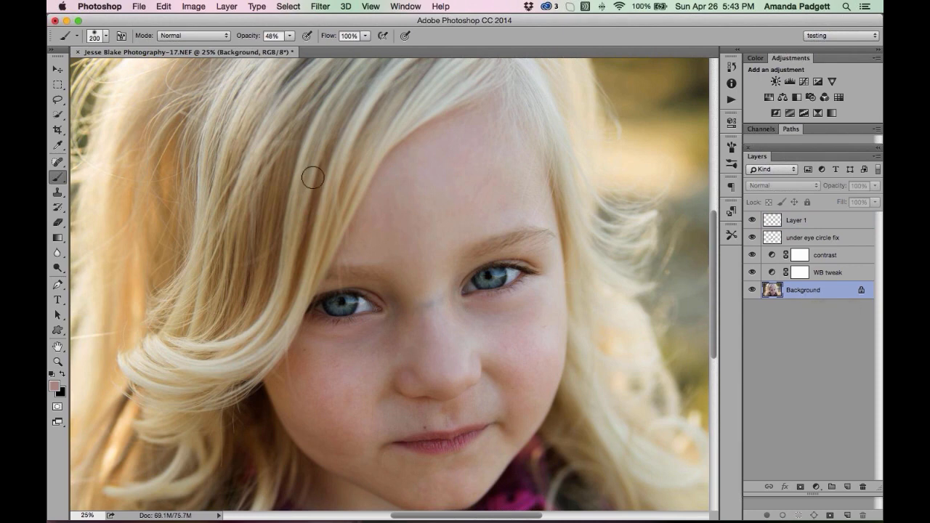
{"action": "left_click", "coordinate": [58, 163]}
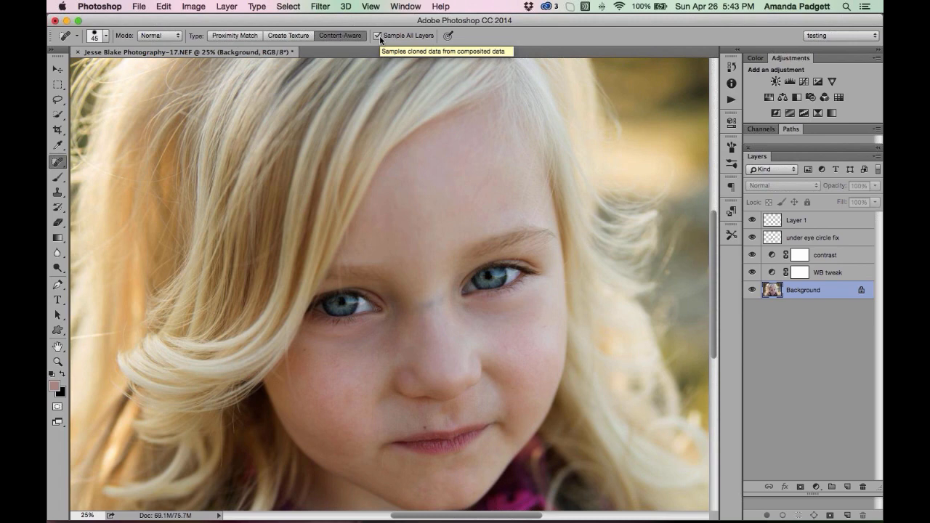
On Layer 1, set the spot-healing brush to 90 px and 31% hardness, then heal beside the nose
{"action": "left_click", "coordinate": [787, 221]}
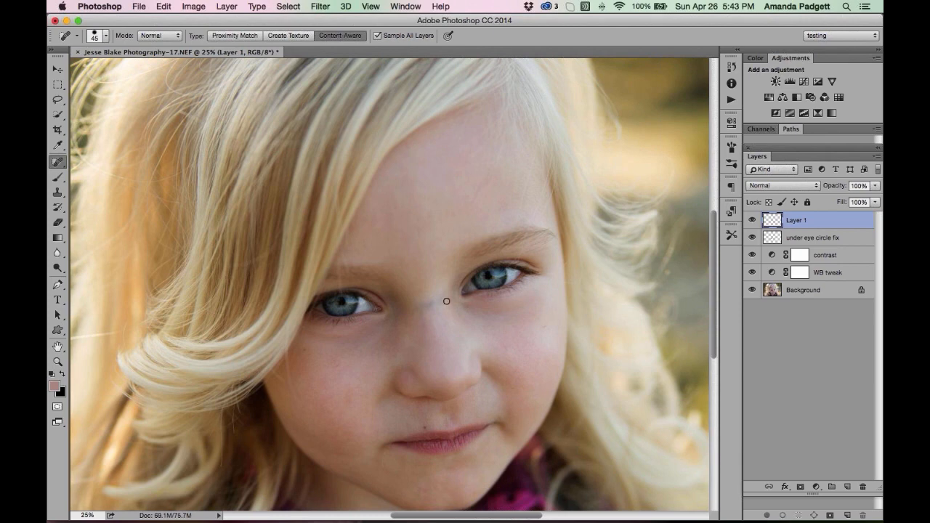
{"action": "key", "text": "bracketright"}
{"action": "key", "text": "bracketright"}
{"action": "key", "text": "bracketright"}
{"action": "key", "text": "bracketright"}
{"action": "key", "text": "bracketright"}
{"action": "left_click", "coordinate": [105, 38]}
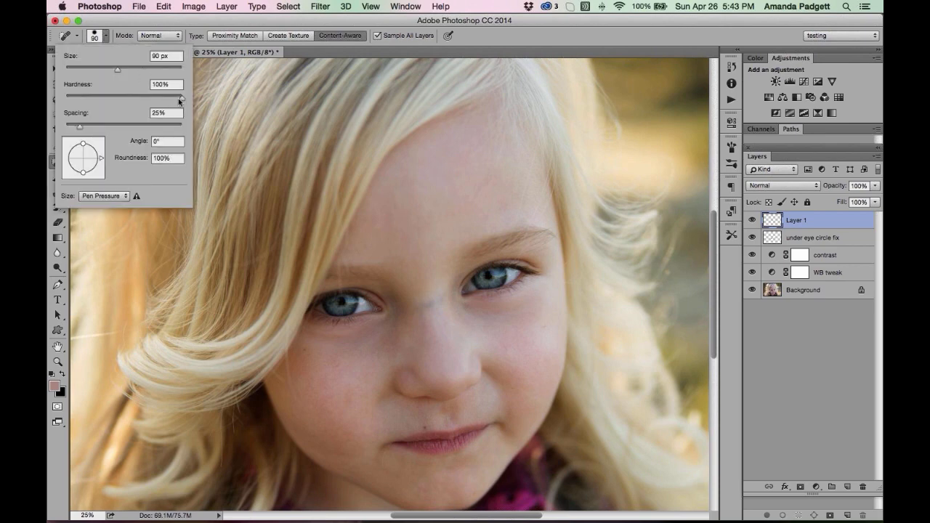
{"action": "left_click_drag", "start_coordinate": [180, 98], "coordinate": [88, 100]}
{"action": "left_click", "coordinate": [107, 38]}
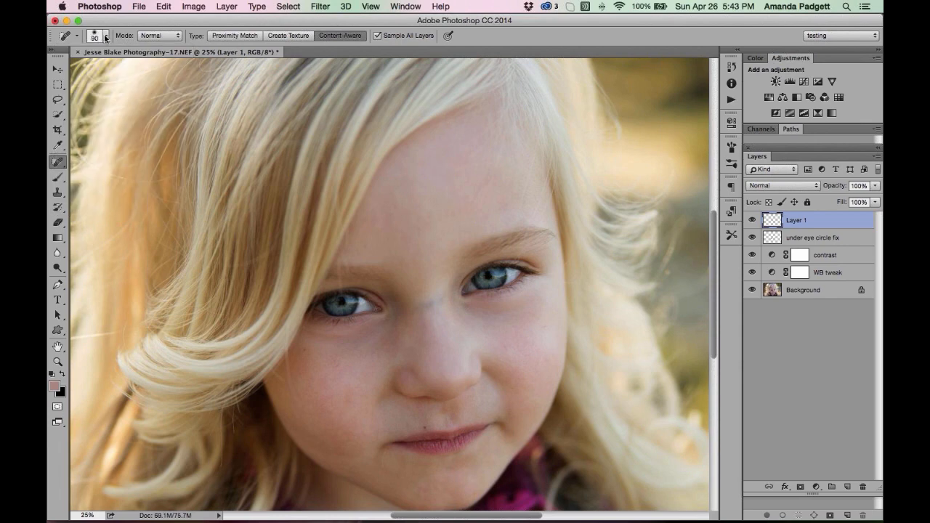
{"action": "left_click", "coordinate": [106, 37]}
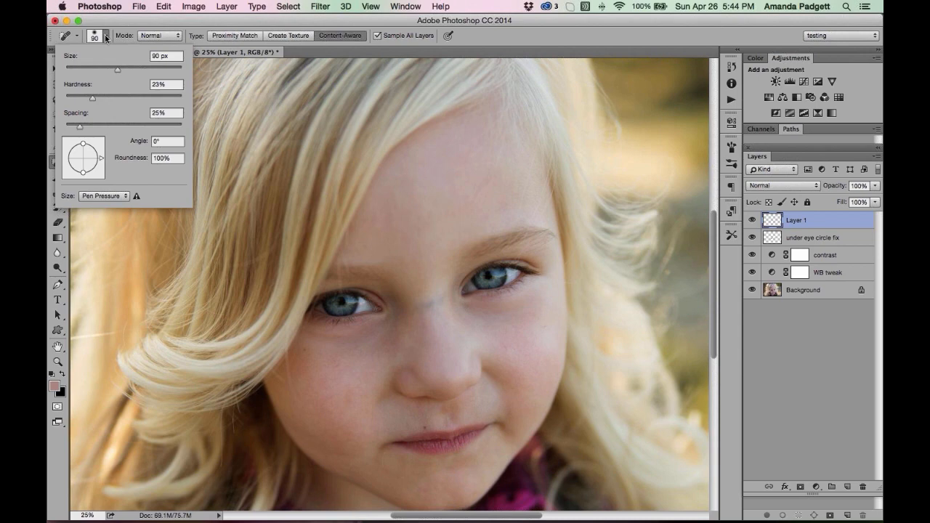
{"action": "left_click", "coordinate": [106, 38]}
{"action": "left_click", "coordinate": [106, 36]}
{"action": "left_click_drag", "start_coordinate": [93, 98], "coordinate": [193, 102]}
{"action": "left_click_drag", "start_coordinate": [136, 99], "coordinate": [101, 100]}
{"action": "left_click", "coordinate": [439, 302]}
{"action": "left_click_drag", "start_coordinate": [443, 298], "coordinate": [420, 311]}
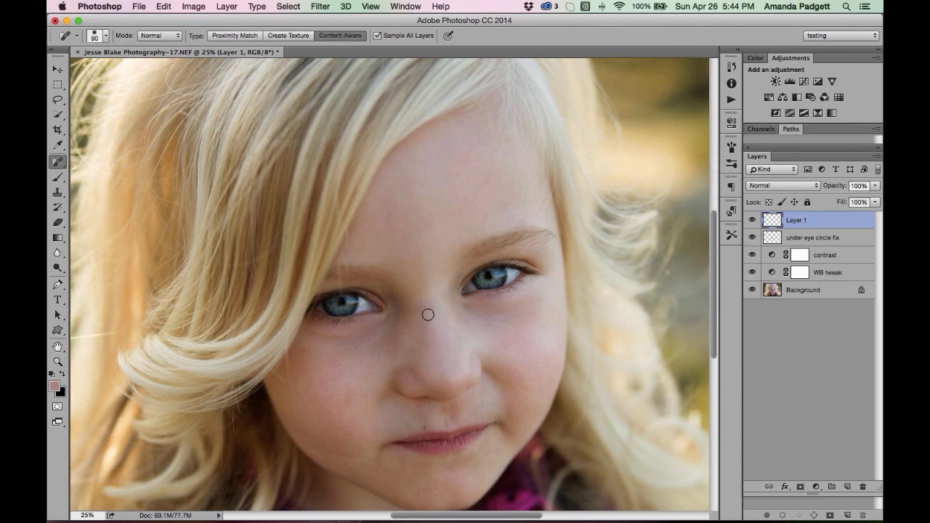
Undo the first healing stroke and heal the small spots between the eyes
{"action": "key", "text": "super+z"}
{"action": "key", "text": "super+z"}
{"action": "key", "text": "super+z"}
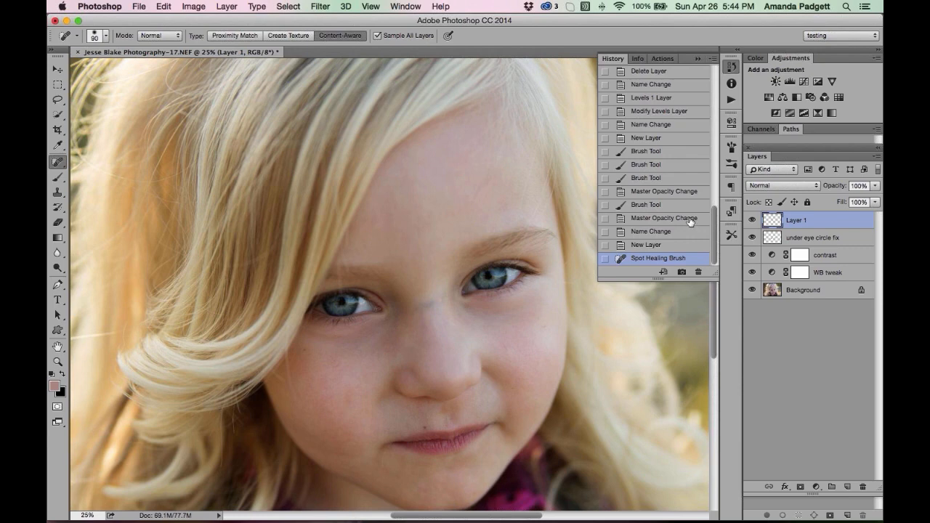
{"action": "left_click", "coordinate": [656, 245]}
{"action": "left_click", "coordinate": [698, 60]}
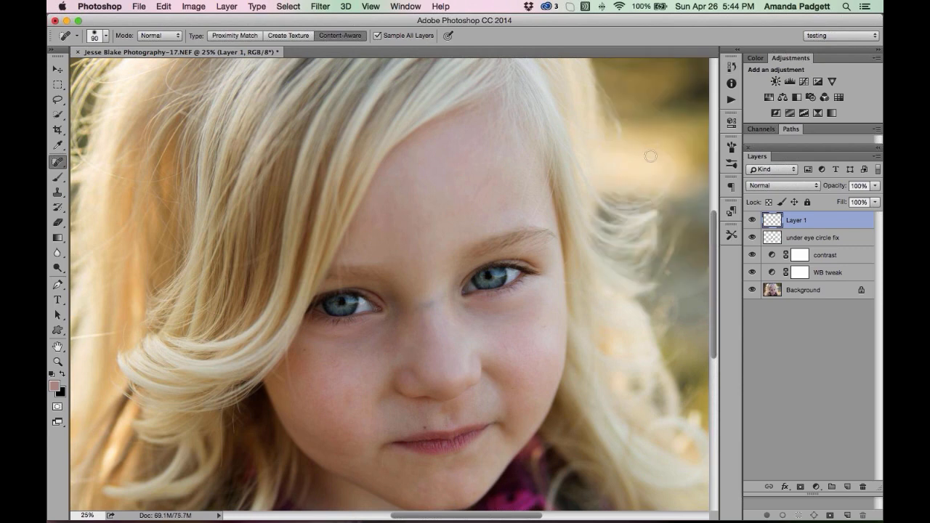
{"action": "left_click", "coordinate": [439, 303]}
{"action": "left_click", "coordinate": [425, 305]}
{"action": "left_click", "coordinate": [430, 303]}
Revert the healing strokes in History and re-heal the nose bridge
{"action": "left_click", "coordinate": [731, 67]}
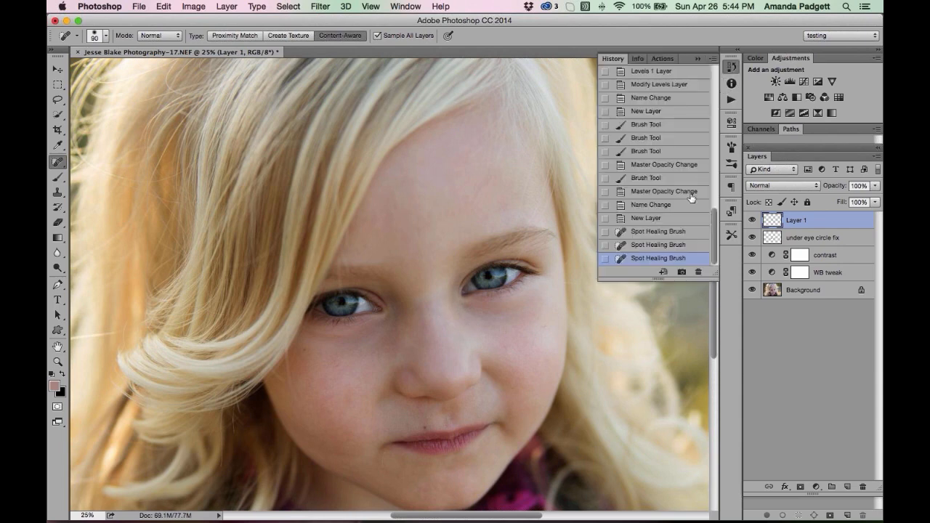
{"action": "left_click", "coordinate": [640, 218]}
{"action": "left_click_drag", "start_coordinate": [445, 301], "coordinate": [420, 307]}
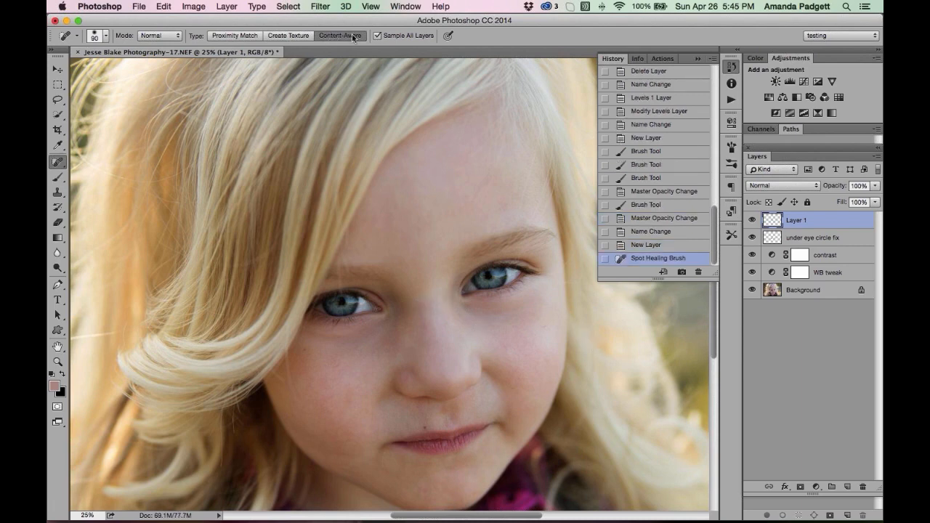
Try Proximity Match on the nose bridge, undo it, and re-heal with Content-Aware
{"action": "left_click", "coordinate": [654, 245]}
{"action": "left_click", "coordinate": [249, 35]}
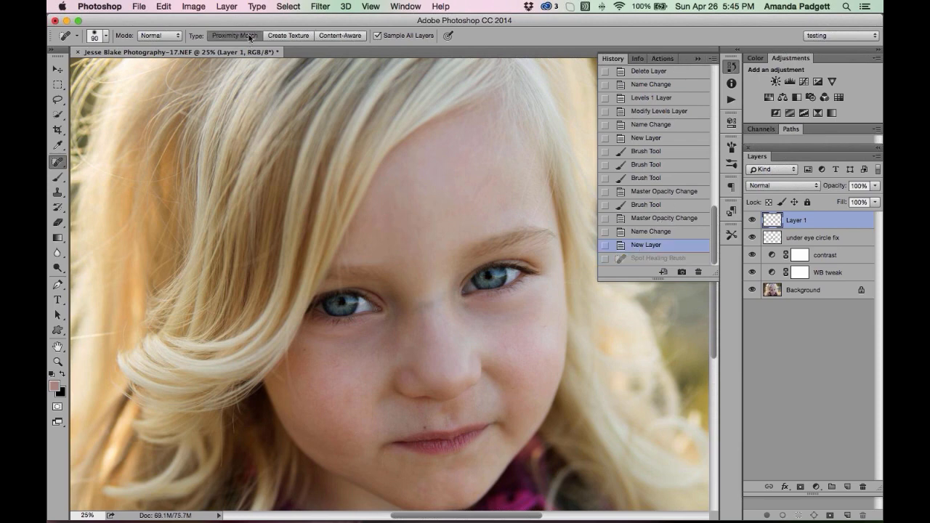
{"action": "left_click_drag", "start_coordinate": [416, 306], "coordinate": [445, 296]}
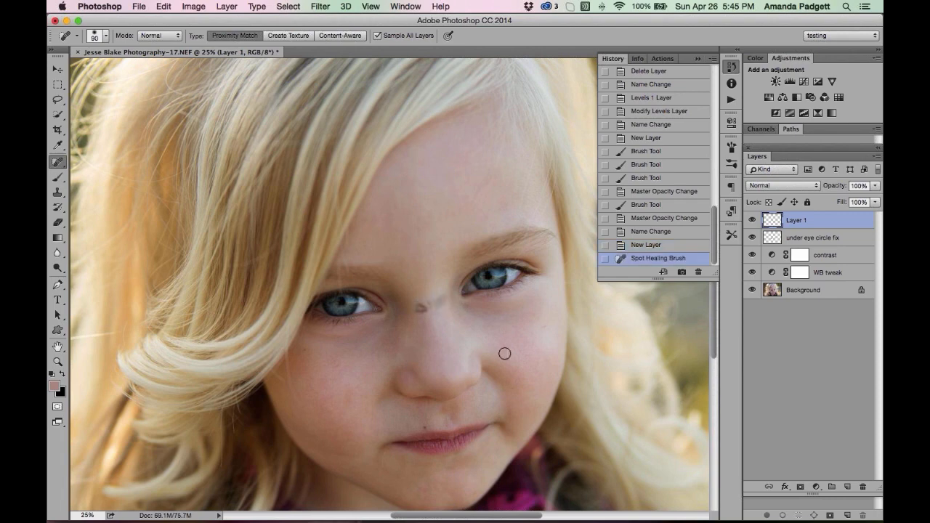
{"action": "key", "text": "super+z"}
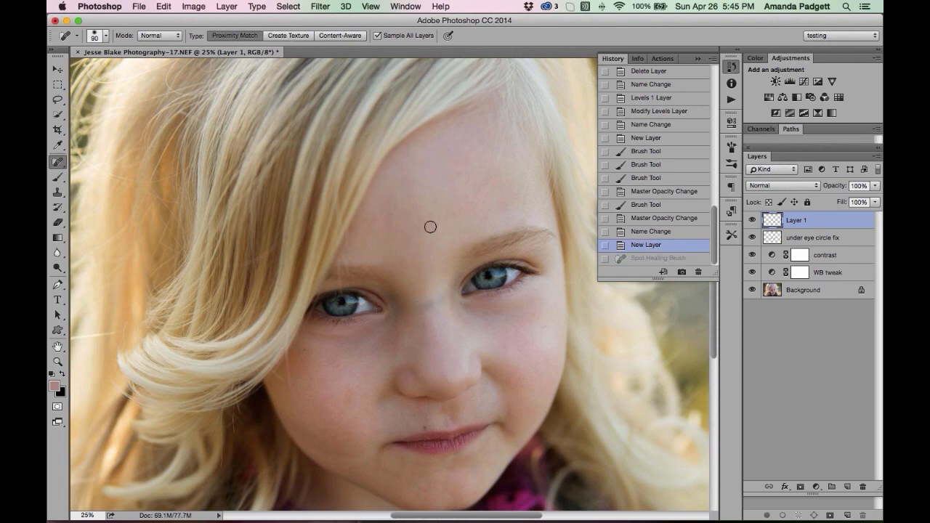
{"action": "left_click", "coordinate": [349, 38]}
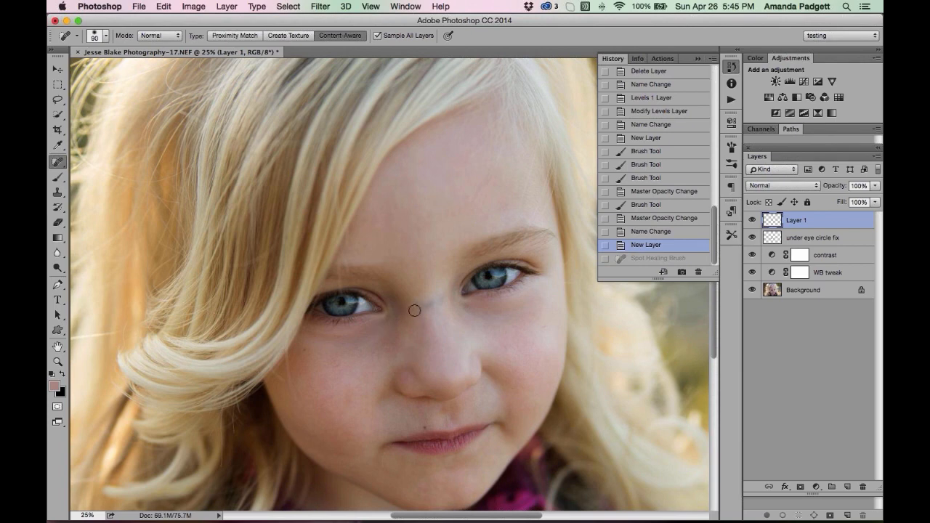
{"action": "left_click_drag", "start_coordinate": [420, 306], "coordinate": [438, 301]}
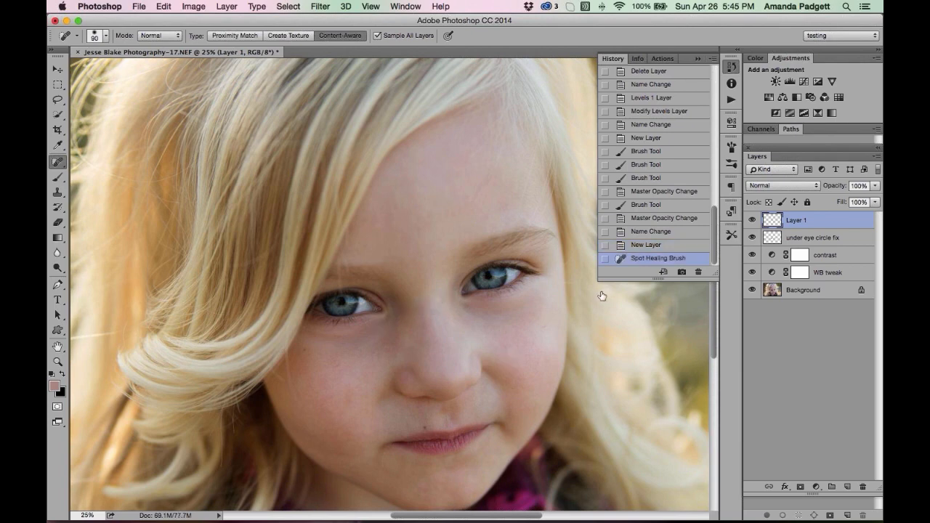
{"action": "left_click", "coordinate": [698, 61]}
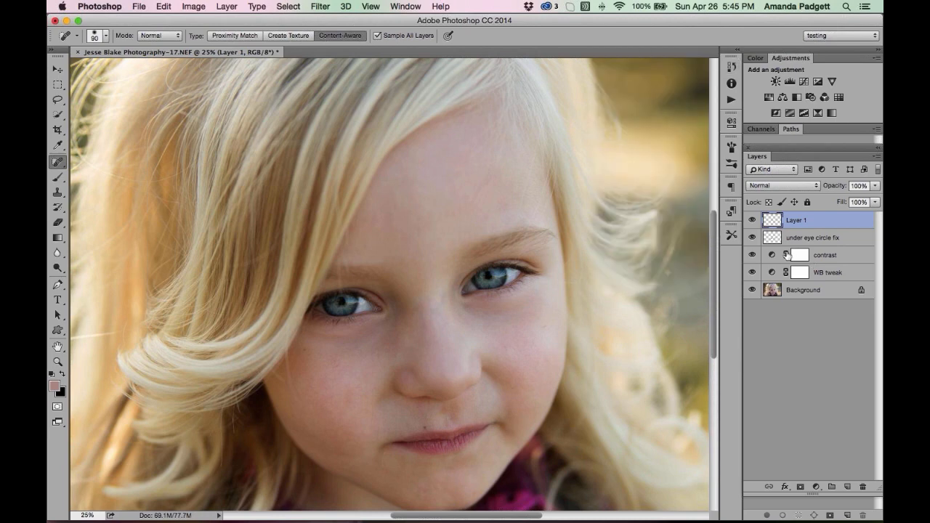
Lower the healing layer's opacity, add a new Layer 2, and shrink the brush to 60
{"action": "left_click_drag", "start_coordinate": [837, 187], "coordinate": [821, 188]}
{"action": "left_click", "coordinate": [847, 487]}
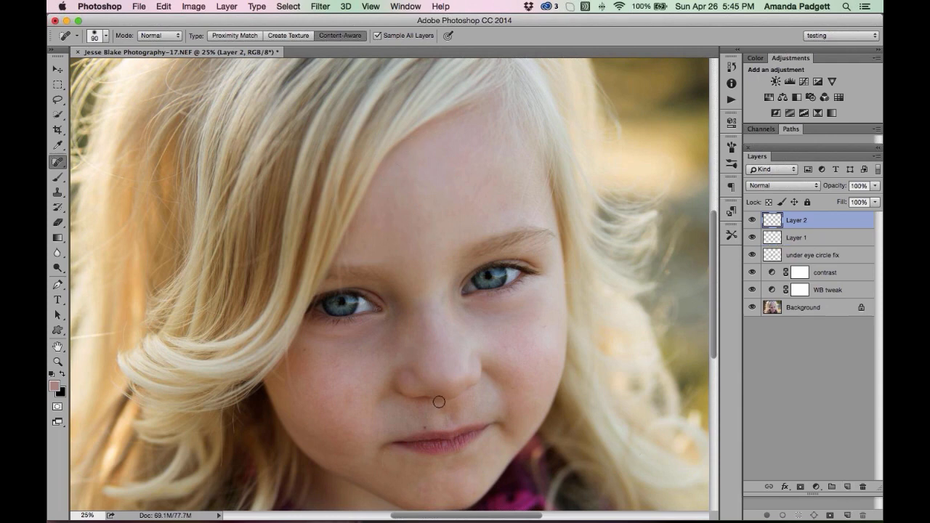
{"action": "key", "text": "bracketleft"}
{"action": "key", "text": "bracketleft"}
{"action": "key", "text": "bracketleft"}
Heal the dark spot above the upper lip and add a Hue/Saturation adjustment layer
{"action": "left_click", "coordinate": [425, 428]}
{"action": "left_click", "coordinate": [816, 486]}
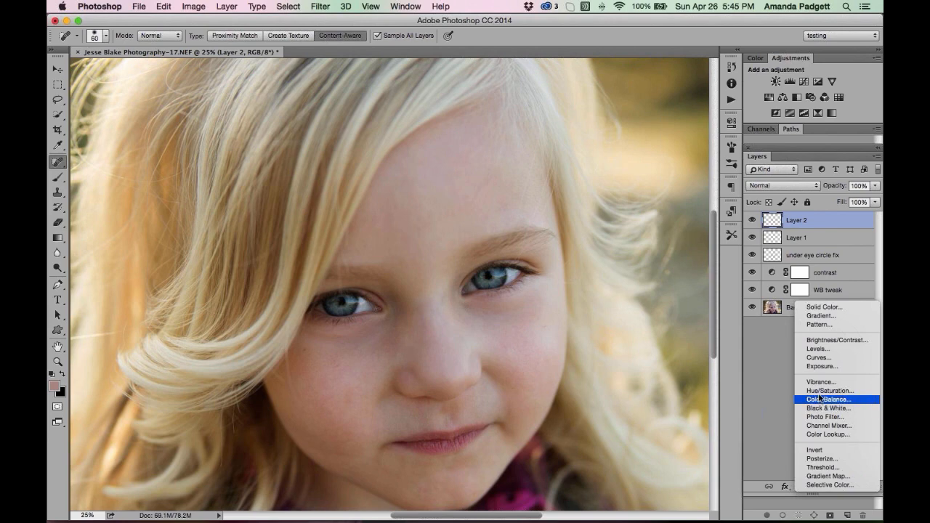
{"action": "left_click", "coordinate": [822, 390]}
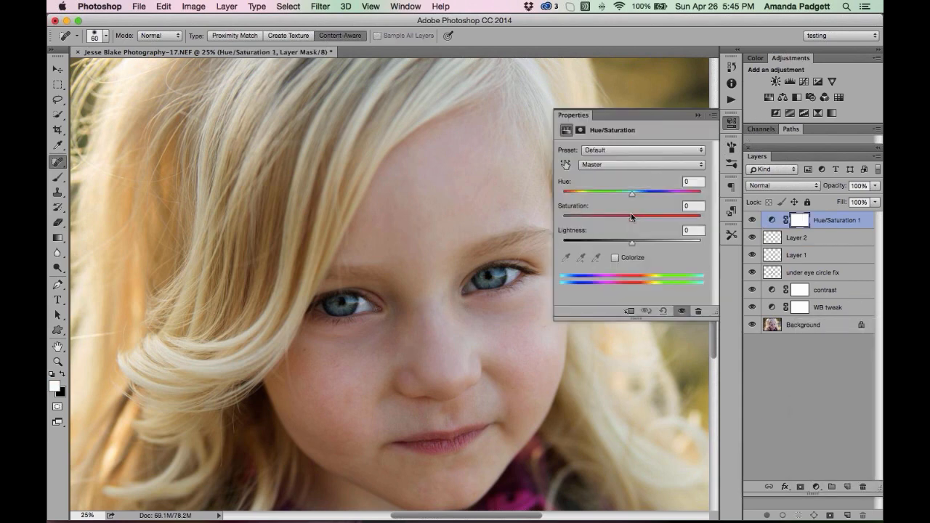
Set the Hue/Saturation adjustment to Saturation -52 and Lightness +39
{"action": "left_click_drag", "start_coordinate": [631, 216], "coordinate": [596, 218]}
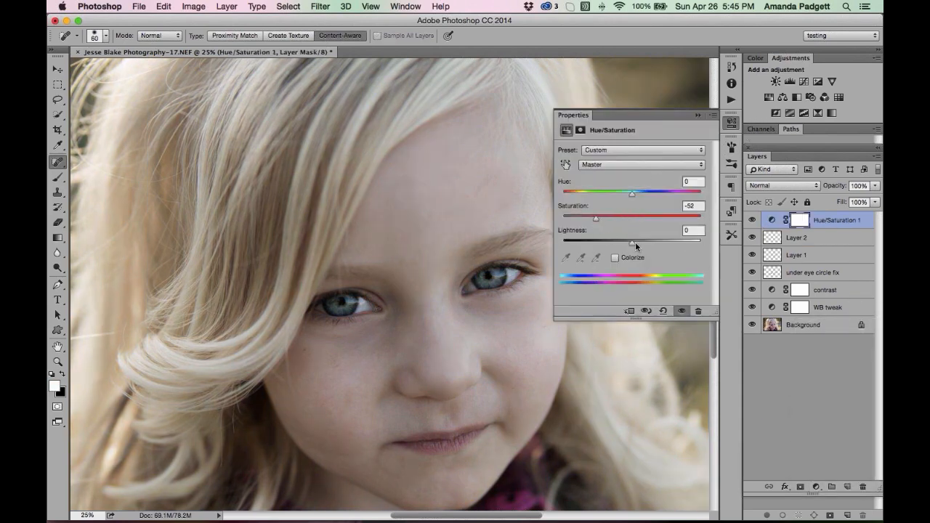
{"action": "left_click_drag", "start_coordinate": [632, 242], "coordinate": [658, 244]}
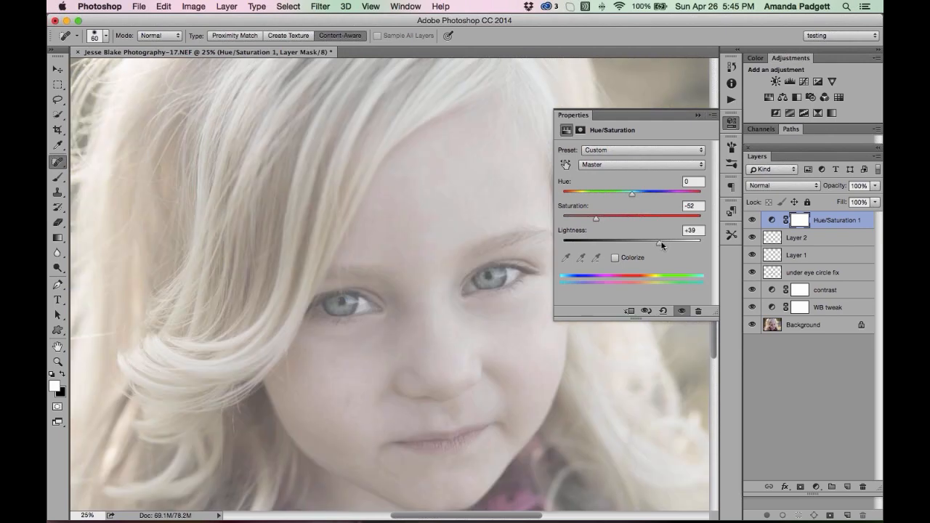
{"action": "left_click", "coordinate": [698, 117]}
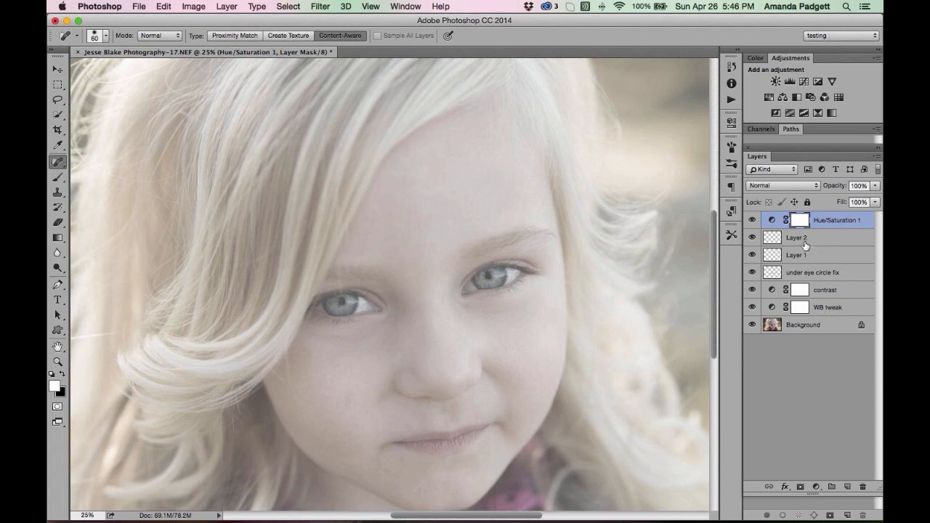
Rename Layer 1 to 'vein' and Layer 2 to 'scratch', then target the Hue/Saturation 1 mask
{"action": "left_click", "coordinate": [831, 296]}
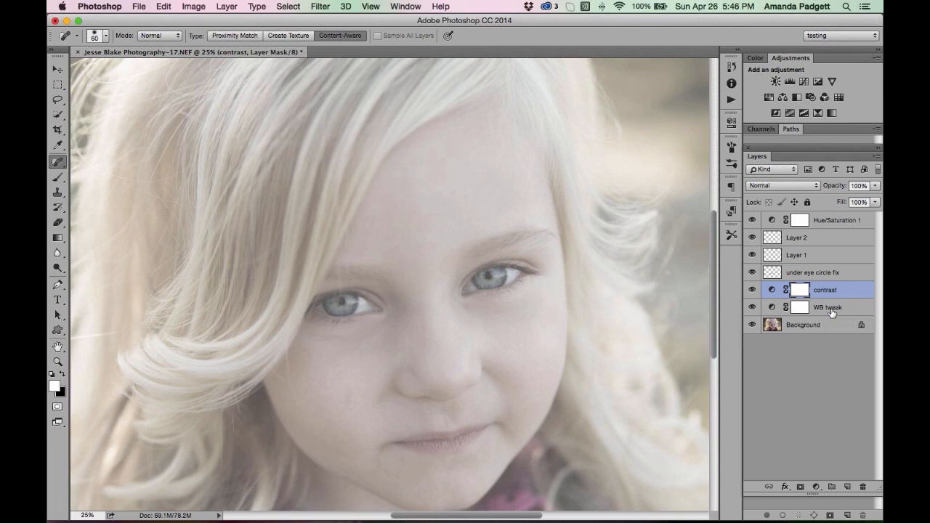
{"action": "left_click", "coordinate": [820, 274]}
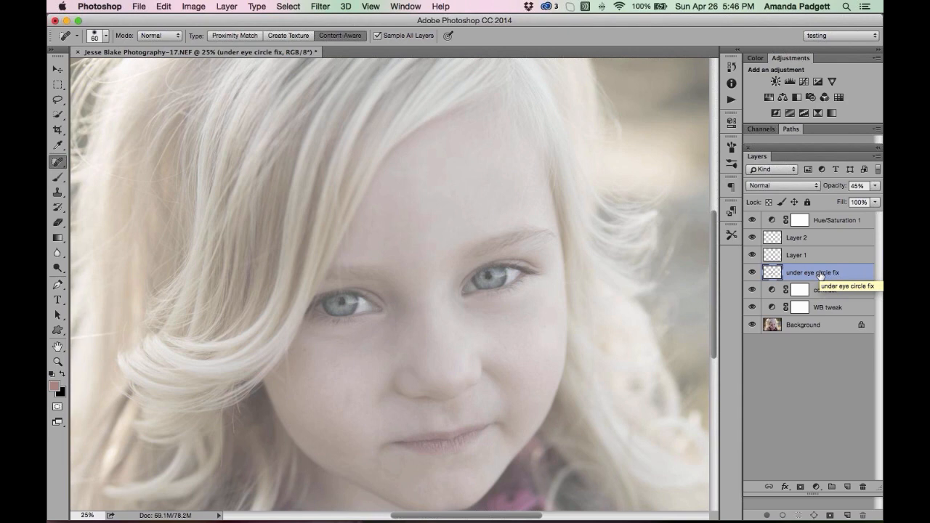
{"action": "left_click", "coordinate": [805, 260]}
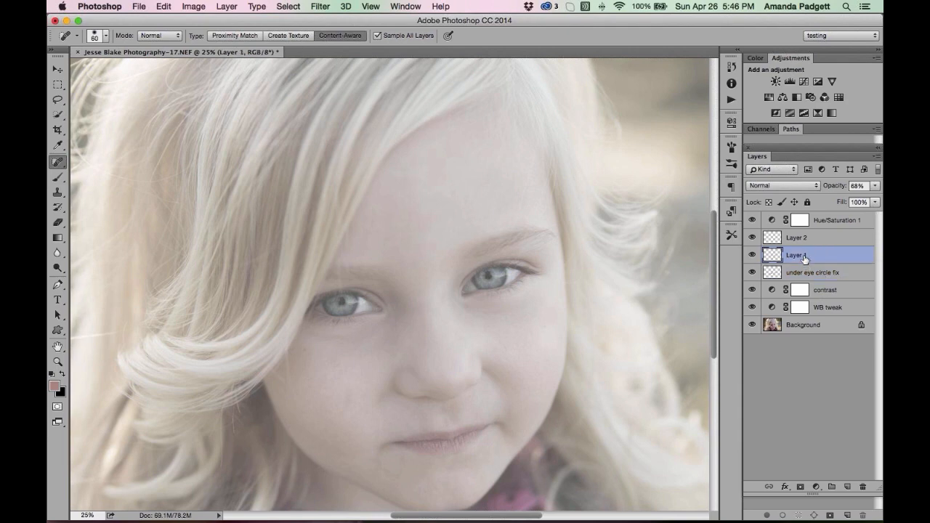
{"action": "double_click", "coordinate": [802, 256]}
{"action": "type", "text": "vein"}
{"action": "key", "text": "Return"}
{"action": "left_click", "coordinate": [798, 239]}
{"action": "double_click", "coordinate": [798, 238]}
{"action": "type", "text": "scratch"}
{"action": "key", "text": "Return"}
{"action": "left_click", "coordinate": [805, 224]}
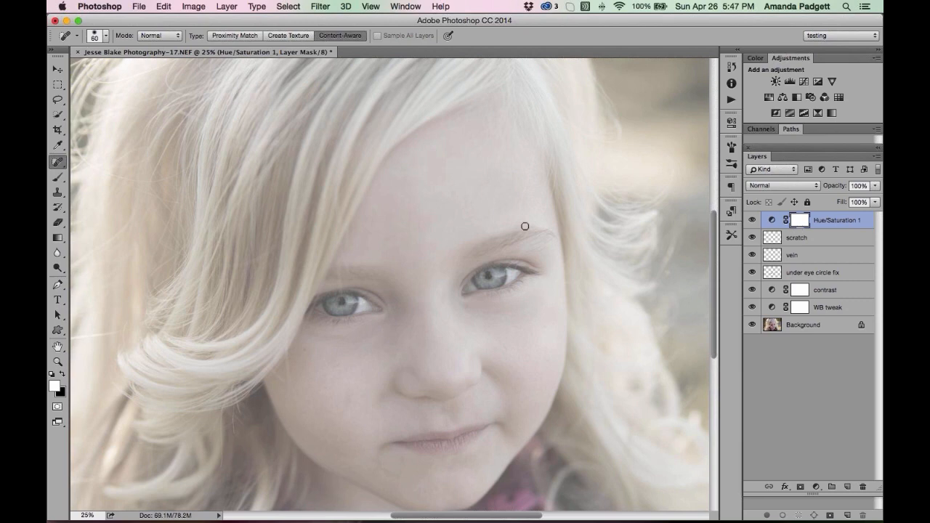
Switch to the Brush tool with black as the painting colour
{"action": "key", "text": "b"}
{"action": "key", "text": "x"}
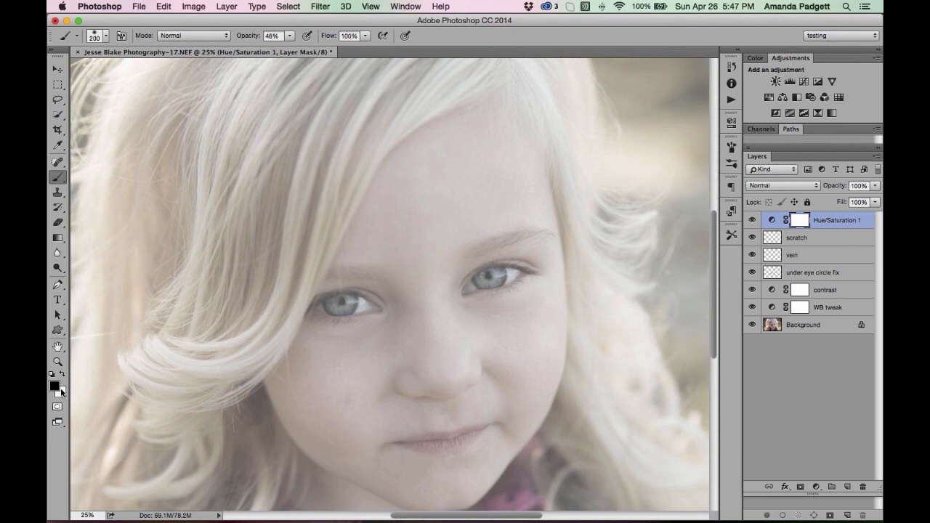
{"action": "left_click", "coordinate": [57, 361]}
{"action": "left_click", "coordinate": [57, 268]}
{"action": "left_click", "coordinate": [56, 268]}
{"action": "left_click", "coordinate": [57, 268]}
{"action": "scroll", "coordinate": [55, 393], "scroll_direction": "up", "scroll_amount": 1}
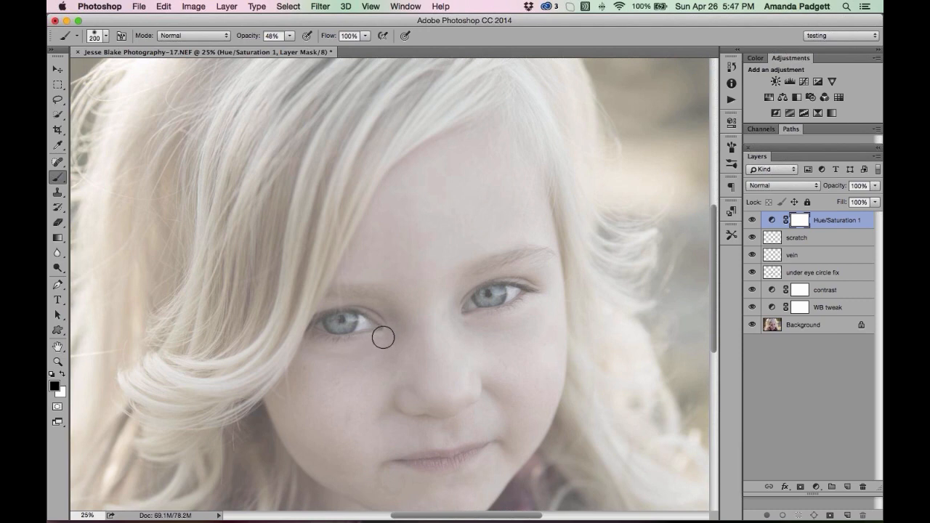
Paint black over both eyes on the mask at 100% brush opacity, comparing with the adjustment hidden
{"action": "mouse_move", "coordinate": [357, 322]}
{"action": "left_mouse_down"}
{"action": "mouse_move", "coordinate": [329, 324]}
{"action": "mouse_move", "coordinate": [357, 319]}
{"action": "left_mouse_up"}
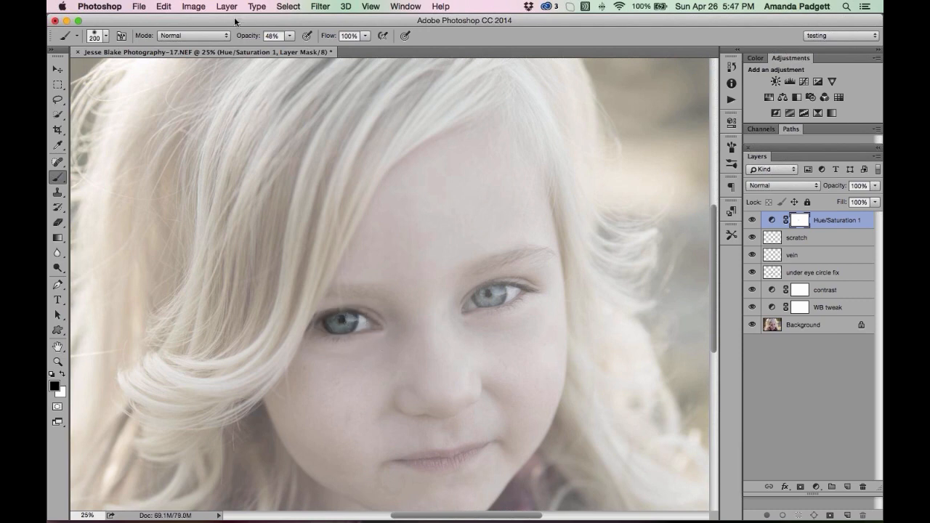
{"action": "left_click_drag", "start_coordinate": [243, 35], "coordinate": [297, 40]}
{"action": "mouse_move", "coordinate": [339, 322]}
{"action": "left_mouse_down"}
{"action": "mouse_move", "coordinate": [363, 321]}
{"action": "mouse_move", "coordinate": [325, 328]}
{"action": "left_mouse_up"}
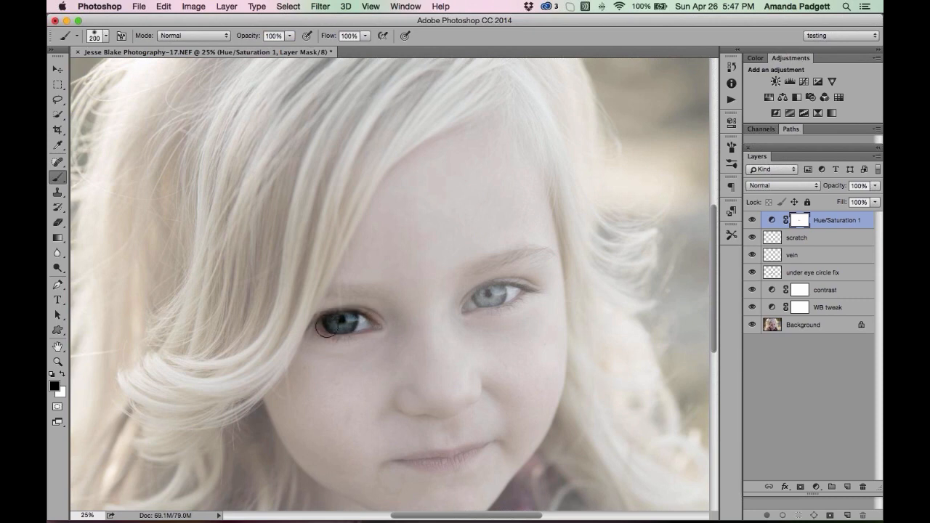
{"action": "mouse_move", "coordinate": [476, 299]}
{"action": "left_mouse_down"}
{"action": "mouse_move", "coordinate": [522, 290]}
{"action": "mouse_move", "coordinate": [506, 294]}
{"action": "left_mouse_up"}
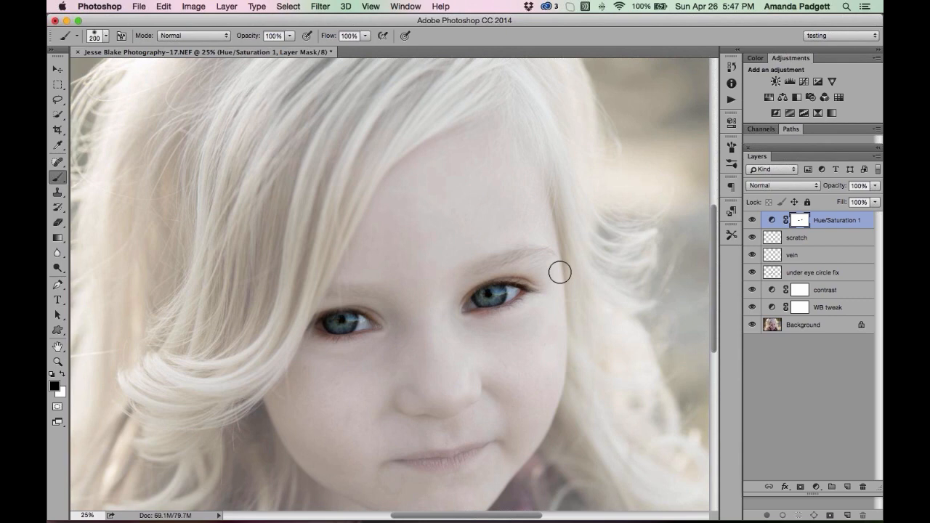
{"action": "left_click", "coordinate": [752, 221]}
{"action": "left_click", "coordinate": [752, 221]}
{"action": "left_click", "coordinate": [731, 68]}
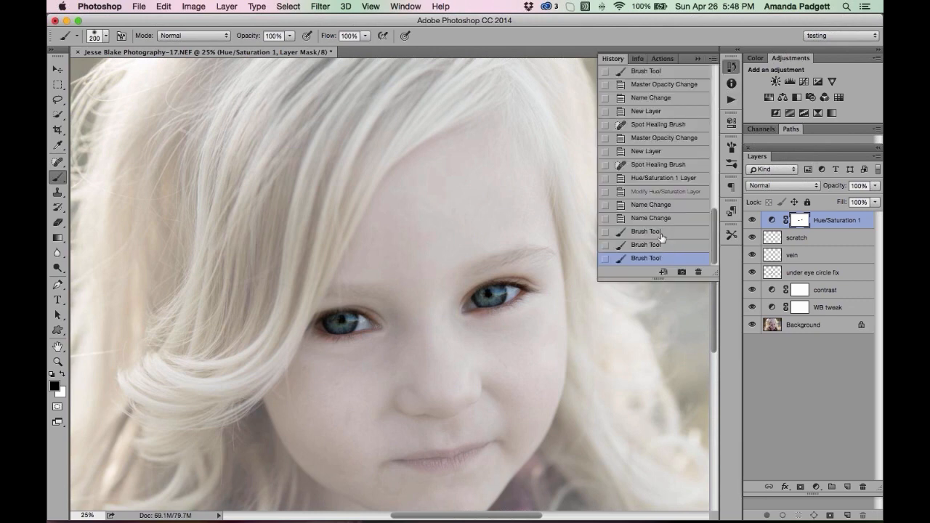
Revert the eye strokes in History and invert the Hue/Saturation 1 mask to black
{"action": "left_click", "coordinate": [660, 232]}
{"action": "left_click", "coordinate": [659, 219]}
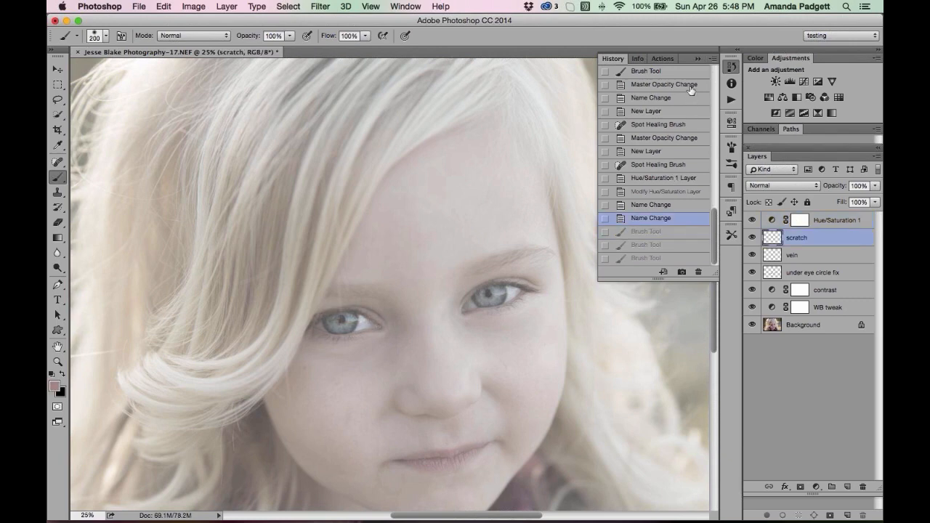
{"action": "left_click", "coordinate": [881, 248]}
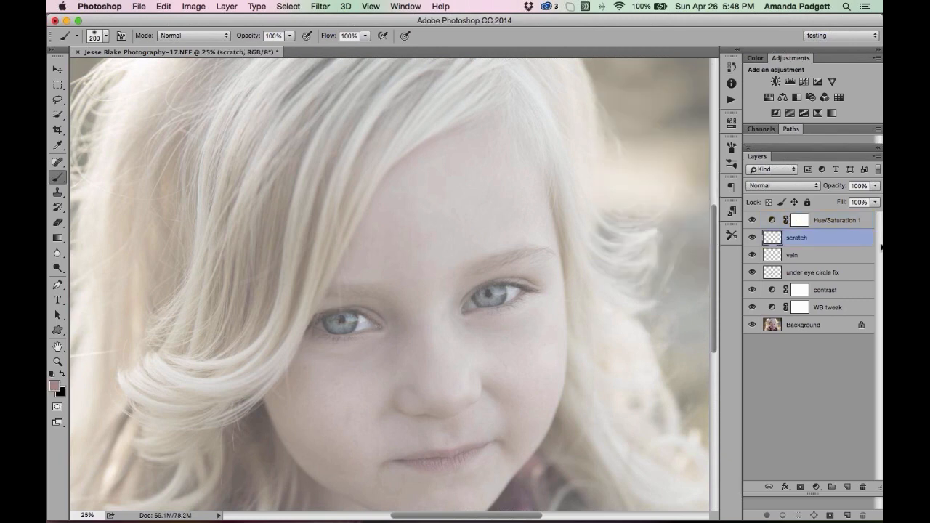
{"action": "left_click", "coordinate": [856, 226]}
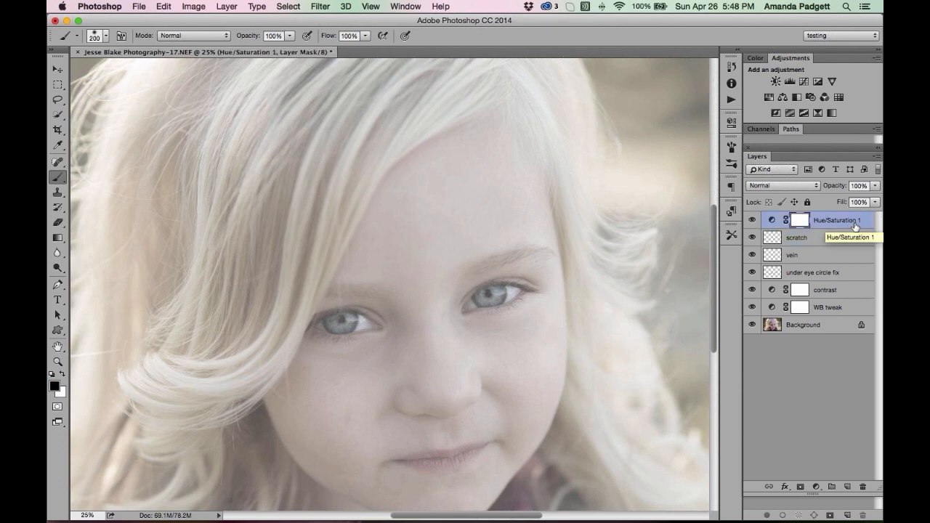
{"action": "key", "text": "super+i"}
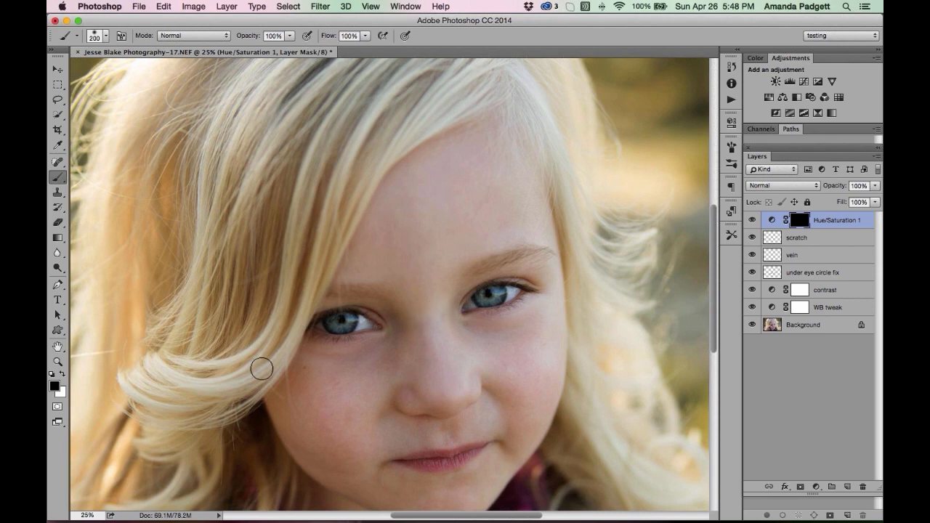
Set a 600 px brush with white as the painting colour, test a stroke over the left eye, then undo it
{"action": "key", "text": "bracketright"}
{"action": "key", "text": "bracketright"}
{"action": "key", "text": "bracketright"}
{"action": "key", "text": "bracketright"}
{"action": "key", "text": "bracketright"}
{"action": "key", "text": "bracketright"}
{"action": "key", "text": "bracketright"}
{"action": "key", "text": "bracketright"}
{"action": "key", "text": "bracketright"}
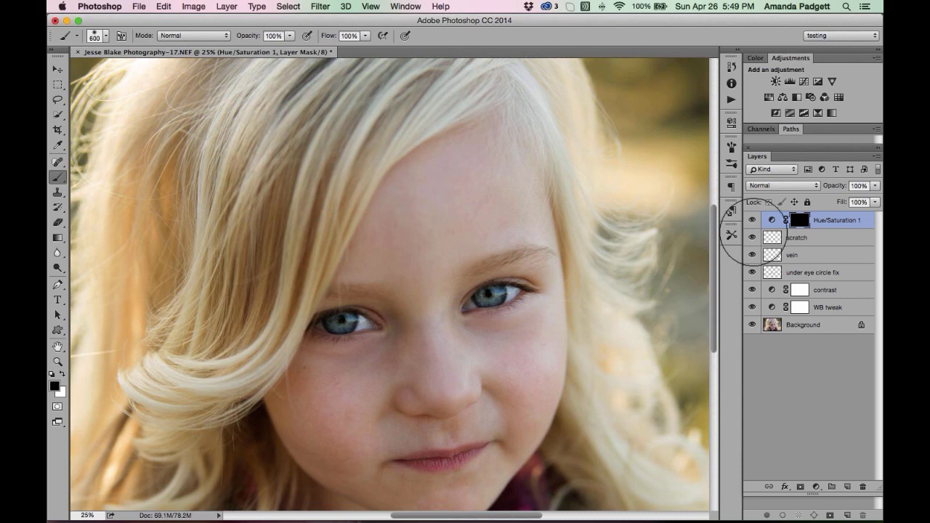
{"action": "key", "text": "x"}
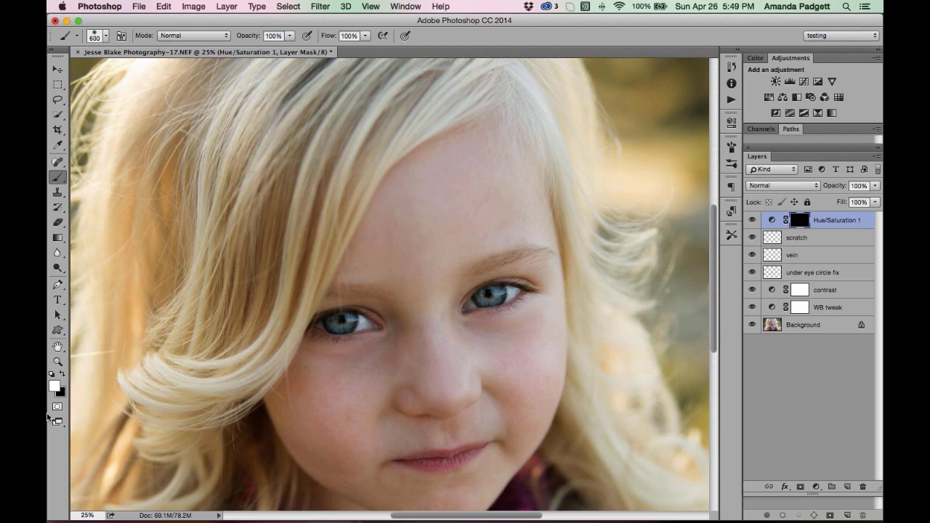
{"action": "left_click", "coordinate": [62, 376]}
{"action": "left_click", "coordinate": [62, 376]}
{"action": "mouse_move", "coordinate": [378, 330]}
{"action": "left_mouse_down"}
{"action": "mouse_move", "coordinate": [332, 332]}
{"action": "mouse_move", "coordinate": [332, 322]}
{"action": "mouse_move", "coordinate": [338, 327]}
{"action": "left_mouse_up"}
{"action": "mouse_move", "coordinate": [882, 522]}
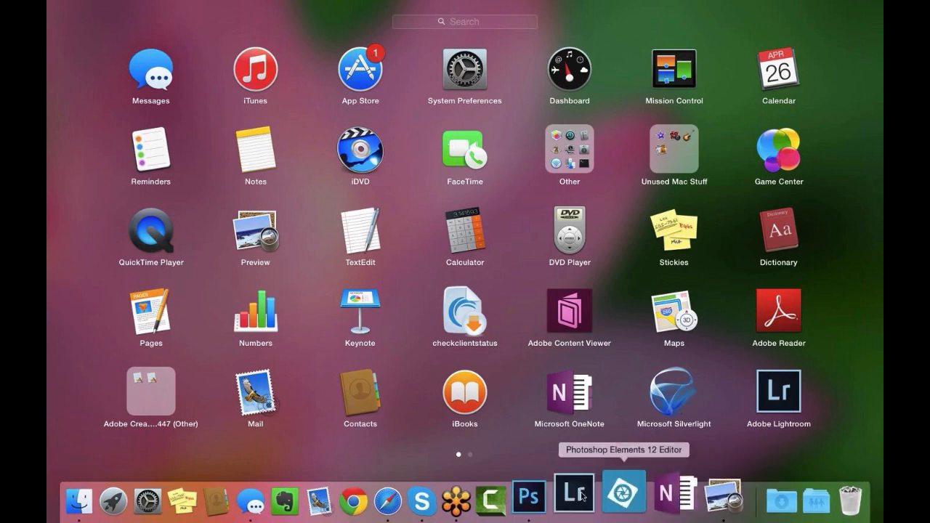
{"action": "left_click", "coordinate": [565, 494]}
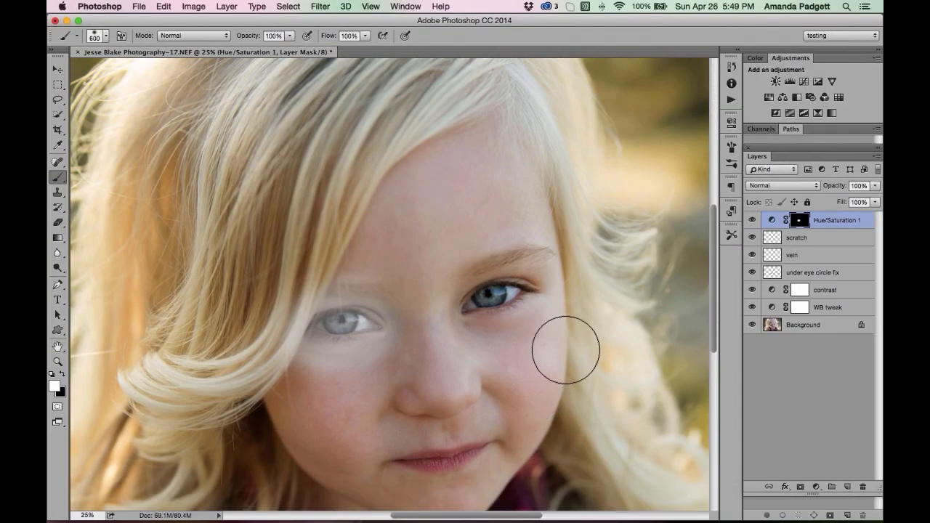
{"action": "key", "text": "super+z"}
Zoom in and paint white over both eye whites with a 60 then 40 px brush
{"action": "key", "text": "super+equal"}
{"action": "key", "text": "super+equal"}
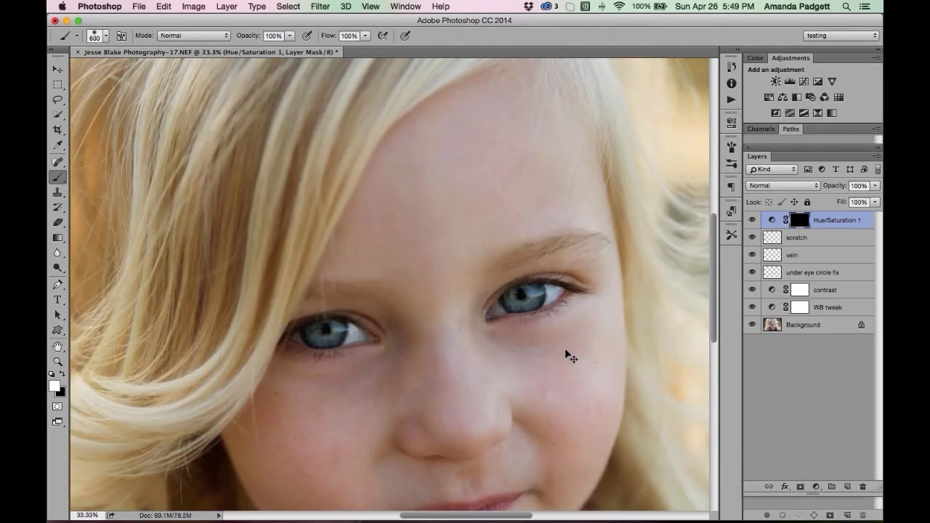
{"action": "key", "text": "bracketleft"}
{"action": "key", "text": "bracketleft"}
{"action": "key", "text": "bracketleft"}
{"action": "key", "text": "bracketleft"}
{"action": "key", "text": "bracketleft"}
{"action": "key", "text": "bracketleft"}
{"action": "key", "text": "bracketleft"}
{"action": "key", "text": "bracketleft"}
{"action": "key", "text": "bracketleft"}
{"action": "key", "text": "bracketleft"}
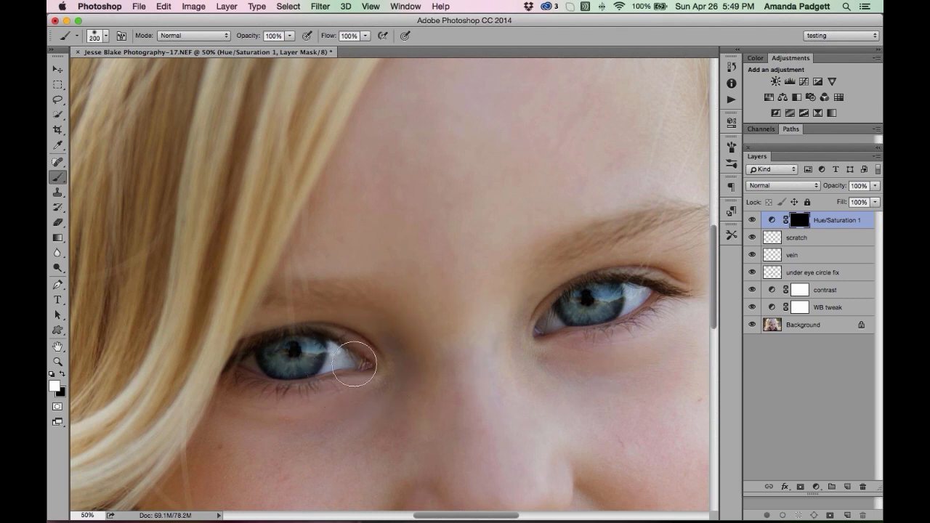
{"action": "key", "text": "bracketleft"}
{"action": "key", "text": "bracketleft"}
{"action": "key", "text": "bracketleft"}
{"action": "mouse_move", "coordinate": [349, 361]}
{"action": "left_mouse_down"}
{"action": "mouse_move", "coordinate": [334, 362]}
{"action": "mouse_move", "coordinate": [334, 351]}
{"action": "mouse_move", "coordinate": [343, 360]}
{"action": "mouse_move", "coordinate": [330, 366]}
{"action": "mouse_move", "coordinate": [334, 348]}
{"action": "left_mouse_up"}
{"action": "key", "text": "bracketleft"}
{"action": "key", "text": "bracketleft"}
{"action": "left_click_drag", "start_coordinate": [249, 362], "coordinate": [262, 369]}
{"action": "left_click_drag", "start_coordinate": [555, 327], "coordinate": [552, 318]}
{"action": "mouse_move", "coordinate": [617, 290]}
{"action": "left_mouse_down"}
{"action": "mouse_move", "coordinate": [629, 288]}
{"action": "mouse_move", "coordinate": [626, 308]}
{"action": "mouse_move", "coordinate": [638, 288]}
{"action": "mouse_move", "coordinate": [634, 304]}
{"action": "mouse_move", "coordinate": [642, 295]}
{"action": "left_mouse_up"}
{"action": "key", "text": "super+minus"}
{"action": "key", "text": "super+minus"}
{"action": "key", "text": "super+minus"}
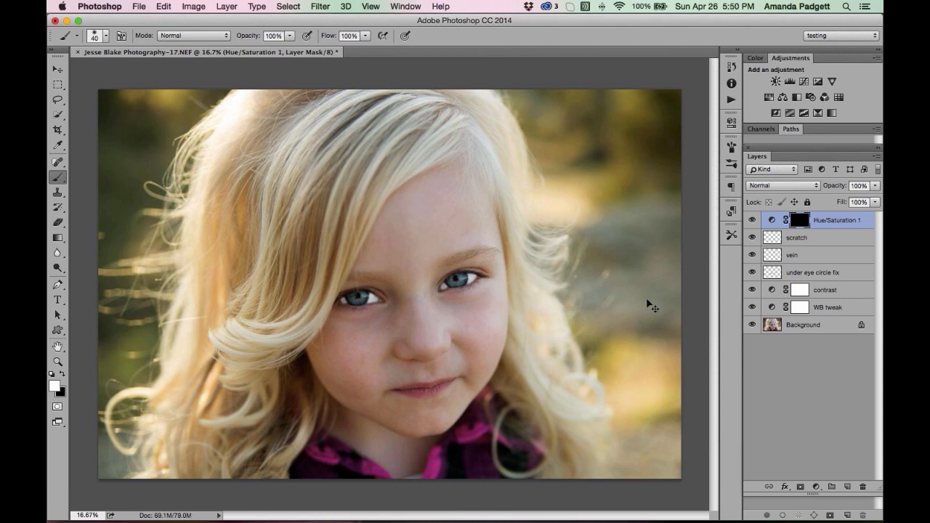
Step back through History to just after the mask inversion, discarding the eye strokes
{"action": "left_click", "coordinate": [731, 66]}
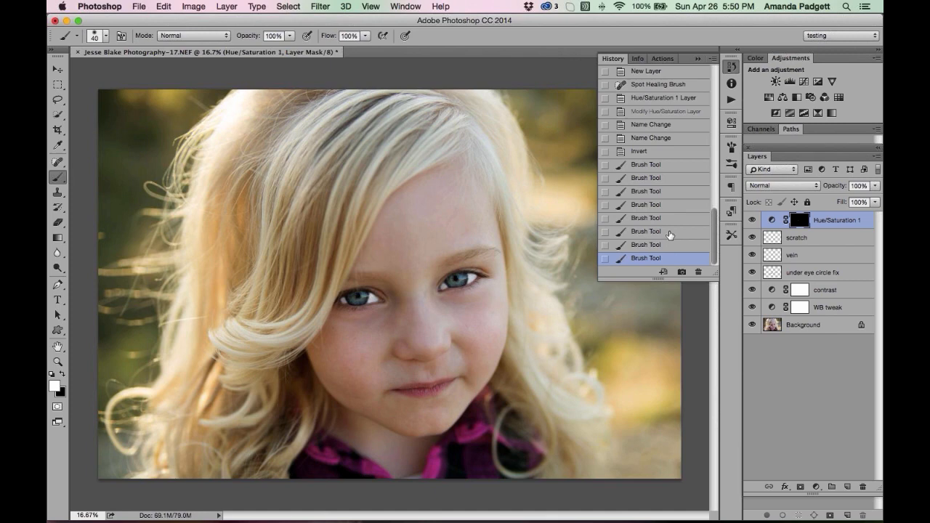
{"action": "left_click", "coordinate": [669, 230]}
{"action": "left_click", "coordinate": [669, 204]}
{"action": "left_click", "coordinate": [670, 178]}
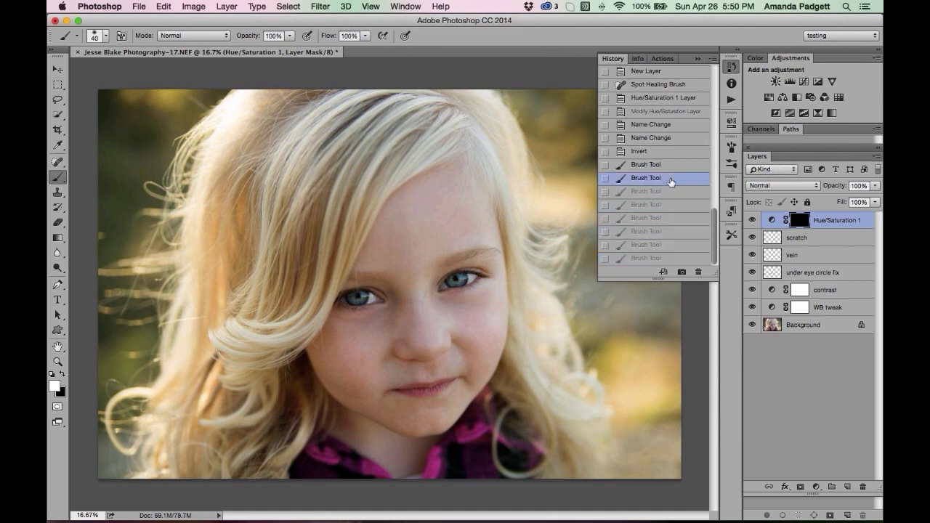
{"action": "left_click", "coordinate": [673, 165]}
{"action": "left_click", "coordinate": [673, 151]}
{"action": "left_click", "coordinate": [698, 58]}
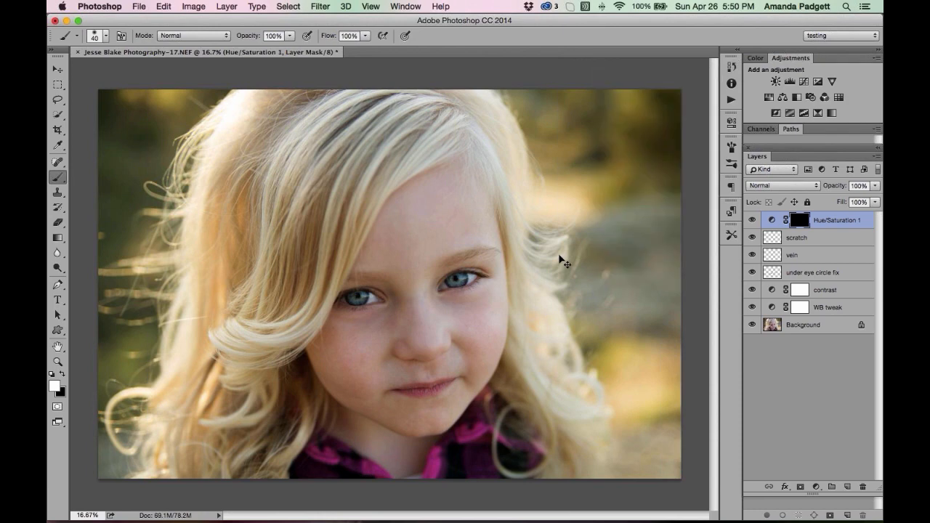
Repaint both eye whites with a 50 px brush at 29% opacity, then set layer opacity to 49%
{"action": "key", "text": "super+plus"}
{"action": "key", "text": "super+plus"}
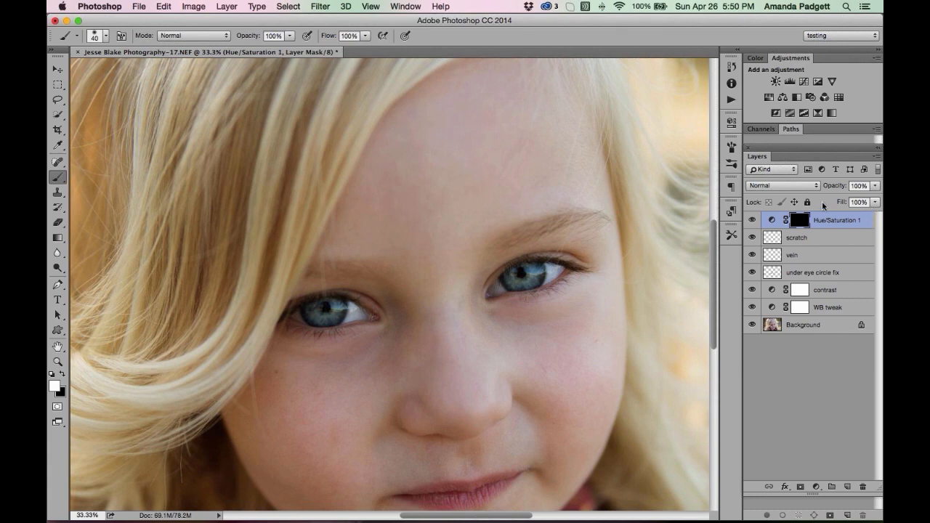
{"action": "left_click", "coordinate": [289, 38]}
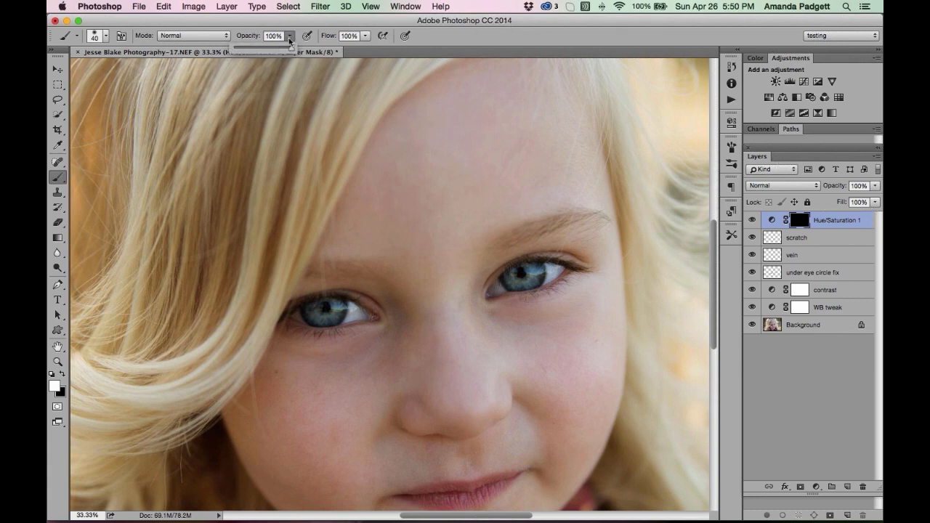
{"action": "left_click_drag", "start_coordinate": [290, 42], "coordinate": [249, 51]}
{"action": "left_click", "coordinate": [357, 313]}
{"action": "key", "text": "bracketright"}
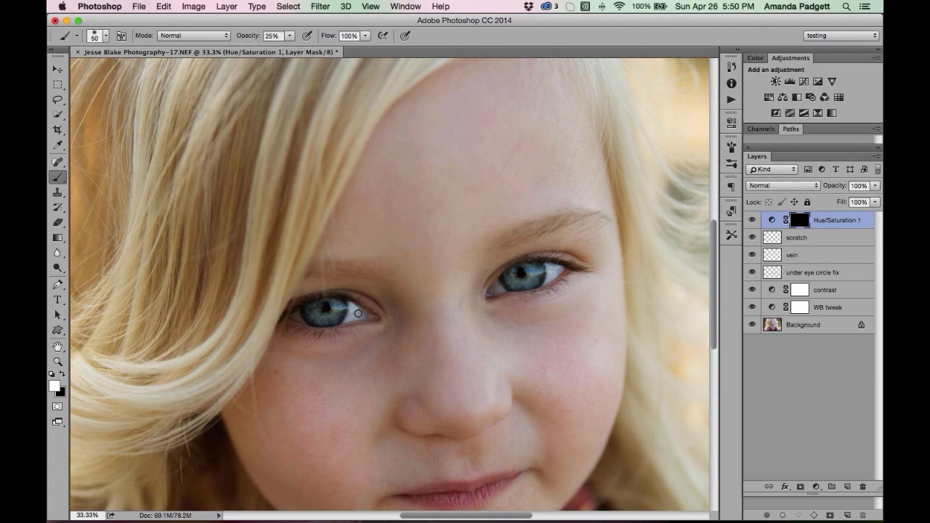
{"action": "left_click_drag", "start_coordinate": [359, 314], "coordinate": [357, 315]}
{"action": "left_click_drag", "start_coordinate": [497, 290], "coordinate": [496, 286]}
{"action": "left_click_drag", "start_coordinate": [553, 269], "coordinate": [554, 269]}
{"action": "key", "text": "super+minus"}
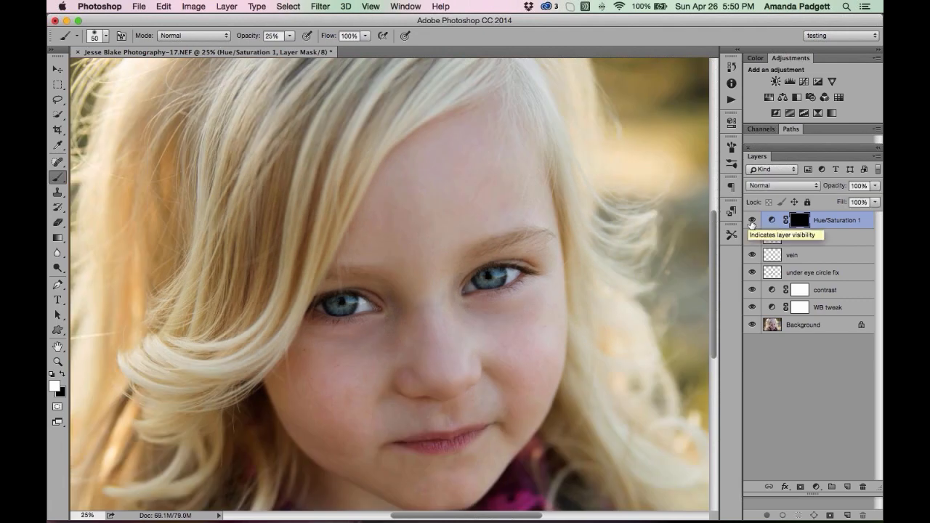
{"action": "left_click", "coordinate": [875, 186]}
{"action": "left_click_drag", "start_coordinate": [874, 197], "coordinate": [848, 201]}
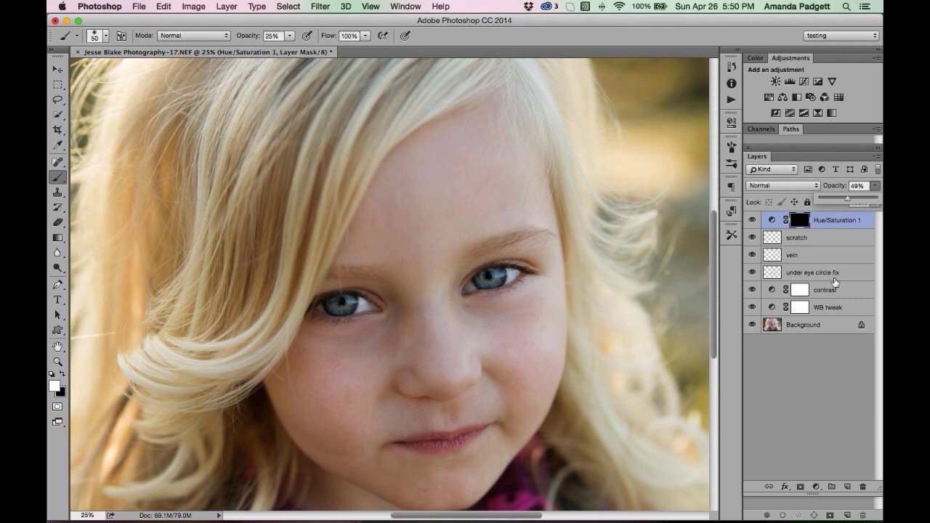
Rename the Hue/Saturation 1 layer to 'whiten eyes'
{"action": "left_click", "coordinate": [830, 220]}
{"action": "double_click", "coordinate": [830, 220]}
{"action": "type", "text": "w"}
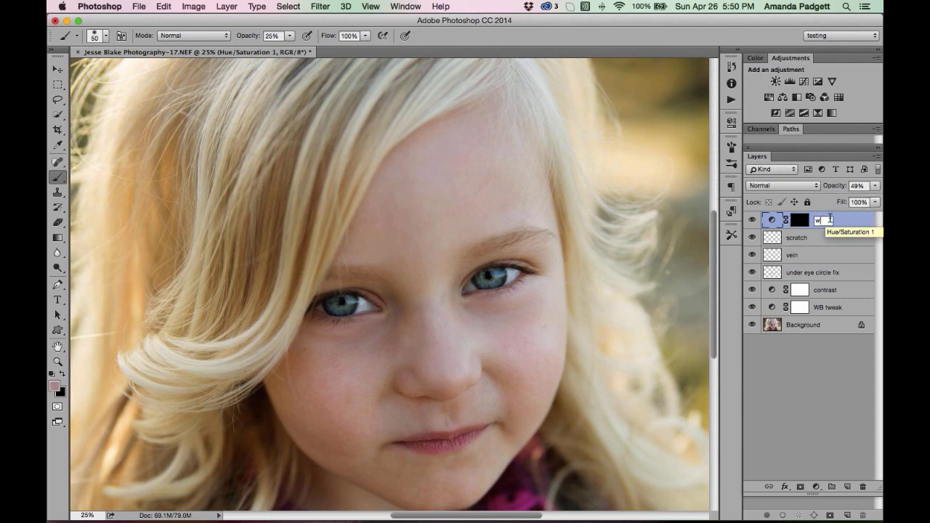
{"action": "type", "text": "hiten eyes"}
{"action": "key", "text": "Return"}
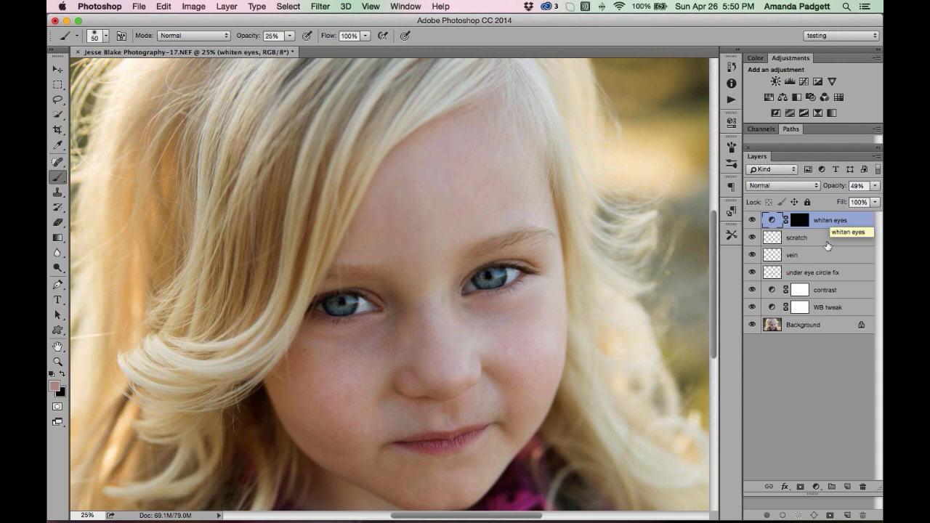
Duplicate the Background layer with Cmd+J and select Background copy
{"action": "left_click", "coordinate": [805, 327]}
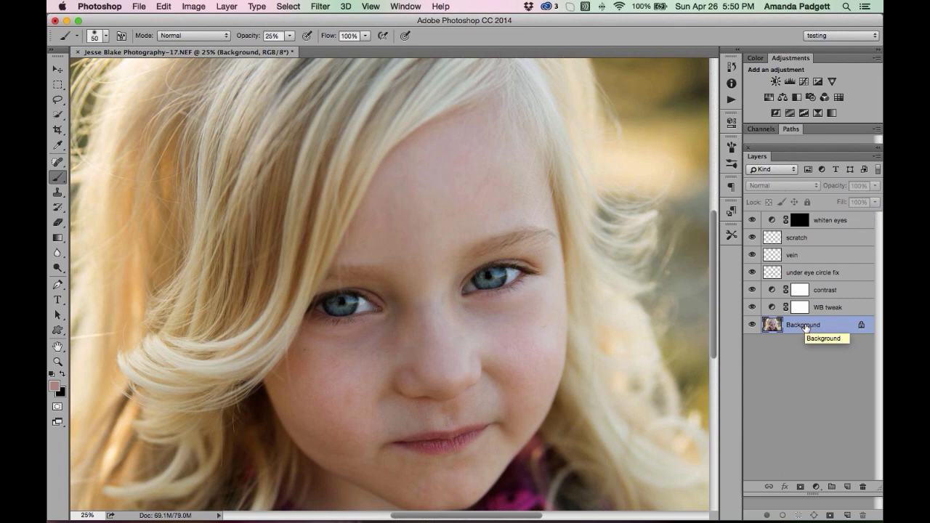
{"action": "key", "text": "super+j"}
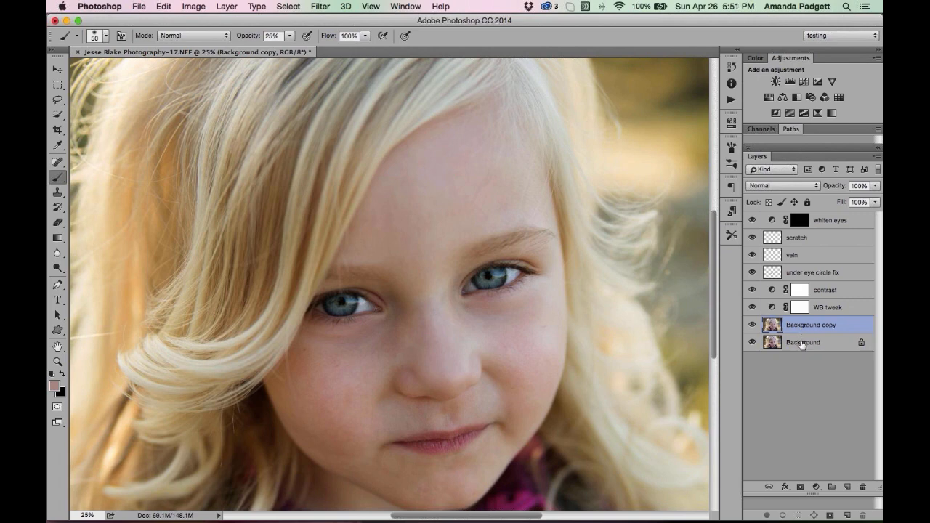
{"action": "left_click", "coordinate": [804, 346]}
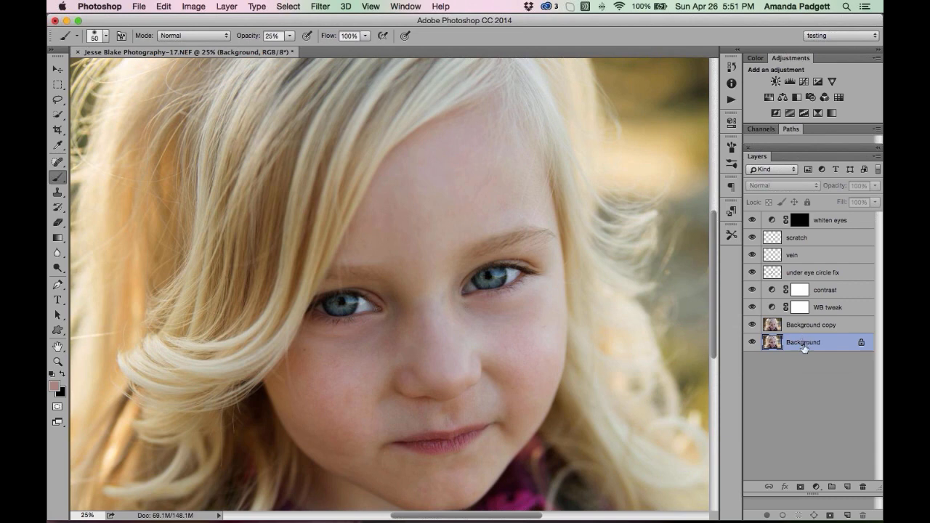
{"action": "left_click", "coordinate": [809, 328]}
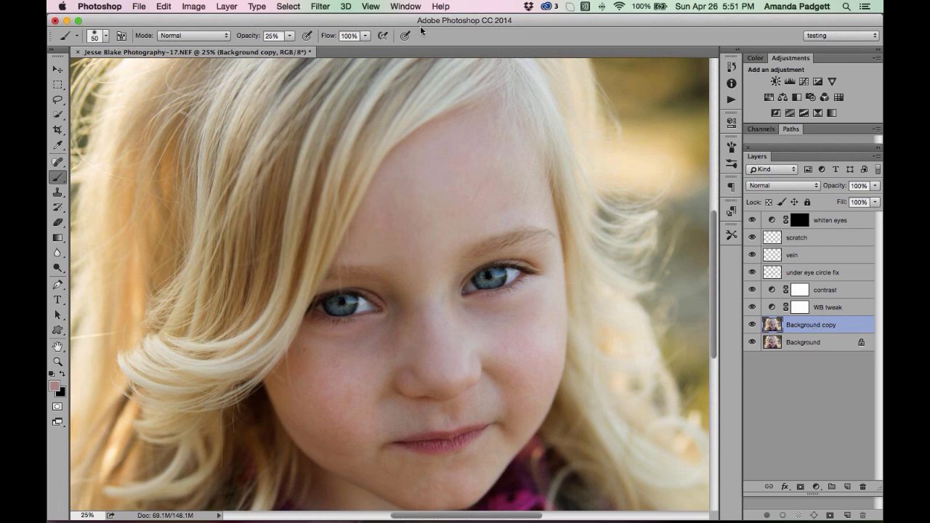
Open Gaussian Blur on Background copy, preview the skin at 67%, and raise the radius to 7.2 pixels
{"action": "left_click", "coordinate": [322, 7]}
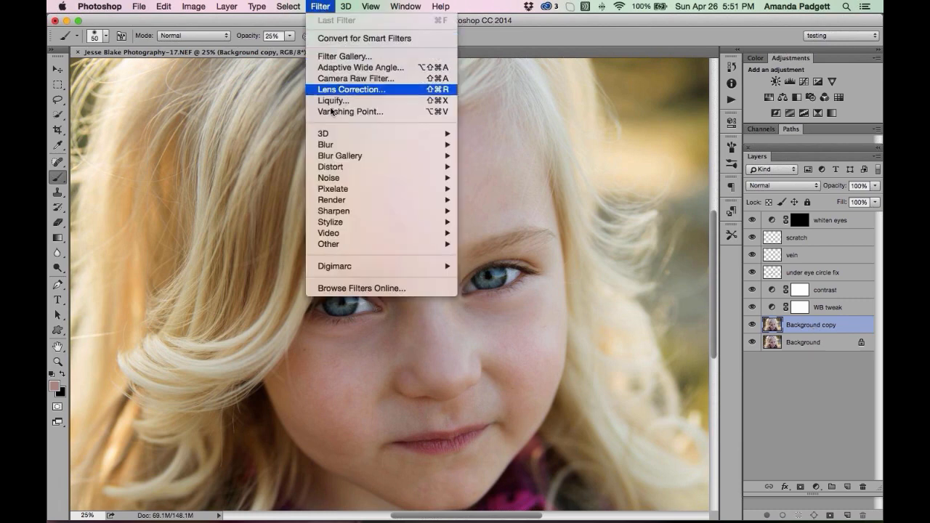
{"action": "mouse_move", "coordinate": [338, 148]}
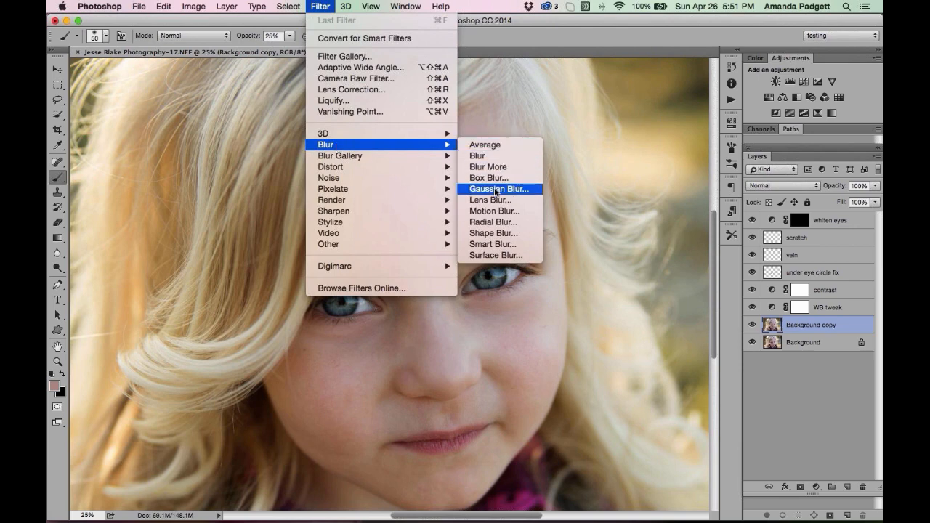
{"action": "mouse_move", "coordinate": [444, 178]}
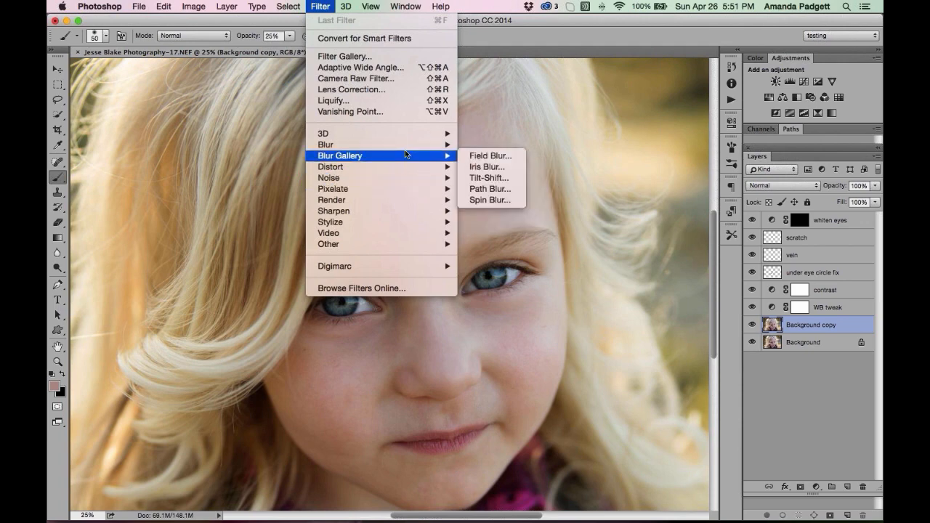
{"action": "mouse_move", "coordinate": [434, 145]}
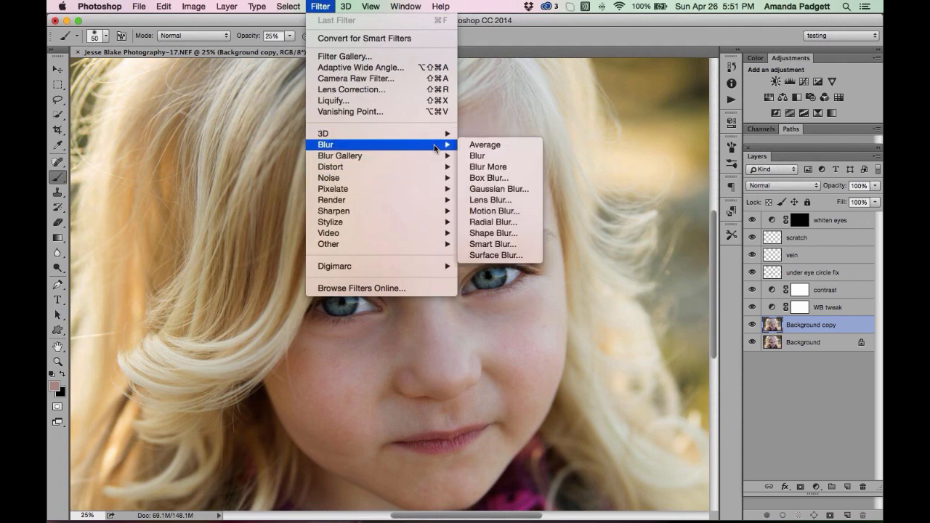
{"action": "left_click", "coordinate": [497, 191]}
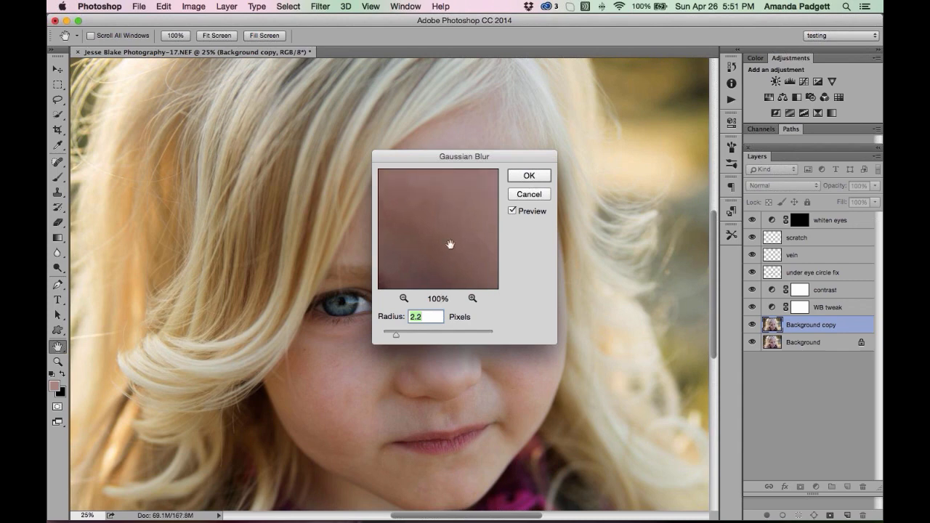
{"action": "left_click", "coordinate": [404, 298]}
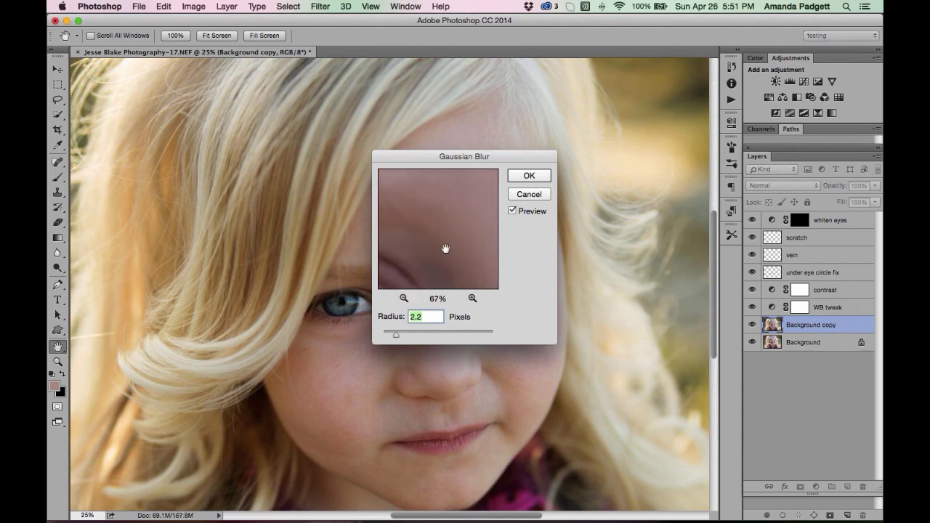
{"action": "left_click_drag", "start_coordinate": [442, 249], "coordinate": [496, 178]}
{"action": "left_click_drag", "start_coordinate": [459, 218], "coordinate": [466, 178]}
{"action": "left_click_drag", "start_coordinate": [461, 243], "coordinate": [448, 181]}
{"action": "mouse_move", "coordinate": [471, 220]}
{"action": "left_mouse_down"}
{"action": "mouse_move", "coordinate": [475, 255]}
{"action": "mouse_move", "coordinate": [472, 228]}
{"action": "left_mouse_up"}
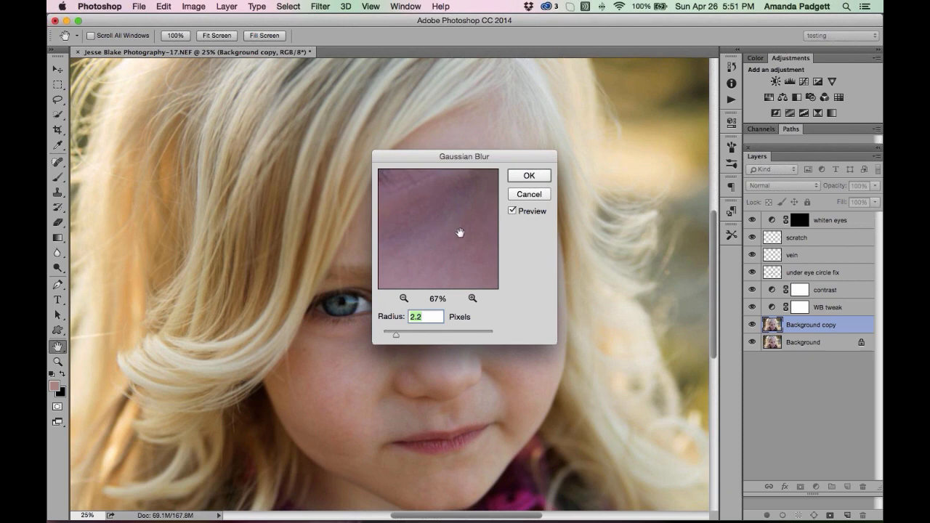
{"action": "left_click_drag", "start_coordinate": [396, 334], "coordinate": [416, 339]}
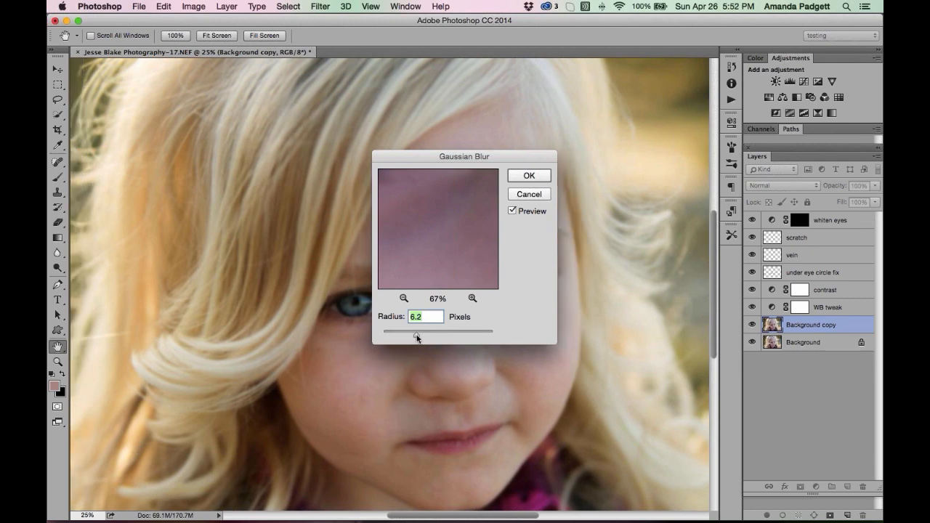
{"action": "left_click_drag", "start_coordinate": [416, 337], "coordinate": [420, 339]}
Apply the 7.2-pixel blur, then hide and reshow Background copy to compare it with the original
{"action": "left_click", "coordinate": [538, 178]}
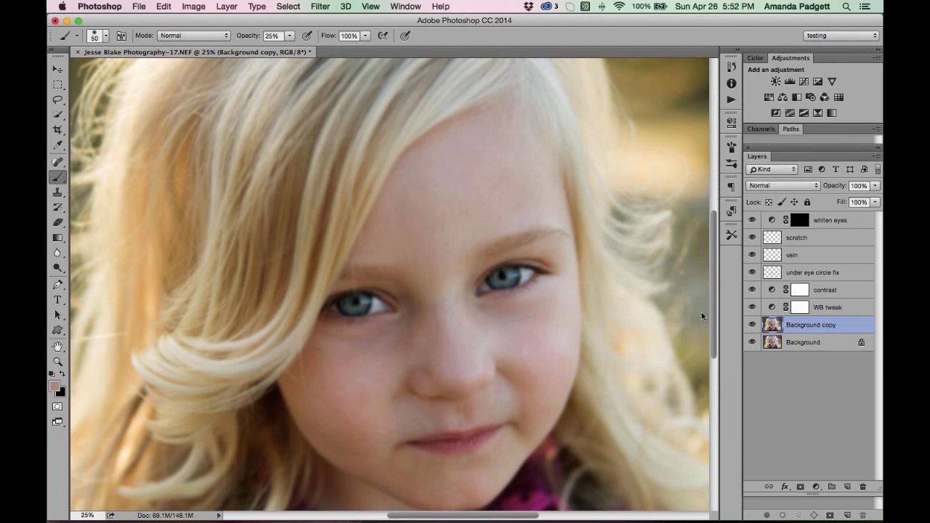
{"action": "left_click", "coordinate": [750, 326]}
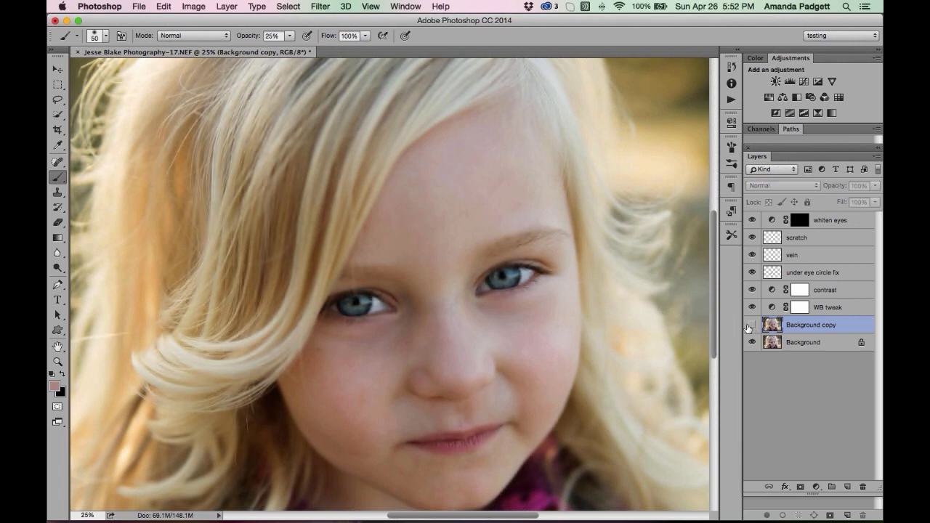
{"action": "left_click", "coordinate": [751, 325]}
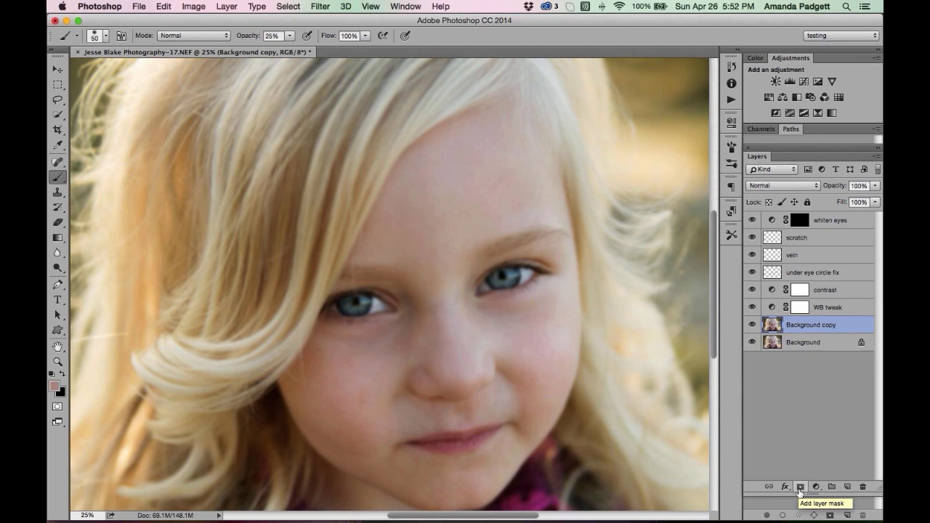
Add a layer mask to Background copy, invert it to black, and redock the Layers panel
{"action": "left_click_drag", "start_coordinate": [745, 148], "coordinate": [112, 49]}
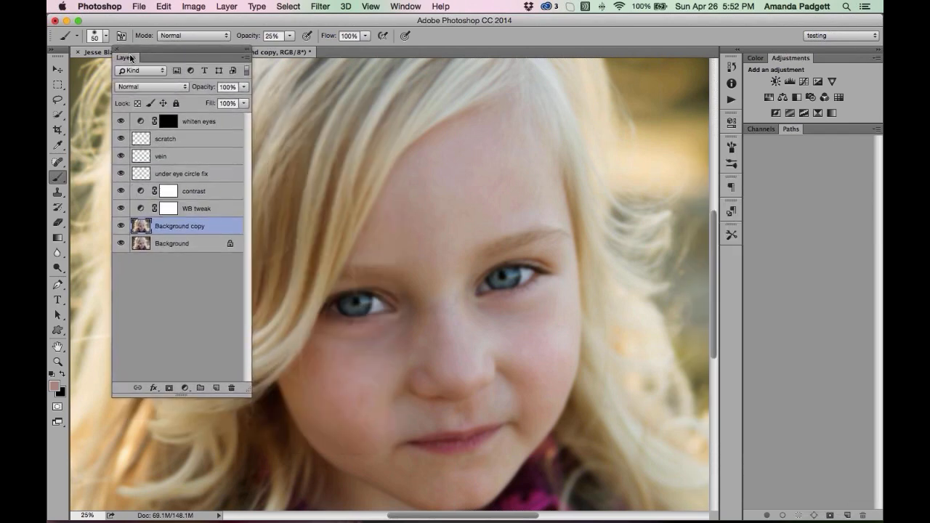
{"action": "left_click", "coordinate": [169, 388]}
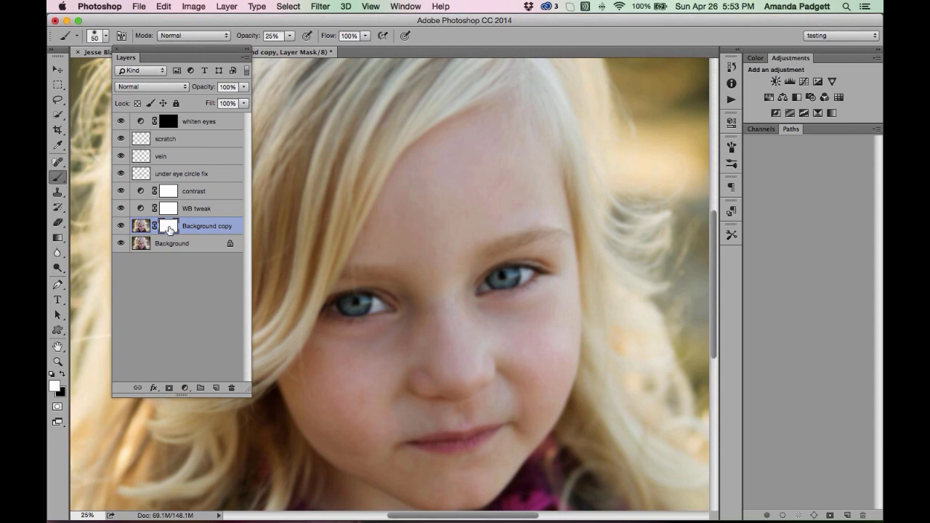
{"action": "key", "text": "super+i"}
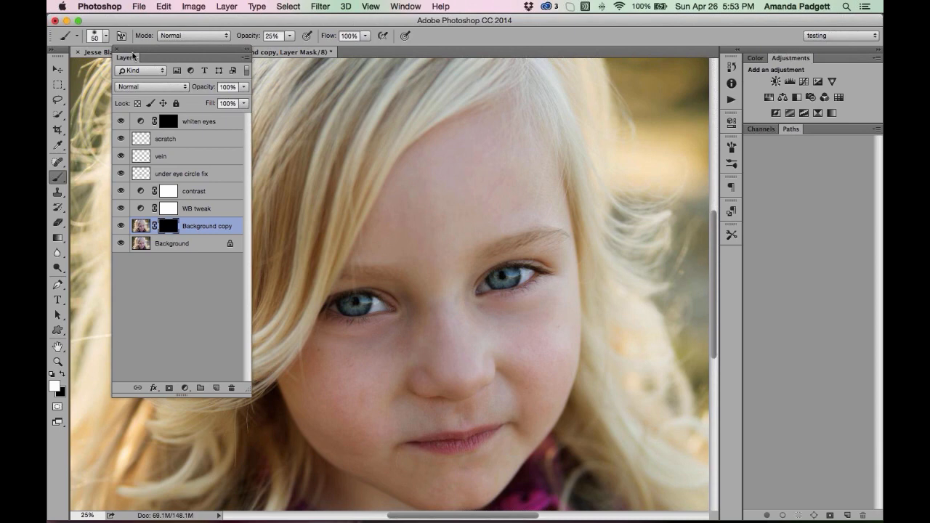
{"action": "left_click_drag", "start_coordinate": [154, 49], "coordinate": [672, 155]}
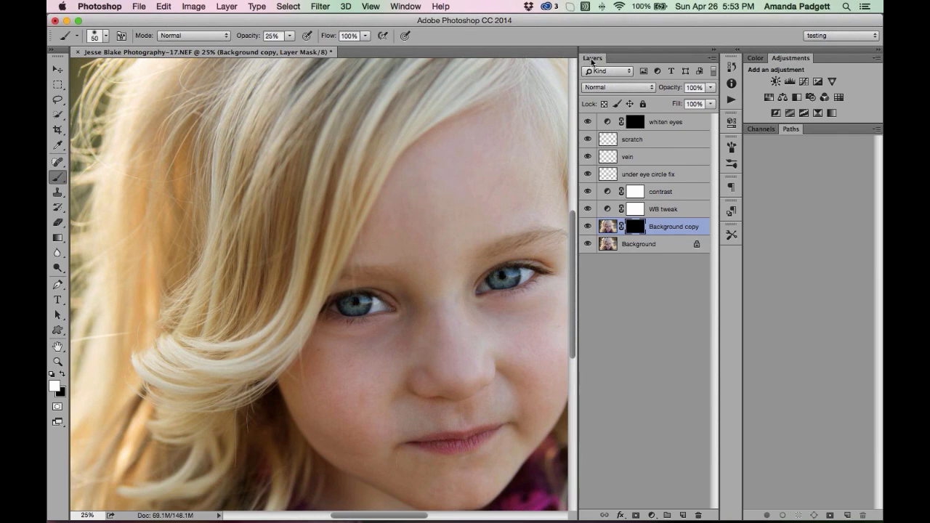
{"action": "left_click_drag", "start_coordinate": [592, 59], "coordinate": [758, 139]}
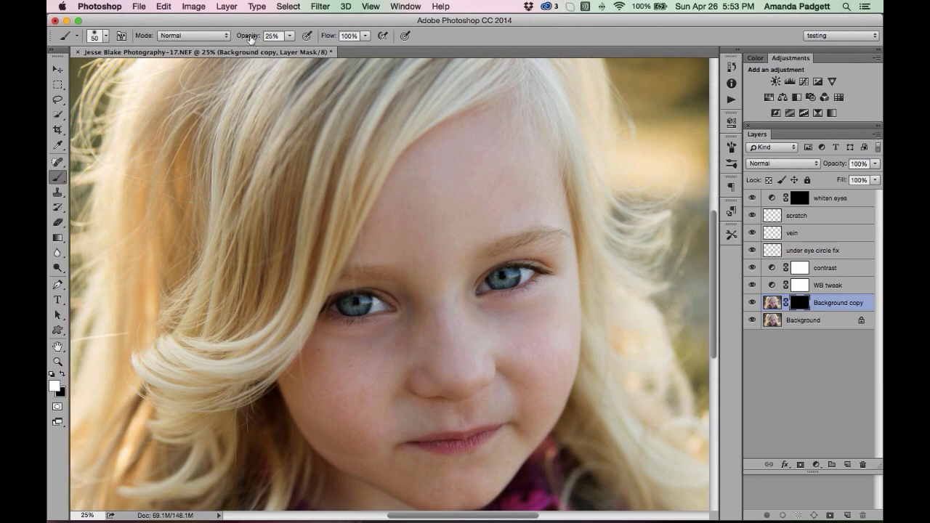
Set the brush to about 99% opacity and a 500-pixel size
{"action": "left_click_drag", "start_coordinate": [247, 38], "coordinate": [260, 37]}
{"action": "key", "text": "bracketright"}
{"action": "key", "text": "bracketright"}
{"action": "key", "text": "bracketright"}
{"action": "key", "text": "bracketright"}
{"action": "key", "text": "bracketright"}
{"action": "key", "text": "bracketright"}
{"action": "key", "text": "bracketright"}
{"action": "key", "text": "bracketright"}
{"action": "key", "text": "bracketright"}
{"action": "key", "text": "bracketright"}
{"action": "key", "text": "bracketright"}
{"action": "key", "text": "bracketright"}
{"action": "key", "text": "bracketleft"}
{"action": "key", "text": "bracketleft"}
{"action": "key", "text": "bracketleft"}
{"action": "key", "text": "bracketleft"}
{"action": "key", "text": "bracketleft"}
{"action": "key", "text": "bracketright"}
{"action": "key", "text": "bracketright"}
{"action": "key", "text": "bracketright"}
{"action": "key", "text": "bracketright"}
{"action": "key", "text": "bracketright"}
{"action": "key", "text": "bracketleft"}
{"action": "key", "text": "bracketleft"}
{"action": "key", "text": "bracketleft"}
{"action": "key", "text": "bracketleft"}
{"action": "key", "text": "bracketright"}
{"action": "key", "text": "bracketright"}
{"action": "key", "text": "bracketright"}
{"action": "key", "text": "bracketright"}
{"action": "key", "text": "bracketright"}
{"action": "key", "text": "bracketright"}
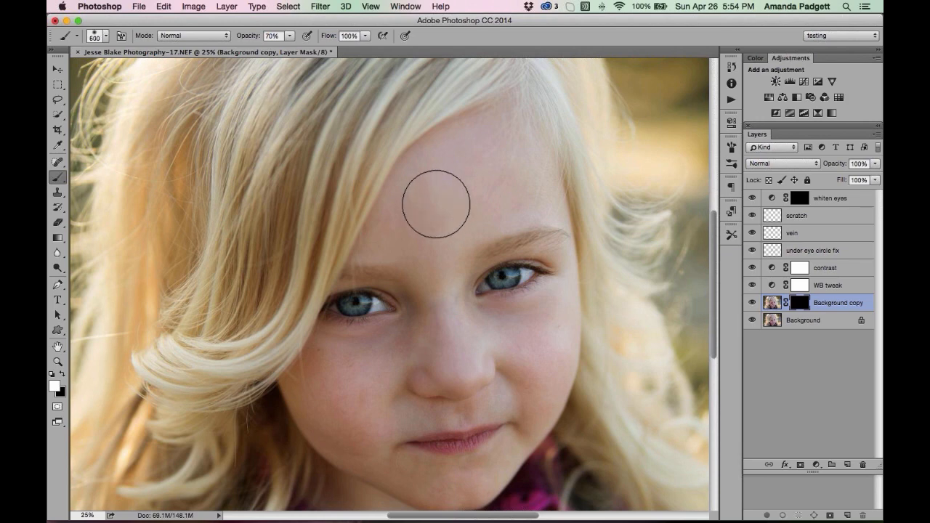
{"action": "key", "text": "bracketright"}
{"action": "key", "text": "bracketright"}
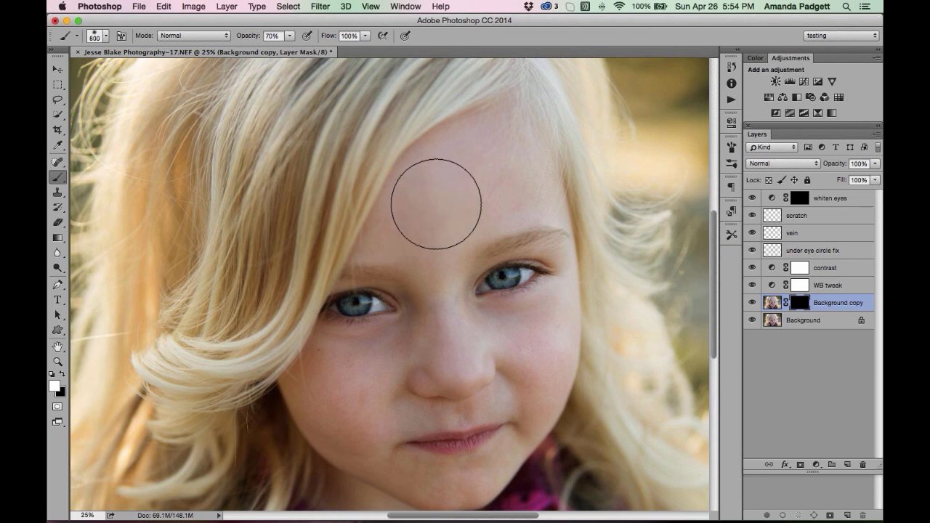
{"action": "key", "text": "bracketleft"}
{"action": "key", "text": "bracketleft"}
{"action": "key", "text": "bracketleft"}
{"action": "key", "text": "bracketleft"}
{"action": "key", "text": "bracketleft"}
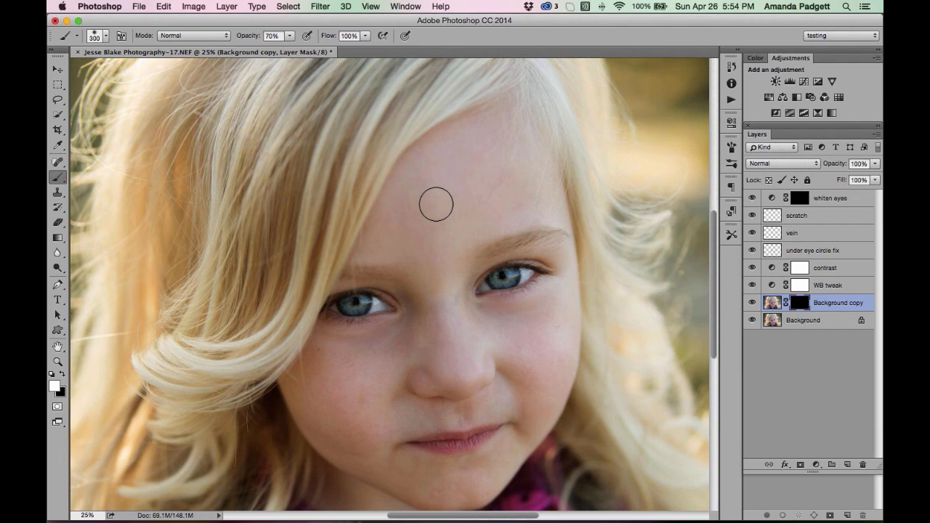
{"action": "key", "text": "bracketright"}
{"action": "key", "text": "bracketright"}
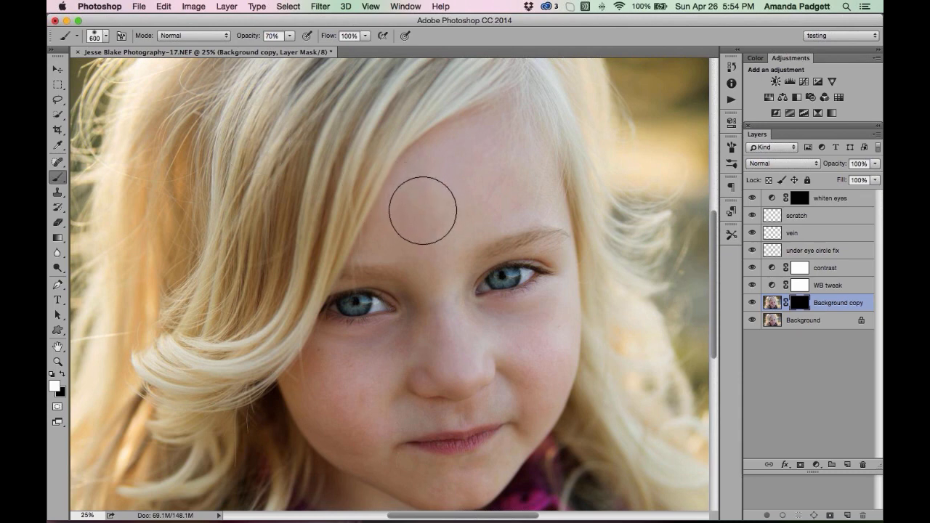
Test-paint blur onto the forehead, undo it, and show the mask as a red overlay
{"action": "mouse_move", "coordinate": [423, 211]}
{"action": "left_mouse_down"}
{"action": "mouse_move", "coordinate": [436, 174]}
{"action": "mouse_move", "coordinate": [473, 153]}
{"action": "mouse_move", "coordinate": [471, 197]}
{"action": "mouse_move", "coordinate": [507, 177]}
{"action": "mouse_move", "coordinate": [497, 153]}
{"action": "mouse_move", "coordinate": [482, 192]}
{"action": "mouse_move", "coordinate": [419, 231]}
{"action": "mouse_move", "coordinate": [436, 316]}
{"action": "mouse_move", "coordinate": [437, 324]}
{"action": "mouse_move", "coordinate": [538, 331]}
{"action": "mouse_move", "coordinate": [471, 335]}
{"action": "mouse_move", "coordinate": [323, 380]}
{"action": "mouse_move", "coordinate": [354, 428]}
{"action": "mouse_move", "coordinate": [382, 398]}
{"action": "mouse_move", "coordinate": [485, 344]}
{"action": "mouse_move", "coordinate": [524, 337]}
{"action": "mouse_move", "coordinate": [522, 378]}
{"action": "mouse_move", "coordinate": [545, 345]}
{"action": "mouse_move", "coordinate": [532, 444]}
{"action": "mouse_move", "coordinate": [484, 484]}
{"action": "mouse_move", "coordinate": [392, 474]}
{"action": "mouse_move", "coordinate": [373, 428]}
{"action": "mouse_move", "coordinate": [502, 376]}
{"action": "mouse_move", "coordinate": [525, 380]}
{"action": "mouse_move", "coordinate": [488, 372]}
{"action": "mouse_move", "coordinate": [527, 355]}
{"action": "left_mouse_up"}
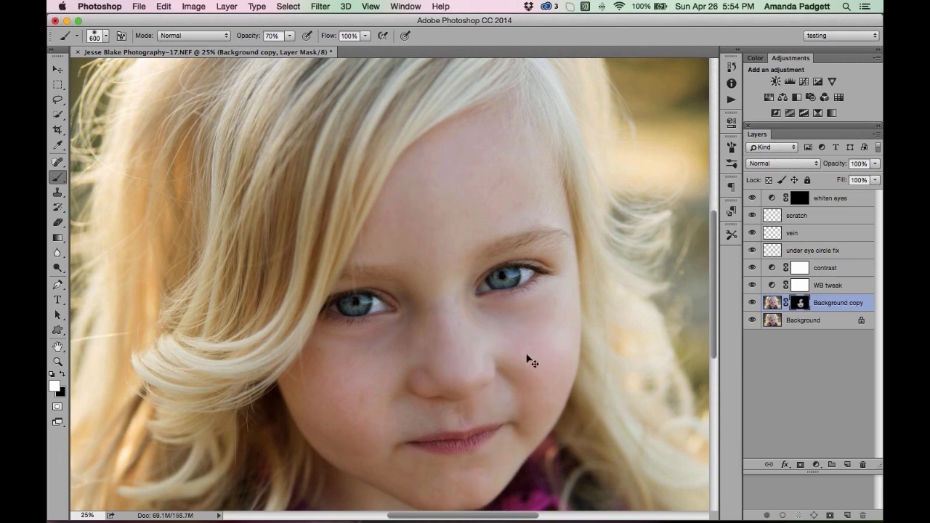
{"action": "key", "text": "super+z"}
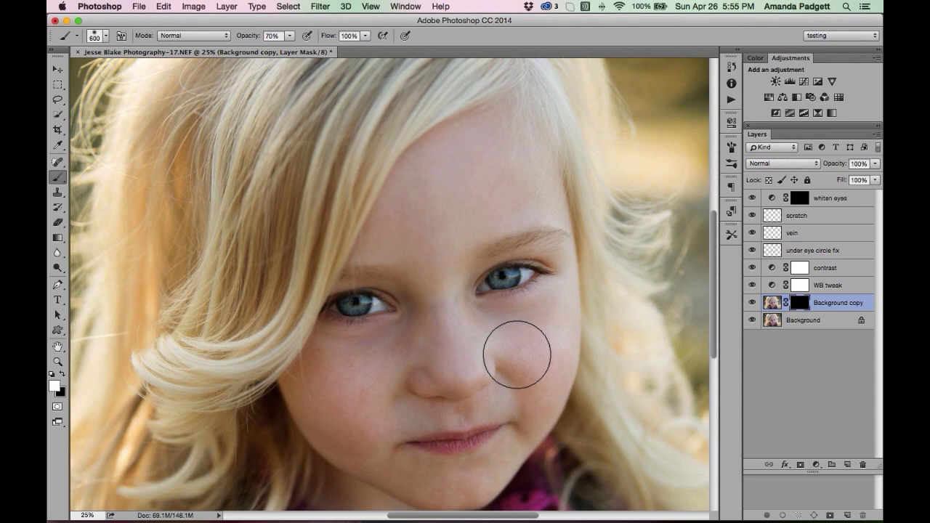
{"action": "key", "text": "backslash"}
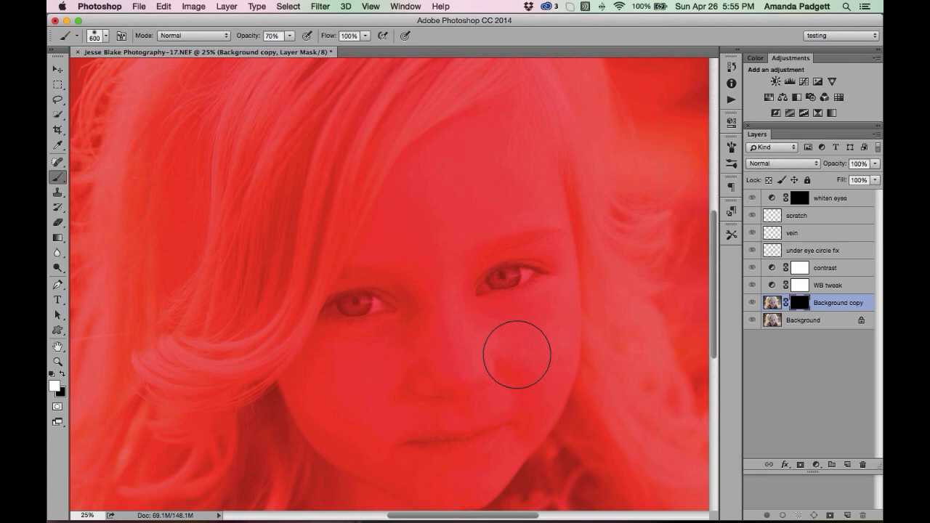
Paint the mask open over the forehead, right cheek and nose bridge with a smaller brush
{"action": "left_click", "coordinate": [454, 174]}
{"action": "mouse_move", "coordinate": [420, 204]}
{"action": "left_mouse_down"}
{"action": "mouse_move", "coordinate": [483, 134]}
{"action": "mouse_move", "coordinate": [508, 182]}
{"action": "mouse_move", "coordinate": [461, 205]}
{"action": "mouse_move", "coordinate": [410, 214]}
{"action": "mouse_move", "coordinate": [439, 236]}
{"action": "mouse_move", "coordinate": [382, 241]}
{"action": "left_mouse_up"}
{"action": "key", "text": "bracketleft"}
{"action": "key", "text": "bracketleft"}
{"action": "key", "text": "bracketleft"}
{"action": "key", "text": "bracketleft"}
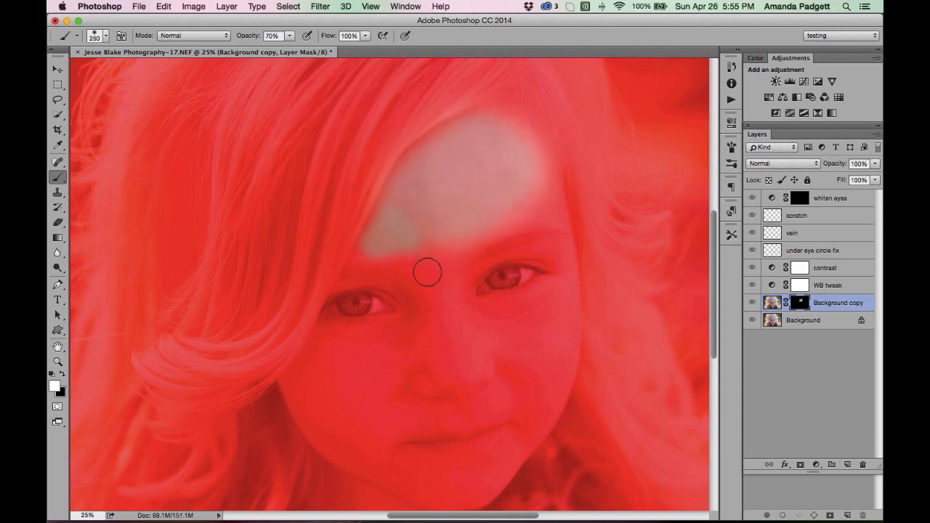
{"action": "mouse_move", "coordinate": [428, 272]}
{"action": "left_mouse_down"}
{"action": "mouse_move", "coordinate": [466, 224]}
{"action": "mouse_move", "coordinate": [533, 211]}
{"action": "mouse_move", "coordinate": [530, 174]}
{"action": "left_mouse_up"}
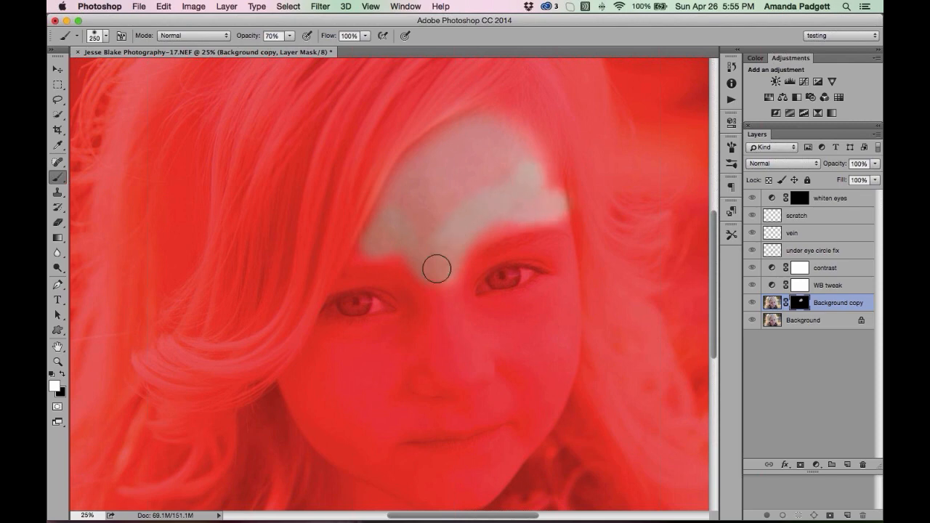
{"action": "mouse_move", "coordinate": [437, 269]}
{"action": "left_mouse_down"}
{"action": "mouse_move", "coordinate": [526, 318]}
{"action": "mouse_move", "coordinate": [480, 314]}
{"action": "mouse_move", "coordinate": [556, 303]}
{"action": "mouse_move", "coordinate": [554, 367]}
{"action": "left_mouse_up"}
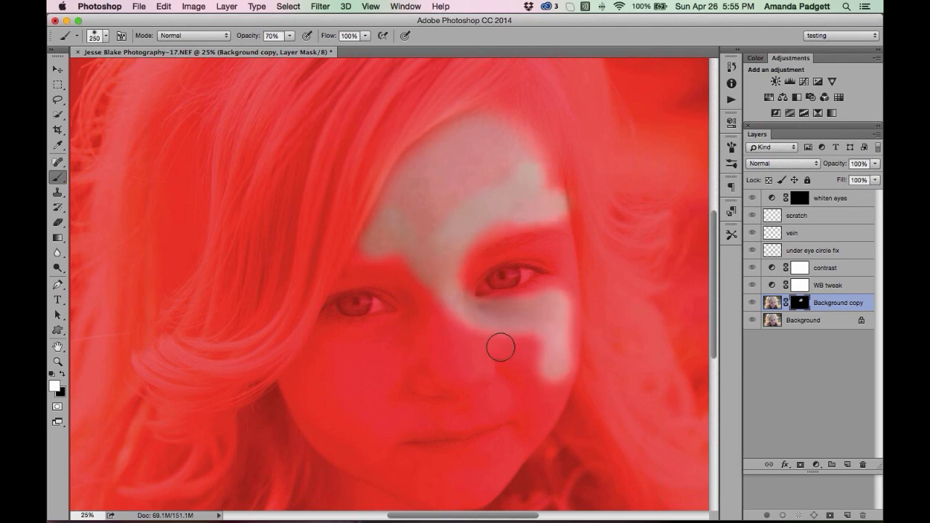
{"action": "mouse_move", "coordinate": [500, 347]}
{"action": "left_mouse_down"}
{"action": "mouse_move", "coordinate": [450, 331]}
{"action": "mouse_move", "coordinate": [434, 346]}
{"action": "mouse_move", "coordinate": [429, 294]}
{"action": "mouse_move", "coordinate": [411, 274]}
{"action": "mouse_move", "coordinate": [411, 319]}
{"action": "mouse_move", "coordinate": [386, 347]}
{"action": "mouse_move", "coordinate": [320, 364]}
{"action": "mouse_move", "coordinate": [363, 333]}
{"action": "left_mouse_up"}
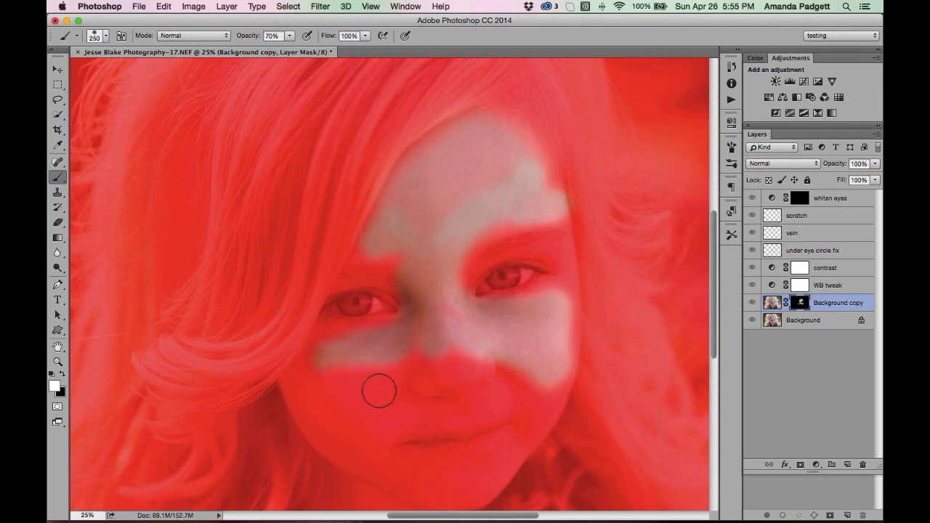
Reveal the left cheek with a 600-pixel brush and beside the nose at 175, then hide the overlay
{"action": "key", "text": "bracketright"}
{"action": "key", "text": "bracketright"}
{"action": "key", "text": "bracketright"}
{"action": "mouse_move", "coordinate": [363, 385]}
{"action": "left_mouse_down"}
{"action": "mouse_move", "coordinate": [345, 416]}
{"action": "mouse_move", "coordinate": [338, 400]}
{"action": "mouse_move", "coordinate": [319, 396]}
{"action": "mouse_move", "coordinate": [363, 446]}
{"action": "left_mouse_up"}
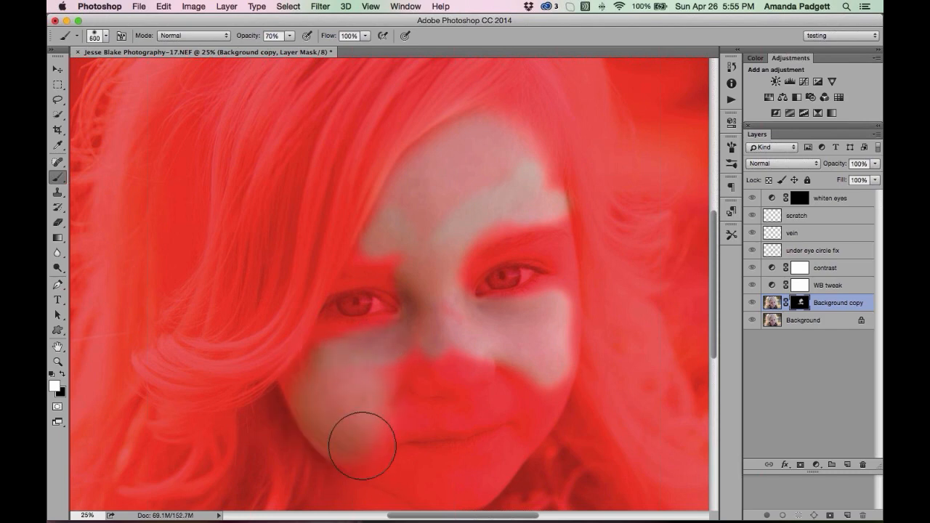
{"action": "key", "text": "bracketleft"}
{"action": "key", "text": "bracketleft"}
{"action": "key", "text": "bracketleft"}
{"action": "key", "text": "bracketleft"}
{"action": "key", "text": "bracketleft"}
{"action": "key", "text": "bracketleft"}
{"action": "mouse_move", "coordinate": [411, 359]}
{"action": "left_mouse_down"}
{"action": "mouse_move", "coordinate": [399, 385]}
{"action": "mouse_move", "coordinate": [429, 358]}
{"action": "mouse_move", "coordinate": [417, 346]}
{"action": "mouse_move", "coordinate": [383, 380]}
{"action": "mouse_move", "coordinate": [469, 361]}
{"action": "mouse_move", "coordinate": [430, 373]}
{"action": "mouse_move", "coordinate": [493, 367]}
{"action": "mouse_move", "coordinate": [527, 389]}
{"action": "mouse_move", "coordinate": [518, 382]}
{"action": "mouse_move", "coordinate": [499, 401]}
{"action": "mouse_move", "coordinate": [418, 417]}
{"action": "mouse_move", "coordinate": [427, 417]}
{"action": "mouse_move", "coordinate": [382, 435]}
{"action": "mouse_move", "coordinate": [368, 466]}
{"action": "mouse_move", "coordinate": [442, 477]}
{"action": "mouse_move", "coordinate": [501, 463]}
{"action": "mouse_move", "coordinate": [520, 433]}
{"action": "mouse_move", "coordinate": [489, 485]}
{"action": "mouse_move", "coordinate": [431, 499]}
{"action": "mouse_move", "coordinate": [386, 483]}
{"action": "mouse_move", "coordinate": [540, 449]}
{"action": "mouse_move", "coordinate": [555, 391]}
{"action": "mouse_move", "coordinate": [522, 420]}
{"action": "mouse_move", "coordinate": [545, 399]}
{"action": "mouse_move", "coordinate": [563, 352]}
{"action": "mouse_move", "coordinate": [560, 290]}
{"action": "mouse_move", "coordinate": [526, 339]}
{"action": "mouse_move", "coordinate": [439, 356]}
{"action": "mouse_move", "coordinate": [442, 375]}
{"action": "mouse_move", "coordinate": [417, 377]}
{"action": "mouse_move", "coordinate": [442, 380]}
{"action": "mouse_move", "coordinate": [455, 334]}
{"action": "mouse_move", "coordinate": [443, 277]}
{"action": "mouse_move", "coordinate": [400, 258]}
{"action": "mouse_move", "coordinate": [405, 249]}
{"action": "mouse_move", "coordinate": [419, 300]}
{"action": "mouse_move", "coordinate": [348, 353]}
{"action": "mouse_move", "coordinate": [326, 347]}
{"action": "mouse_move", "coordinate": [294, 382]}
{"action": "mouse_move", "coordinate": [353, 455]}
{"action": "mouse_move", "coordinate": [350, 465]}
{"action": "mouse_move", "coordinate": [438, 493]}
{"action": "mouse_move", "coordinate": [479, 493]}
{"action": "mouse_move", "coordinate": [382, 453]}
{"action": "mouse_move", "coordinate": [436, 477]}
{"action": "mouse_move", "coordinate": [489, 473]}
{"action": "mouse_move", "coordinate": [518, 447]}
{"action": "mouse_move", "coordinate": [529, 415]}
{"action": "mouse_move", "coordinate": [494, 407]}
{"action": "mouse_move", "coordinate": [420, 417]}
{"action": "mouse_move", "coordinate": [400, 407]}
{"action": "mouse_move", "coordinate": [497, 401]}
{"action": "mouse_move", "coordinate": [511, 381]}
{"action": "mouse_move", "coordinate": [585, 364]}
{"action": "left_mouse_up"}
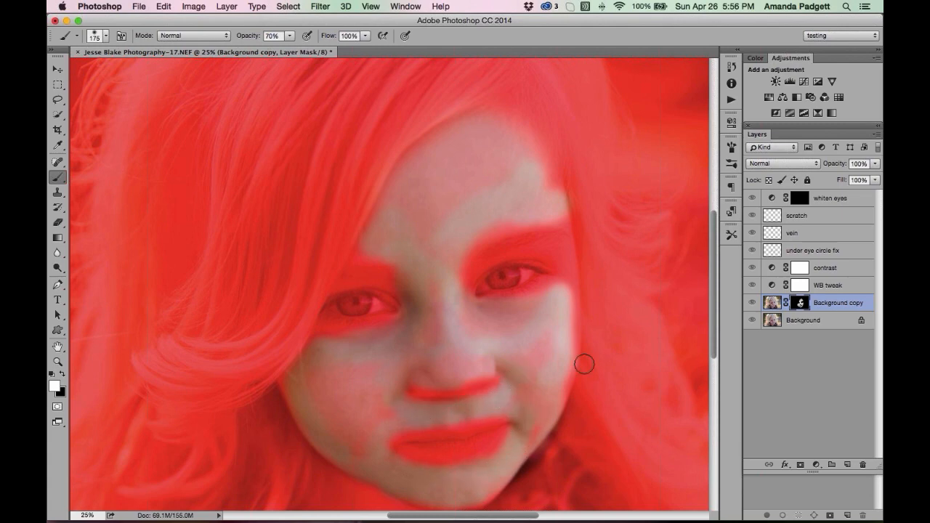
{"action": "key", "text": "backslash"}
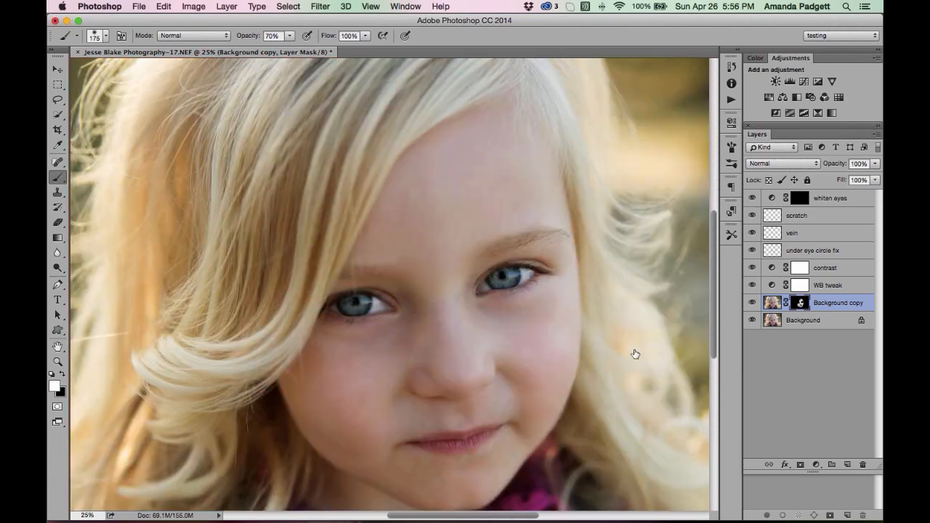
Apply a 5.4-pixel Gaussian Blur to Background copy's image pixels
{"action": "left_click", "coordinate": [772, 305]}
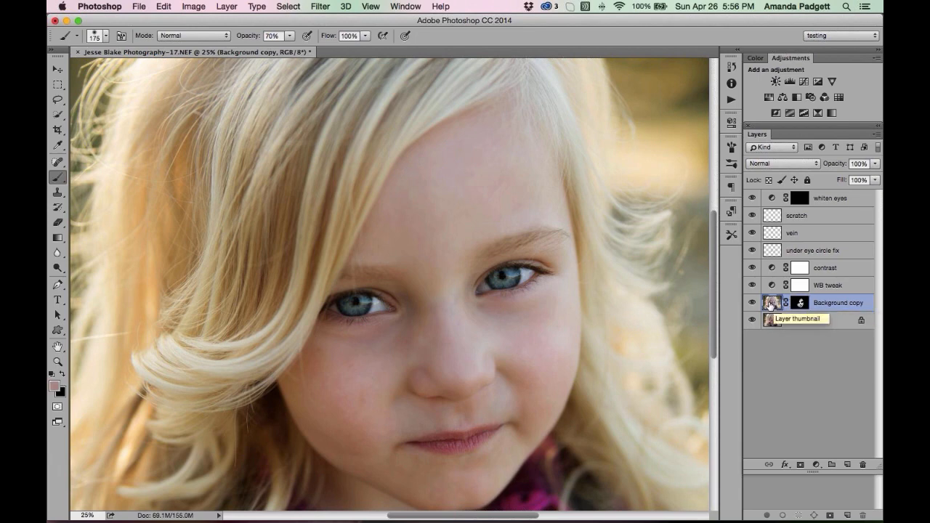
{"action": "left_click", "coordinate": [800, 303]}
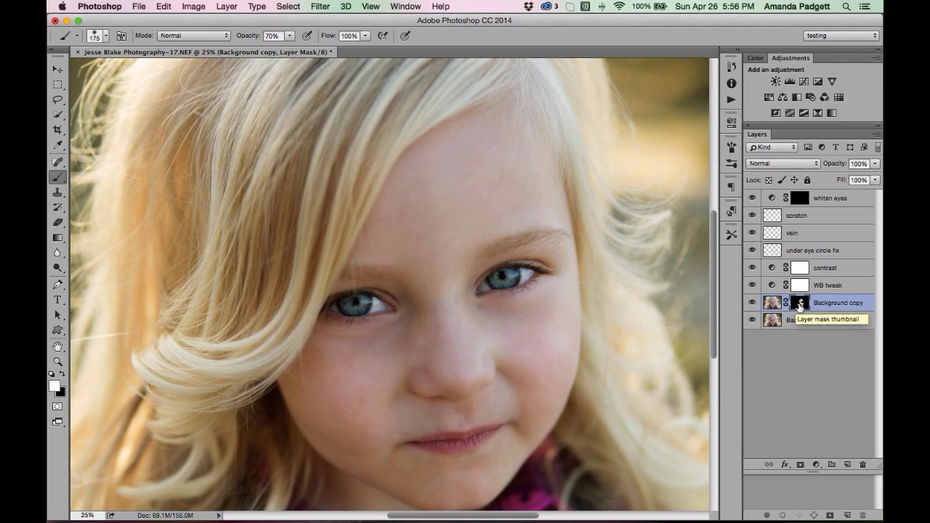
{"action": "left_click", "coordinate": [774, 307]}
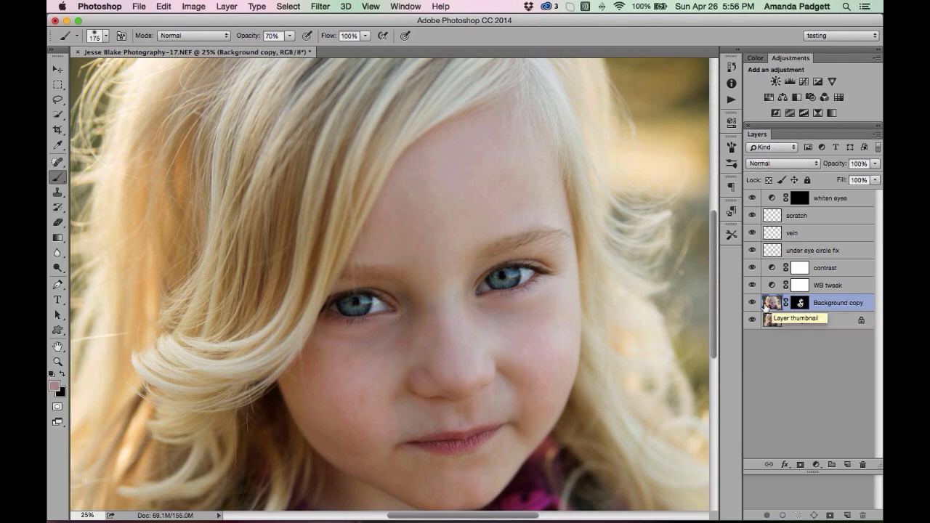
{"action": "left_click", "coordinate": [315, 6]}
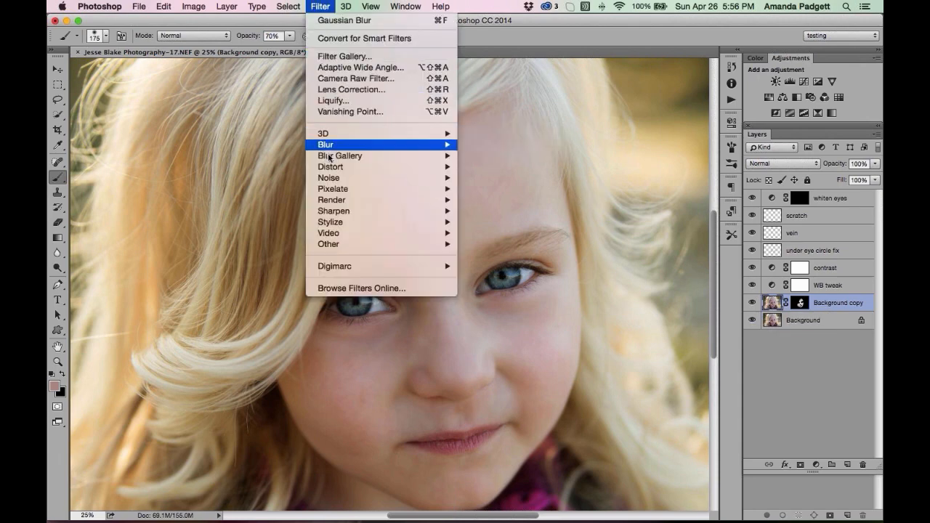
{"action": "mouse_move", "coordinate": [331, 148]}
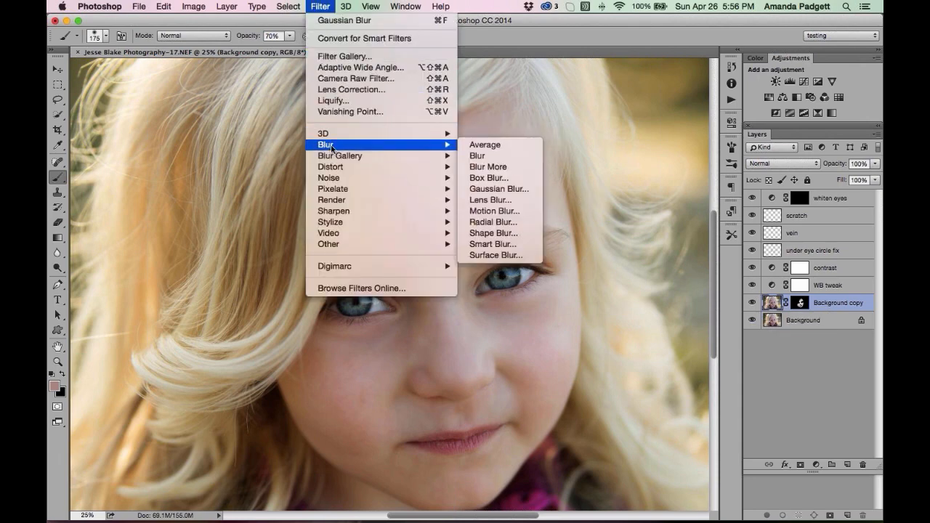
{"action": "left_click", "coordinate": [532, 187]}
{"action": "left_click_drag", "start_coordinate": [416, 331], "coordinate": [415, 333]}
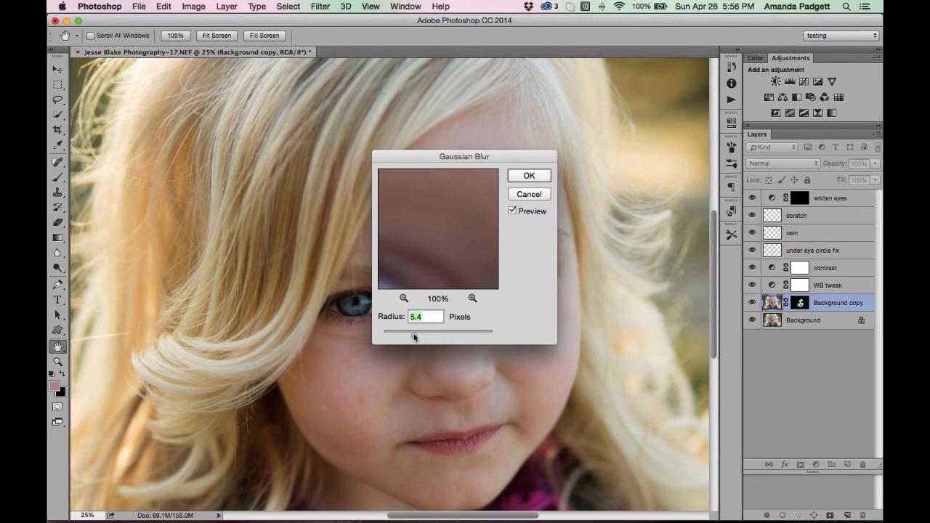
{"action": "left_click", "coordinate": [518, 178]}
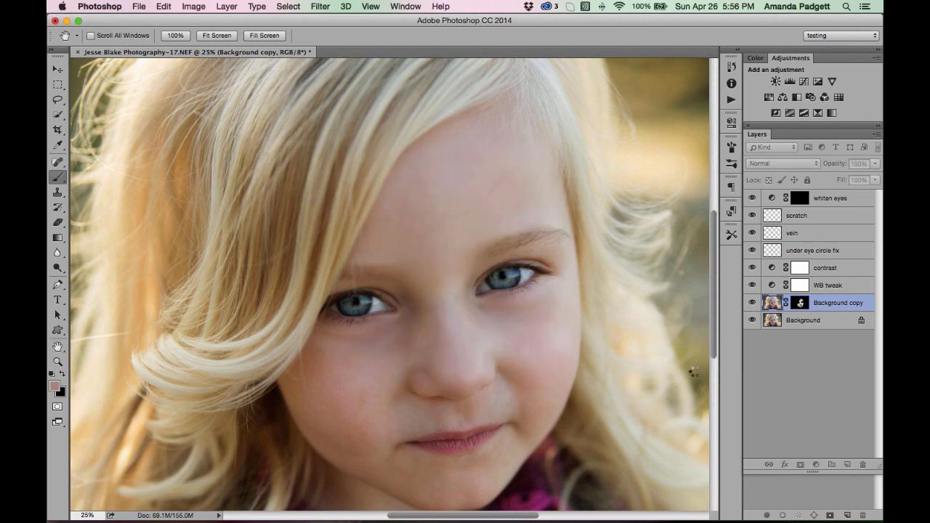
Lower Background copy's opacity, target its mask again, and zoom out to the whole portrait
{"action": "key", "text": "b"}
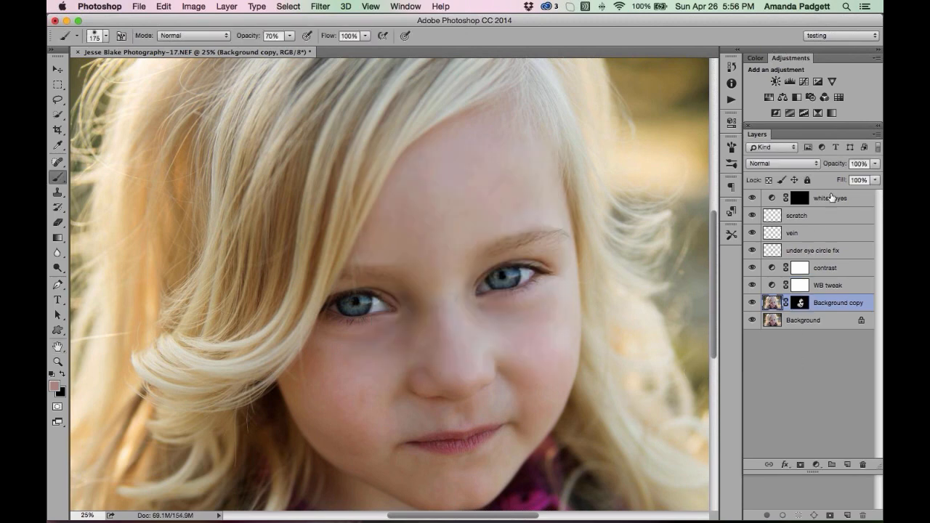
{"action": "left_click_drag", "start_coordinate": [840, 166], "coordinate": [825, 167]}
{"action": "left_click", "coordinate": [800, 302]}
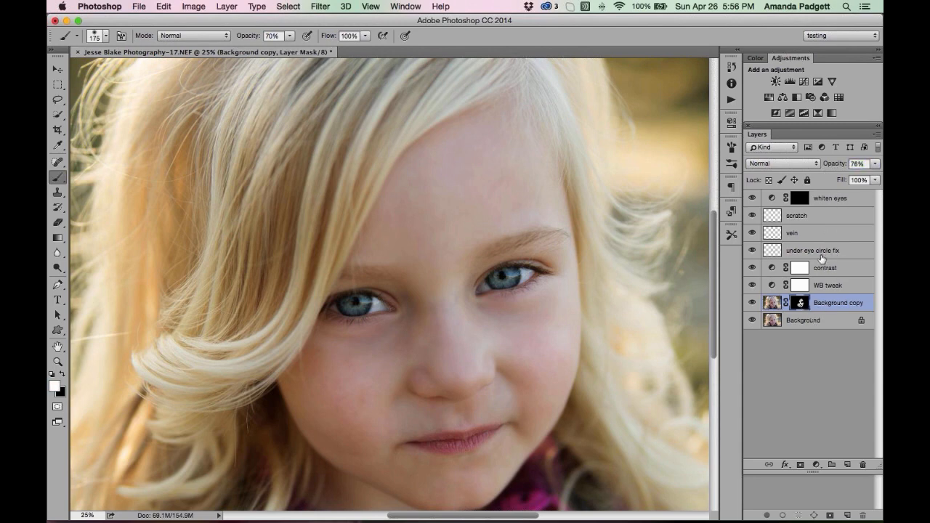
{"action": "key", "text": "super+minus"}
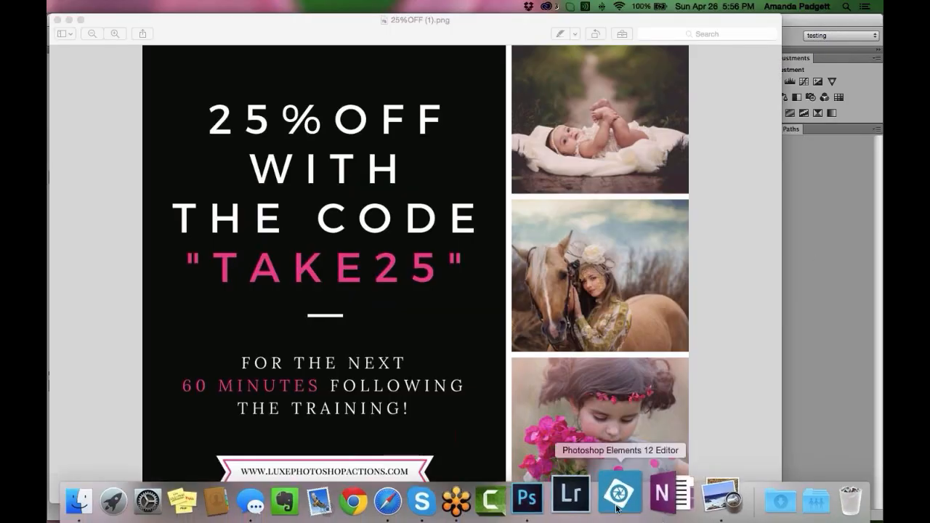
Back in Photoshop, set Background copy to 83% opacity, compare against the original, then select Background
{"action": "left_click", "coordinate": [554, 499]}
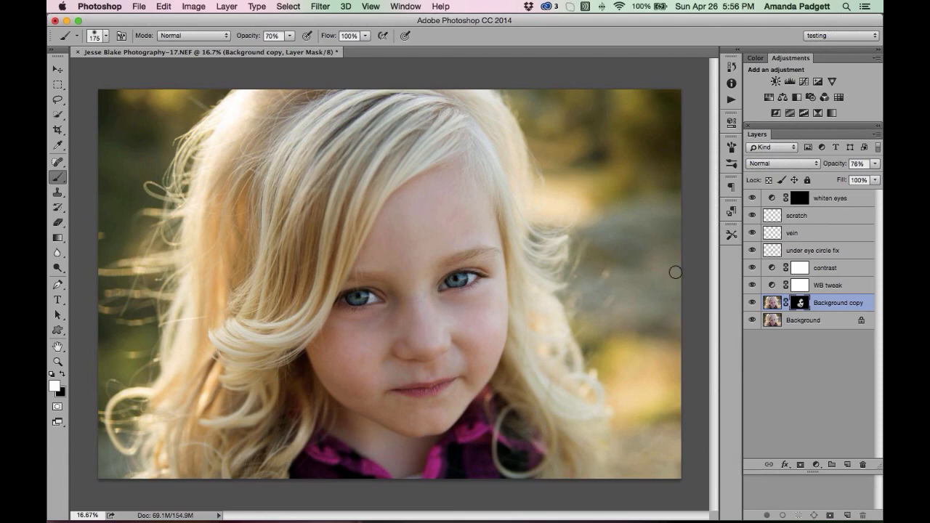
{"action": "left_click_drag", "start_coordinate": [833, 165], "coordinate": [838, 164]}
{"action": "left_click", "coordinate": [753, 320], "text": "alt"}
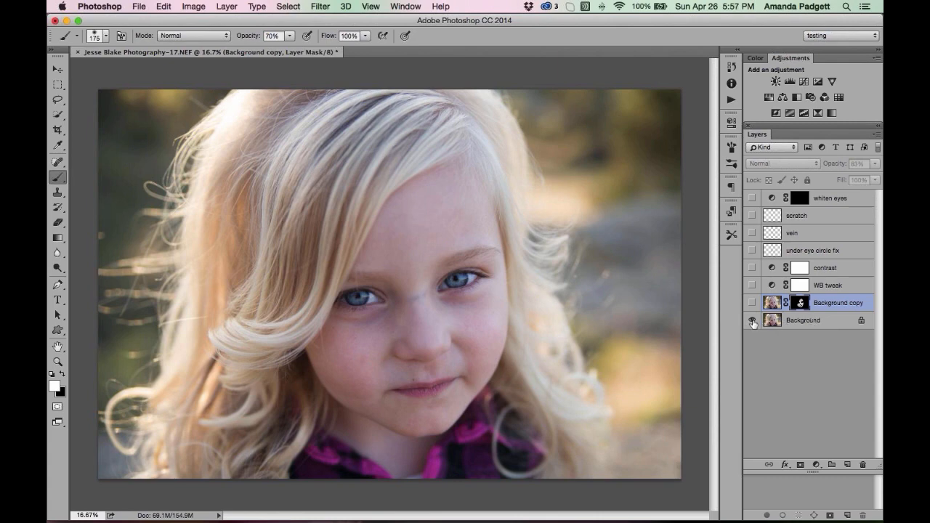
{"action": "left_click", "coordinate": [753, 322], "text": "alt"}
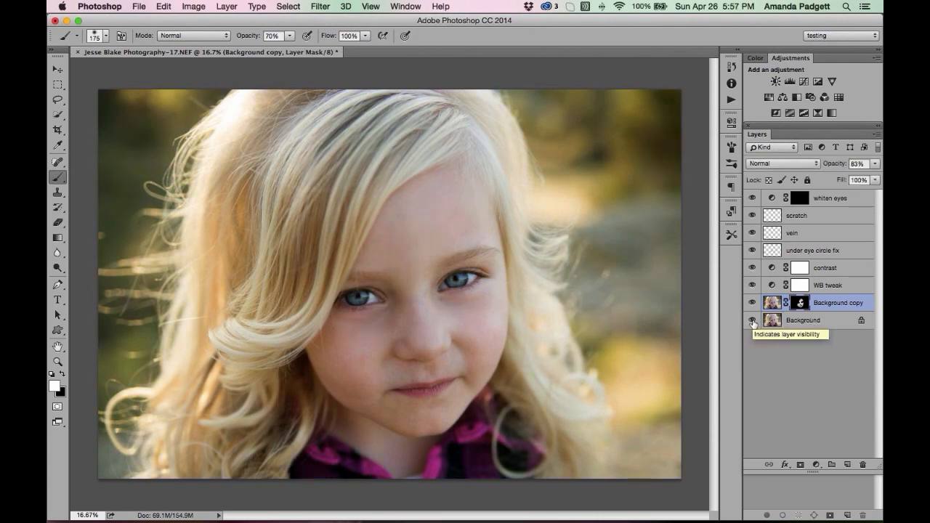
{"action": "left_click", "coordinate": [753, 322], "text": "alt"}
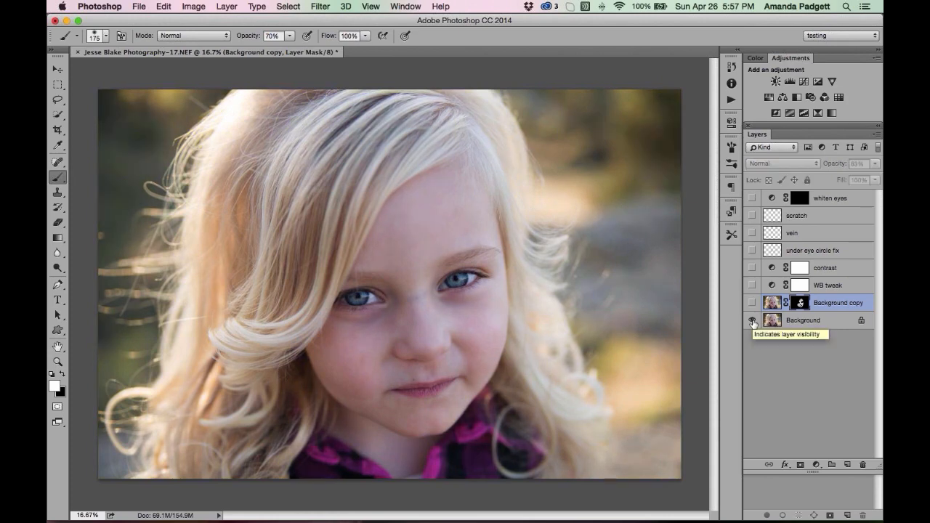
{"action": "left_click", "coordinate": [753, 322], "text": "alt"}
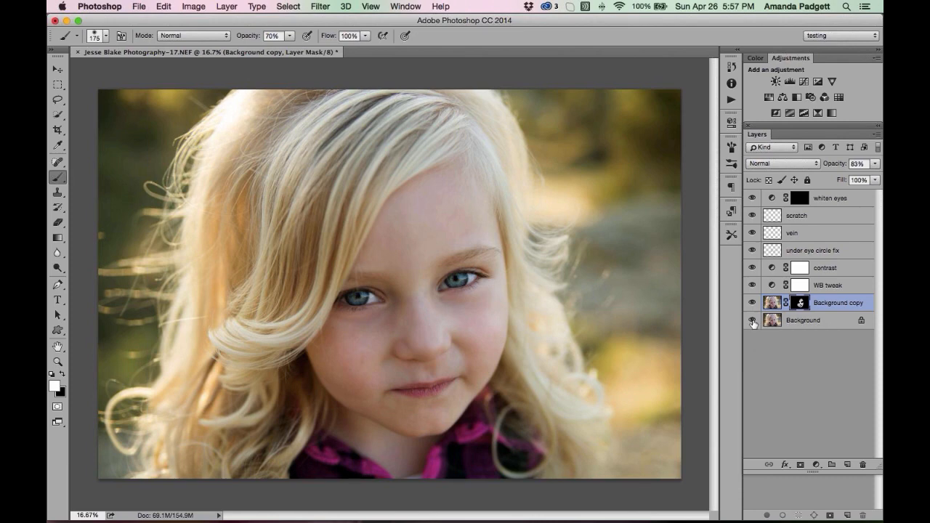
{"action": "left_click", "coordinate": [802, 321]}
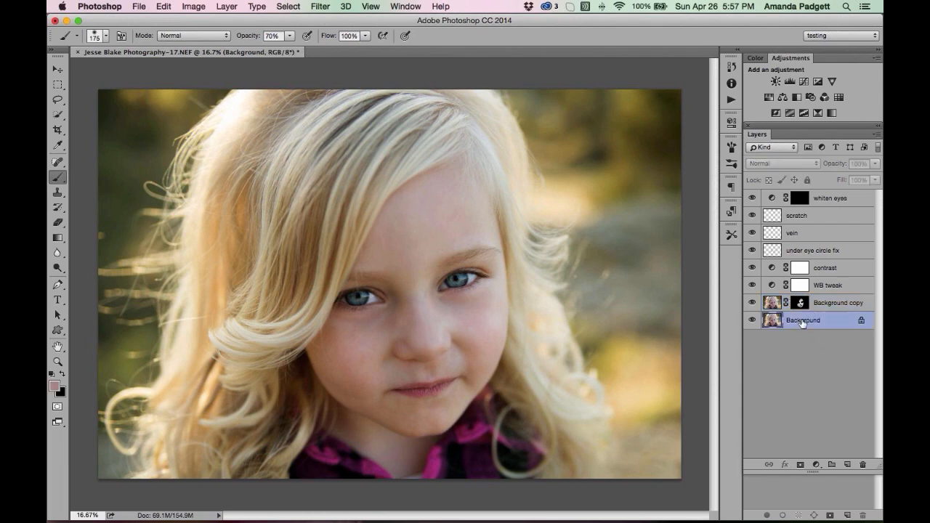
Duplicate Background as Background copy 2 and move it to the top, above whiten eyes
{"action": "key", "text": "super+j"}
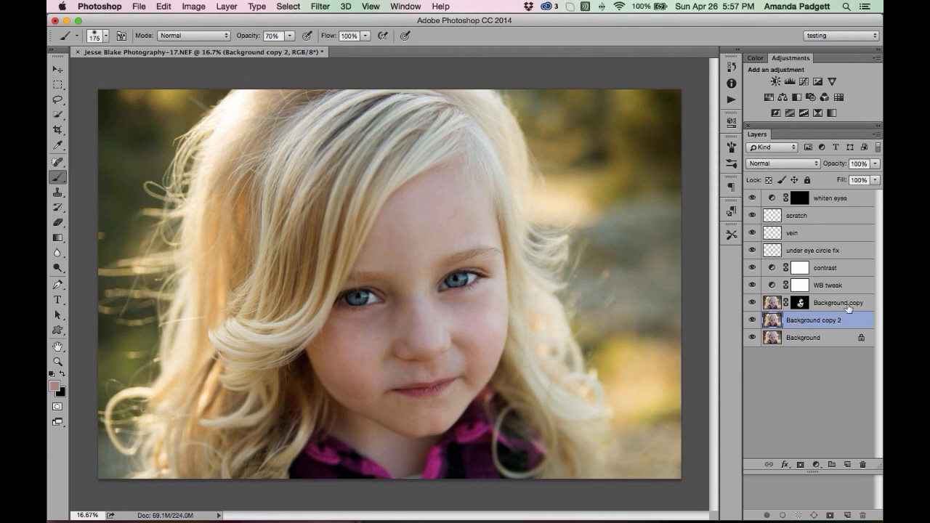
{"action": "left_click_drag", "start_coordinate": [809, 324], "coordinate": [798, 196]}
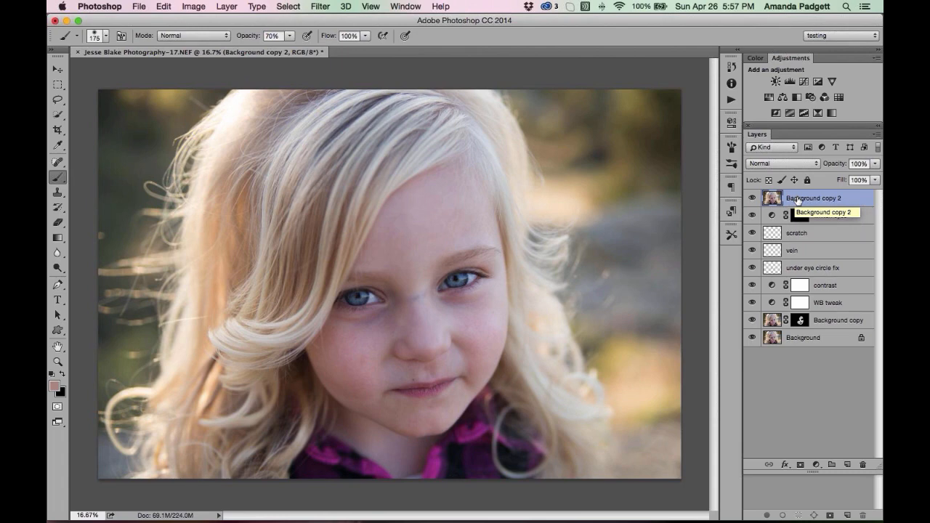
{"action": "left_click_drag", "start_coordinate": [798, 197], "coordinate": [805, 329]}
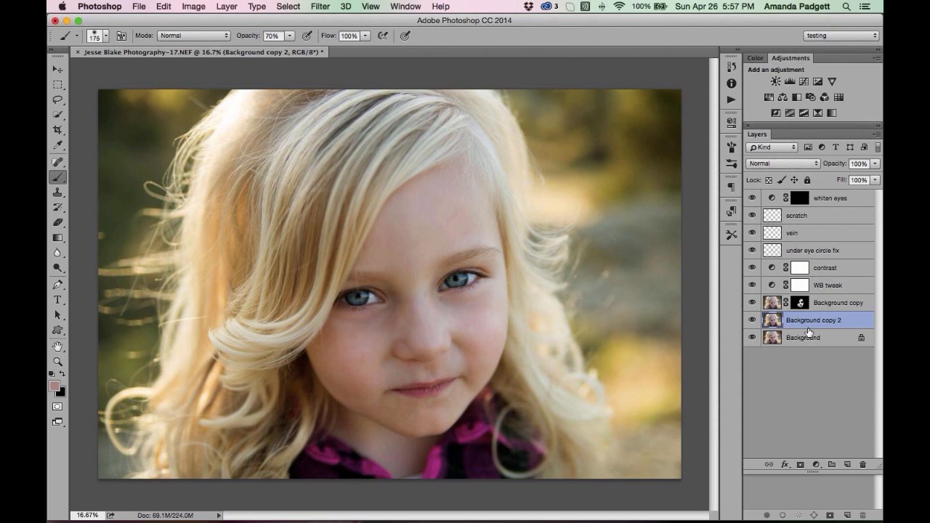
{"action": "left_click_drag", "start_coordinate": [810, 322], "coordinate": [805, 198]}
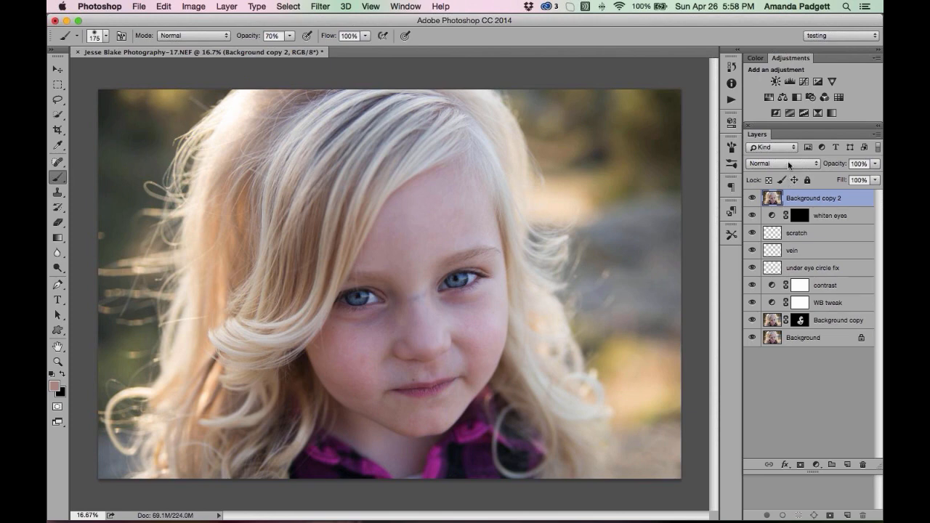
Try Soft Light blending on Background copy 2, revert to Normal, then delete the layer
{"action": "left_click", "coordinate": [783, 164]}
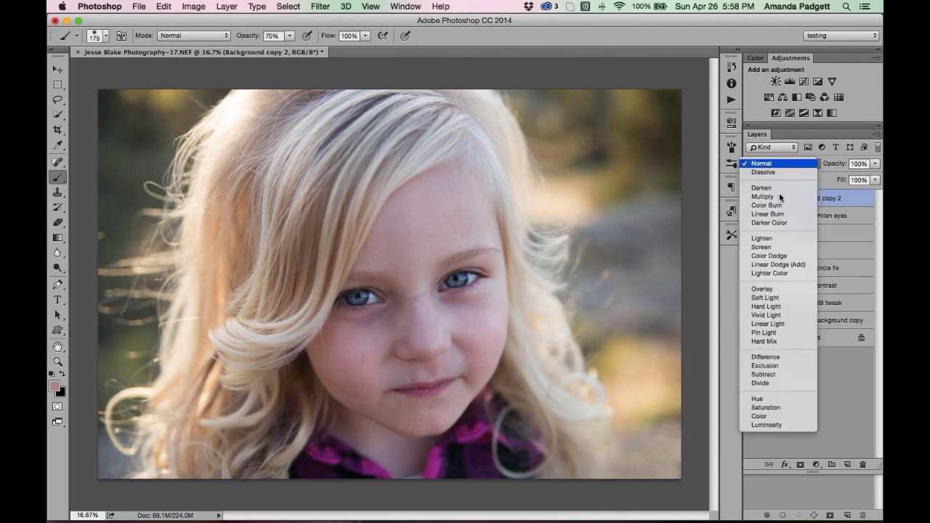
{"action": "left_click", "coordinate": [774, 298]}
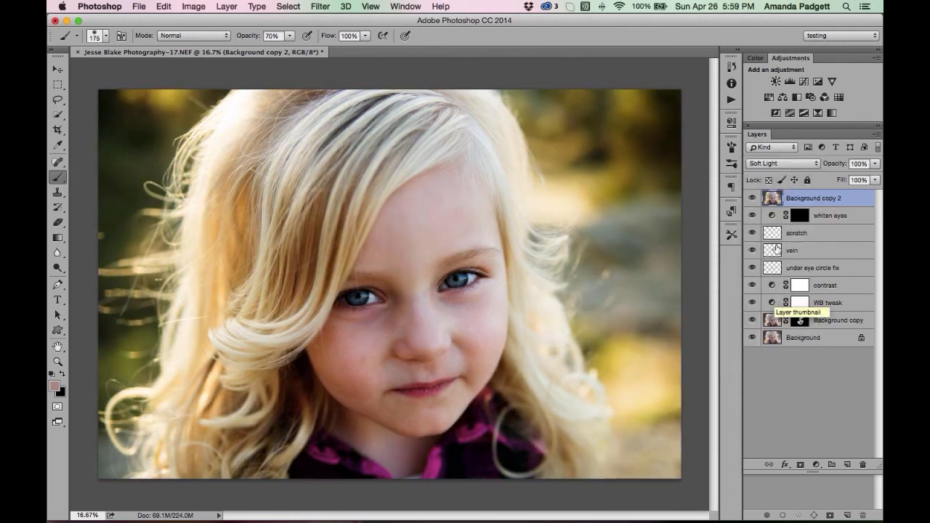
{"action": "left_click", "coordinate": [781, 165]}
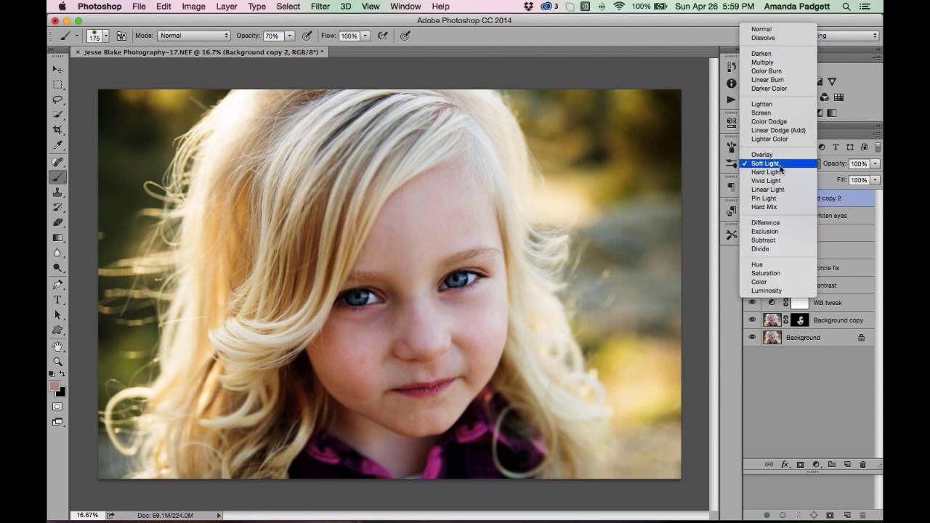
{"action": "left_click", "coordinate": [773, 33]}
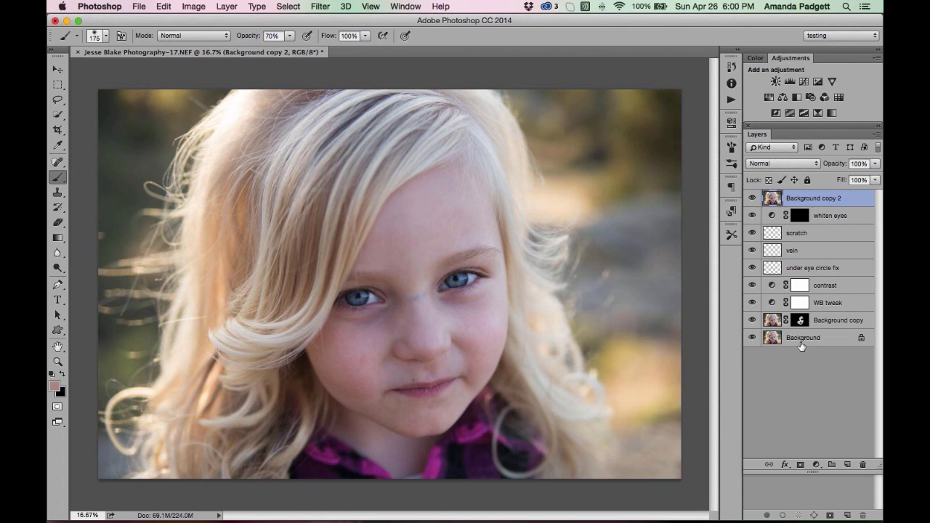
{"action": "key", "text": "Delete"}
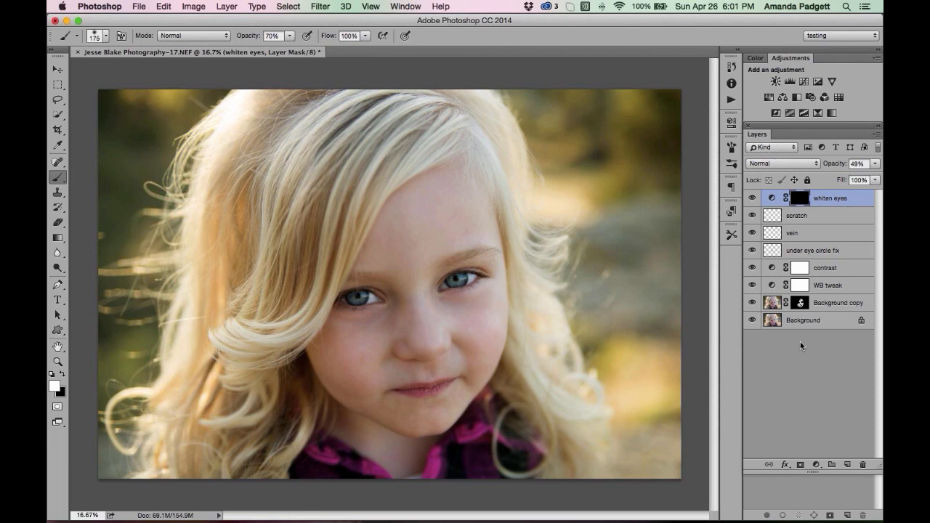
Rename Snapshot 2 to 'clean edit' and revert the image to the original file snapshot
{"action": "left_click", "coordinate": [731, 67]}
{"action": "scroll", "coordinate": [678, 232], "scroll_direction": "up", "scroll_amount": 2}
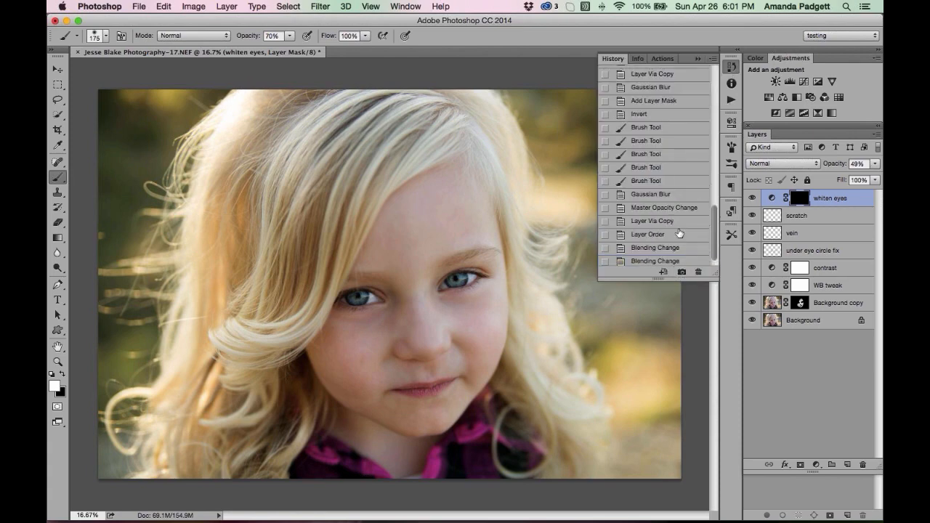
{"action": "scroll", "coordinate": [678, 233], "scroll_direction": "up", "scroll_amount": 10}
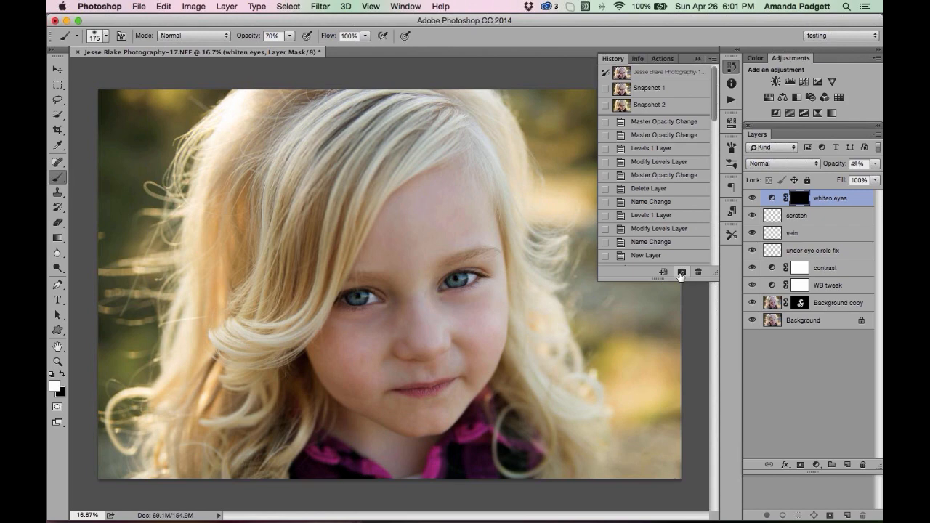
{"action": "double_click", "coordinate": [649, 105]}
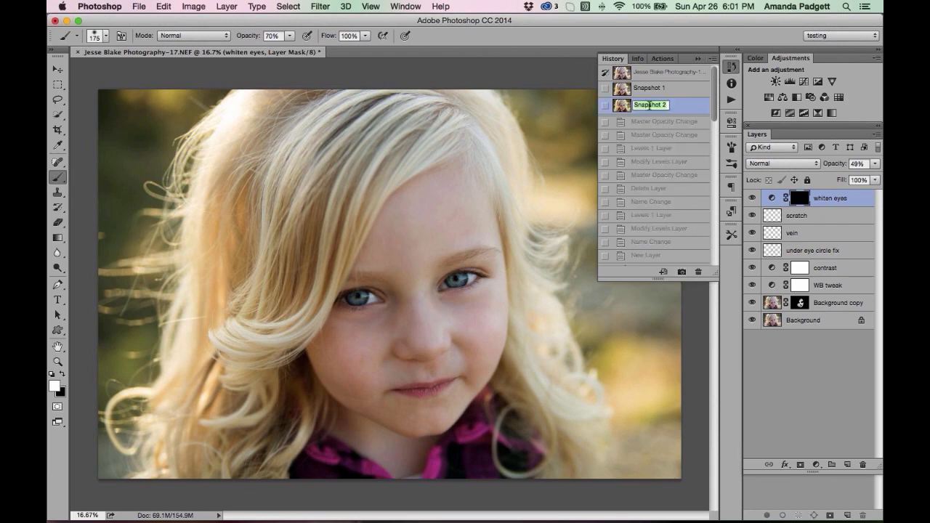
{"action": "type", "text": "clean edit"}
{"action": "key", "text": "Return"}
{"action": "left_click", "coordinate": [654, 74]}
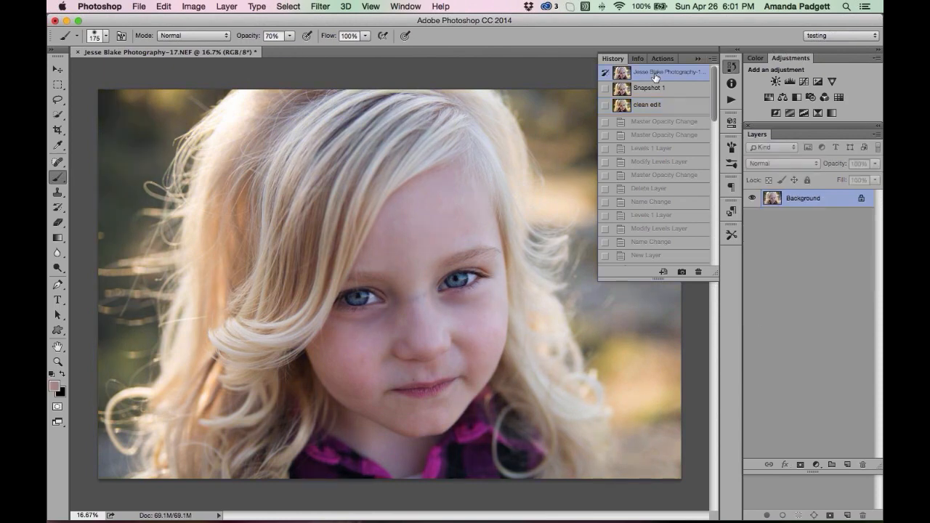
{"action": "left_click", "coordinate": [661, 59]}
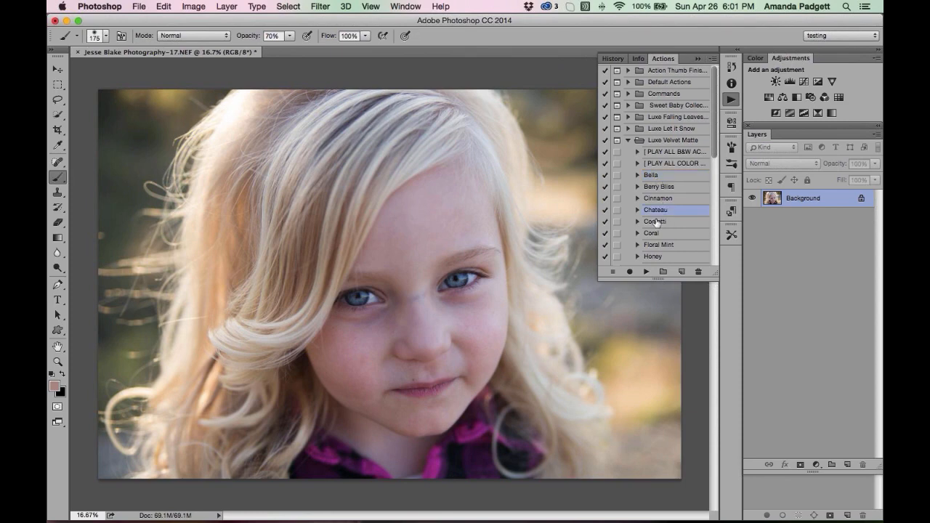
Play the Chateau action on the original photo and toggle the Chateau group to compare
{"action": "left_click", "coordinate": [646, 271]}
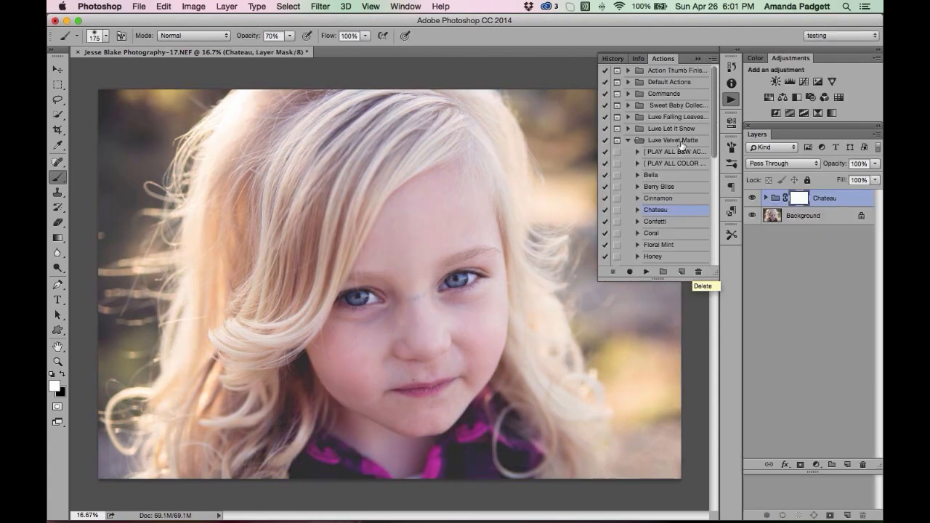
{"action": "left_click", "coordinate": [698, 59]}
{"action": "left_click", "coordinate": [752, 199]}
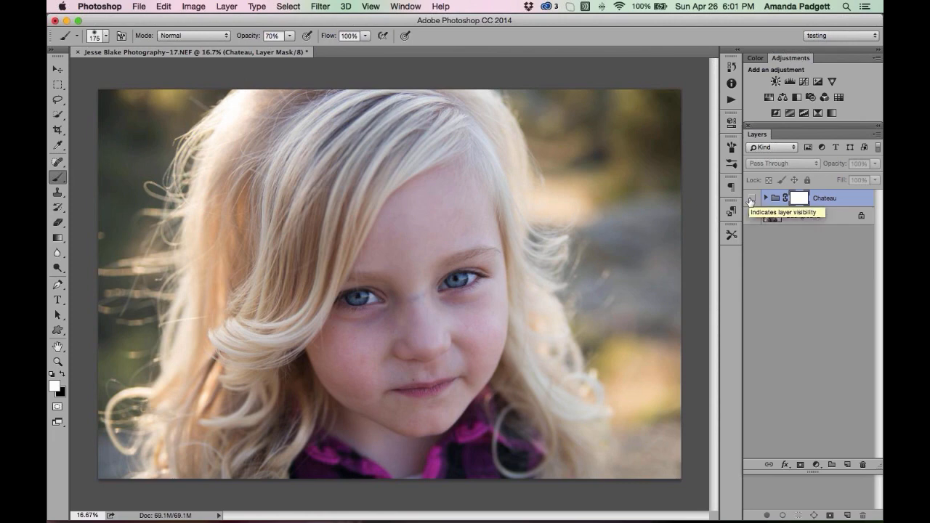
{"action": "left_click", "coordinate": [752, 200]}
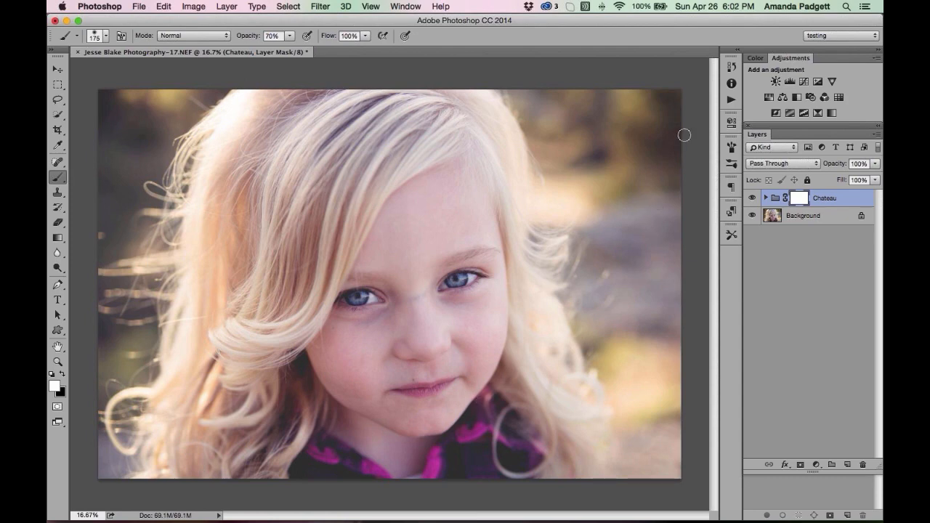
Rename Snapshot 2 to 'chateau' and revert the photo to the clean edit snapshot
{"action": "left_click", "coordinate": [729, 71]}
{"action": "scroll", "coordinate": [670, 194], "scroll_direction": "up", "scroll_amount": 1}
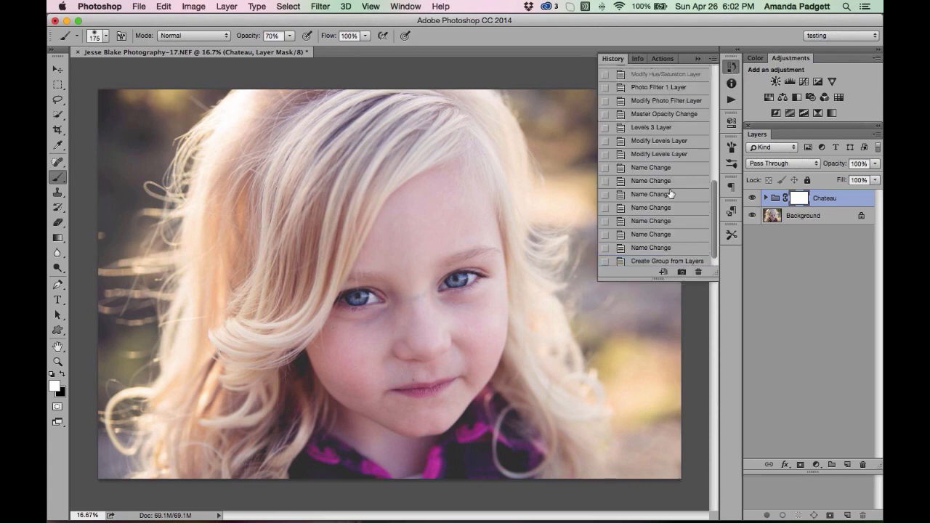
{"action": "scroll", "coordinate": [633, 155], "scroll_direction": "up", "scroll_amount": 10}
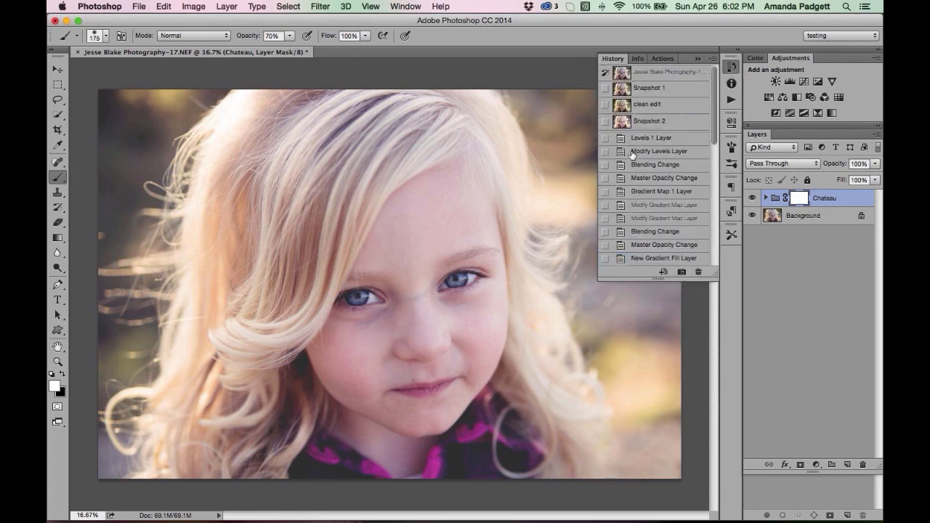
{"action": "double_click", "coordinate": [654, 122]}
{"action": "type", "text": "che"}
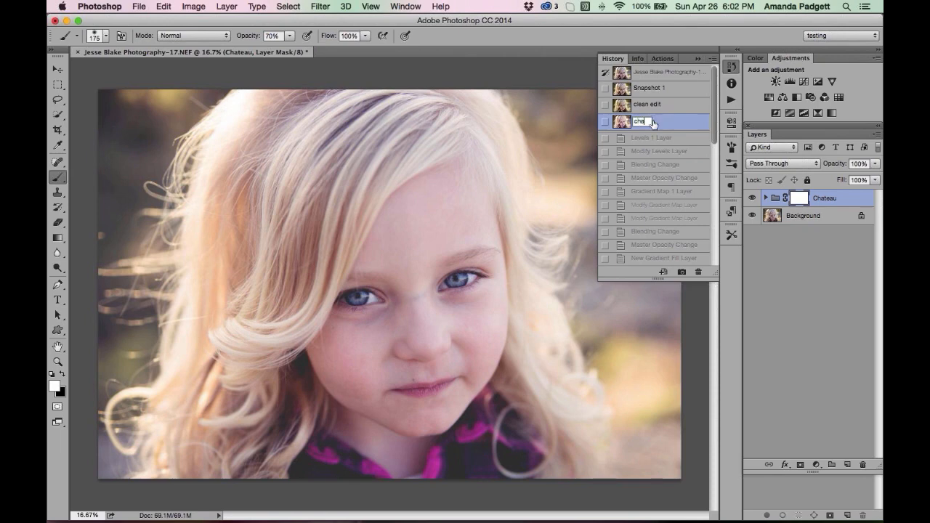
{"action": "type", "text": "teau"}
{"action": "key", "text": "Return"}
{"action": "left_click", "coordinate": [654, 107]}
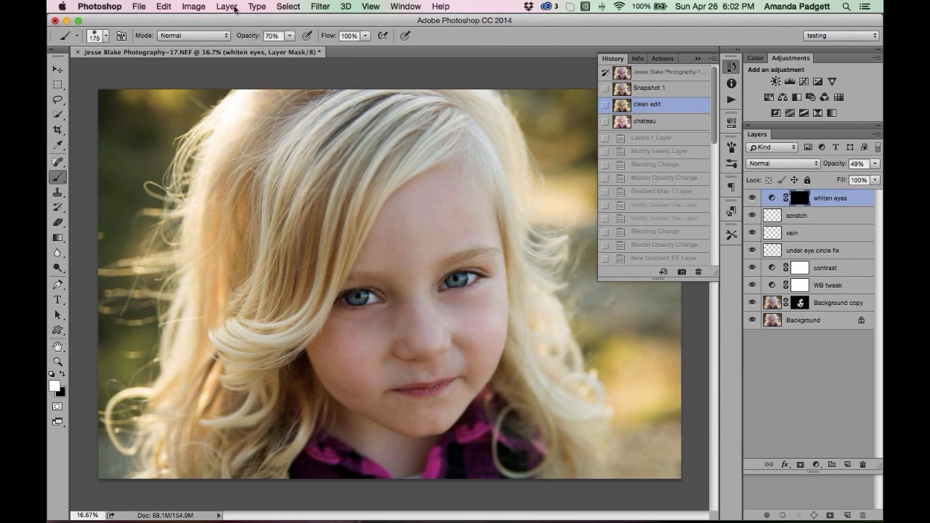
Flatten the clean edit into a single Background layer with Shift+Cmd+F
{"action": "left_click", "coordinate": [227, 6]}
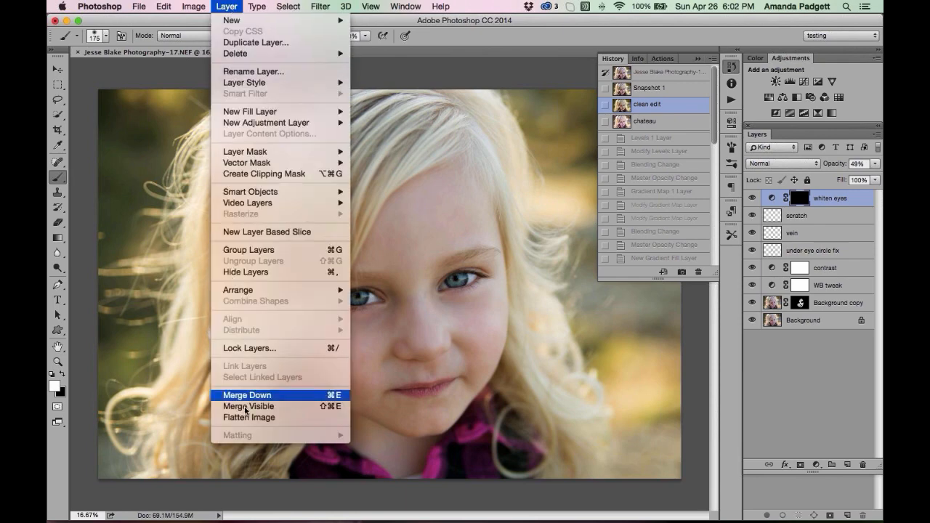
{"action": "left_click", "coordinate": [477, 374]}
{"action": "key", "text": "shift+super+f"}
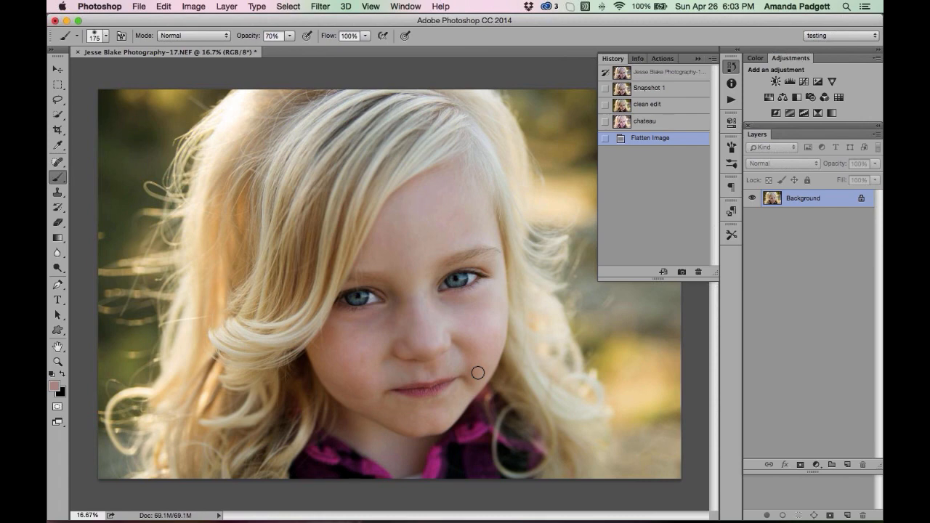
{"action": "left_click", "coordinate": [731, 99]}
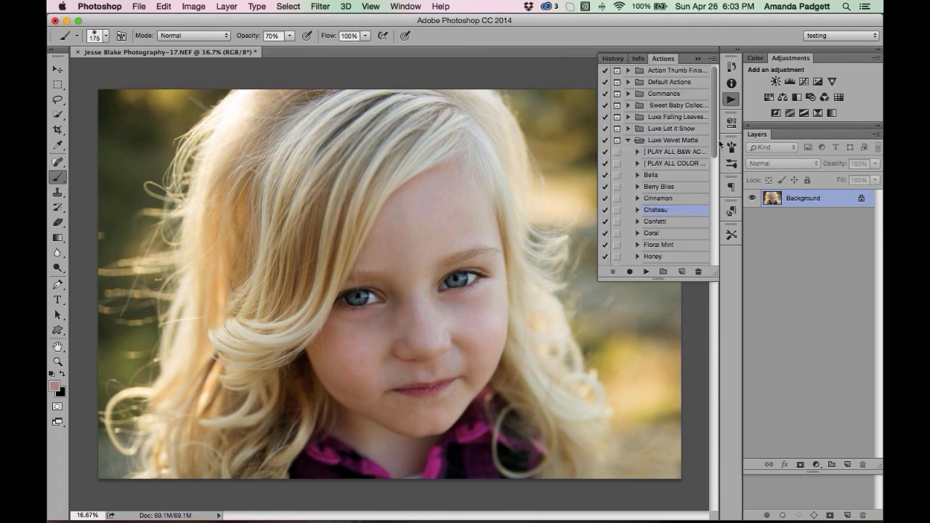
Play the Chateau action on the flattened photo and set the Chateau group to 89% opacity
{"action": "left_click", "coordinate": [646, 272]}
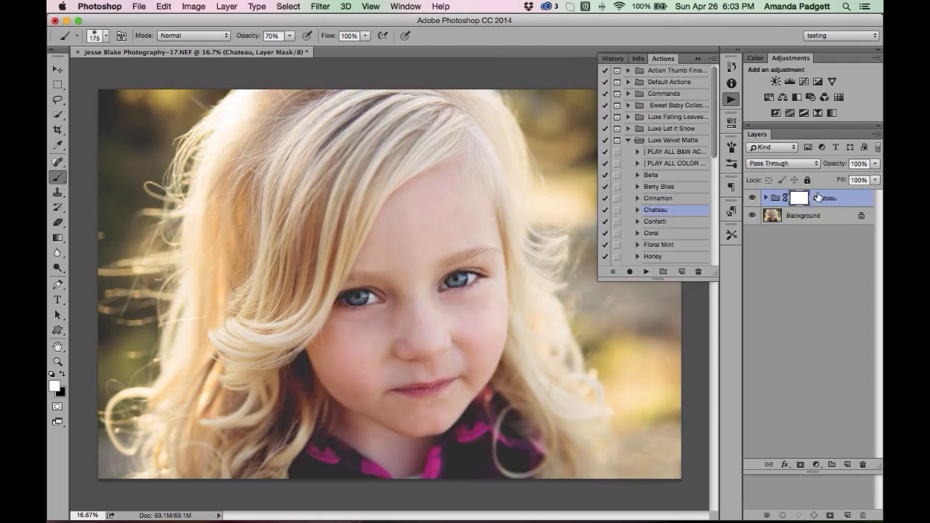
{"action": "left_click_drag", "start_coordinate": [839, 166], "coordinate": [832, 165]}
{"action": "left_click", "coordinate": [796, 203]}
Paint the Chateau mask off the face with a black 16%-opacity 1500 brush, then undo
{"action": "left_click", "coordinate": [290, 36]}
{"action": "left_click", "coordinate": [260, 48]}
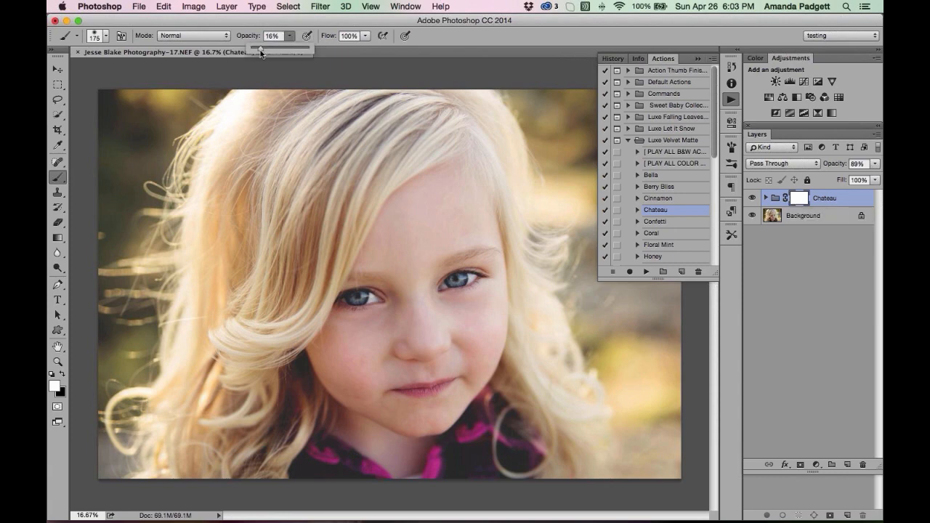
{"action": "key", "text": "x"}
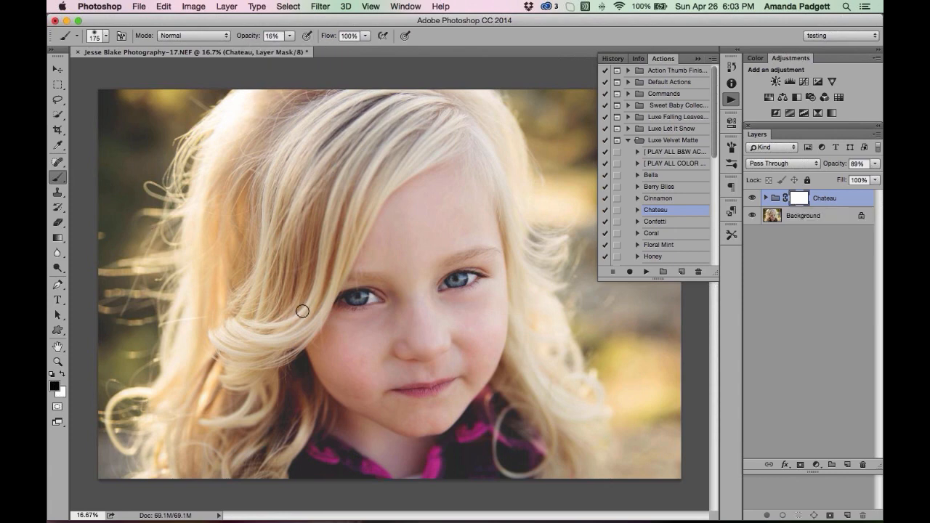
{"action": "key", "text": "bracketright"}
{"action": "key", "text": "bracketright"}
{"action": "key", "text": "bracketright"}
{"action": "key", "text": "bracketright"}
{"action": "key", "text": "bracketright"}
{"action": "key", "text": "bracketright"}
{"action": "key", "text": "bracketright"}
{"action": "key", "text": "bracketright"}
{"action": "key", "text": "bracketright"}
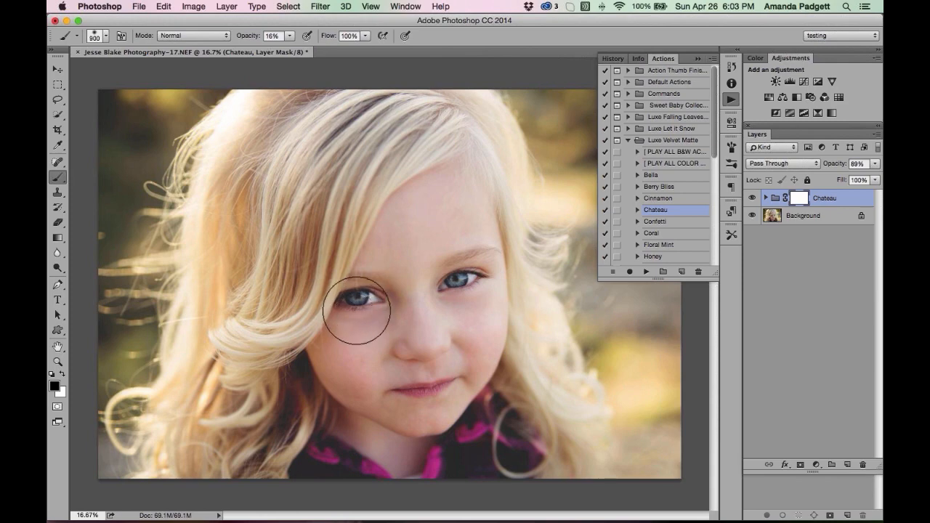
{"action": "key", "text": "bracketright"}
{"action": "key", "text": "bracketright"}
{"action": "key", "text": "bracketright"}
{"action": "key", "text": "bracketright"}
{"action": "key", "text": "bracketright"}
{"action": "key", "text": "bracketright"}
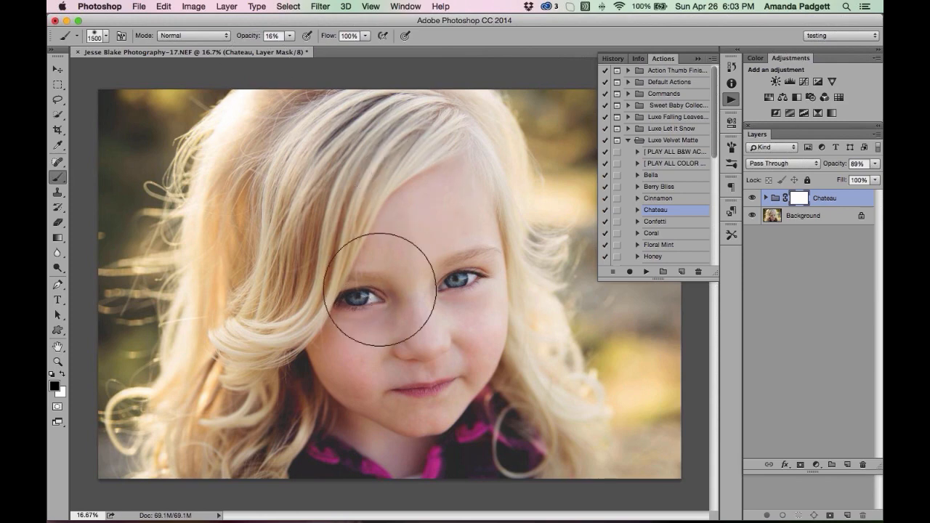
{"action": "mouse_move", "coordinate": [355, 369]}
{"action": "left_mouse_down"}
{"action": "mouse_move", "coordinate": [445, 323]}
{"action": "mouse_move", "coordinate": [442, 145]}
{"action": "left_mouse_up"}
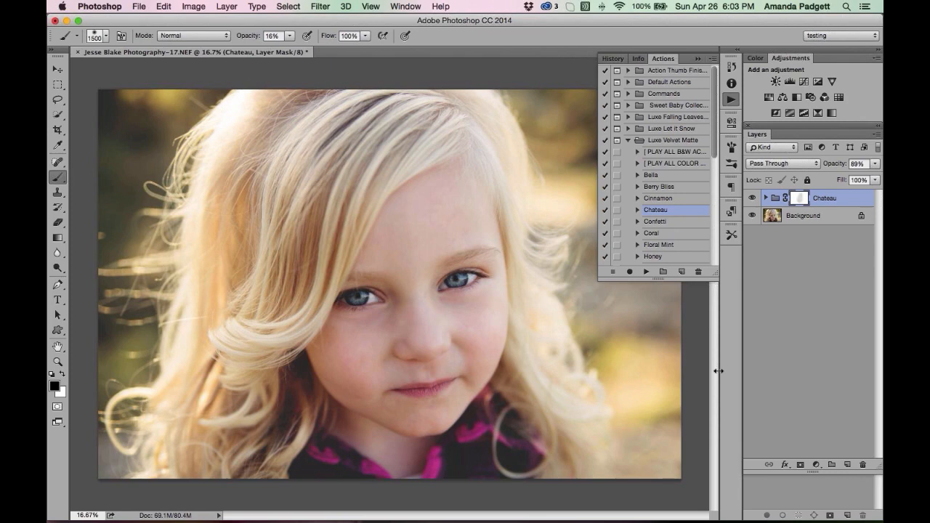
{"action": "key", "text": "super+z"}
Take a new history snapshot and compare the chateau snapshot against Snapshot 2
{"action": "left_click", "coordinate": [619, 58]}
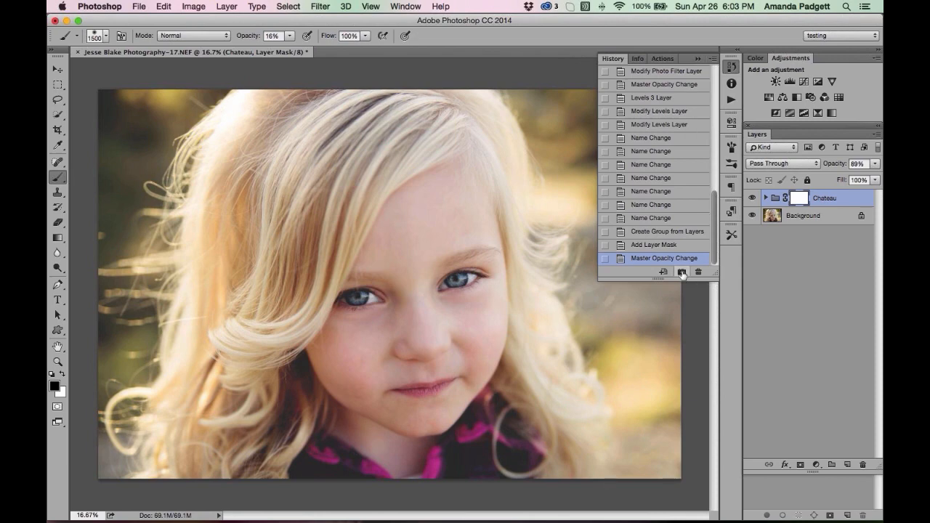
{"action": "left_click", "coordinate": [682, 273]}
{"action": "scroll", "coordinate": [658, 189], "scroll_direction": "up", "scroll_amount": 10}
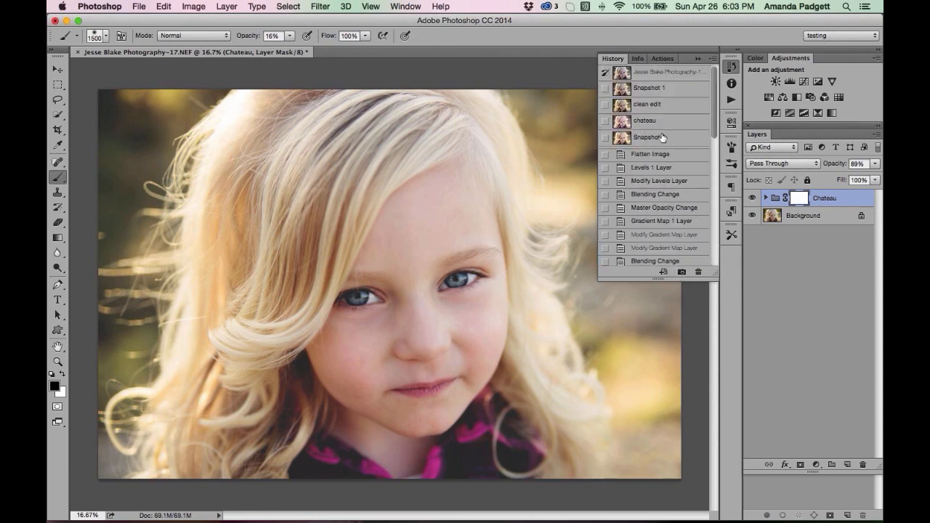
{"action": "left_click", "coordinate": [654, 122]}
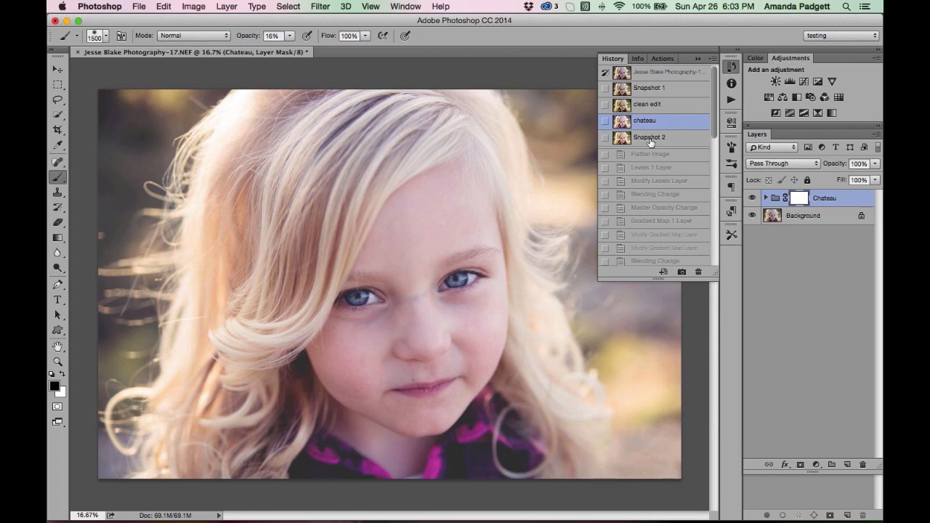
{"action": "left_click", "coordinate": [651, 141]}
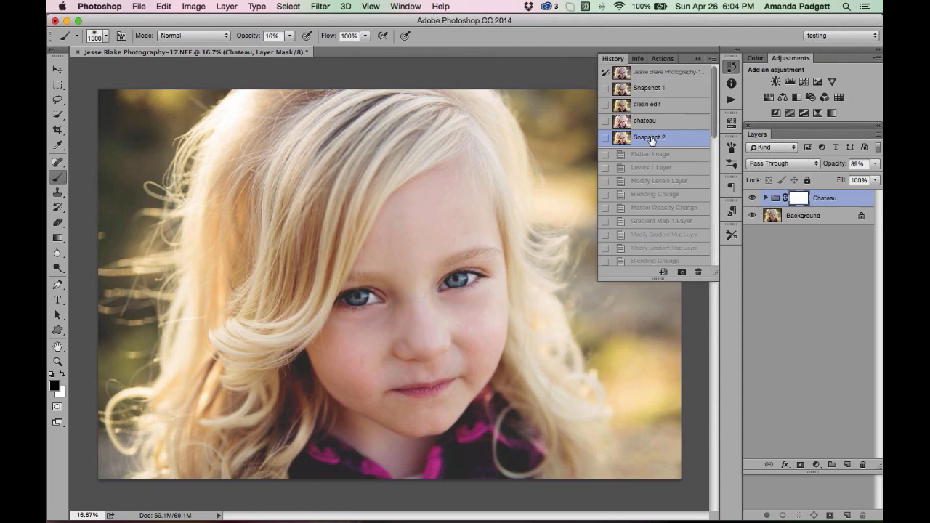
Rename Snapshot 2 to 'chateau on clean edit' and revert to the clean edit snapshot
{"action": "double_click", "coordinate": [651, 138]}
{"action": "type", "text": "chae"}
{"action": "type", "text": "eau on clean e"}
{"action": "type", "text": "dit"}
{"action": "key", "text": "Return"}
{"action": "left_click", "coordinate": [652, 106]}
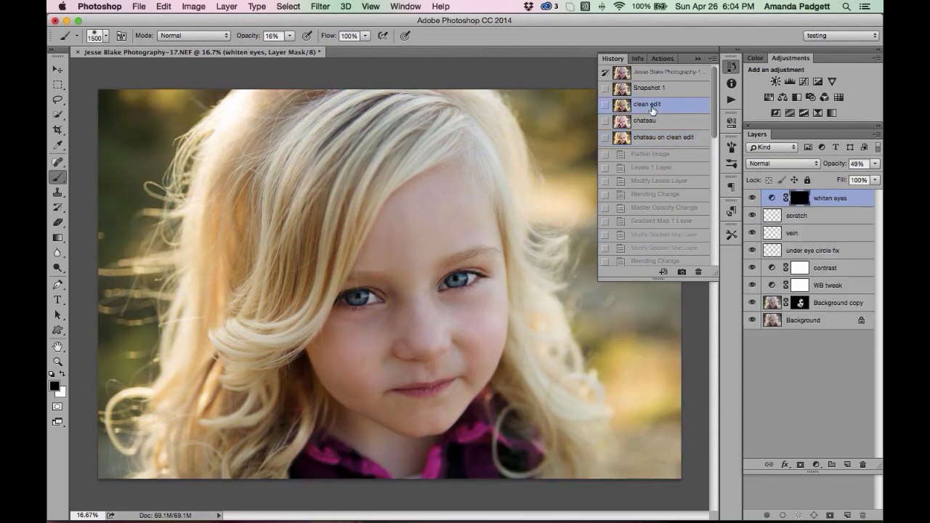
{"action": "left_click", "coordinate": [697, 58]}
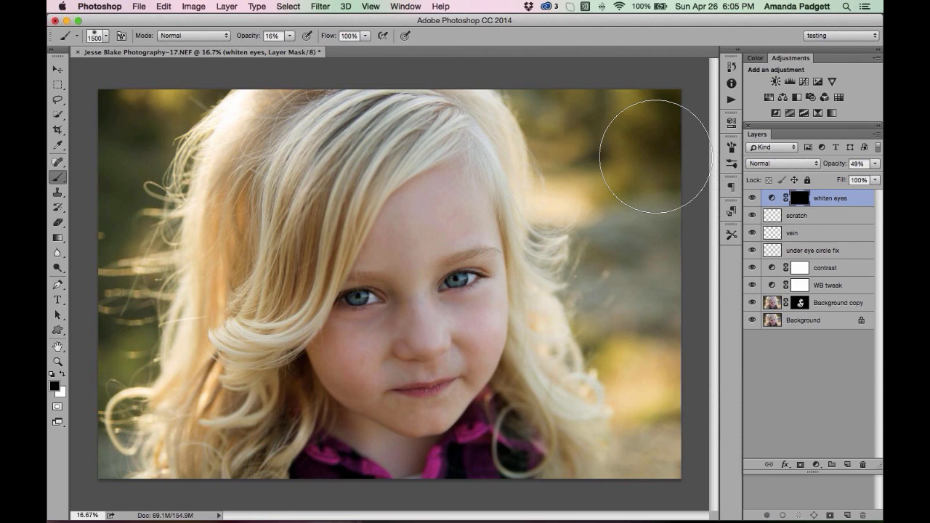
Flatten the image via Layer > Flatten Image and duplicate the Background as Layer 1
{"action": "left_click", "coordinate": [226, 6]}
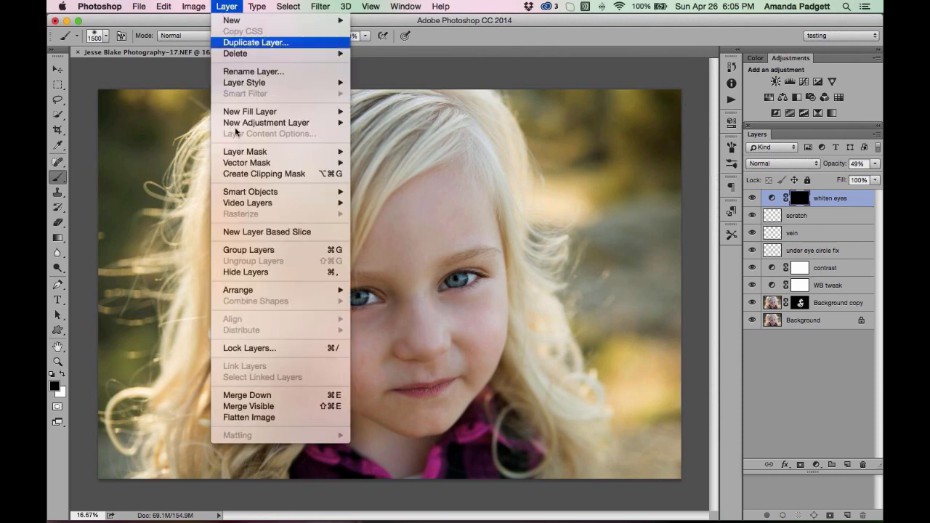
{"action": "left_click", "coordinate": [249, 417]}
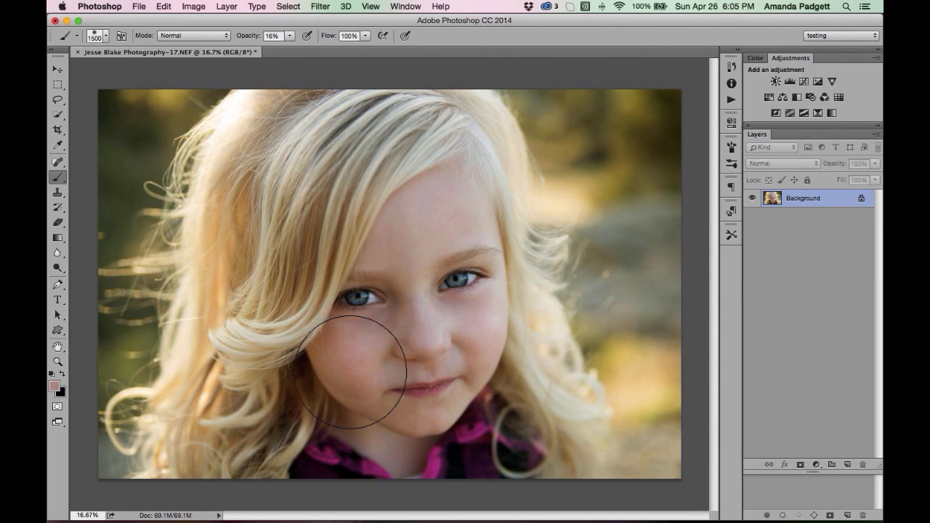
{"action": "key", "text": "super+j"}
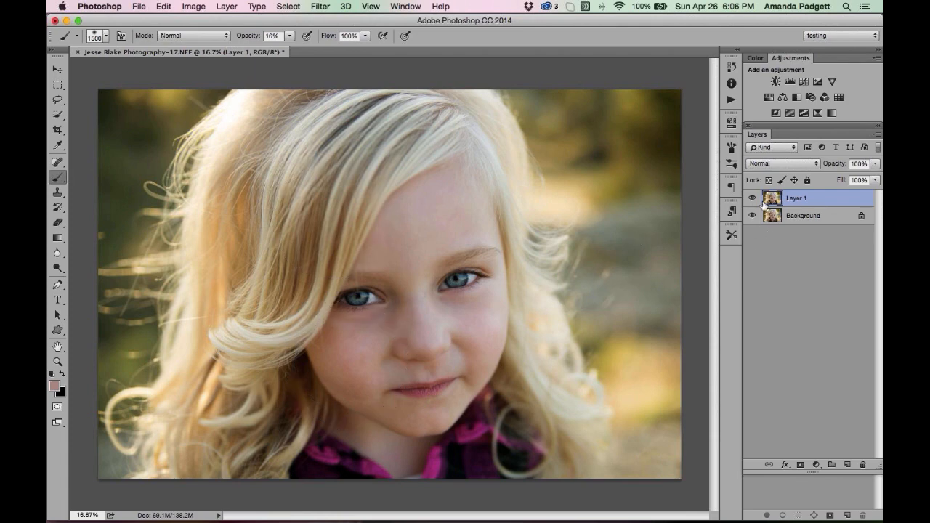
Apply Filter > Other > High Pass with a 2.2-pixel radius to Layer 1
{"action": "left_click", "coordinate": [320, 7]}
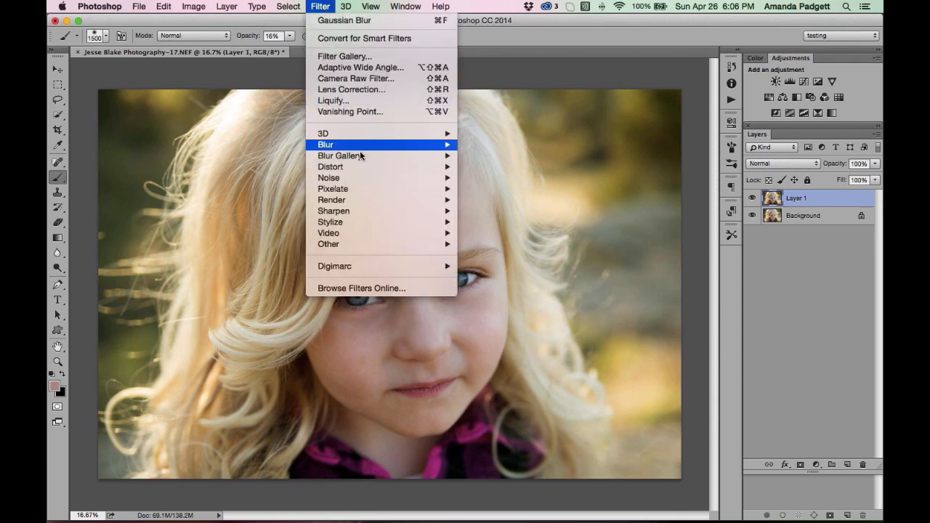
{"action": "mouse_move", "coordinate": [355, 212]}
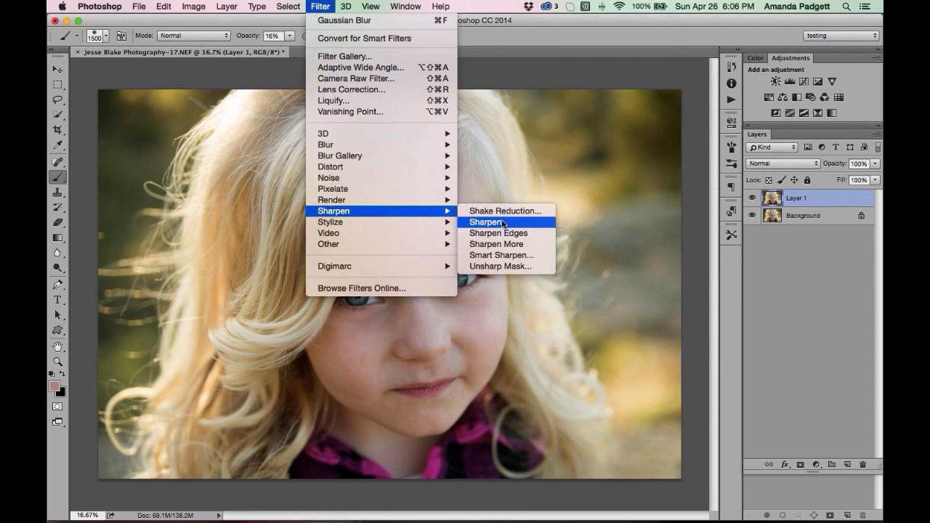
{"action": "mouse_move", "coordinate": [440, 246]}
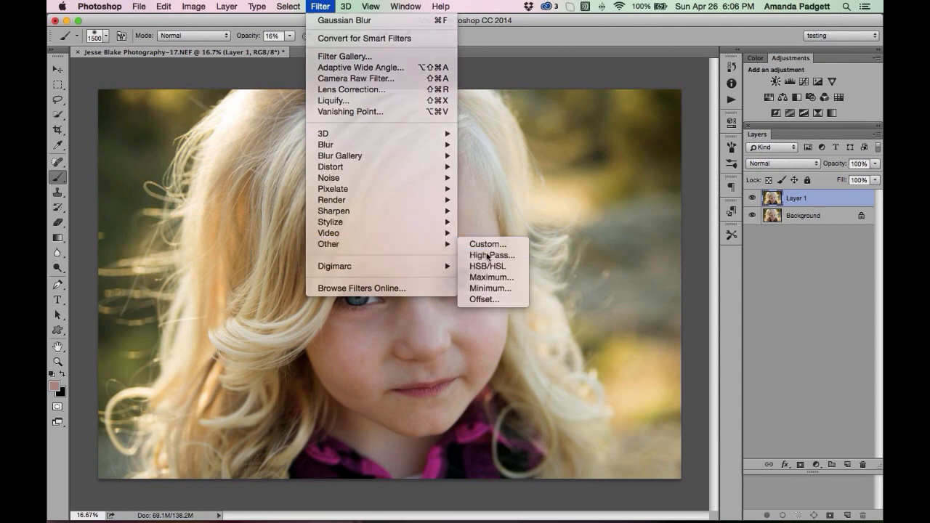
{"action": "left_click", "coordinate": [487, 255]}
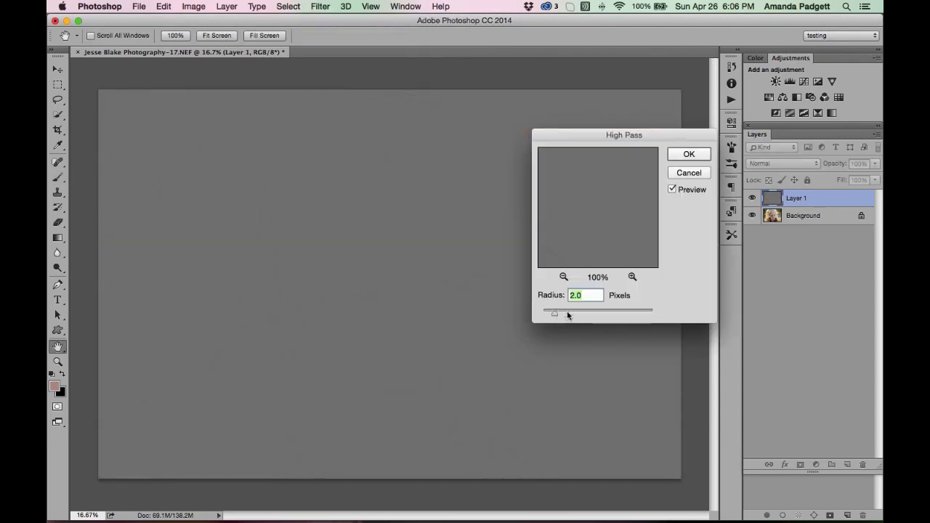
{"action": "left_click_drag", "start_coordinate": [554, 314], "coordinate": [568, 317]}
{"action": "left_click", "coordinate": [679, 155]}
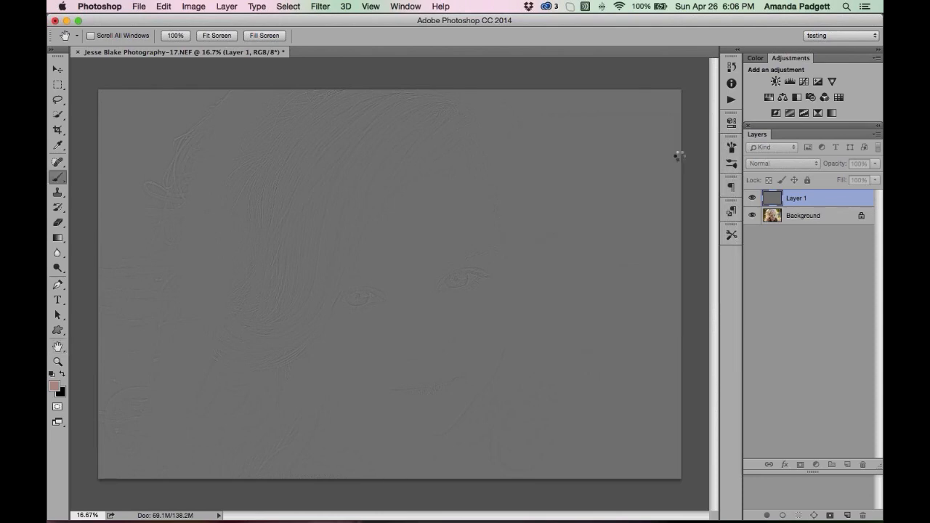
{"action": "key", "text": "b"}
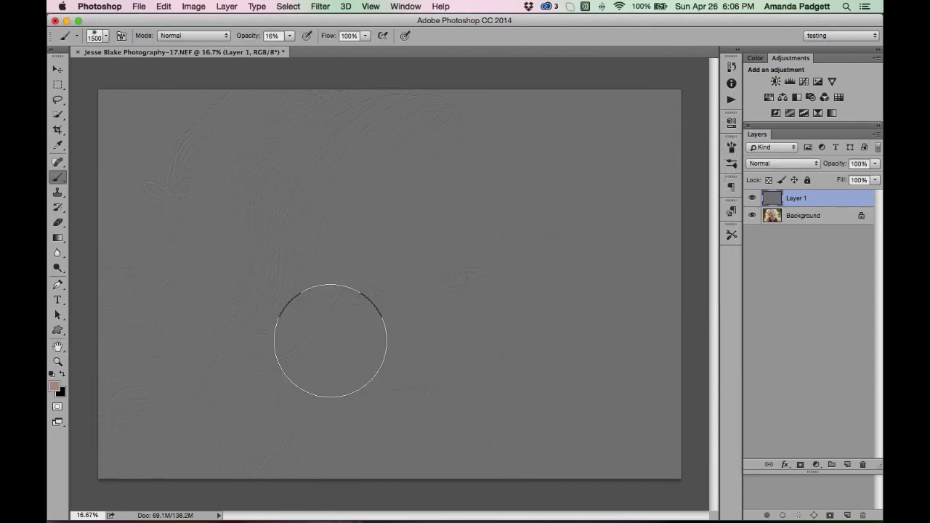
{"action": "left_click", "coordinate": [792, 163]}
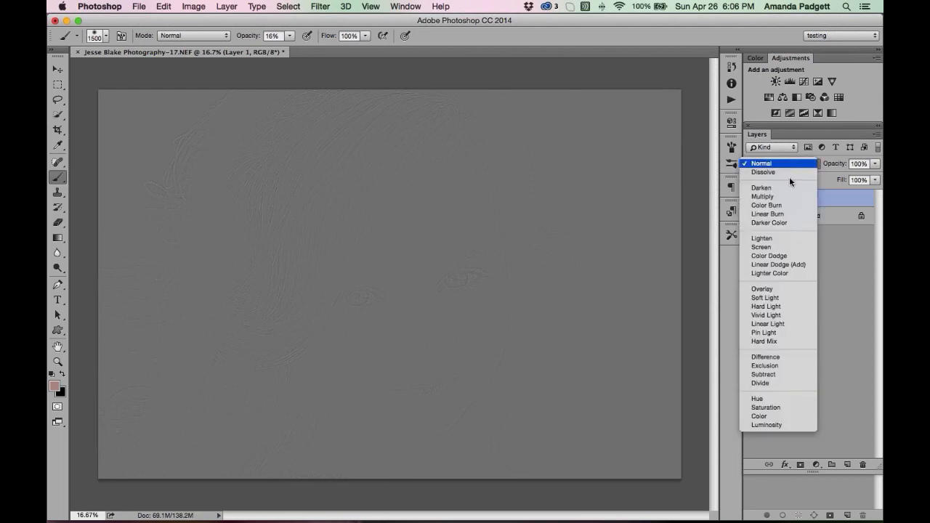
Set Layer 1 to Soft Light, zoom to 33.3%, and toggle it to compare the sharpening
{"action": "left_click", "coordinate": [780, 299]}
{"action": "key", "text": "super+plus"}
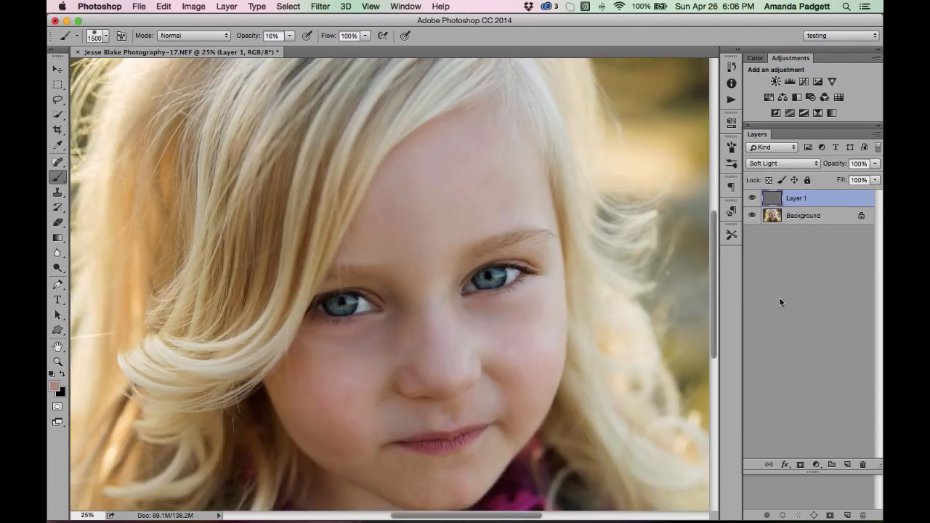
{"action": "key", "text": "super+plus"}
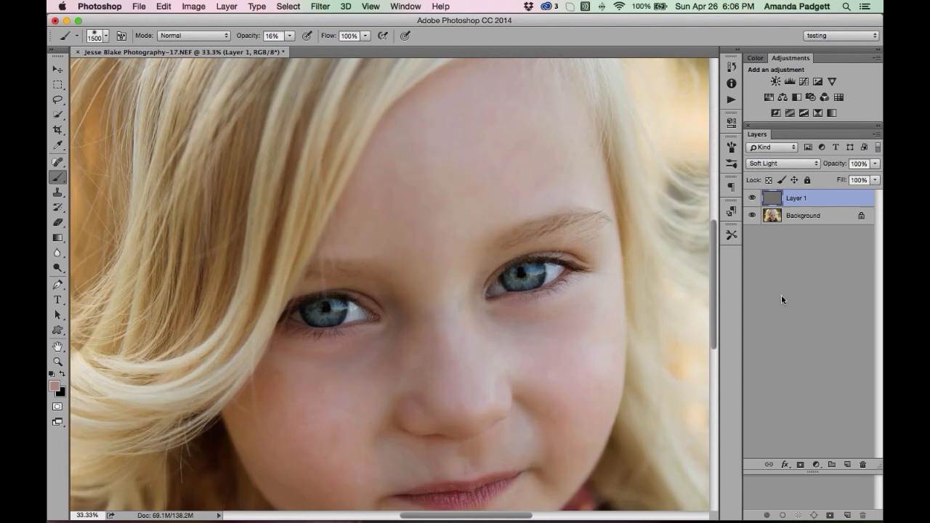
{"action": "left_click", "coordinate": [752, 199]}
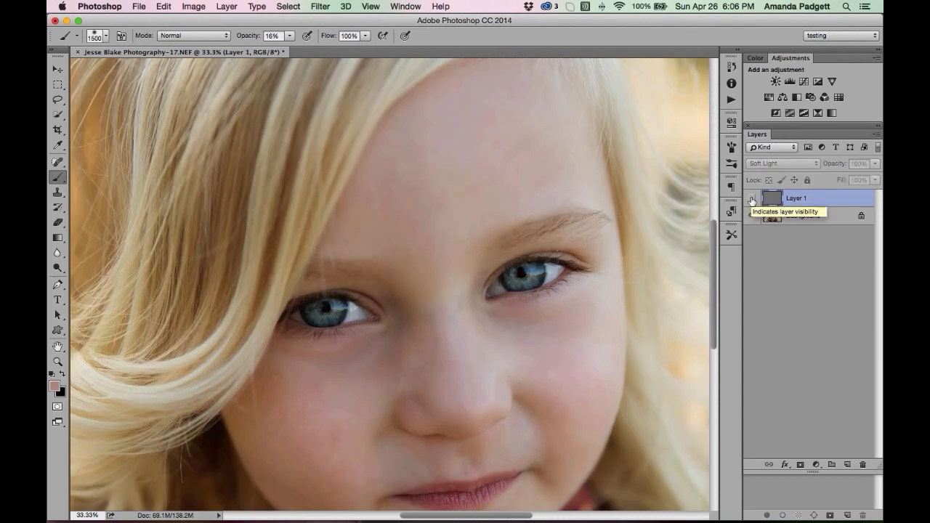
{"action": "left_click", "coordinate": [752, 198]}
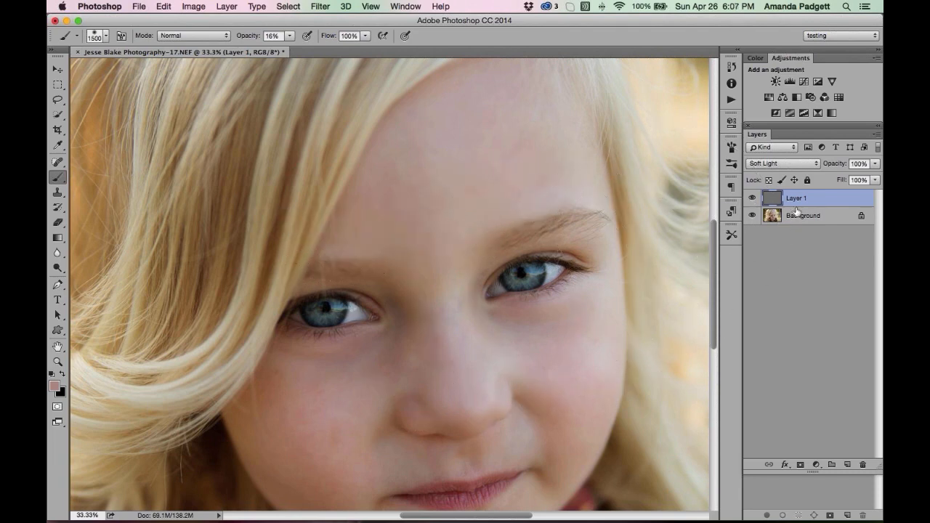
{"action": "left_click", "coordinate": [753, 198]}
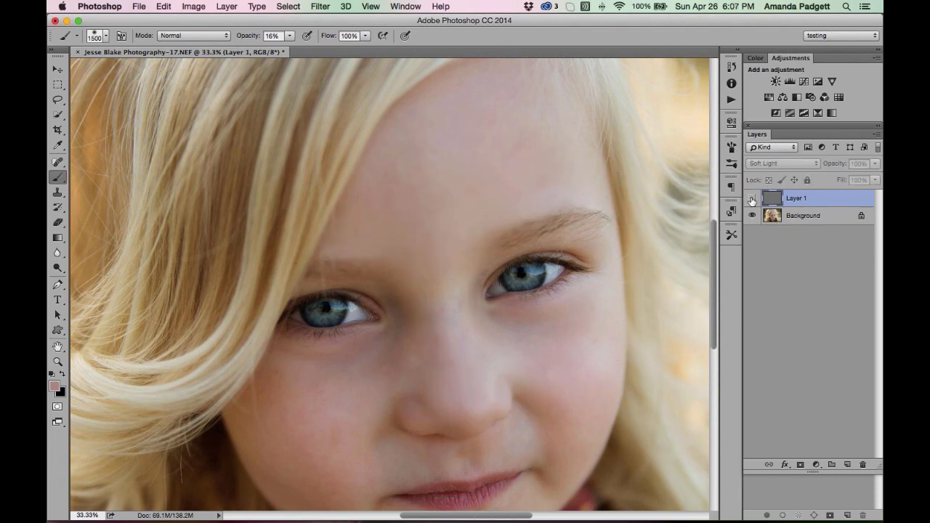
{"action": "left_click", "coordinate": [752, 198]}
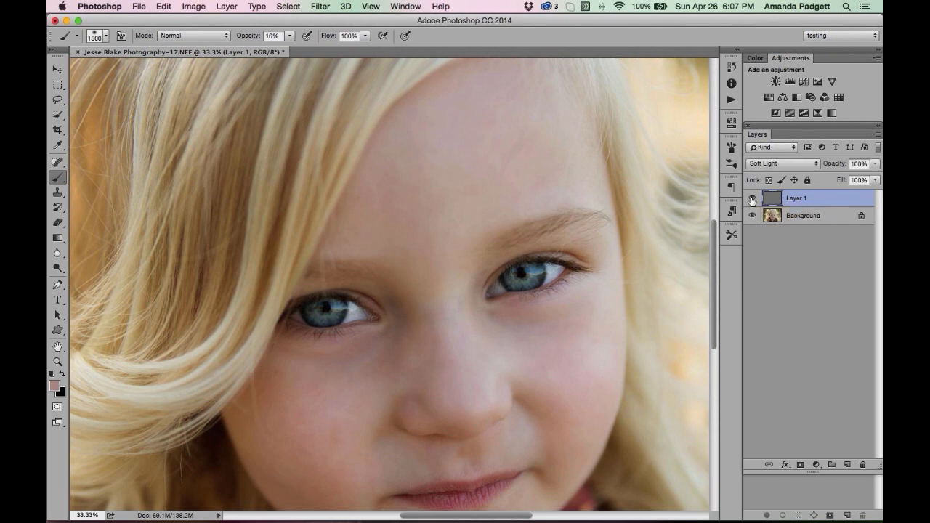
Flatten the sharpened Layer 1 into the Background via Layer > Flatten Image
{"action": "left_click", "coordinate": [227, 6]}
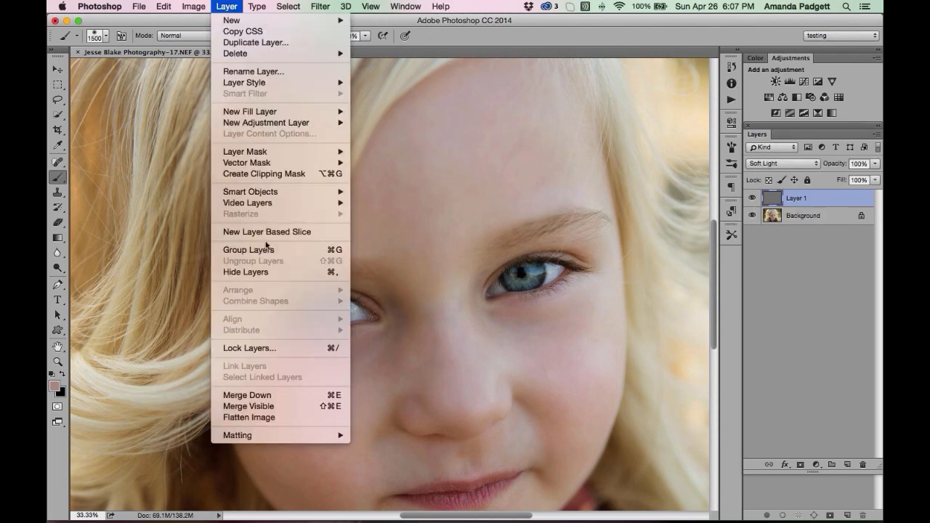
{"action": "left_click", "coordinate": [263, 417]}
{"action": "left_click", "coordinate": [145, 9]}
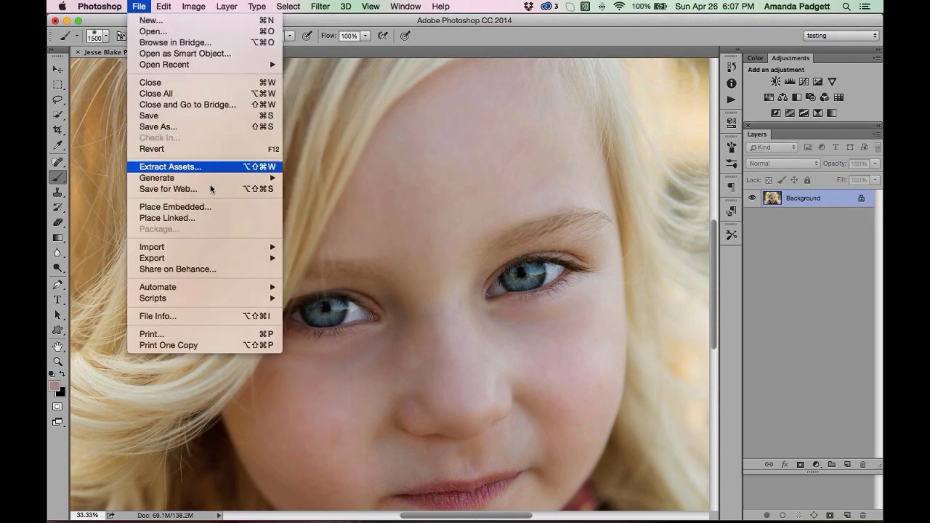
Save the portrait to the Desktop as a JPEG, replacing -17 with _edit, at quality 11
{"action": "left_click", "coordinate": [200, 126]}
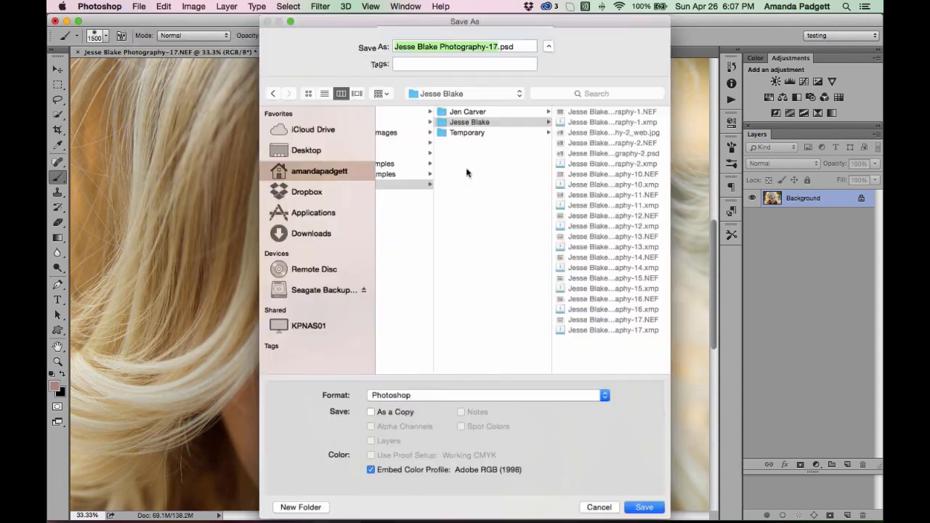
{"action": "left_click", "coordinate": [313, 151]}
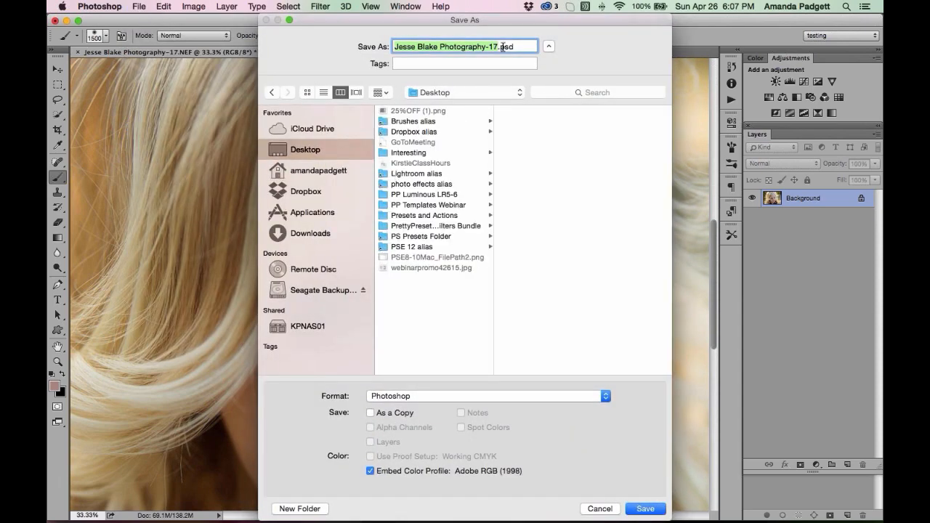
{"action": "left_click", "coordinate": [503, 396]}
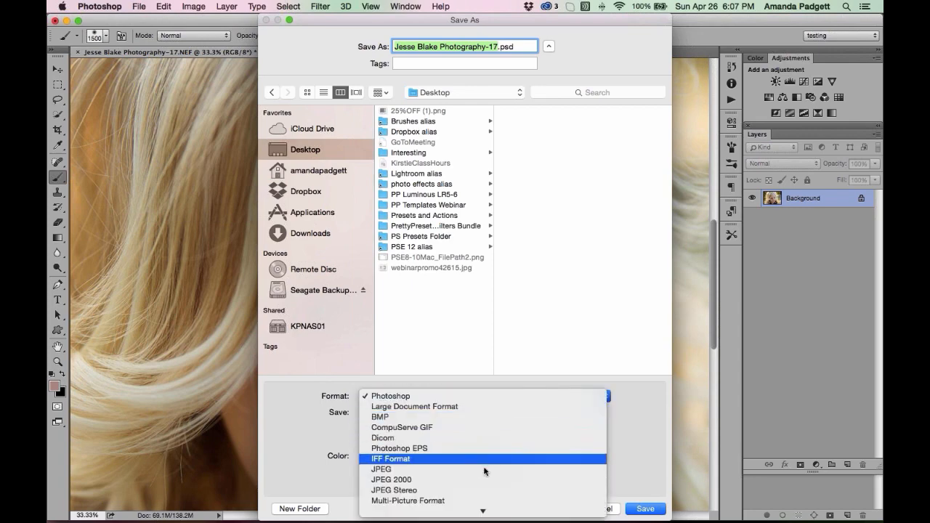
{"action": "left_click", "coordinate": [491, 469]}
{"action": "left_click", "coordinate": [506, 45]}
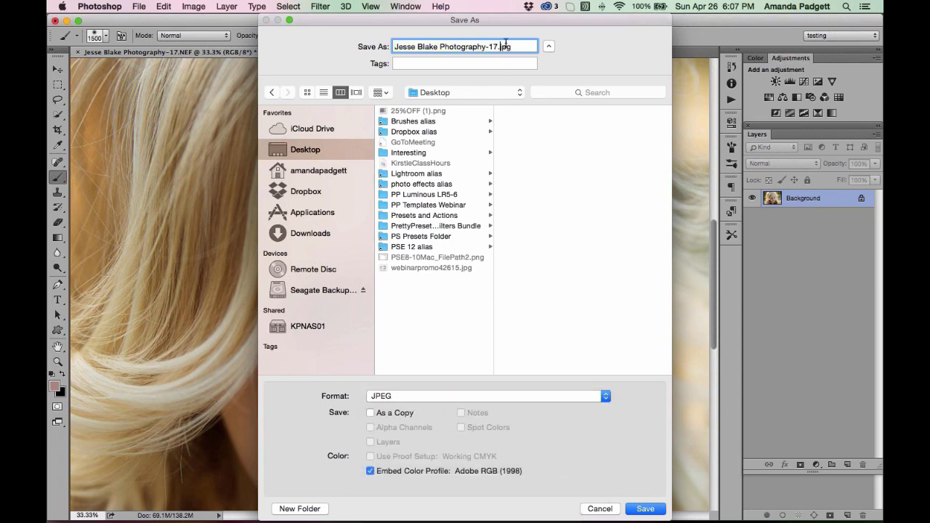
{"action": "key", "text": "BackSpace"}
{"action": "key", "text": "BackSpace"}
{"action": "key", "text": "BackSpace"}
{"action": "type", "text": "_edit"}
{"action": "left_click", "coordinate": [646, 508]}
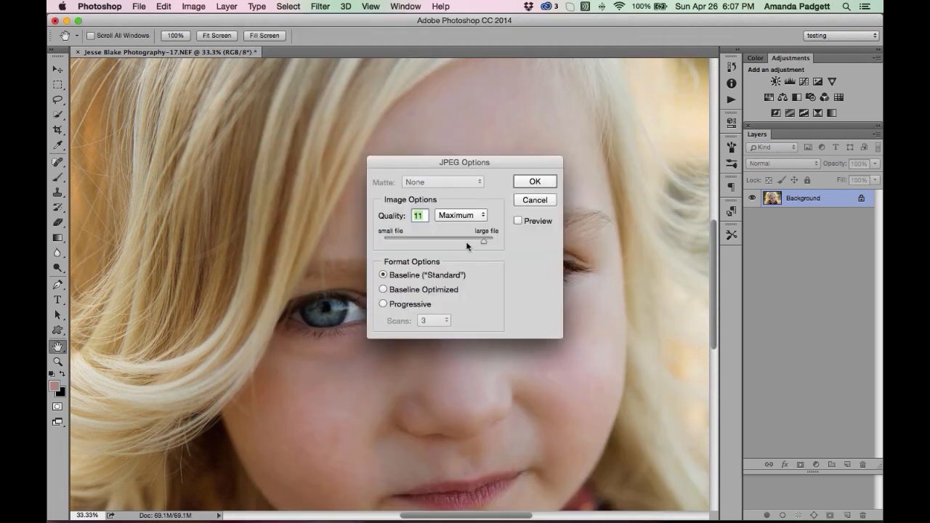
{"action": "left_click", "coordinate": [536, 184]}
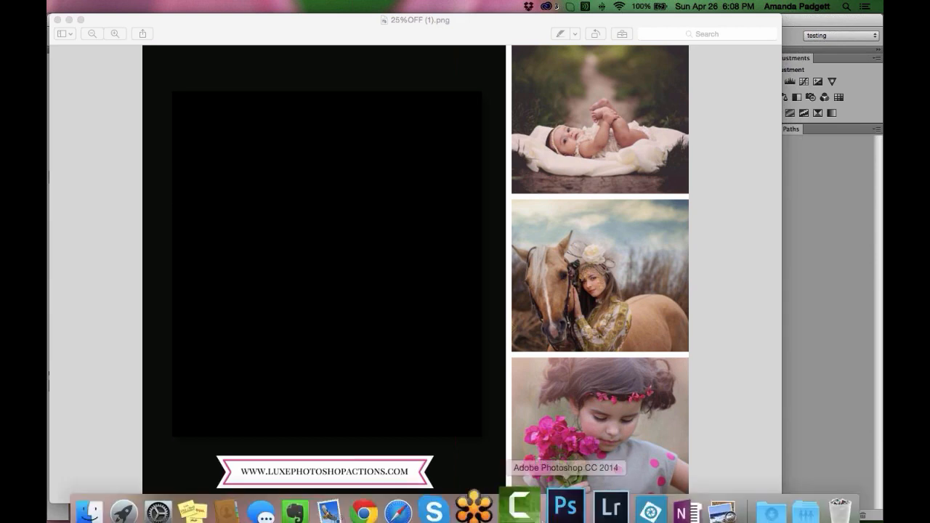
Switch from Preview back to Photoshop using its Dock icon
{"action": "left_click", "coordinate": [560, 501]}
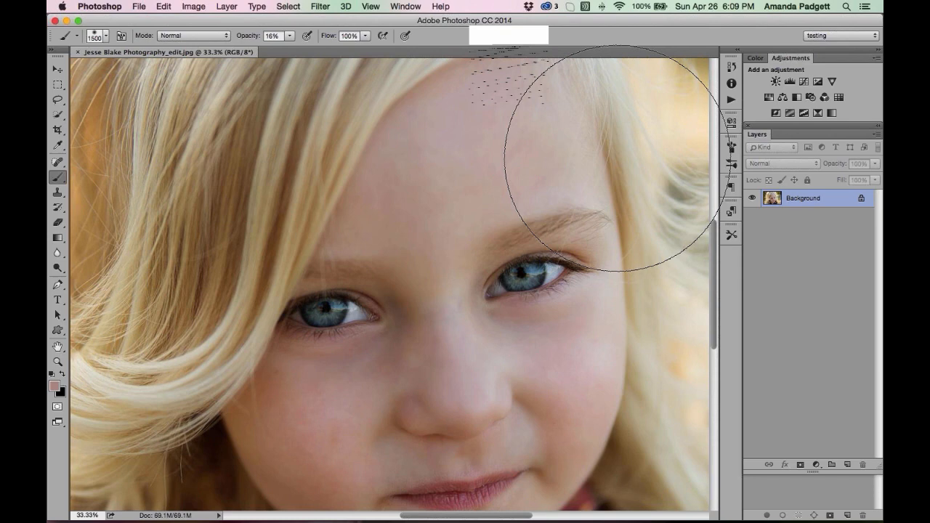
Create a new document with a white background, then close it
{"action": "left_click", "coordinate": [141, 8]}
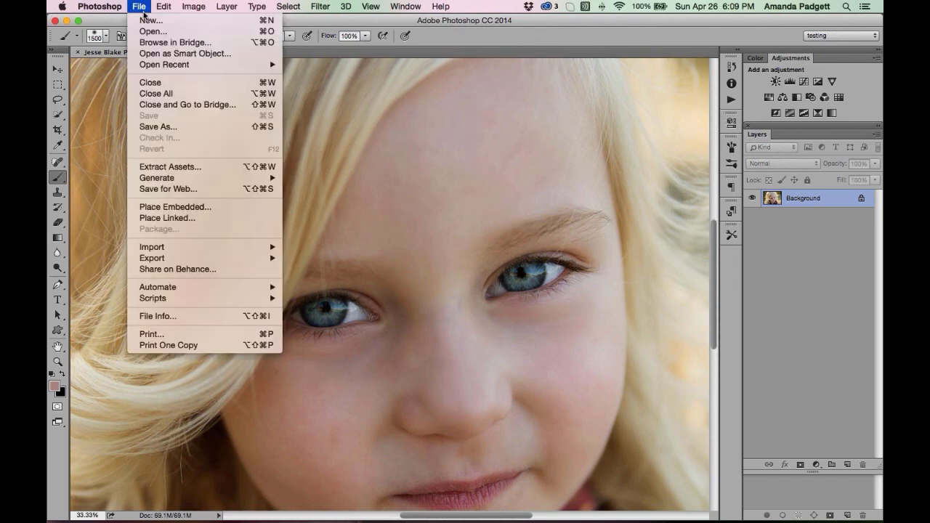
{"action": "key", "text": "super+n"}
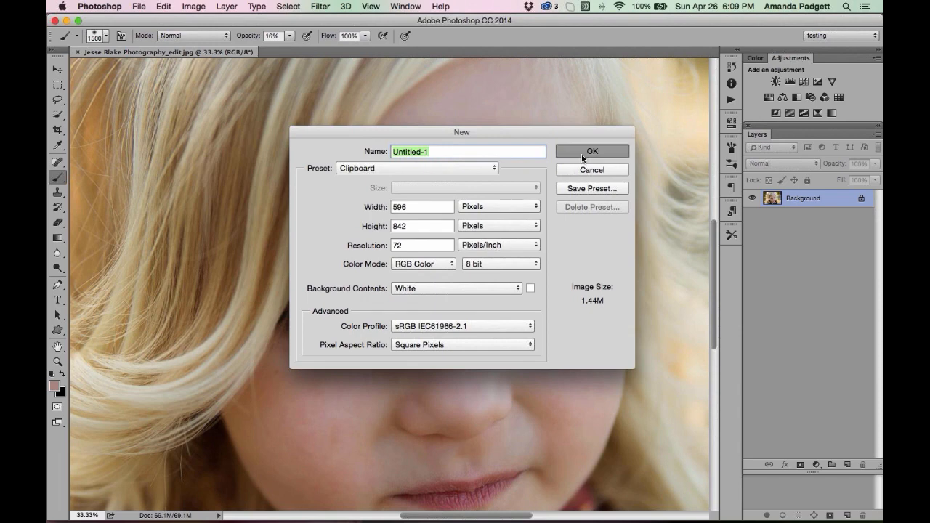
{"action": "left_click", "coordinate": [583, 155]}
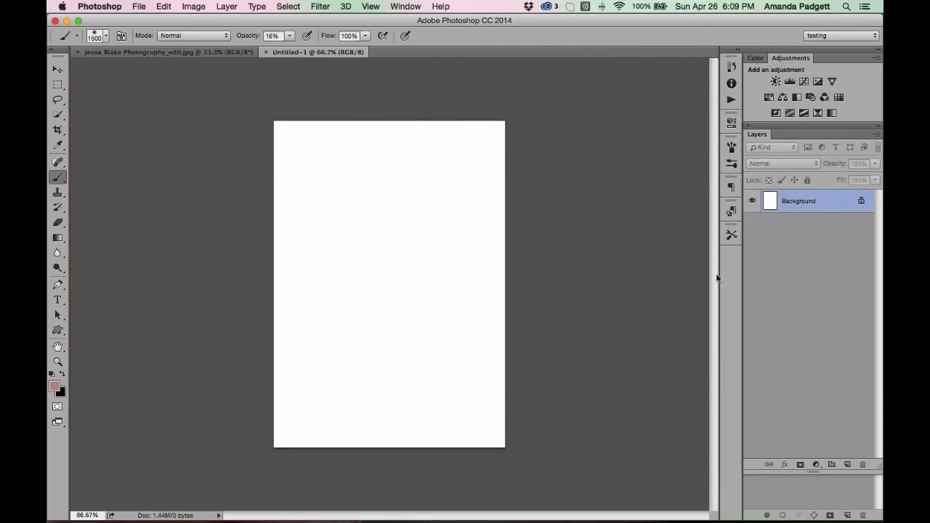
{"action": "left_click", "coordinate": [266, 52]}
Create a new 596 × 842 px document with Background Contents set to Transparent
{"action": "left_click", "coordinate": [139, 6]}
{"action": "left_click", "coordinate": [151, 20]}
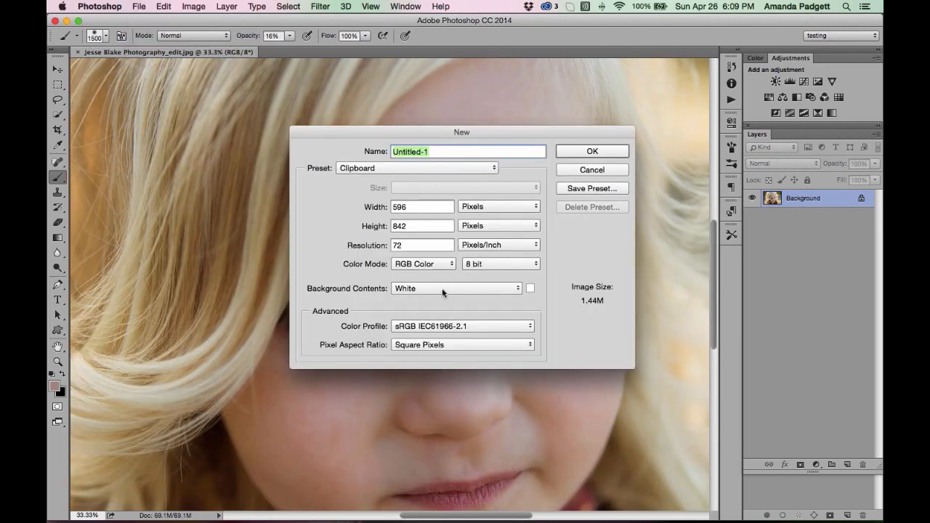
{"action": "left_click", "coordinate": [441, 287]}
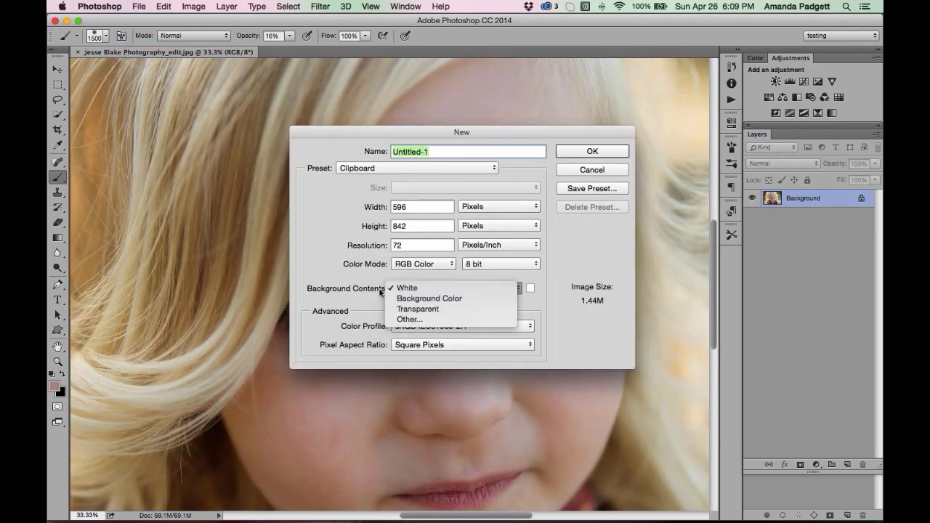
{"action": "left_click", "coordinate": [423, 309]}
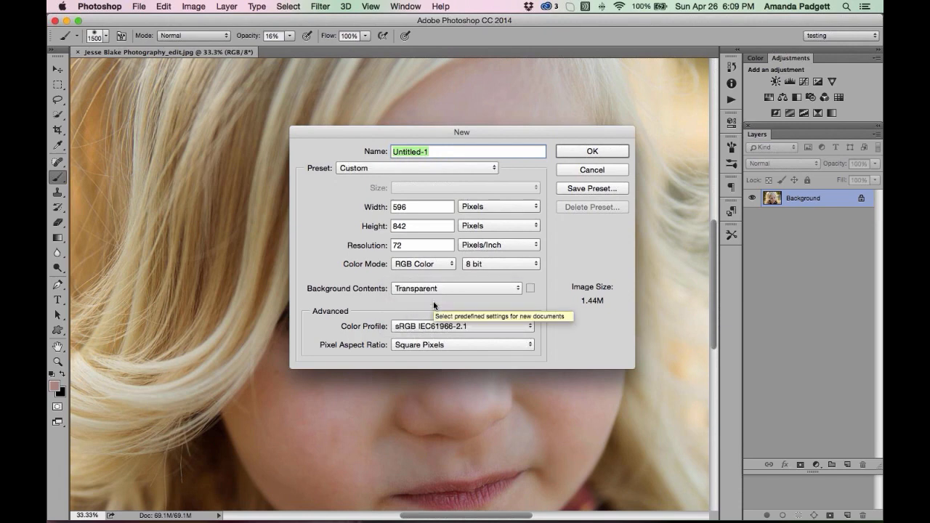
{"action": "left_click", "coordinate": [579, 152]}
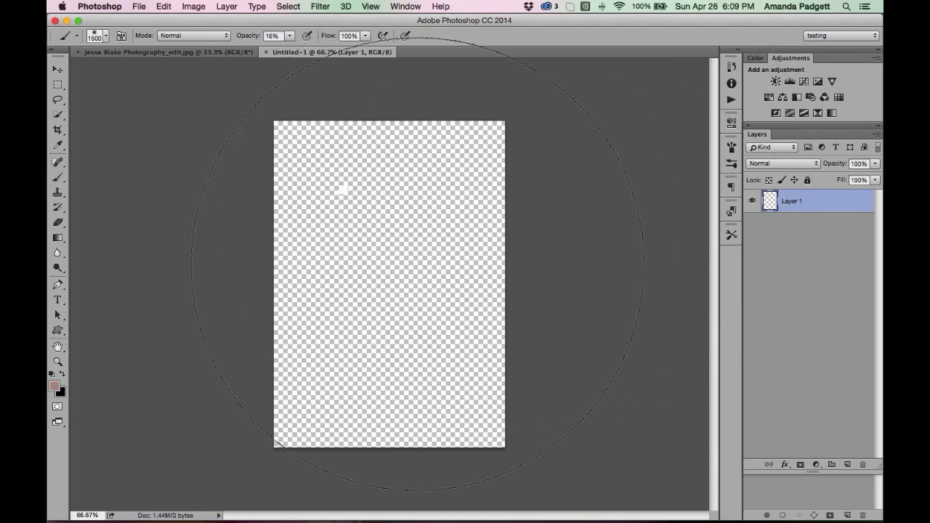
Draw a pine-tree custom shape in the page centre and type the studio name above it
{"action": "left_click", "coordinate": [57, 330]}
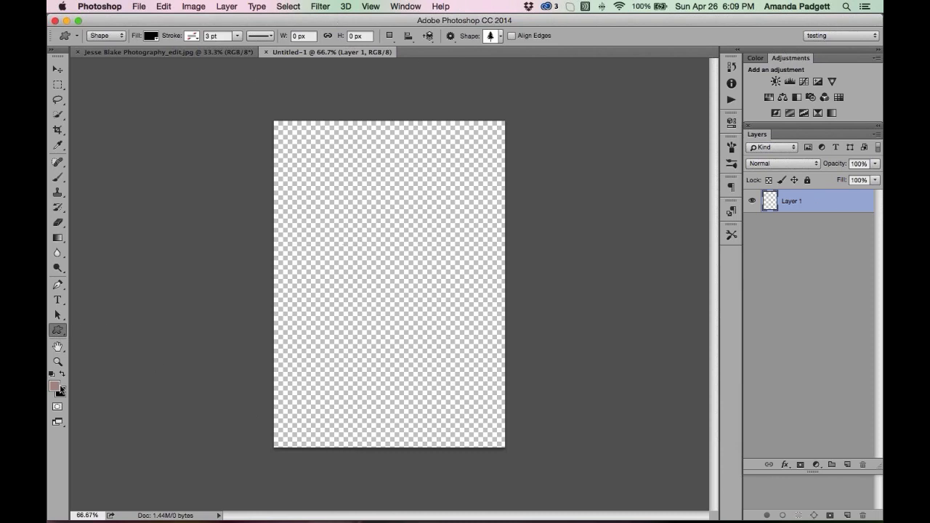
{"action": "left_click_drag", "start_coordinate": [348, 203], "coordinate": [475, 391]}
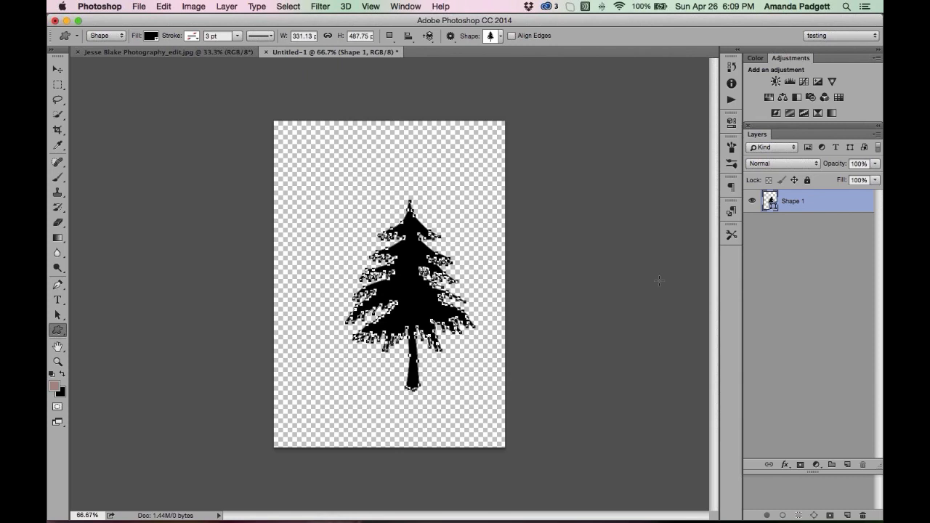
{"action": "key", "text": "t"}
{"action": "left_click", "coordinate": [319, 184]}
{"action": "type", "text": "Amo"}
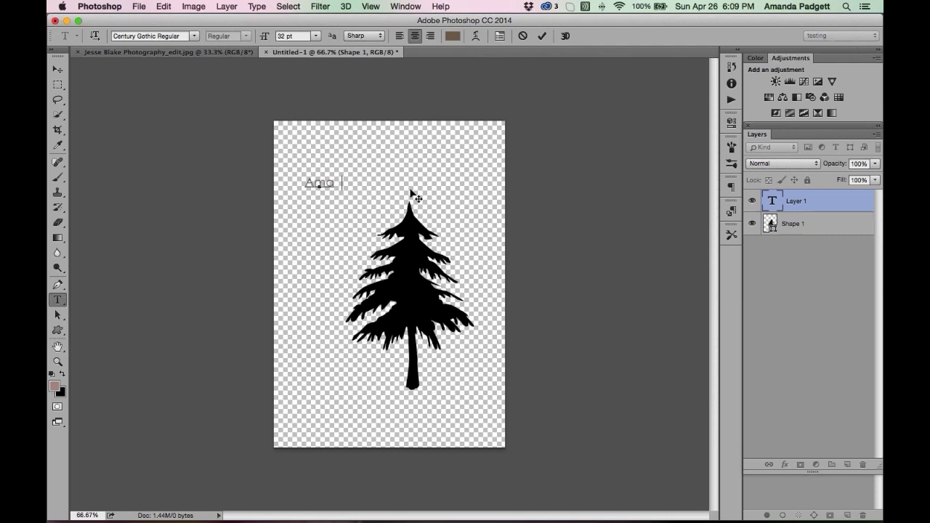
{"action": "type", "text": "nda Padgett"}
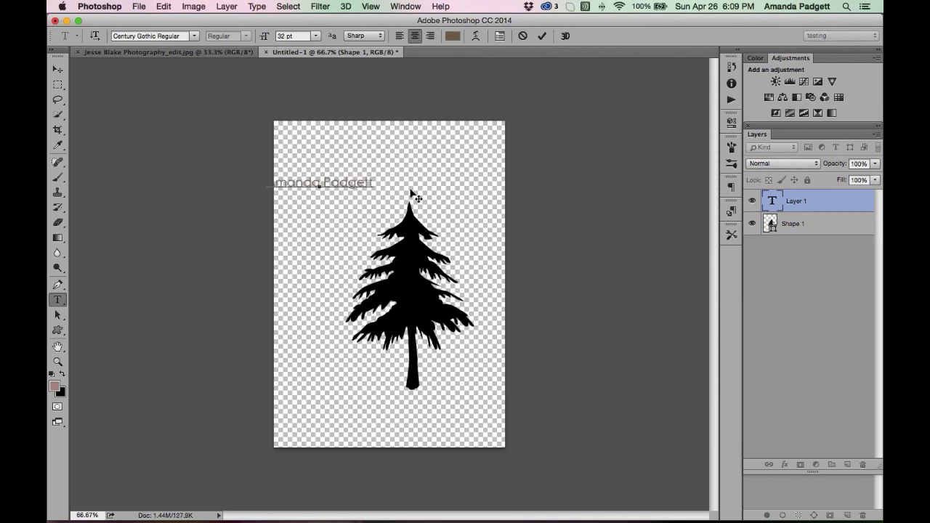
{"action": "type", "text": " Photography"}
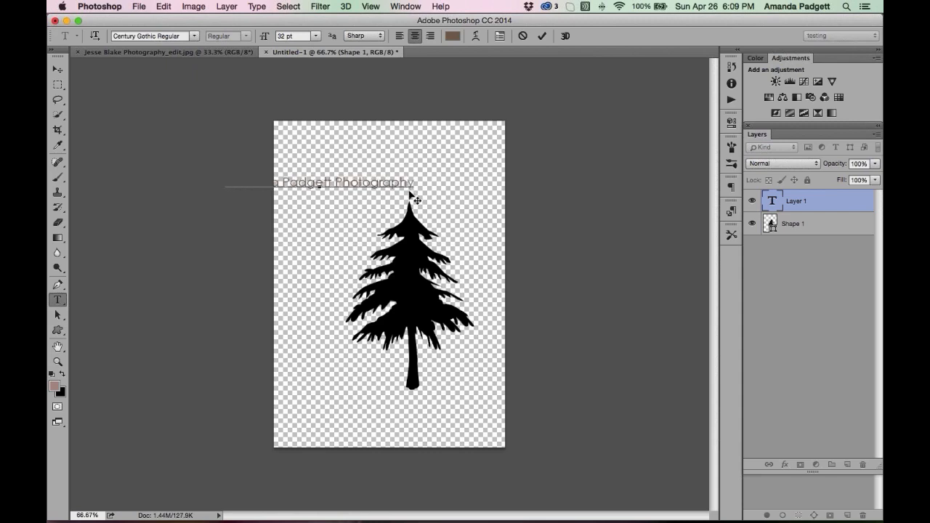
Move the caption below the tree, colour it black (000000), and commit the text
{"action": "left_click_drag", "start_coordinate": [396, 228], "coordinate": [267, 413]}
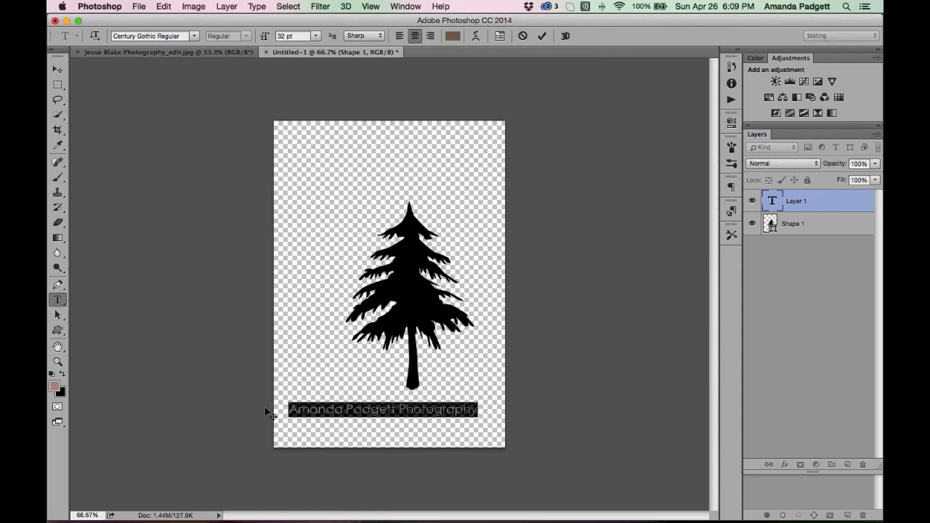
{"action": "left_click", "coordinate": [452, 35]}
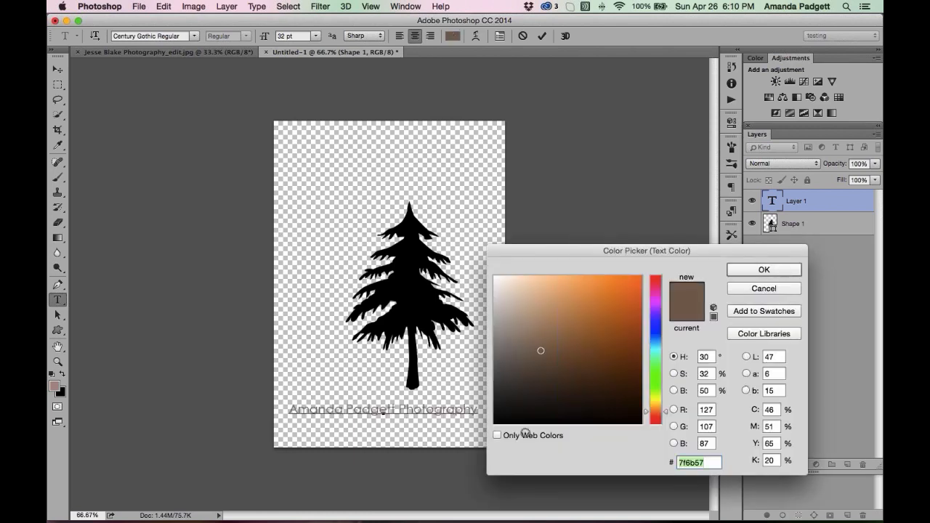
{"action": "type", "text": "000000"}
{"action": "left_click", "coordinate": [767, 270]}
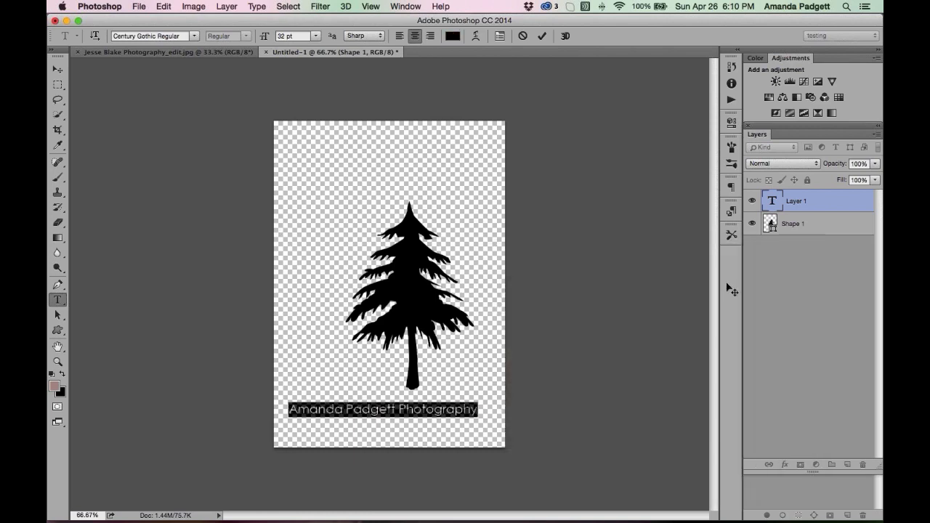
{"action": "left_click", "coordinate": [542, 36]}
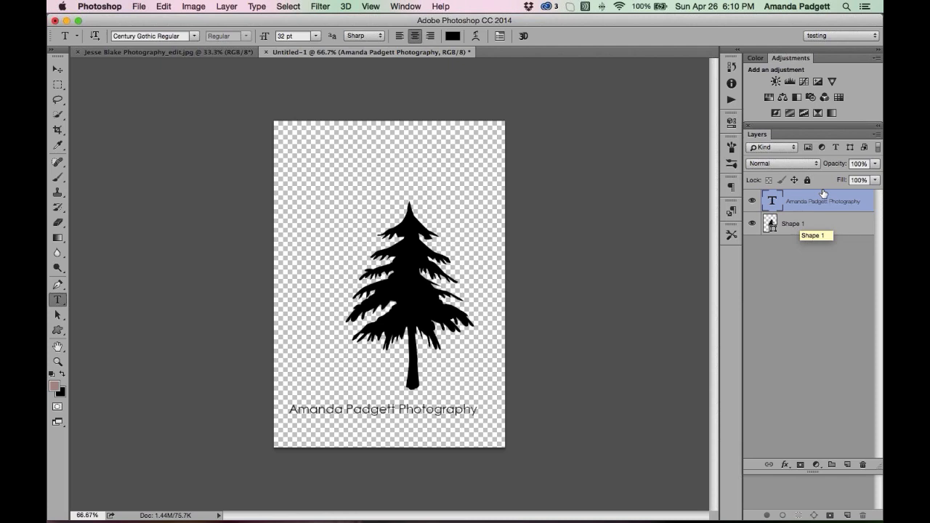
Merge the tree and caption with Merge Visible and take History Snapshot 1
{"action": "left_click", "coordinate": [876, 134]}
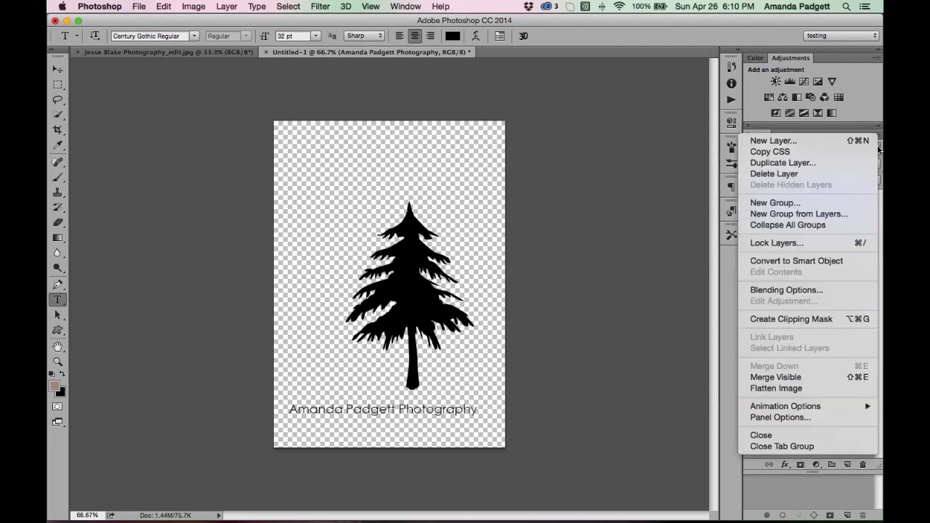
{"action": "left_click", "coordinate": [818, 376]}
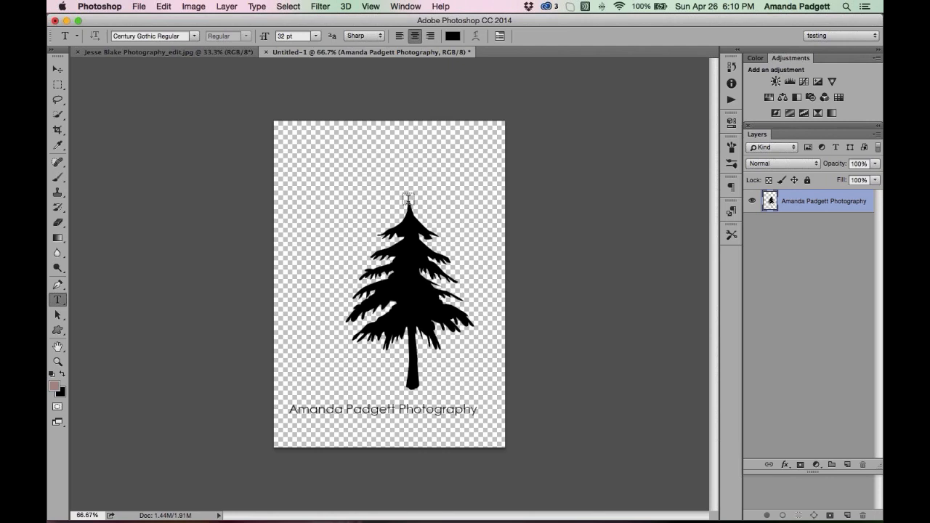
{"action": "left_click", "coordinate": [731, 66]}
{"action": "left_click", "coordinate": [681, 272]}
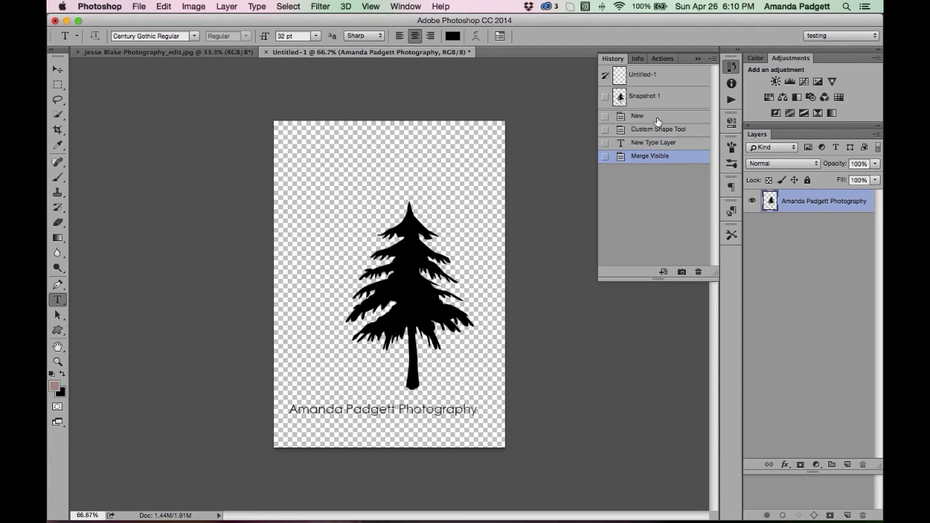
Step back before the merge, flatten the image, then revert to Snapshot 1
{"action": "left_click", "coordinate": [666, 142]}
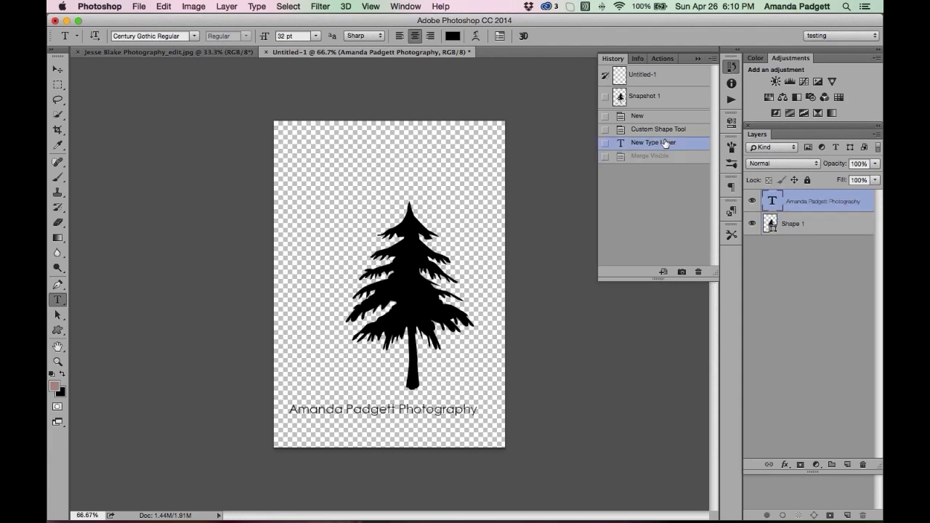
{"action": "left_click", "coordinate": [730, 67]}
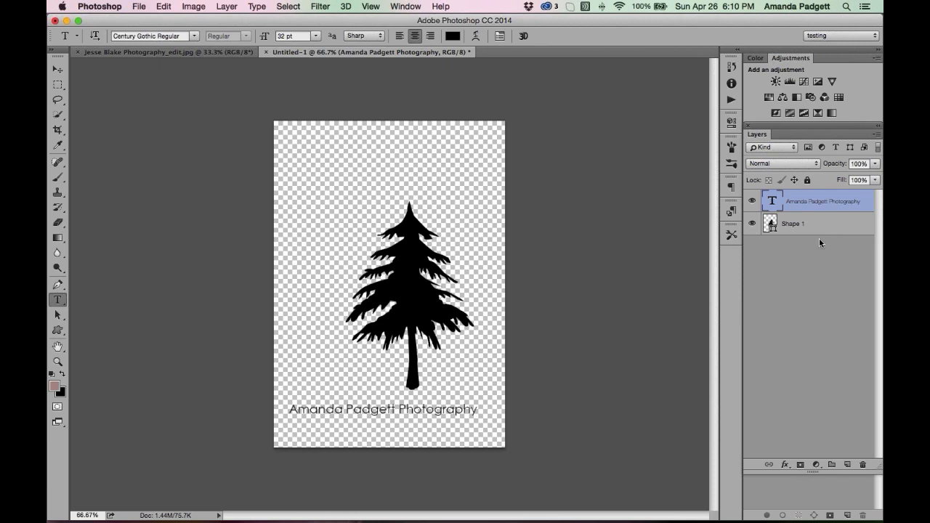
{"action": "left_click", "coordinate": [878, 134]}
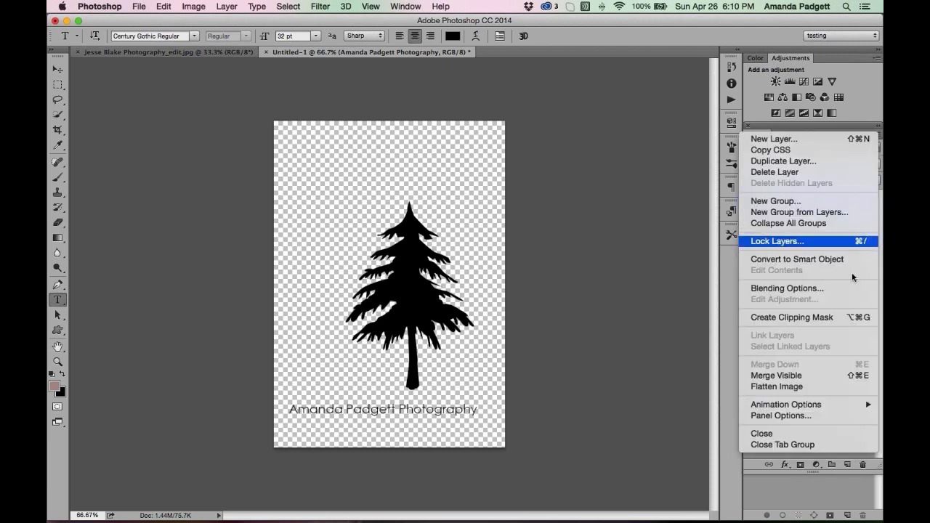
{"action": "left_click", "coordinate": [811, 387]}
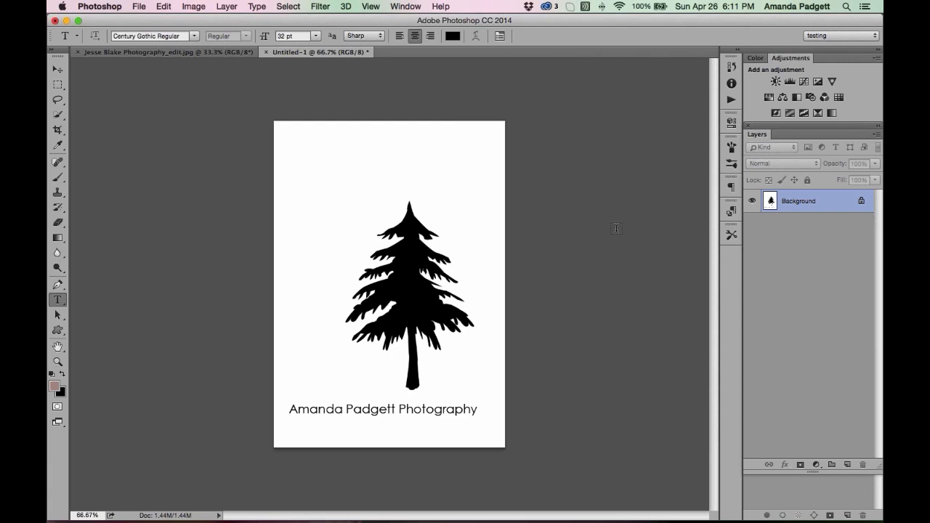
{"action": "left_click", "coordinate": [731, 66]}
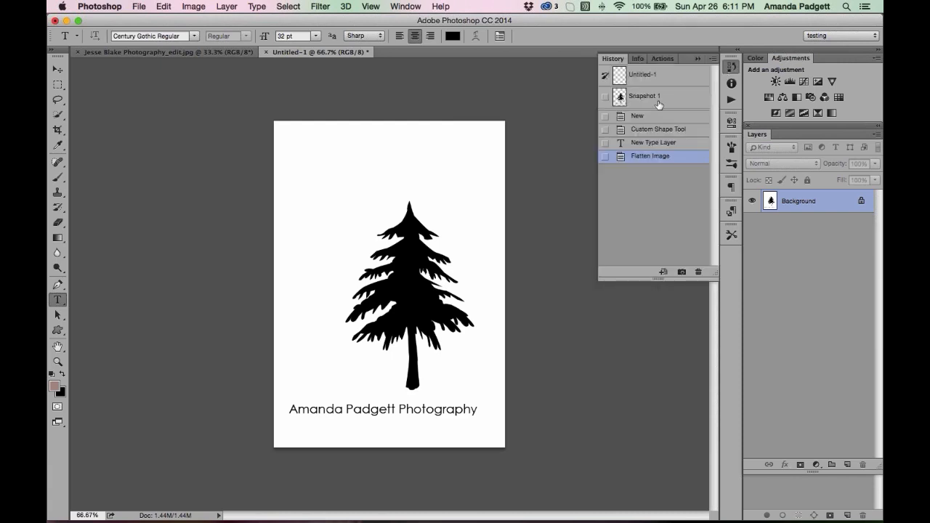
{"action": "left_click", "coordinate": [656, 105]}
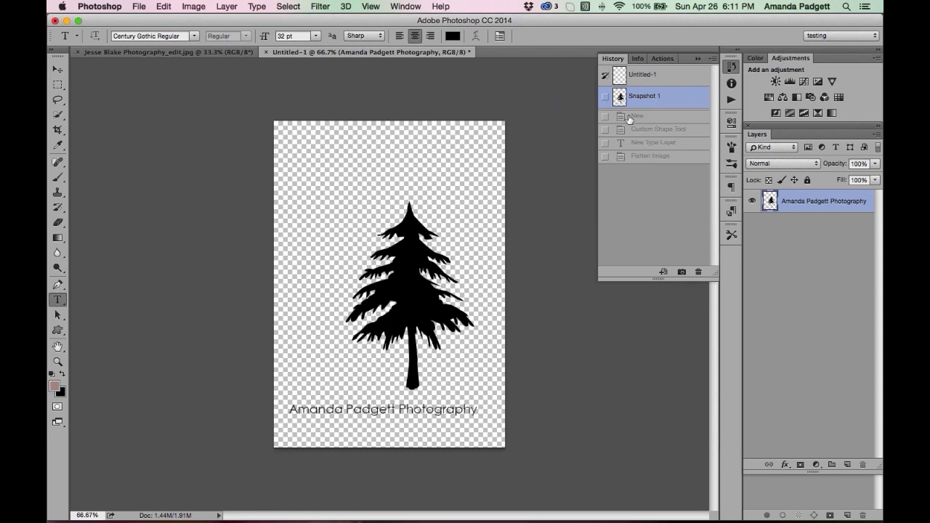
{"action": "left_click", "coordinate": [697, 59]}
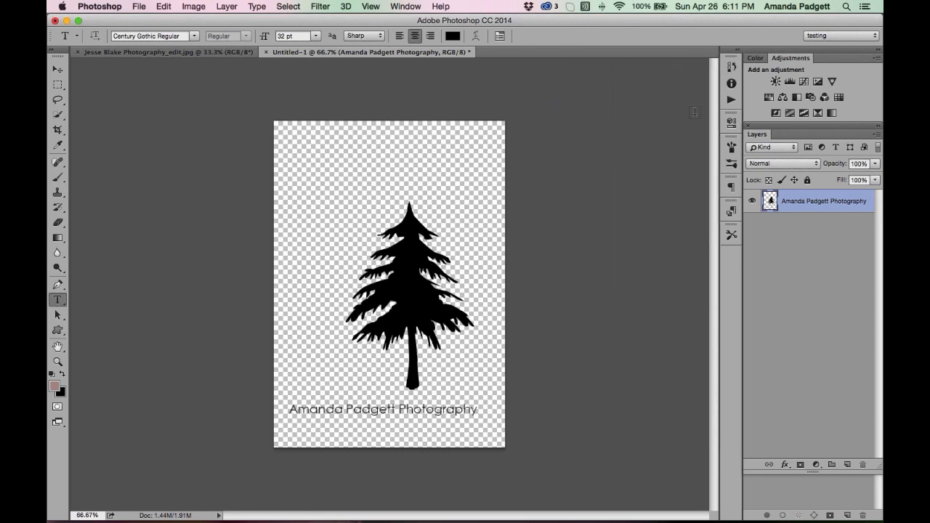
Save a copy of the logo in PNG format as treelogo.png, accepting the default PNG options
{"action": "left_click", "coordinate": [138, 6]}
{"action": "left_click", "coordinate": [181, 128]}
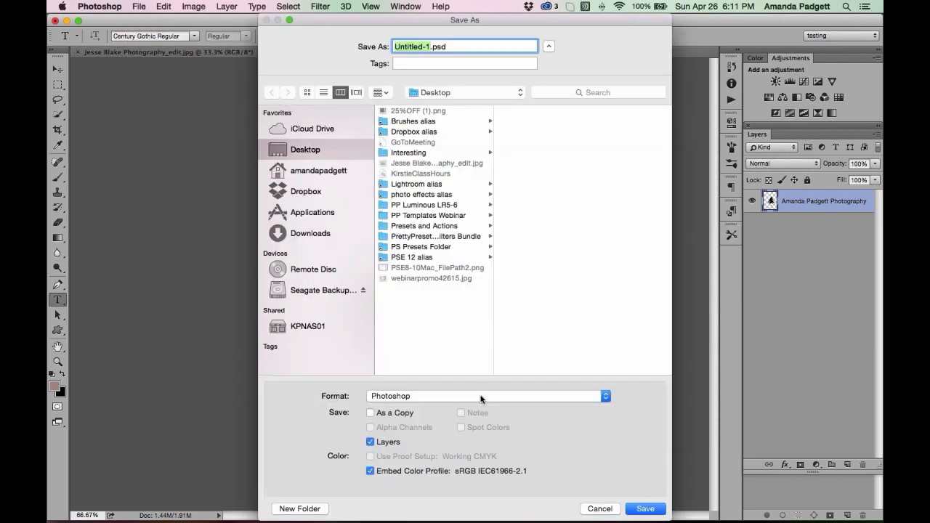
{"action": "left_click", "coordinate": [482, 397]}
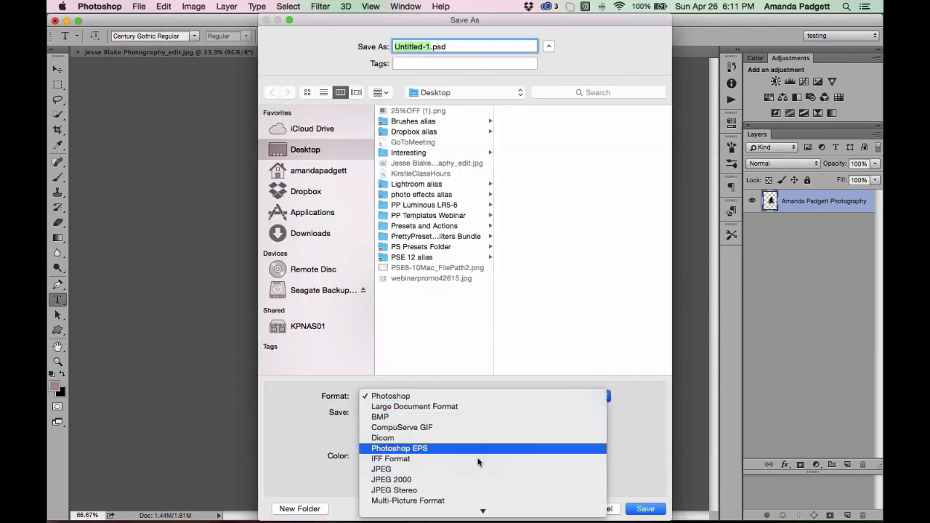
{"action": "scroll", "coordinate": [478, 462], "scroll_direction": "down", "scroll_amount": 5}
{"action": "left_click", "coordinate": [475, 445]}
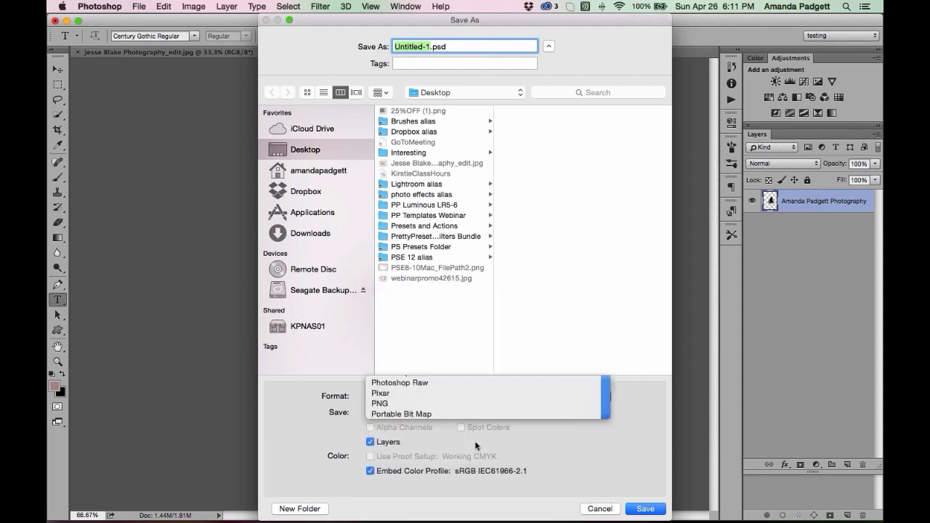
{"action": "type", "text": "s.png"}
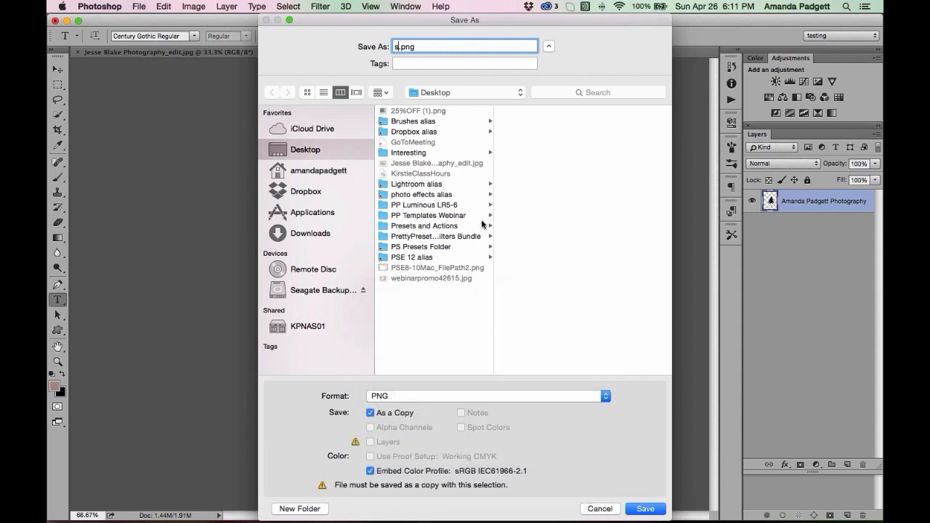
{"action": "type", "text": "ample"}
{"action": "key", "text": "BackSpace"}
{"action": "key", "text": "BackSpace"}
{"action": "key", "text": "BackSpace"}
{"action": "key", "text": "BackSpace"}
{"action": "key", "text": "BackSpace"}
{"action": "key", "text": "BackSpace"}
{"action": "type", "text": "treelogo"}
{"action": "key", "text": "Return"}
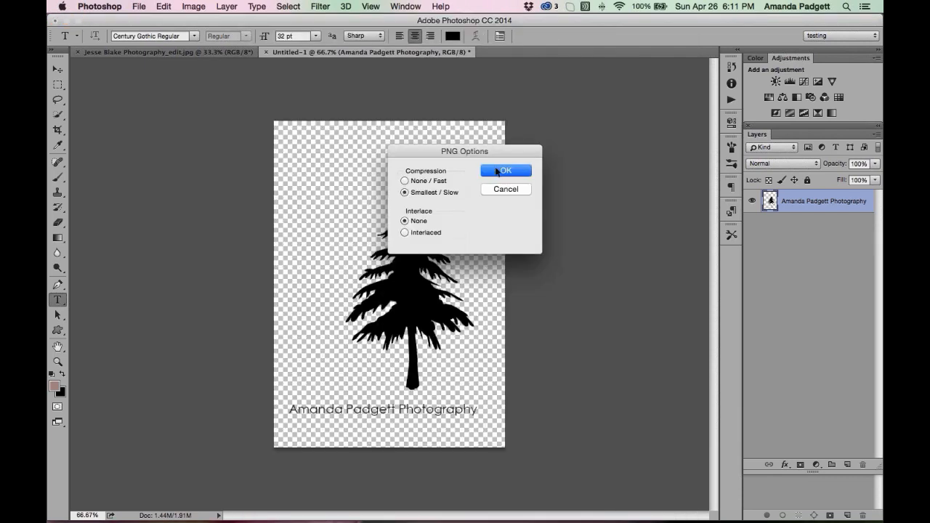
{"action": "left_click", "coordinate": [502, 171]}
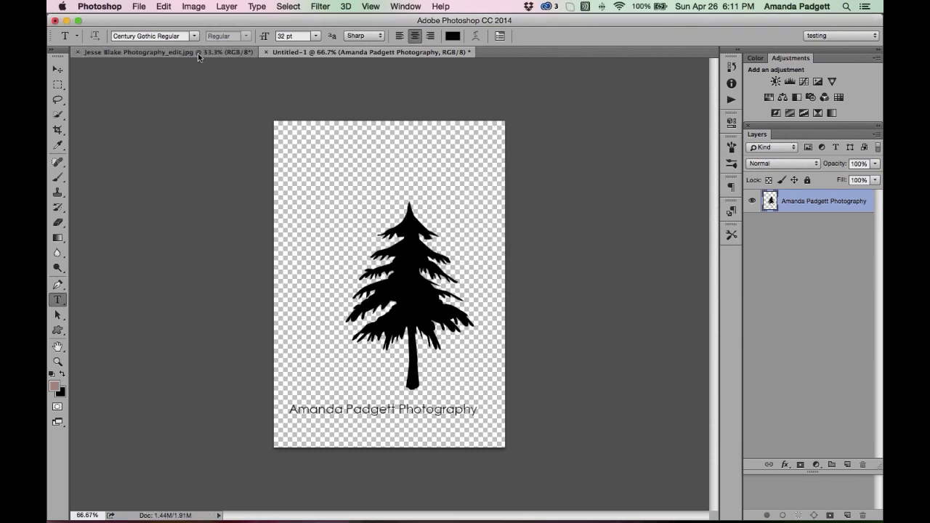
Switch to the portrait document and set its Image Size resolution to 72 pixels/inch
{"action": "left_click", "coordinate": [198, 53]}
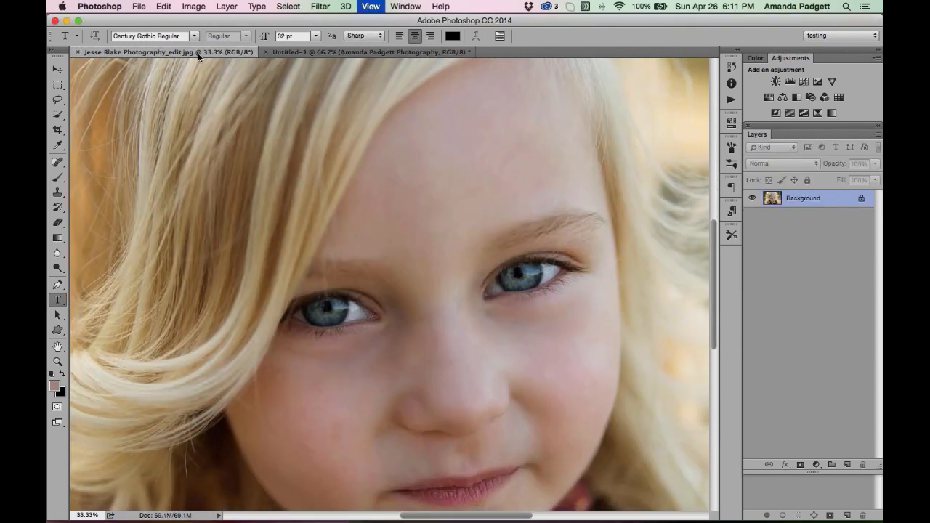
{"action": "key", "text": "super+minus"}
{"action": "key", "text": "super+minus"}
{"action": "key", "text": "super+minus"}
{"action": "key", "text": "super+minus"}
{"action": "left_click", "coordinate": [192, 6]}
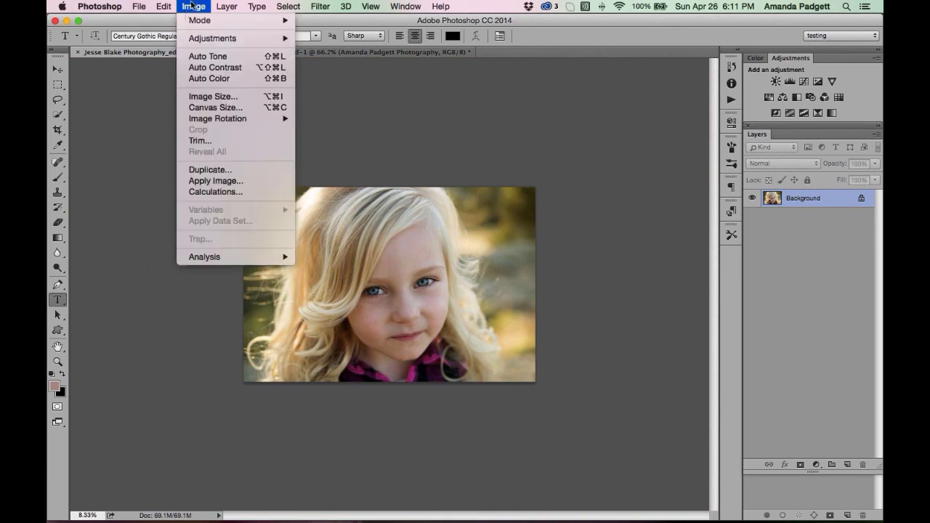
{"action": "left_click", "coordinate": [208, 95]}
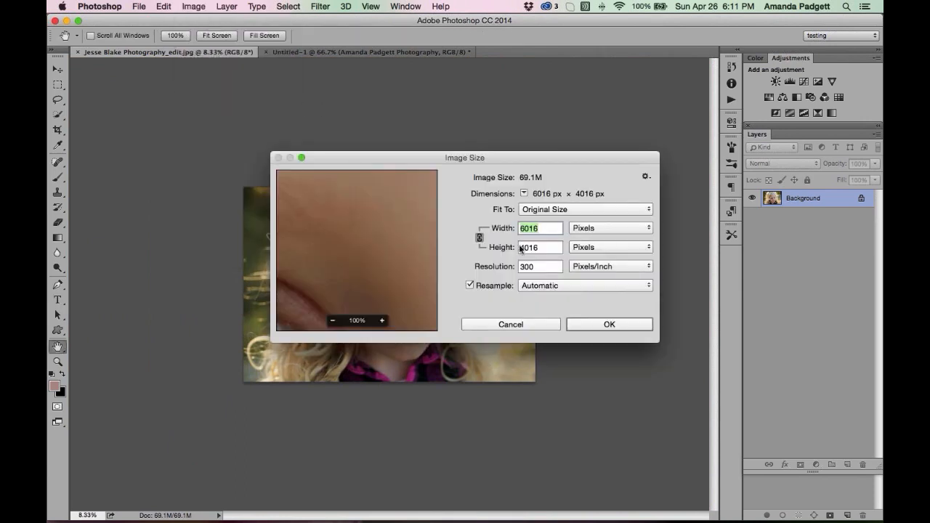
{"action": "left_click", "coordinate": [524, 266]}
{"action": "type", "text": "72"}
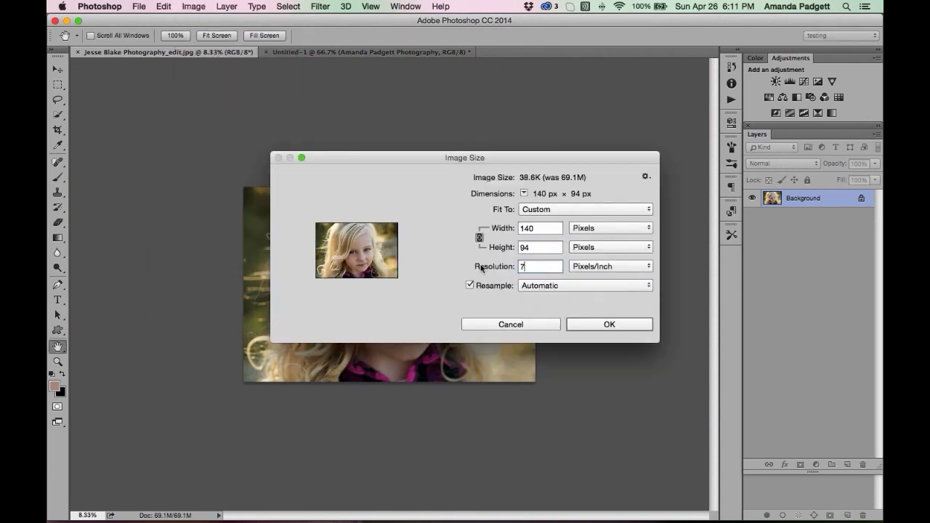
{"action": "left_click", "coordinate": [603, 325]}
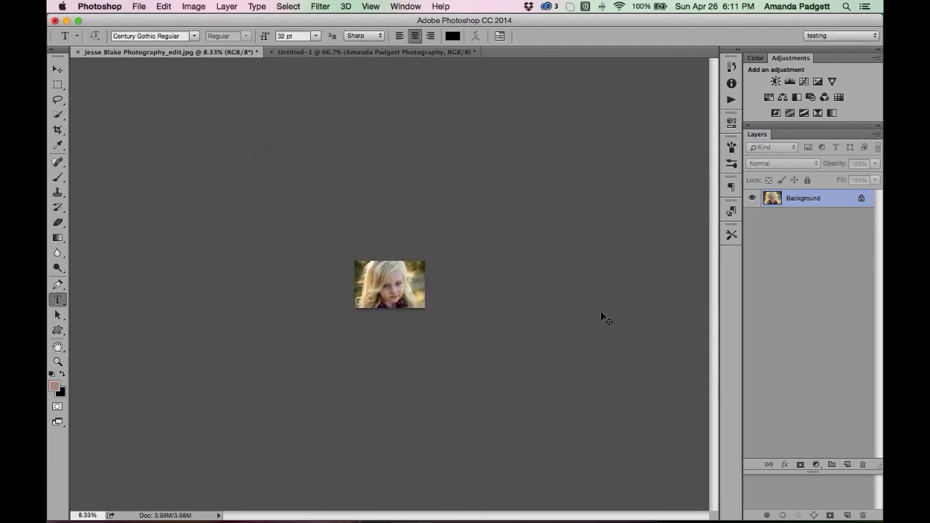
{"action": "key", "text": "super+equal"}
{"action": "key", "text": "super+equal"}
{"action": "key", "text": "super+equal"}
{"action": "key", "text": "super+equal"}
{"action": "key", "text": "super+equal"}
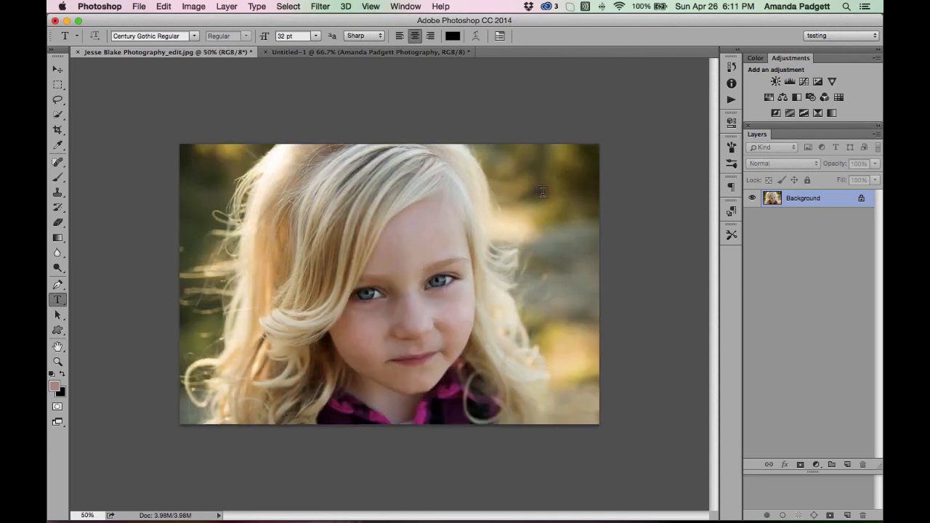
Place Embedded treelogo.png, scale it to about 41%, and position it at the bottom right
{"action": "left_click", "coordinate": [136, 7]}
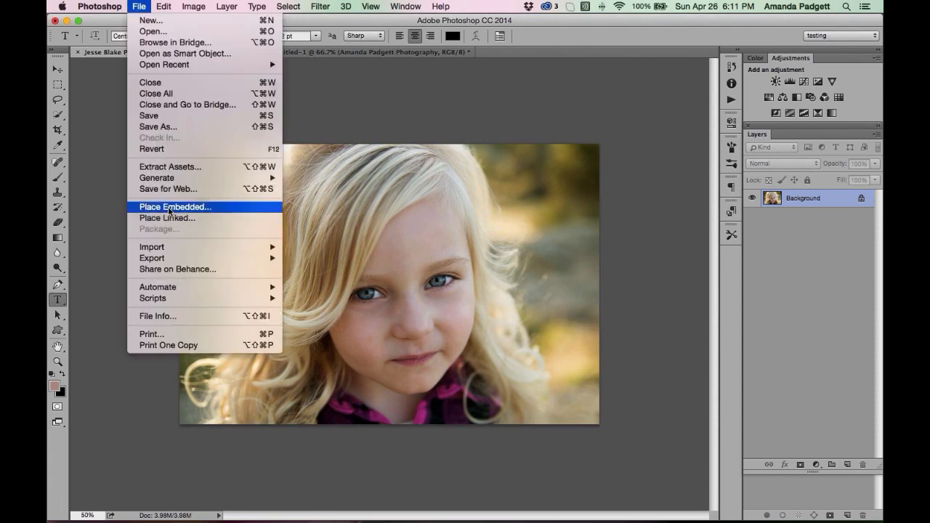
{"action": "left_click", "coordinate": [350, 182]}
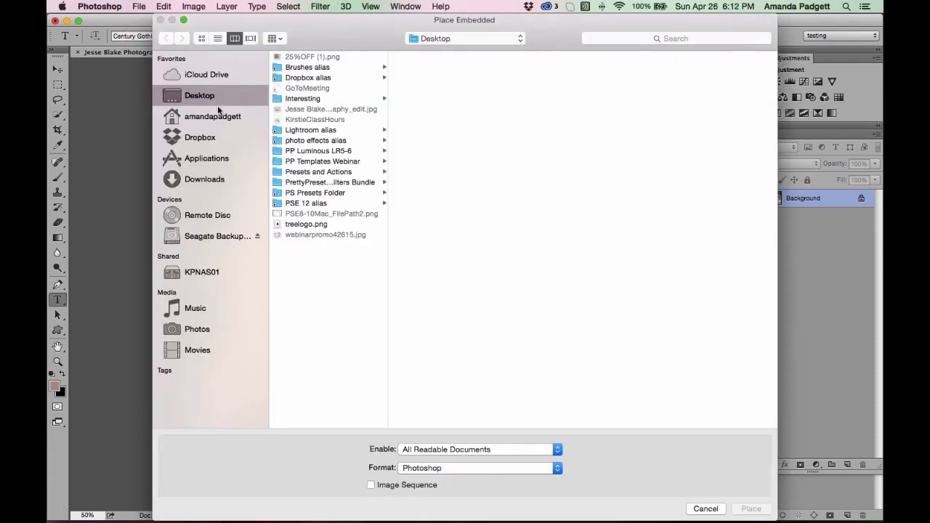
{"action": "left_click", "coordinate": [308, 225]}
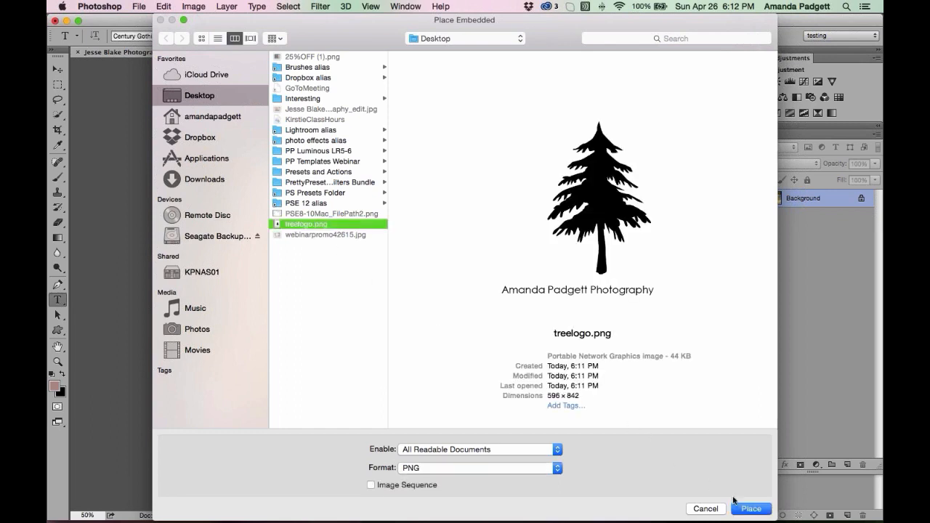
{"action": "left_click", "coordinate": [746, 504]}
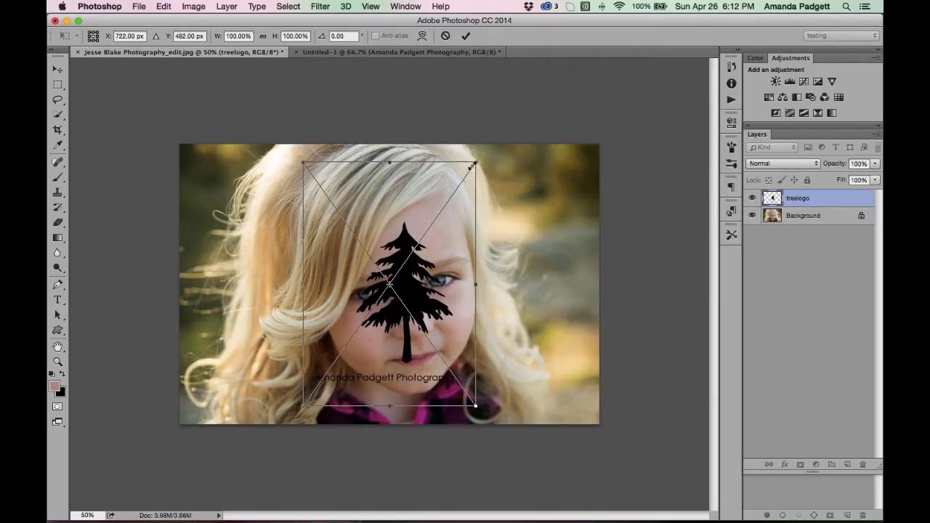
{"action": "left_click_drag", "start_coordinate": [474, 169], "coordinate": [393, 274]}
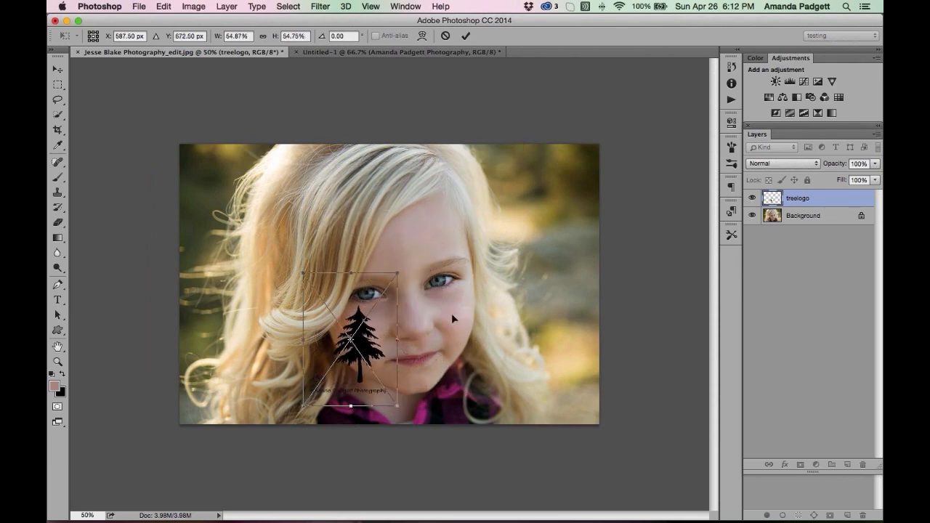
{"action": "left_click_drag", "start_coordinate": [381, 317], "coordinate": [572, 310]}
{"action": "left_click_drag", "start_coordinate": [588, 263], "coordinate": [566, 298]}
{"action": "left_click", "coordinate": [466, 35]}
Switch to Untitled-1 and flatten the tree logo onto a white background
{"action": "key", "text": "t"}
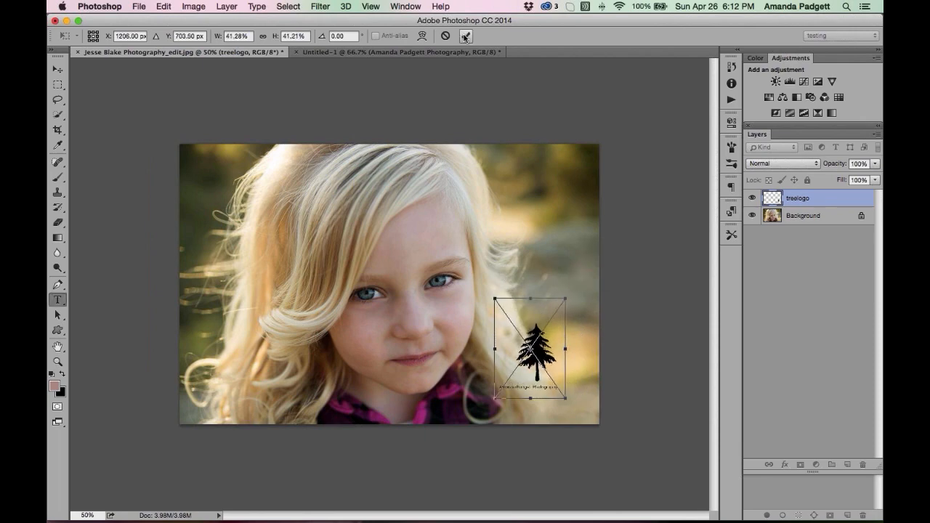
{"action": "left_click", "coordinate": [456, 52]}
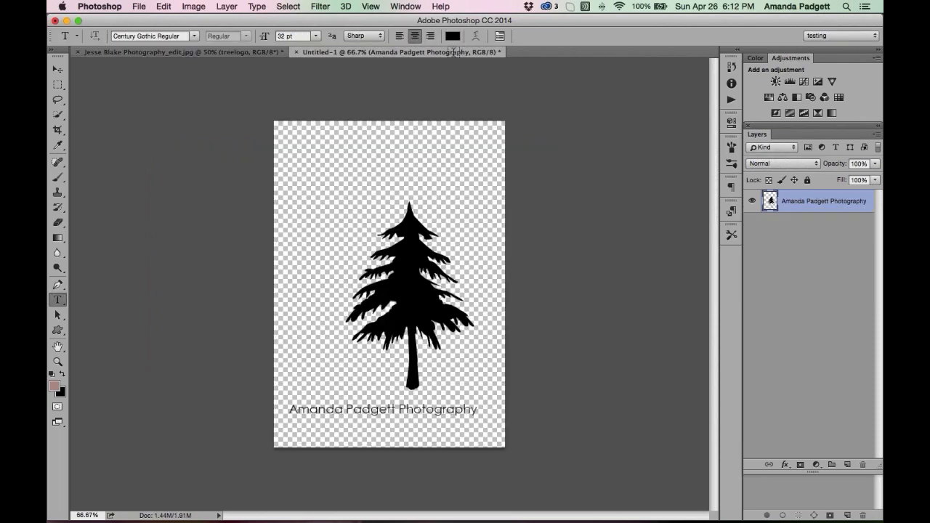
{"action": "left_click", "coordinate": [732, 67]}
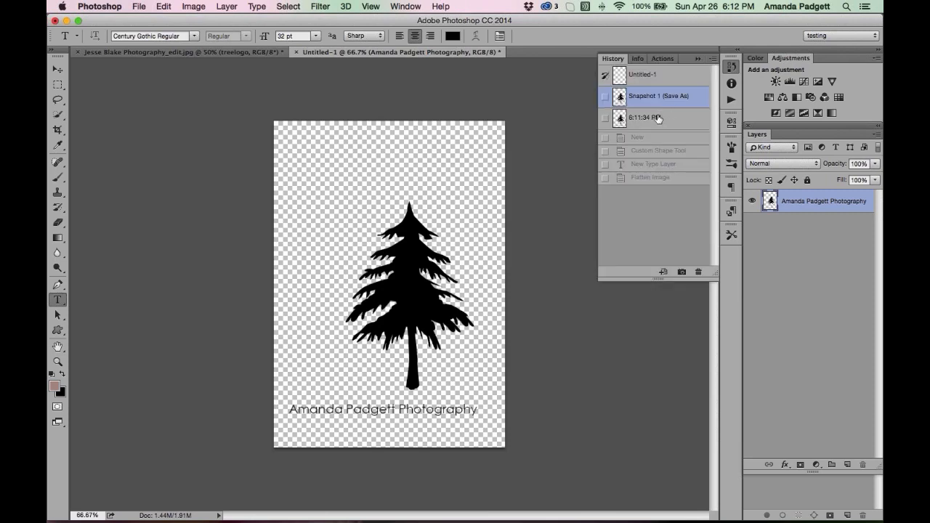
{"action": "left_click", "coordinate": [877, 134]}
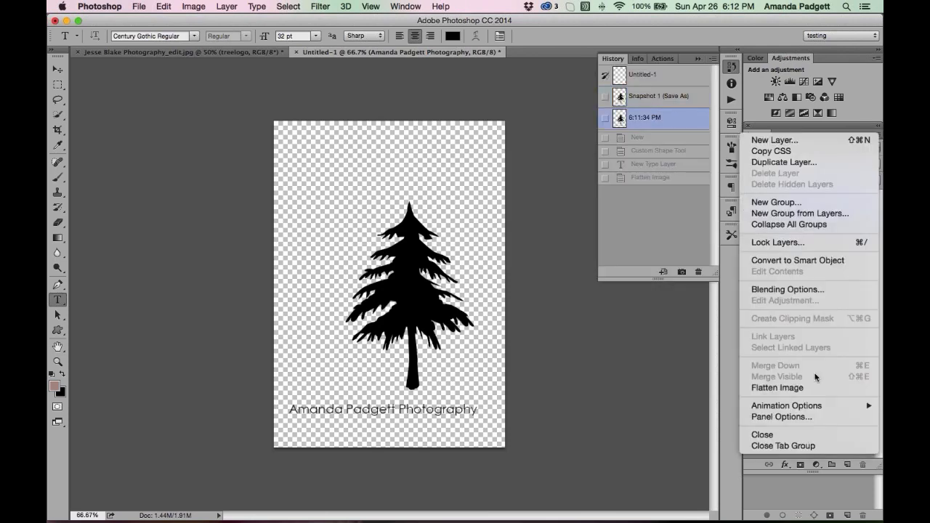
{"action": "left_click", "coordinate": [795, 387]}
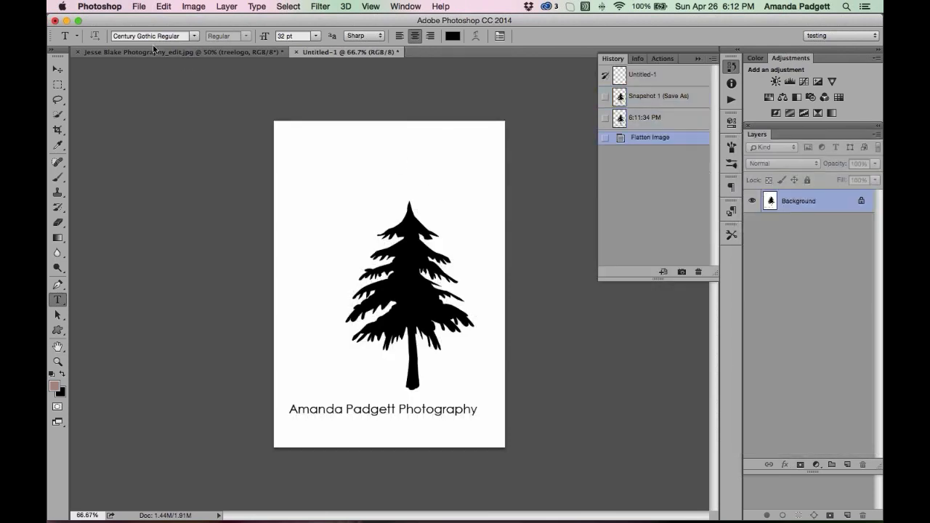
Save the flattened logo as PNG named treelogo2.png, then go back to the portrait
{"action": "left_click", "coordinate": [138, 6]}
{"action": "left_click", "coordinate": [150, 128]}
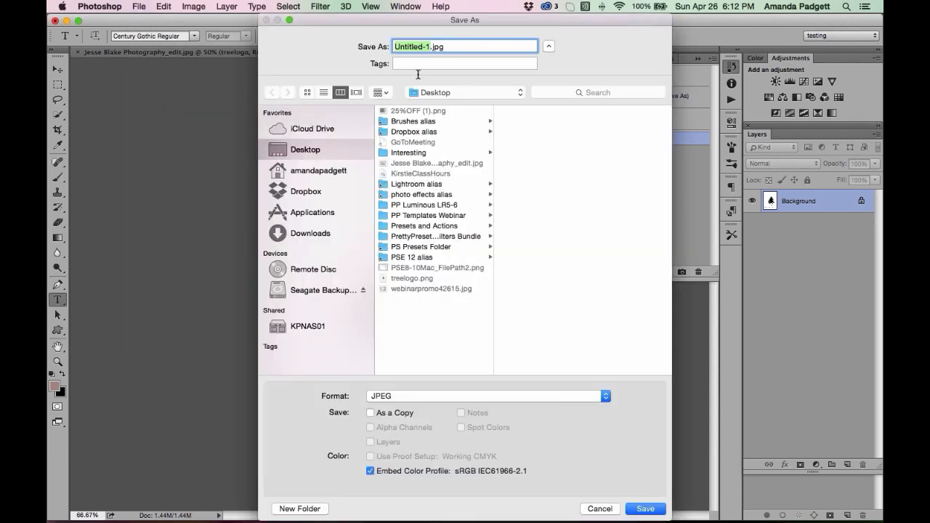
{"action": "type", "text": "treelogo2"}
{"action": "left_click", "coordinate": [516, 399]}
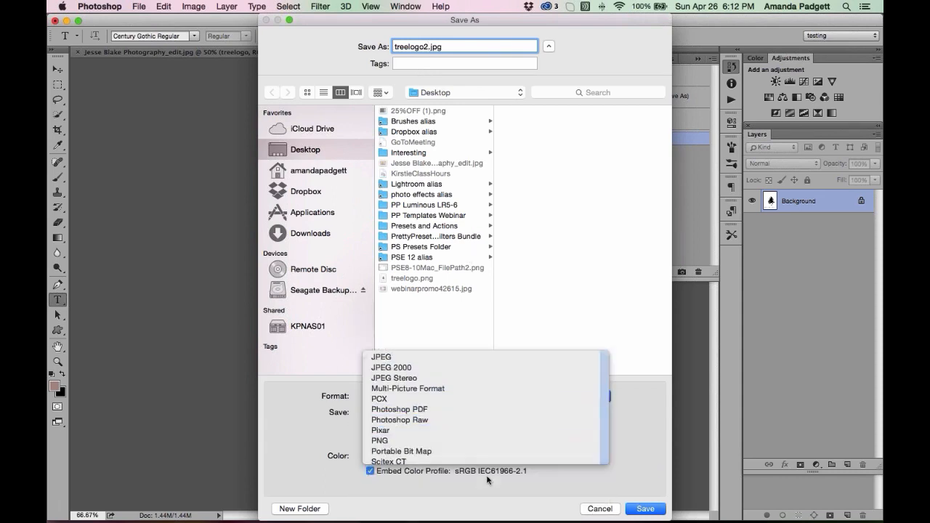
{"action": "left_click", "coordinate": [487, 440]}
{"action": "left_click", "coordinate": [645, 508]}
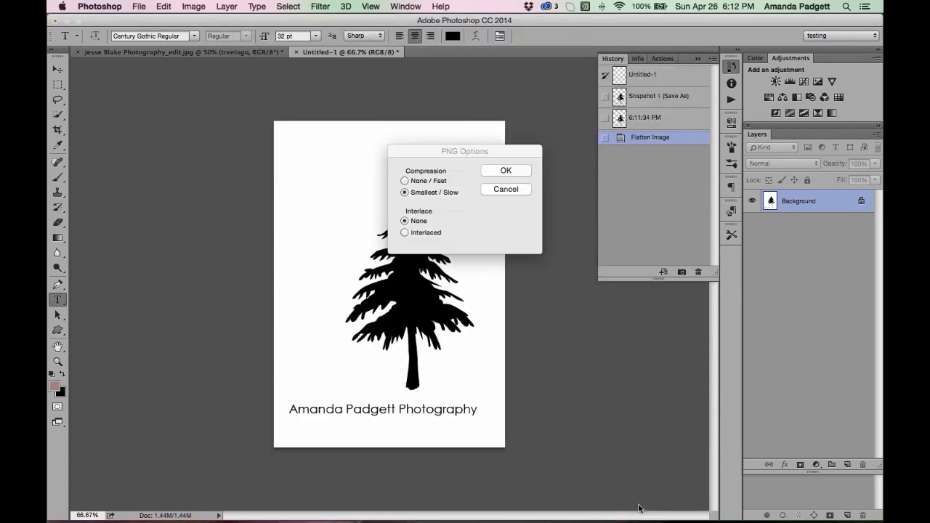
{"action": "left_click", "coordinate": [506, 171]}
{"action": "left_click", "coordinate": [231, 54]}
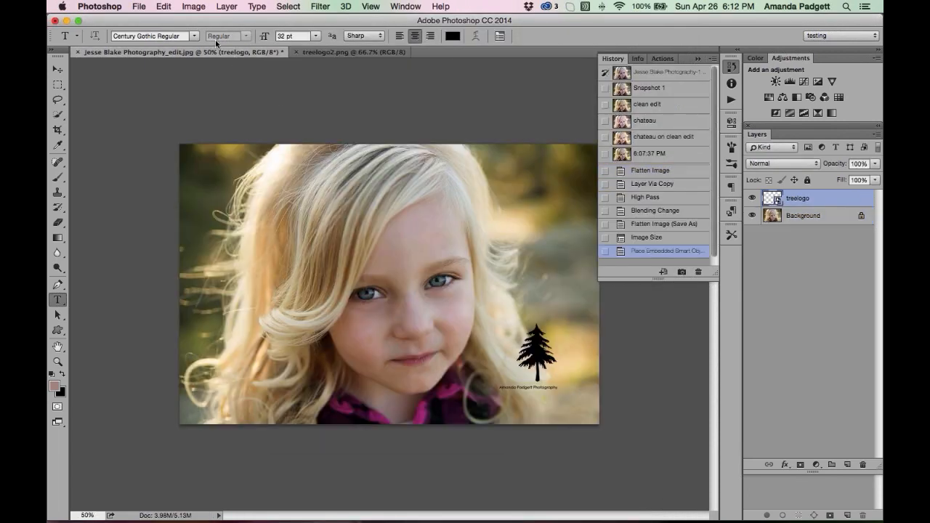
Embed treelogo2.png in the portrait, scaled to about 57.72% and moved to the left edge
{"action": "left_click", "coordinate": [141, 7]}
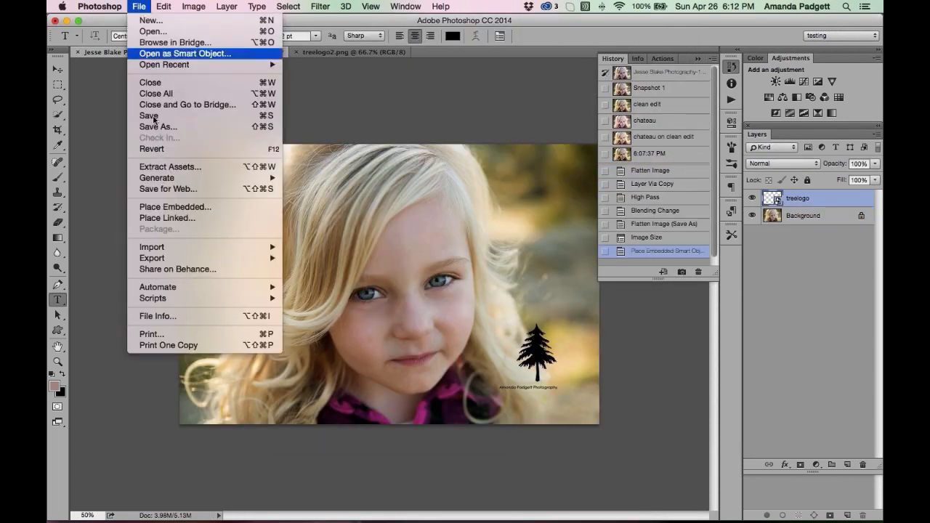
{"action": "left_click", "coordinate": [158, 207]}
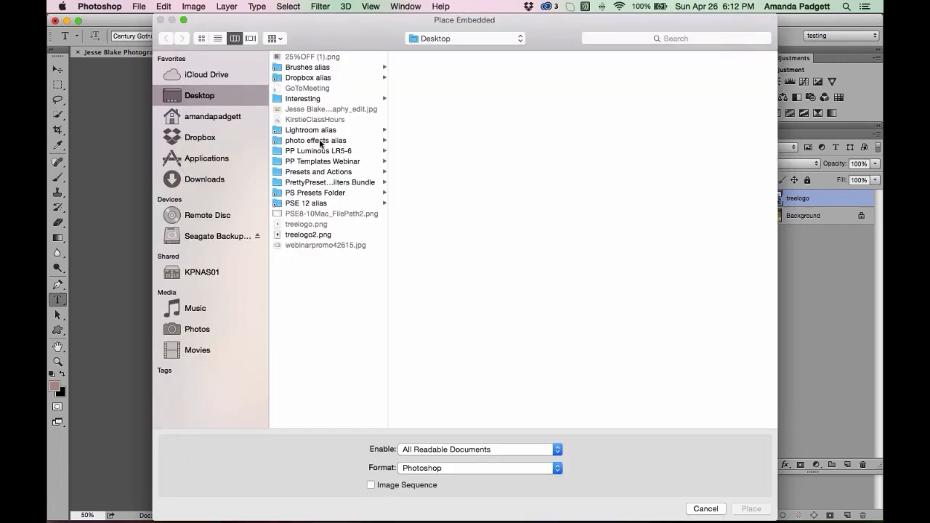
{"action": "left_click", "coordinate": [323, 235]}
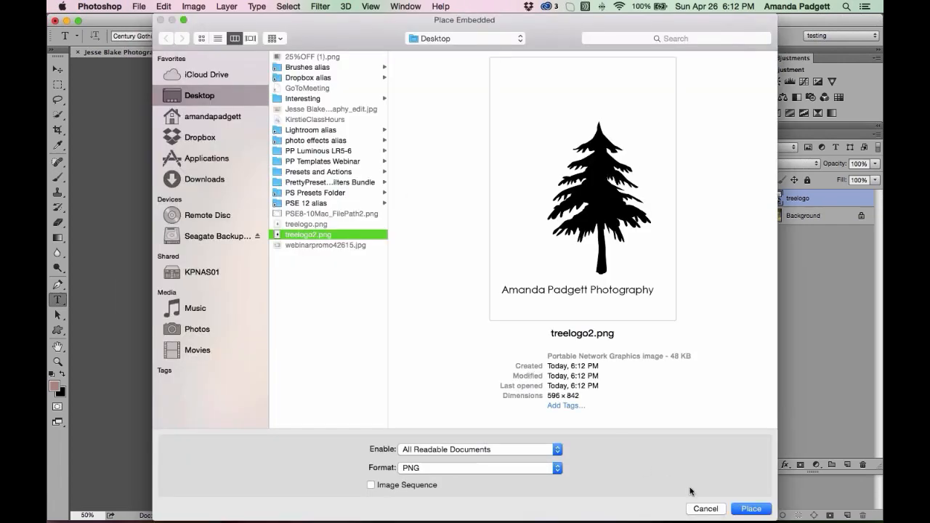
{"action": "left_click", "coordinate": [751, 509]}
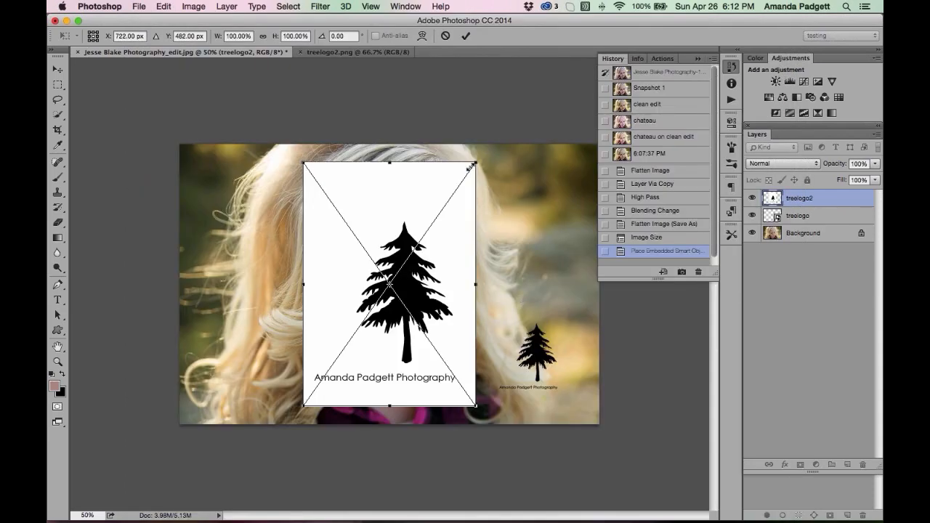
{"action": "left_click_drag", "start_coordinate": [471, 167], "coordinate": [397, 268]}
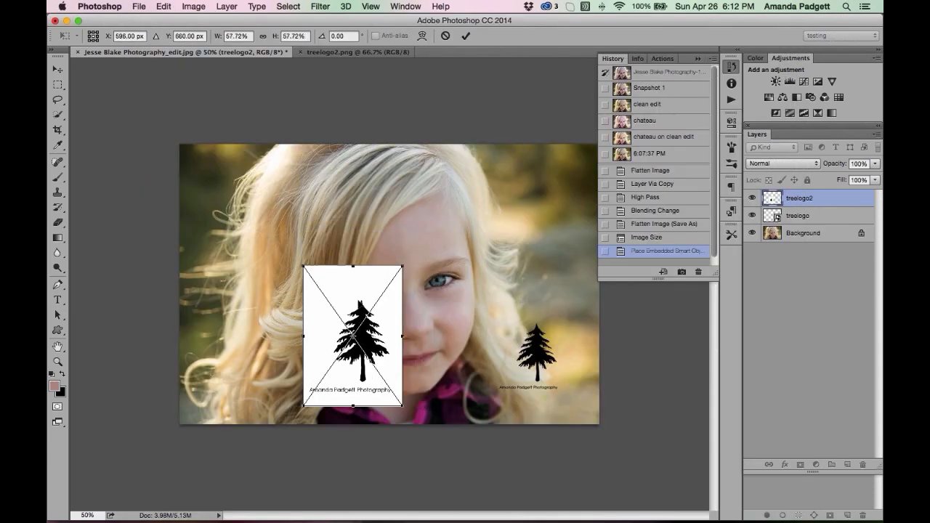
{"action": "left_click_drag", "start_coordinate": [391, 312], "coordinate": [286, 300]}
{"action": "left_click_drag", "start_coordinate": [296, 266], "coordinate": [265, 262]}
{"action": "left_click", "coordinate": [465, 36]}
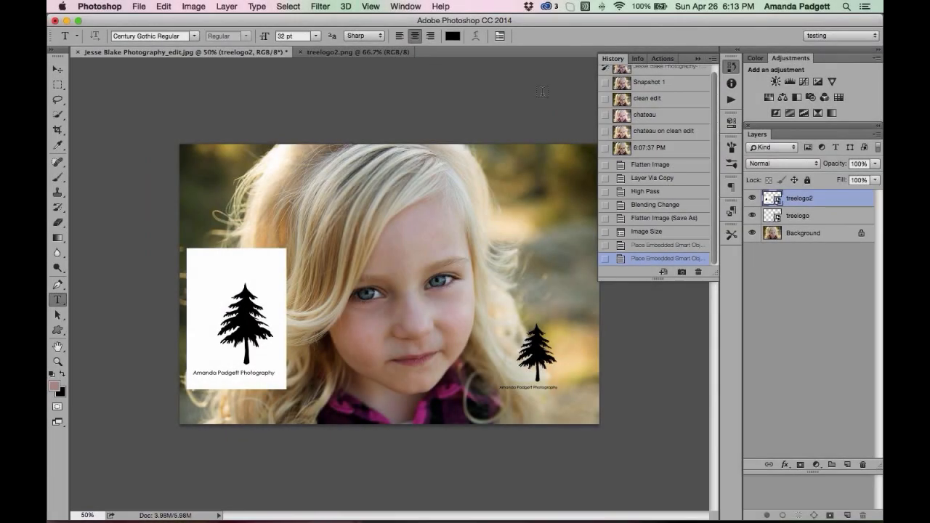
Revert the portrait to the 'clean edit' snapshot, fit it on screen, and add a Levels adjustment layer
{"action": "scroll", "coordinate": [648, 111], "scroll_direction": "up", "scroll_amount": 1}
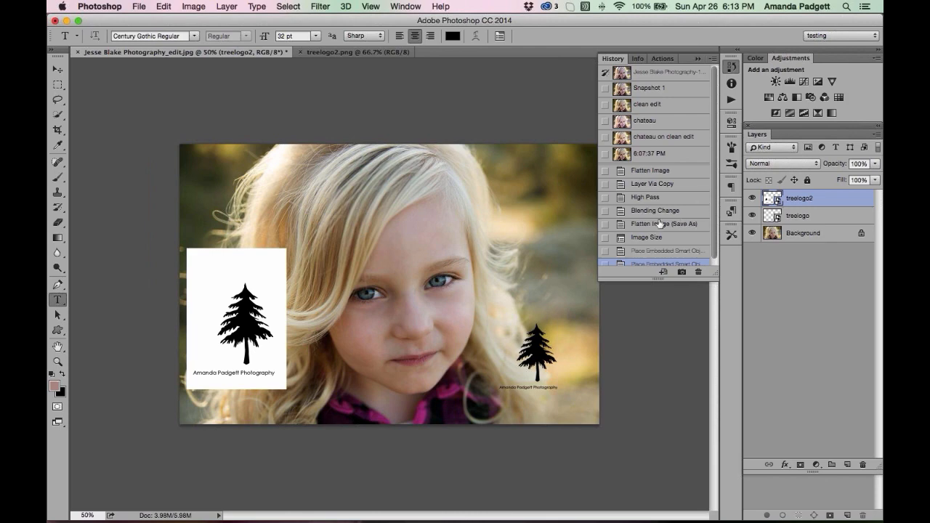
{"action": "scroll", "coordinate": [659, 227], "scroll_direction": "down", "scroll_amount": 1}
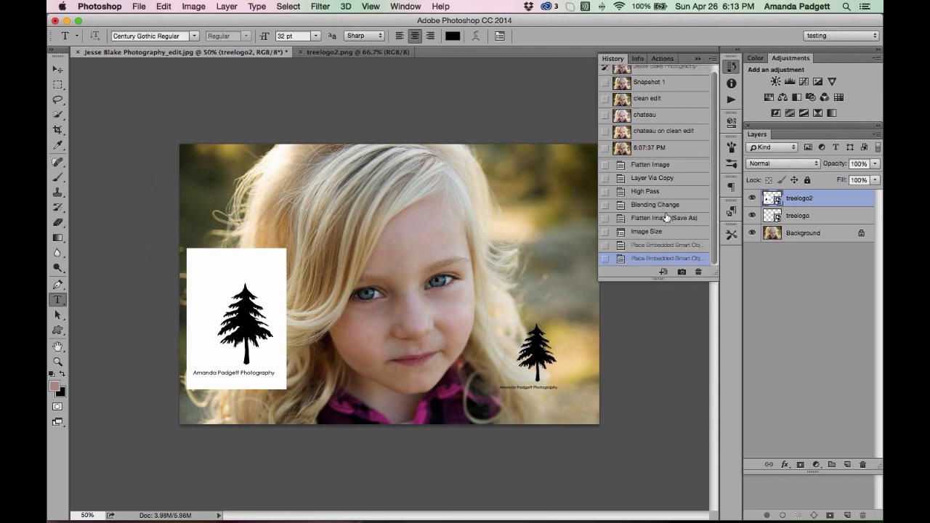
{"action": "left_click", "coordinate": [647, 99]}
{"action": "key", "text": "super+minus"}
{"action": "key", "text": "super+minus"}
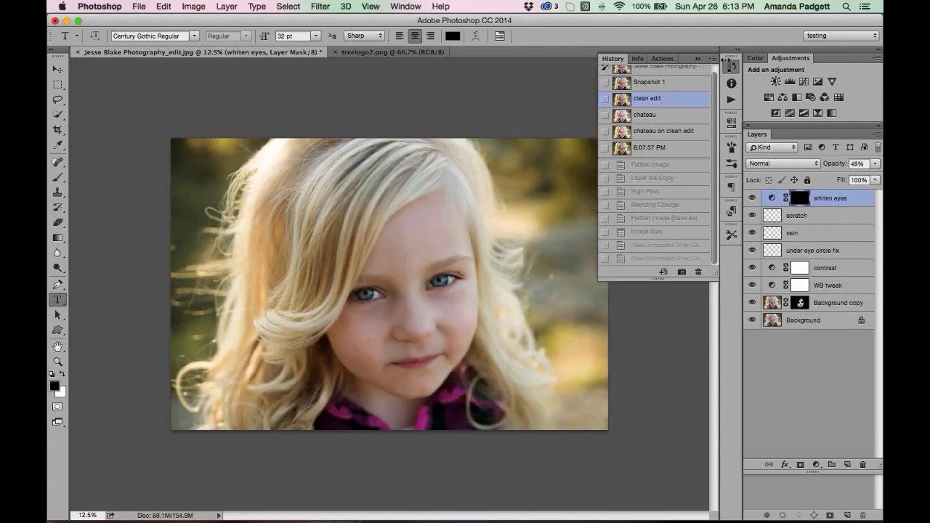
{"action": "left_click", "coordinate": [695, 59]}
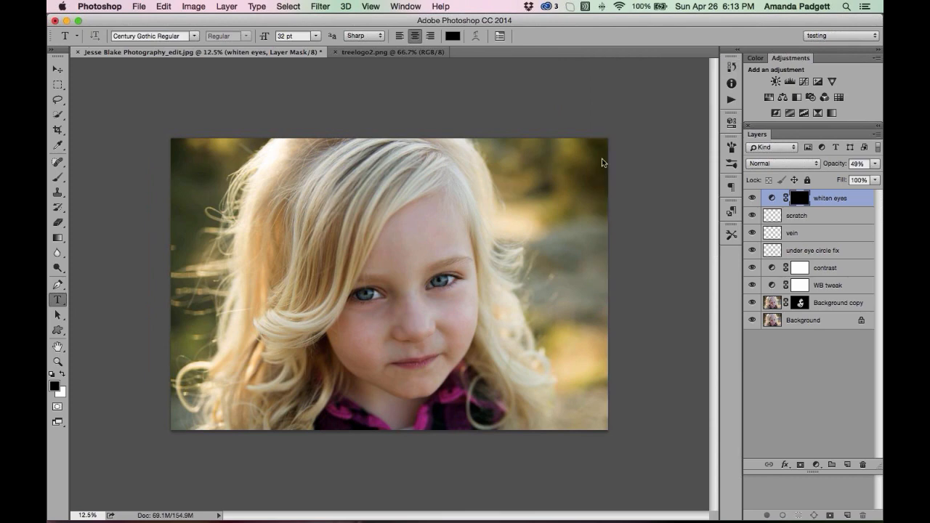
{"action": "left_click", "coordinate": [791, 82]}
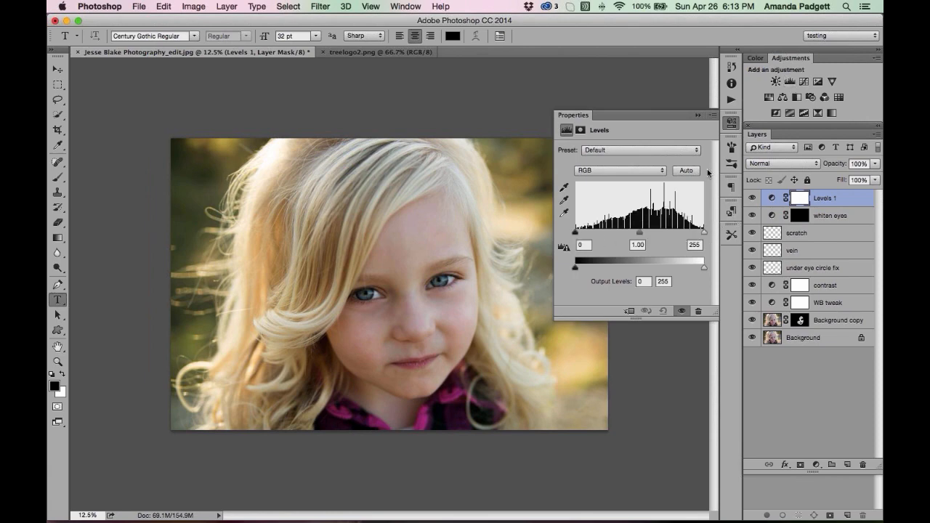
Set the Levels 1 blend mode to Multiply
{"action": "left_click", "coordinate": [698, 115]}
{"action": "left_click", "coordinate": [790, 167]}
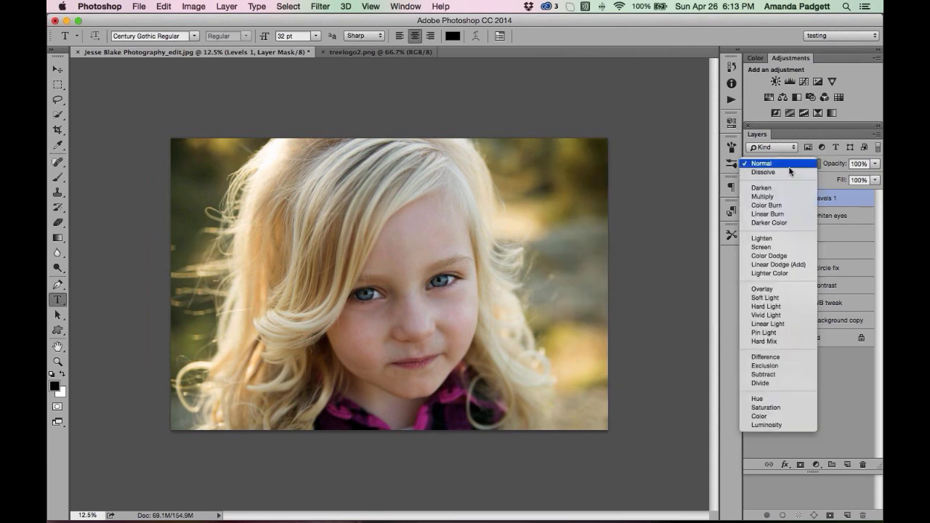
{"action": "left_click", "coordinate": [785, 196]}
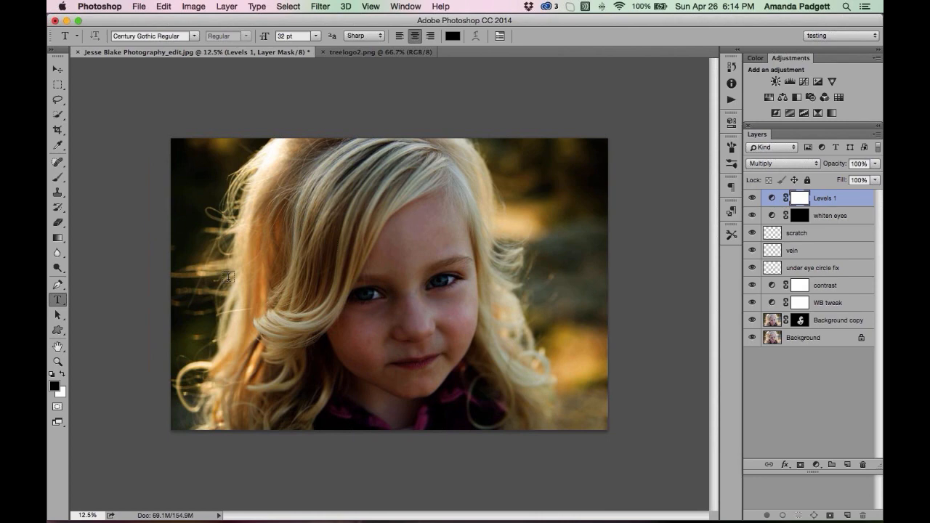
Paint the Levels 1 mask at 100% brush opacity: black over the face, white over the background
{"action": "left_click", "coordinate": [58, 179]}
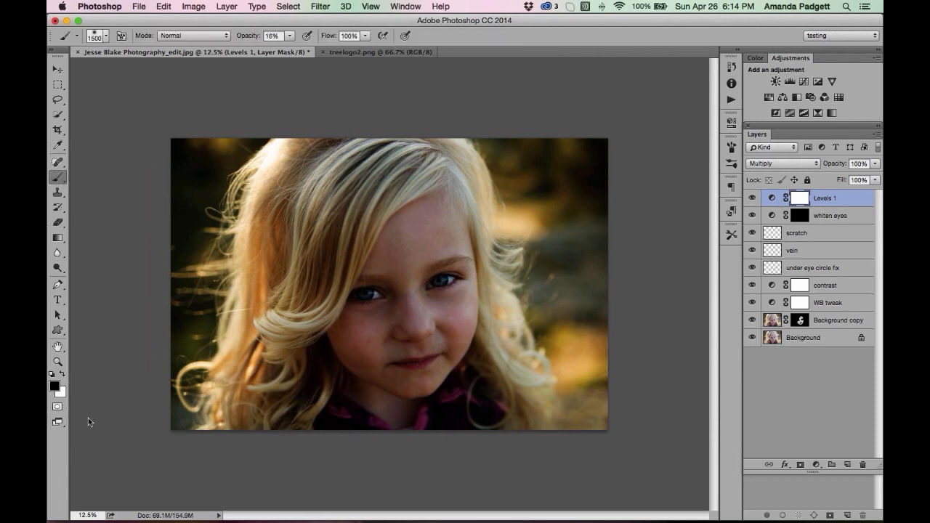
{"action": "left_click_drag", "start_coordinate": [247, 38], "coordinate": [312, 40]}
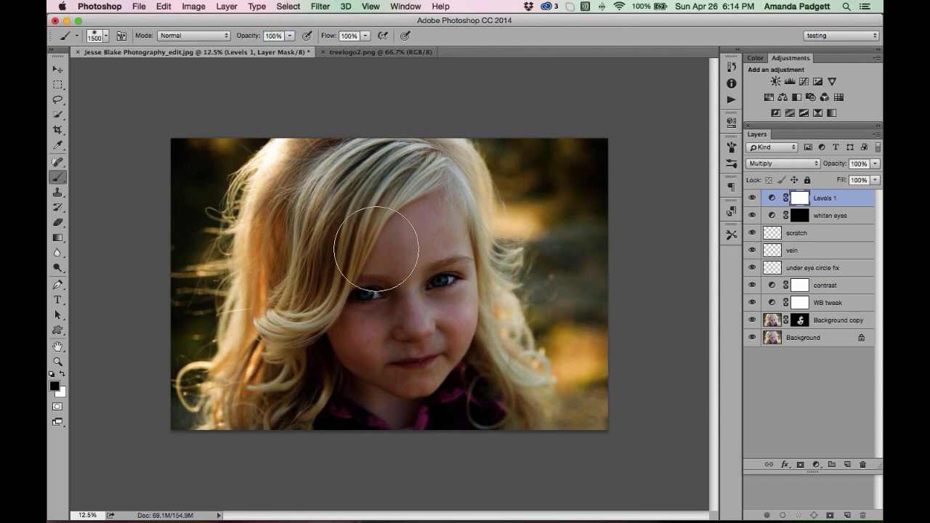
{"action": "mouse_move", "coordinate": [374, 291]}
{"action": "left_mouse_down"}
{"action": "mouse_move", "coordinate": [436, 356]}
{"action": "mouse_move", "coordinate": [429, 225]}
{"action": "mouse_move", "coordinate": [319, 221]}
{"action": "mouse_move", "coordinate": [297, 357]}
{"action": "mouse_move", "coordinate": [370, 404]}
{"action": "mouse_move", "coordinate": [475, 415]}
{"action": "mouse_move", "coordinate": [468, 343]}
{"action": "mouse_move", "coordinate": [418, 156]}
{"action": "mouse_move", "coordinate": [301, 163]}
{"action": "mouse_move", "coordinate": [269, 186]}
{"action": "mouse_move", "coordinate": [238, 415]}
{"action": "mouse_move", "coordinate": [364, 424]}
{"action": "left_mouse_up"}
{"action": "key", "text": "x"}
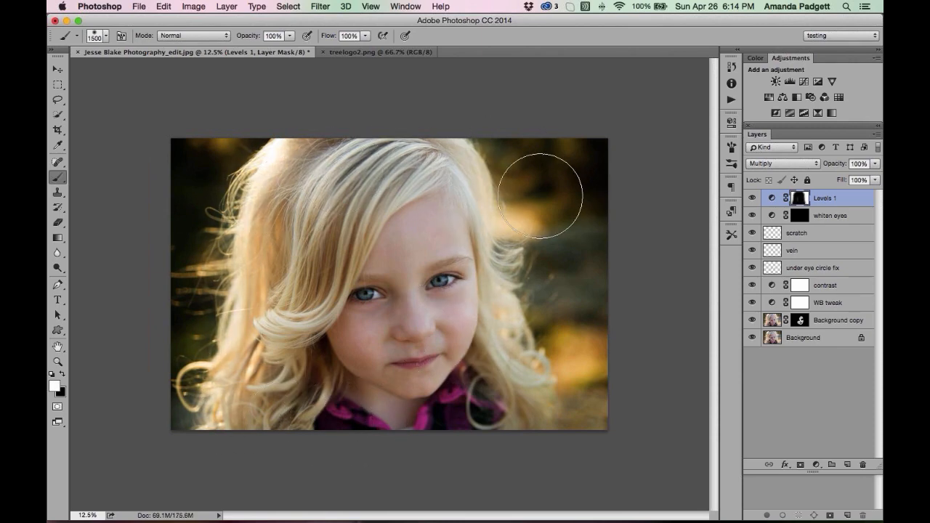
{"action": "mouse_move", "coordinate": [515, 150]}
{"action": "left_mouse_down"}
{"action": "mouse_move", "coordinate": [541, 279]}
{"action": "mouse_move", "coordinate": [590, 351]}
{"action": "left_mouse_up"}
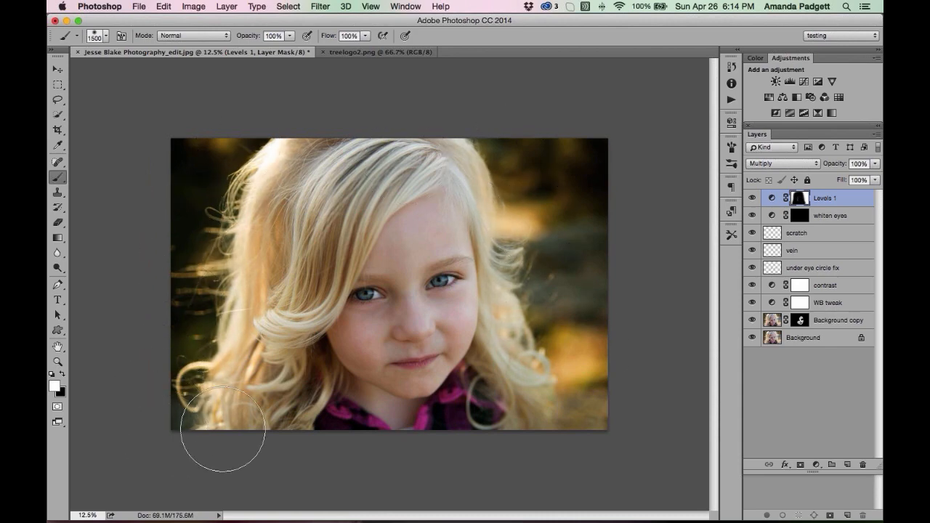
Set the Levels 1 opacity to 57% and compare the photo with and without it
{"action": "left_click", "coordinate": [876, 164]}
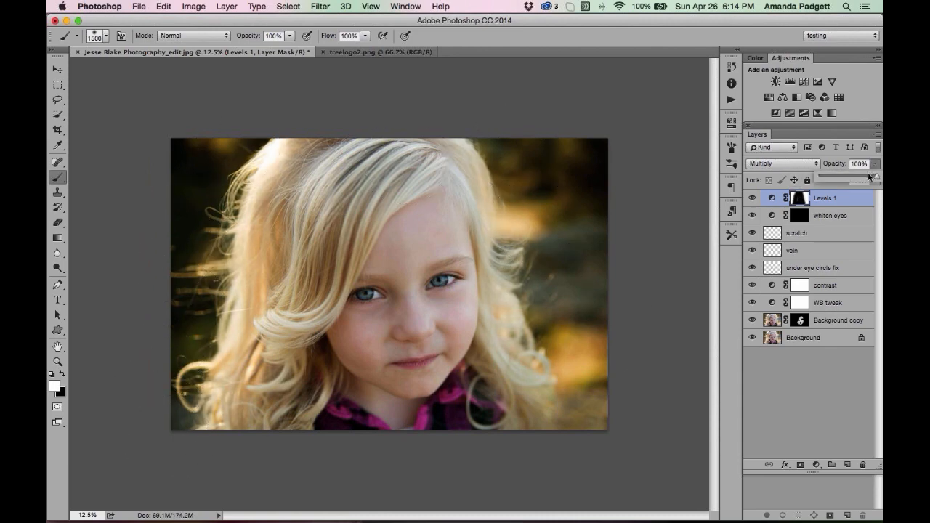
{"action": "left_click_drag", "start_coordinate": [870, 176], "coordinate": [853, 179]}
{"action": "left_click", "coordinate": [752, 202]}
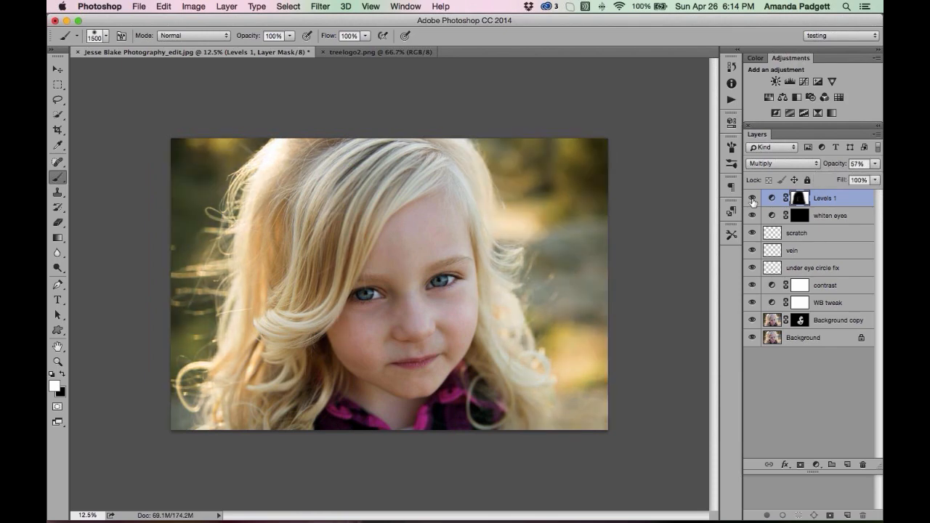
{"action": "left_click", "coordinate": [753, 203]}
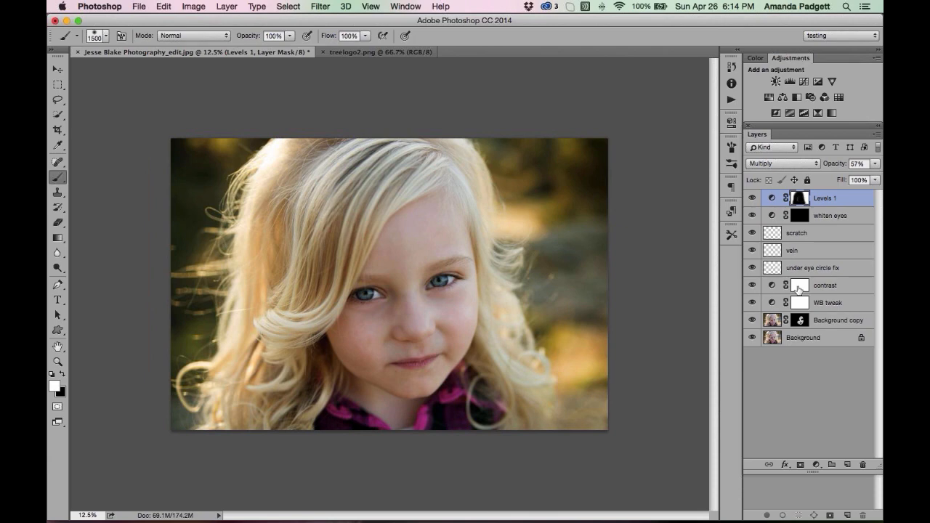
Add a Curves 1 adjustment layer above Levels 1 and bring up the History list
{"action": "left_click", "coordinate": [817, 465]}
{"action": "left_click", "coordinate": [811, 429]}
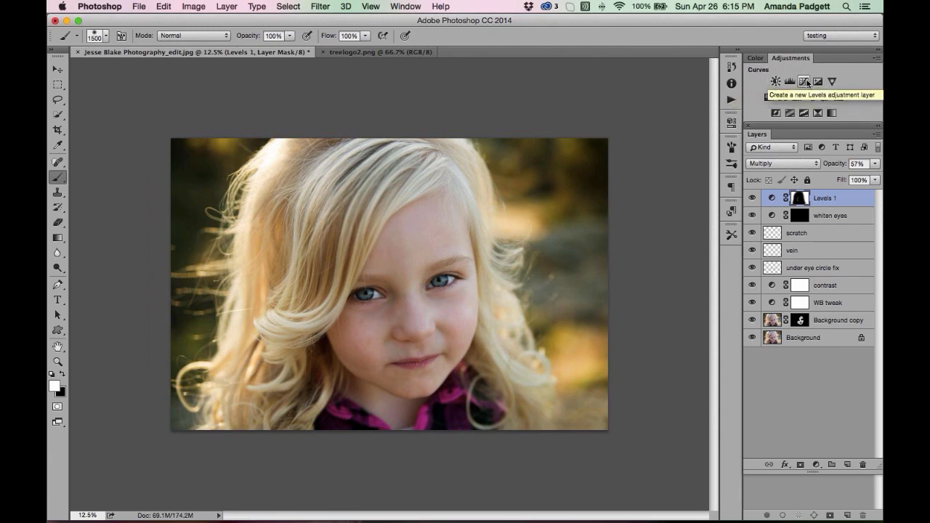
{"action": "left_click", "coordinate": [805, 81]}
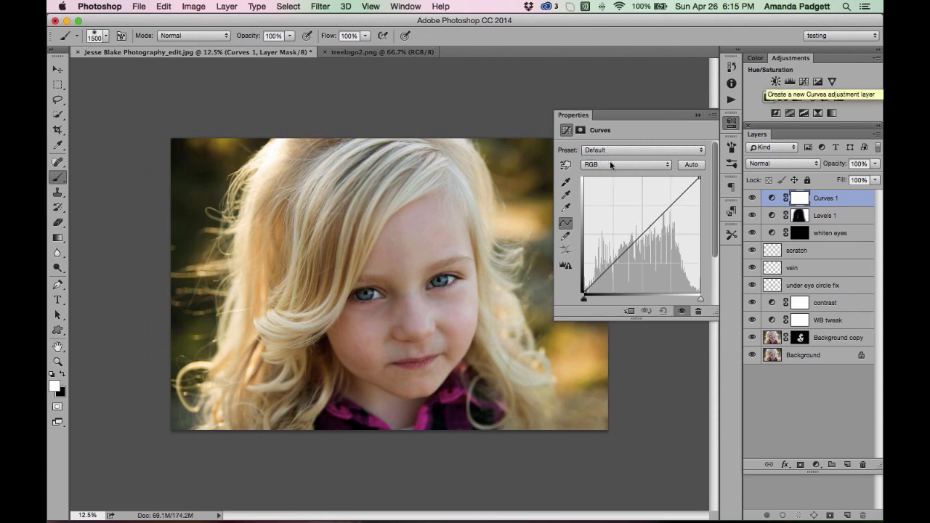
{"action": "left_click", "coordinate": [567, 196]}
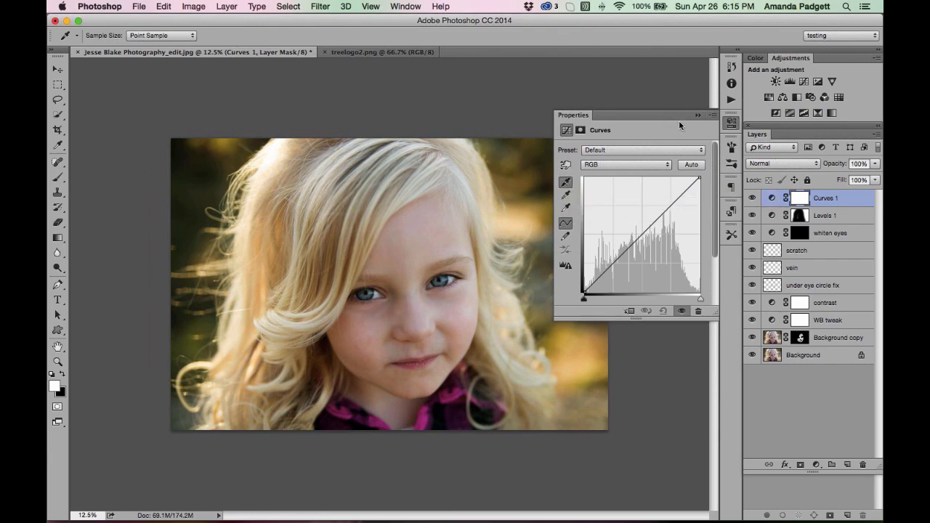
{"action": "left_click", "coordinate": [697, 115]}
{"action": "left_click", "coordinate": [731, 67]}
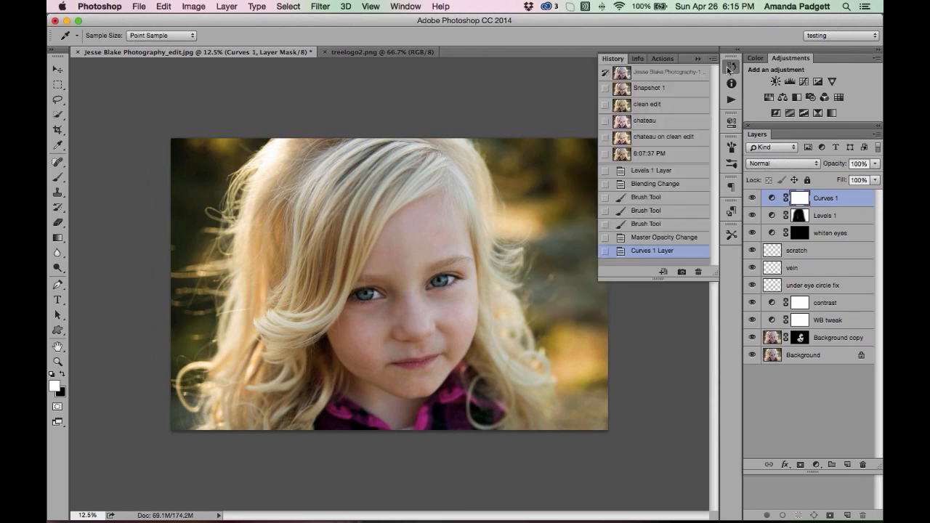
Revert to the original snapshot, add a Curves layer, and sample the shirt and nose with eyedroppers, then undo
{"action": "left_click", "coordinate": [654, 75]}
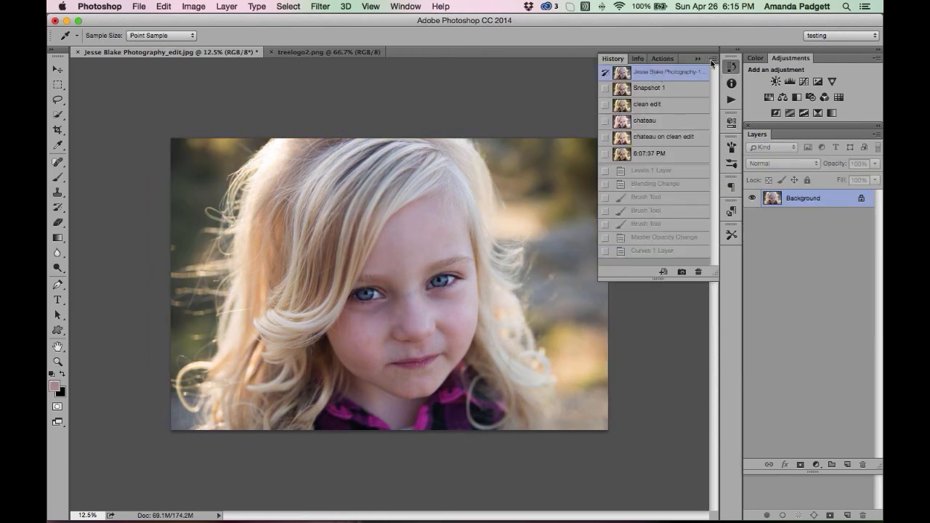
{"action": "left_click", "coordinate": [803, 81]}
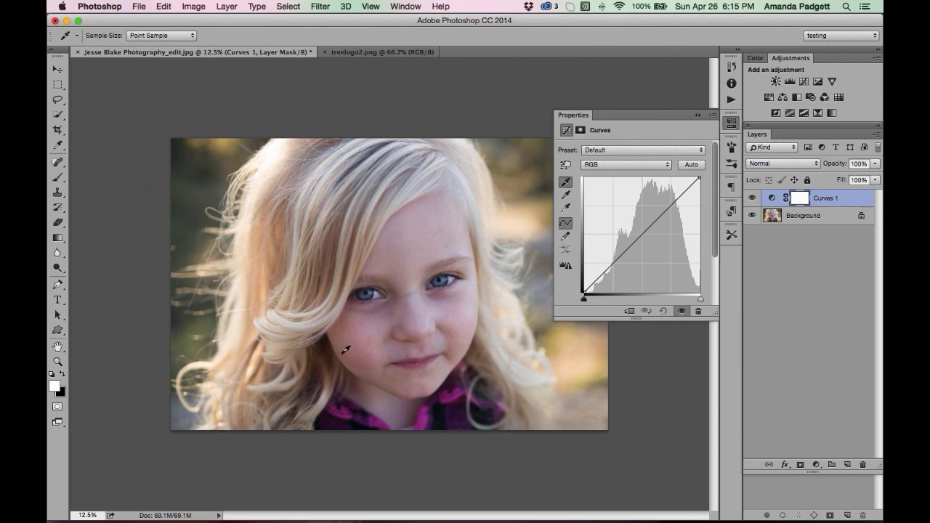
{"action": "left_click", "coordinate": [443, 406]}
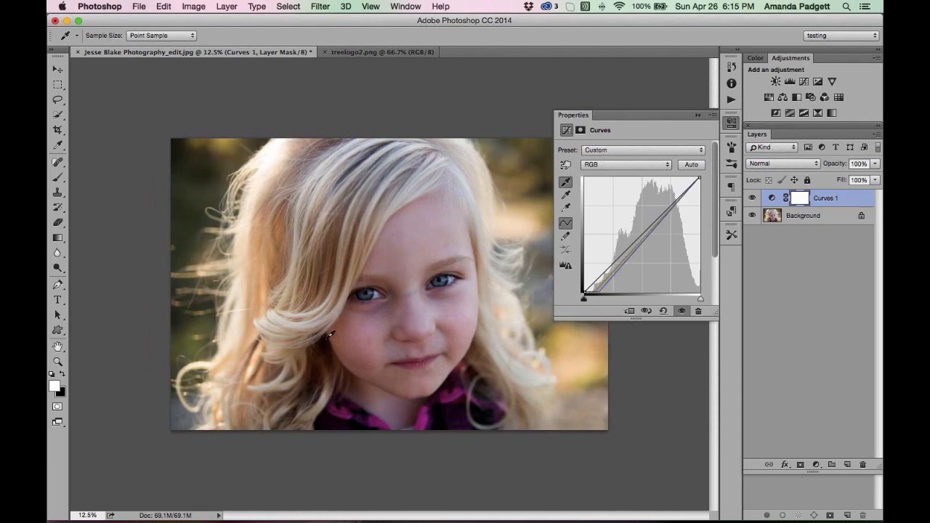
{"action": "left_click", "coordinate": [412, 301]}
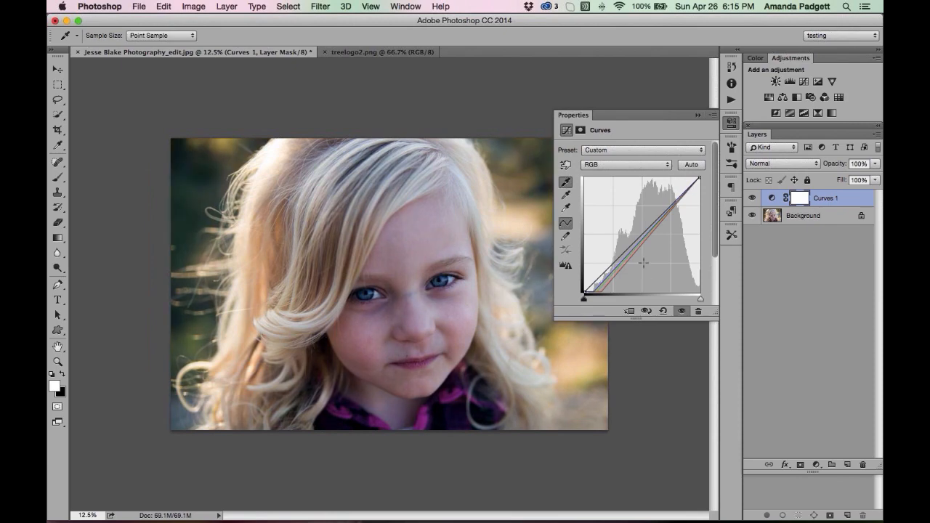
{"action": "left_click", "coordinate": [568, 209]}
{"action": "key", "text": "super+z"}
Reset the curve, view the Red, Green and Blue channels, and bend the blue curve down slightly
{"action": "left_click", "coordinate": [663, 312]}
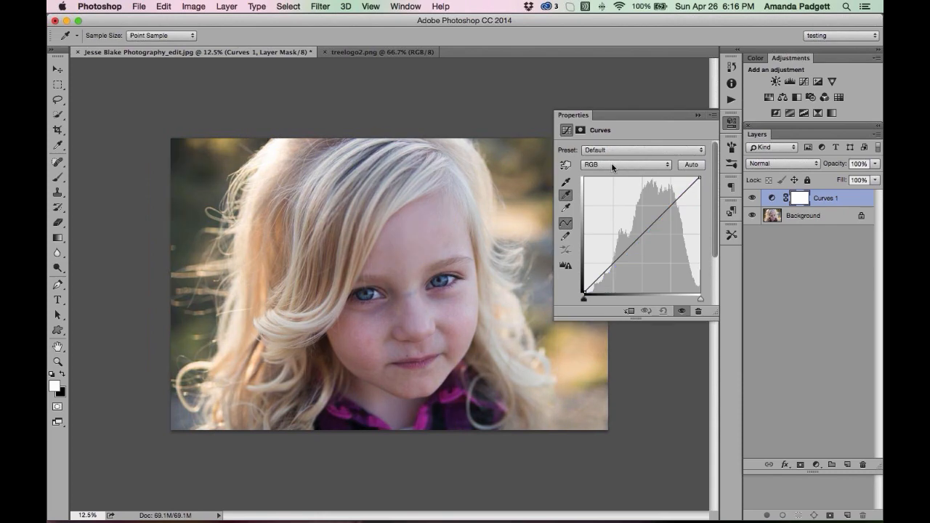
{"action": "left_click", "coordinate": [613, 165]}
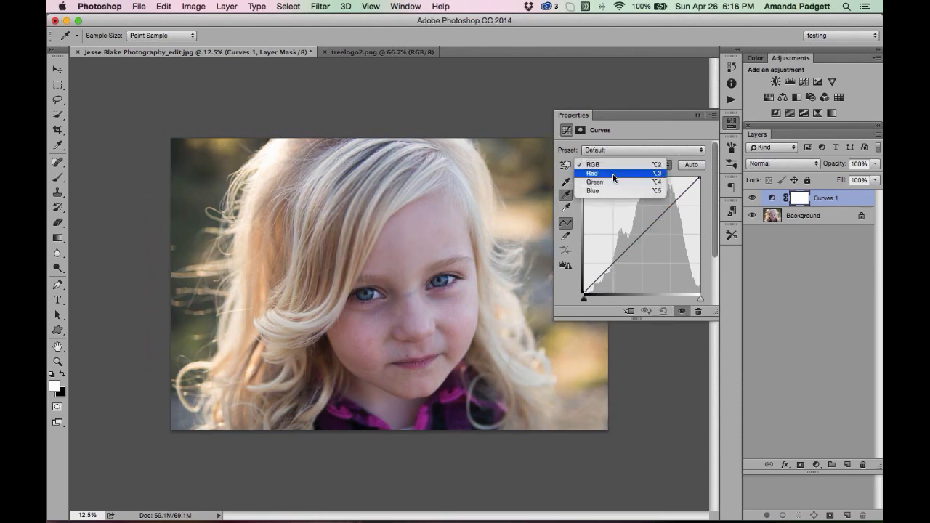
{"action": "left_click", "coordinate": [615, 175]}
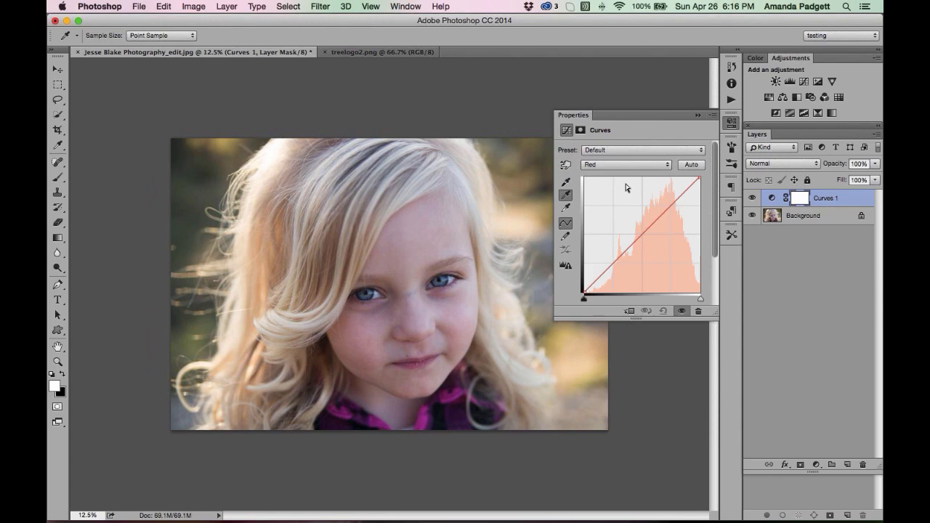
{"action": "left_click", "coordinate": [625, 164]}
{"action": "left_click", "coordinate": [628, 184]}
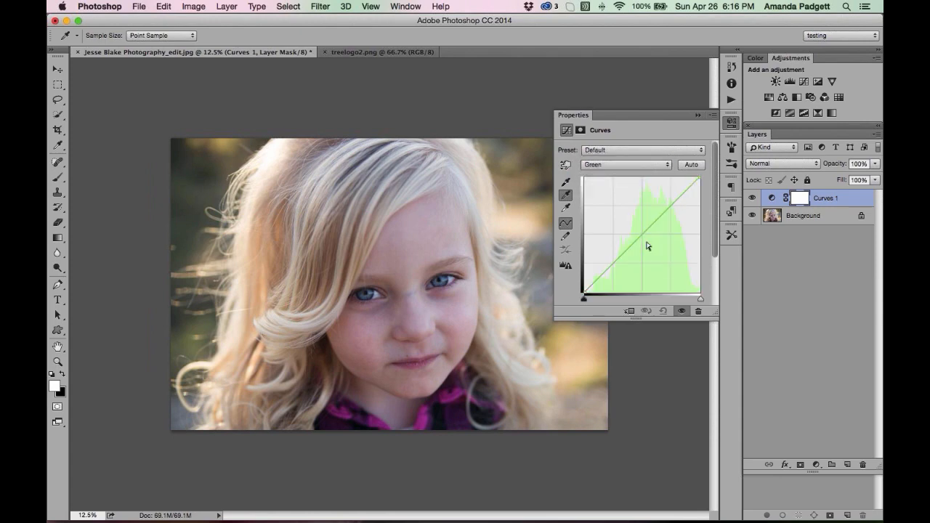
{"action": "left_click", "coordinate": [635, 164]}
{"action": "left_click", "coordinate": [635, 174]}
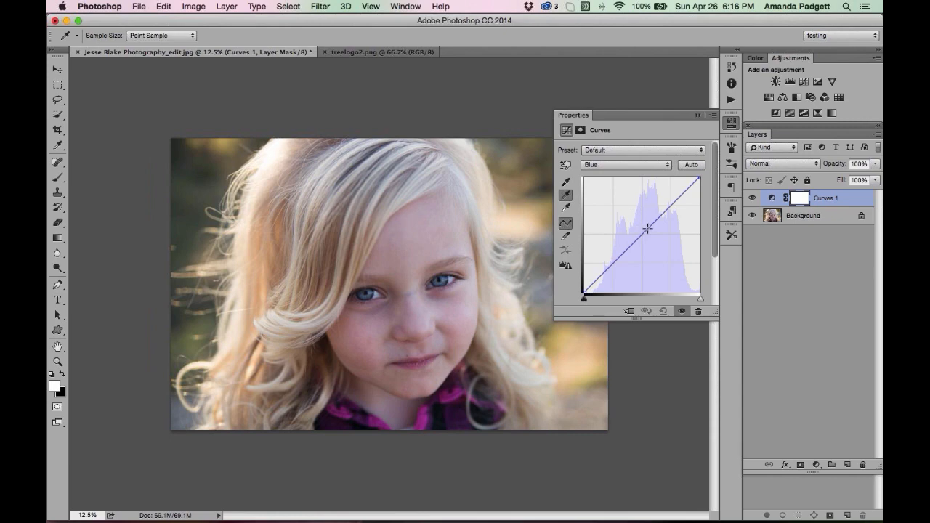
{"action": "left_click", "coordinate": [647, 229]}
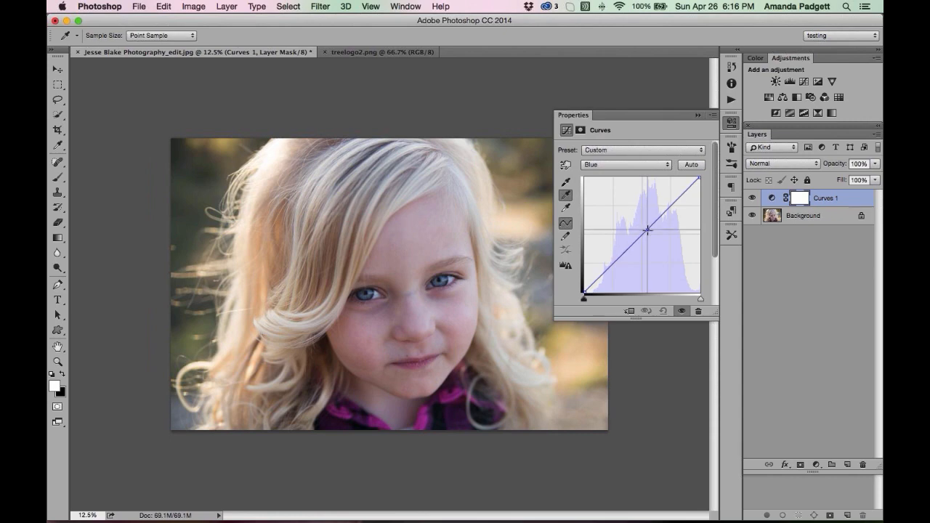
{"action": "left_click_drag", "start_coordinate": [648, 228], "coordinate": [649, 233]}
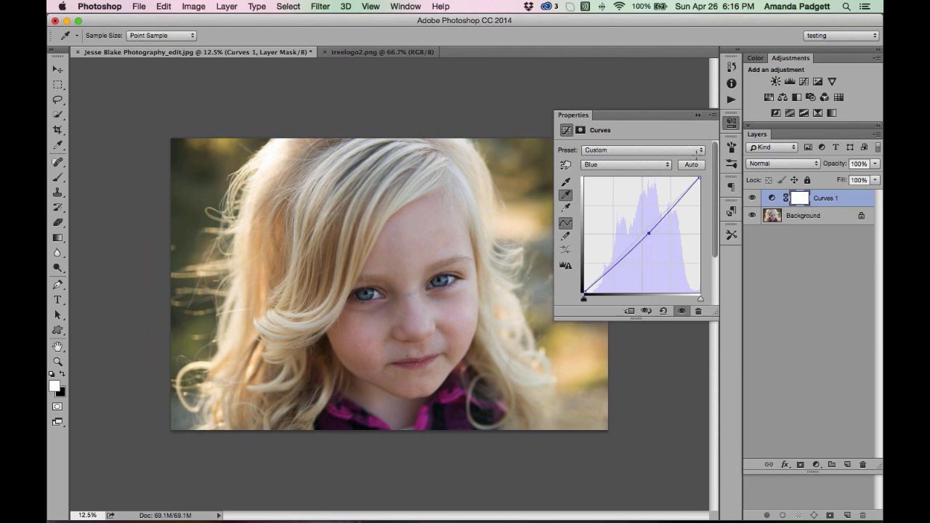
Reset Curves and set the neutral grey point by sampling near the eyes
{"action": "left_click", "coordinate": [665, 312]}
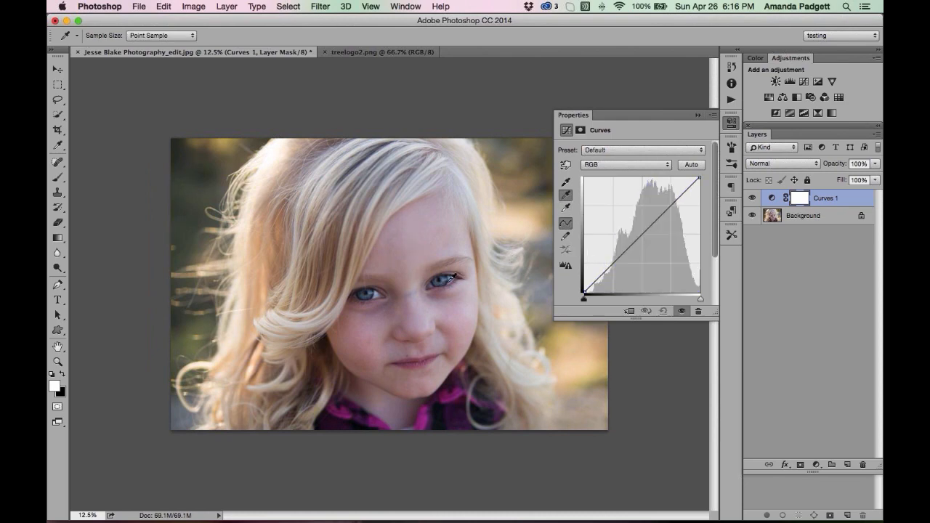
{"action": "left_click", "coordinate": [380, 292]}
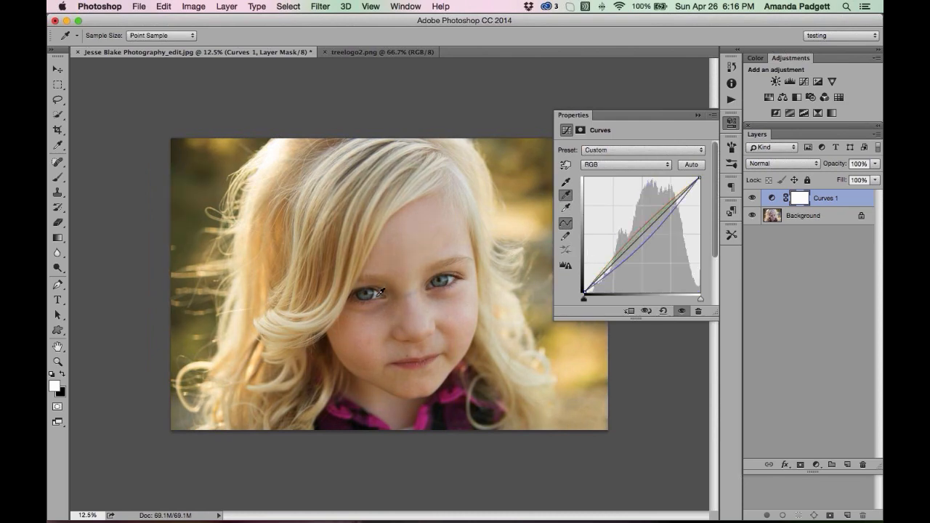
{"action": "left_click", "coordinate": [697, 116]}
{"action": "left_click", "coordinate": [875, 163]}
Lower the Curves 1 opacity to 57% and bring Photoshop back to the front
{"action": "left_click_drag", "start_coordinate": [876, 179], "coordinate": [854, 181]}
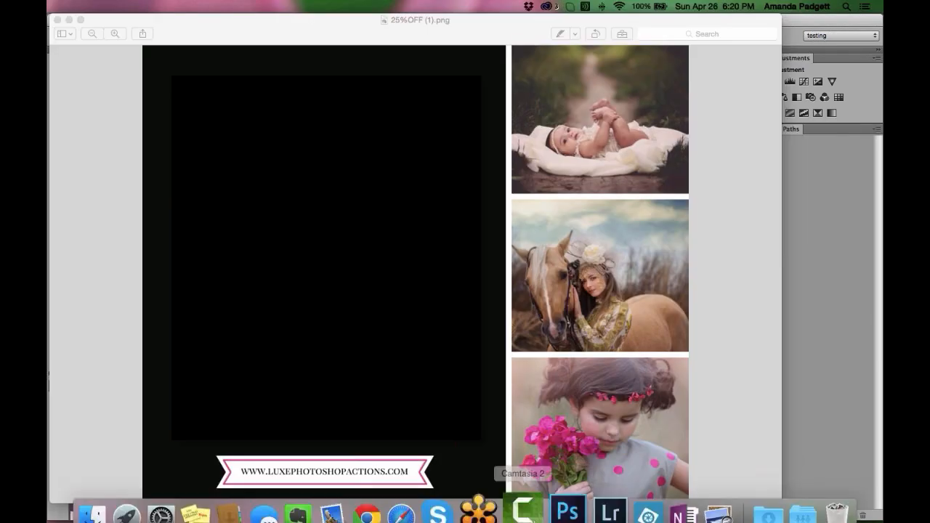
{"action": "left_click", "coordinate": [567, 512]}
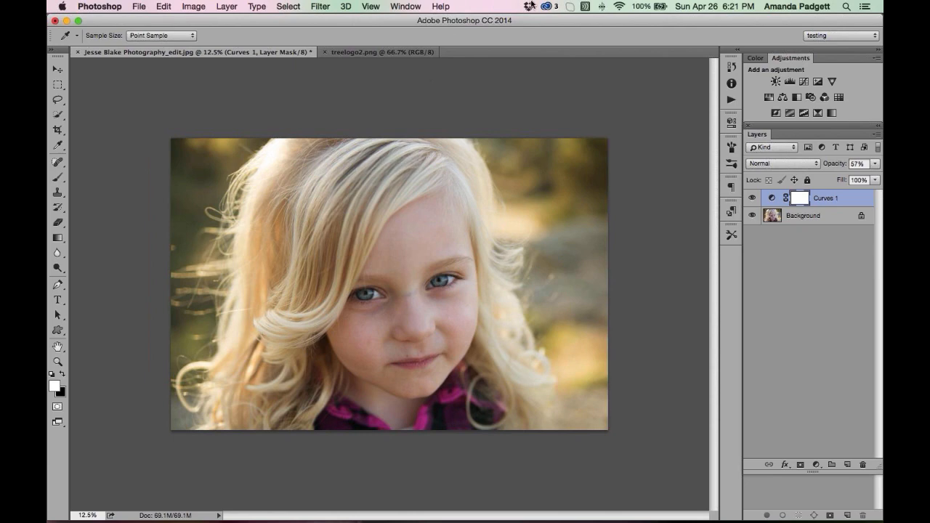
Show the History panel with its states and snapshots, glancing through the Window menu
{"action": "left_click", "coordinate": [732, 66]}
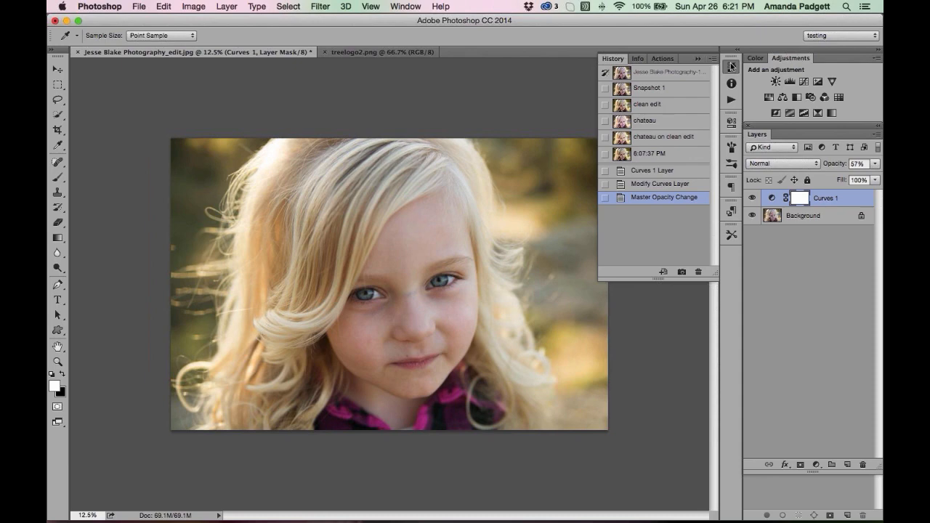
{"action": "left_click", "coordinate": [405, 8]}
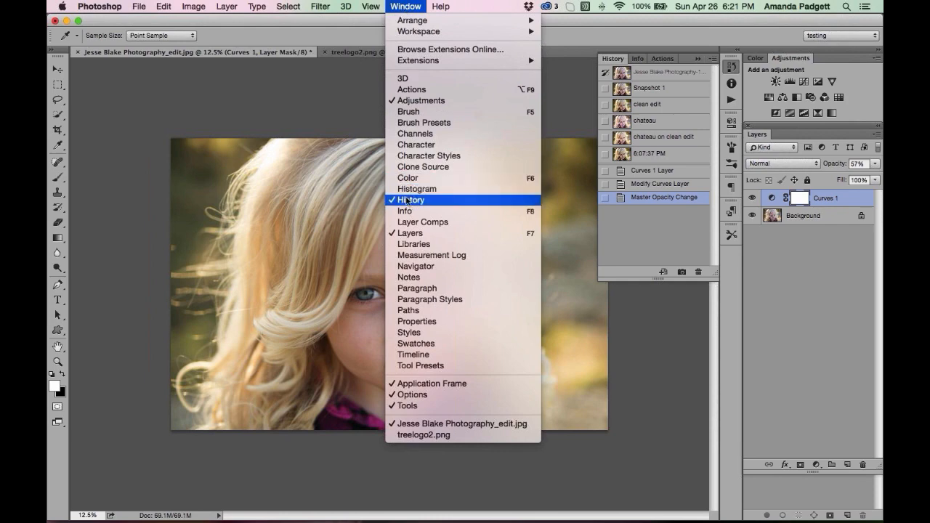
{"action": "left_click", "coordinate": [353, 121]}
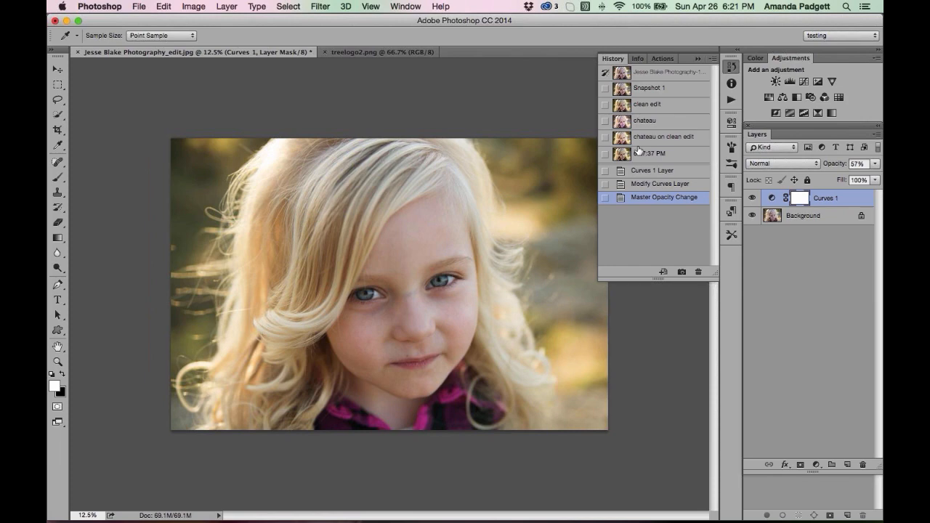
Step through Snapshot 1, clean edit, chateau and chateau on clean edit, ending on the 6:07:37 PM snapshot
{"action": "left_click", "coordinate": [650, 88]}
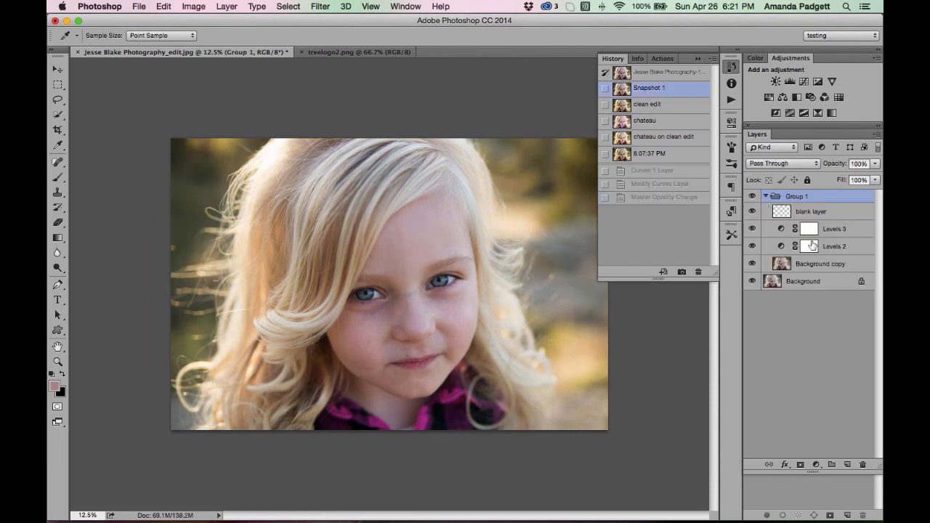
{"action": "left_click", "coordinate": [673, 104]}
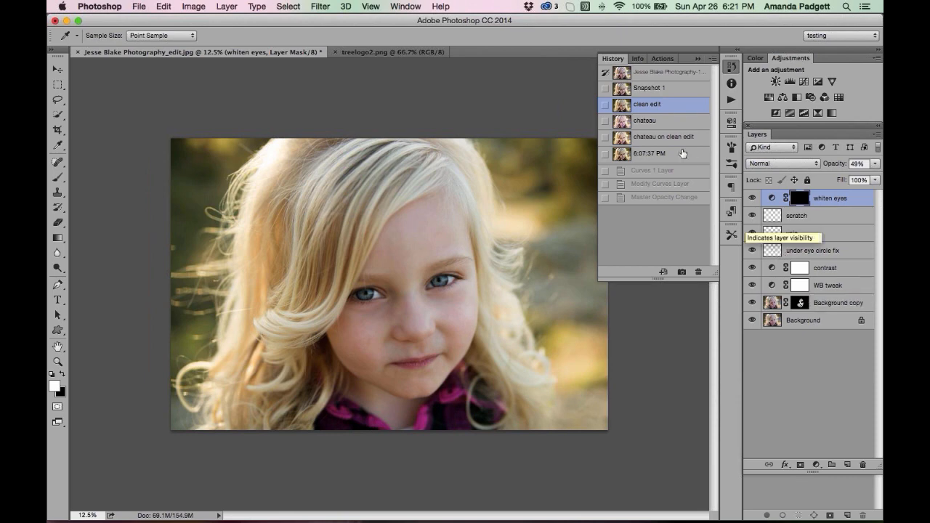
{"action": "left_click", "coordinate": [656, 123]}
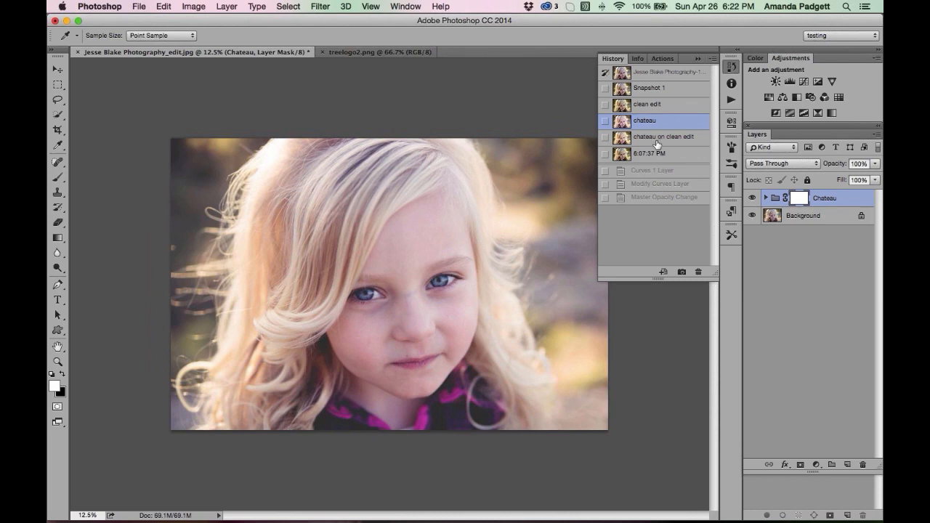
{"action": "left_click", "coordinate": [657, 138]}
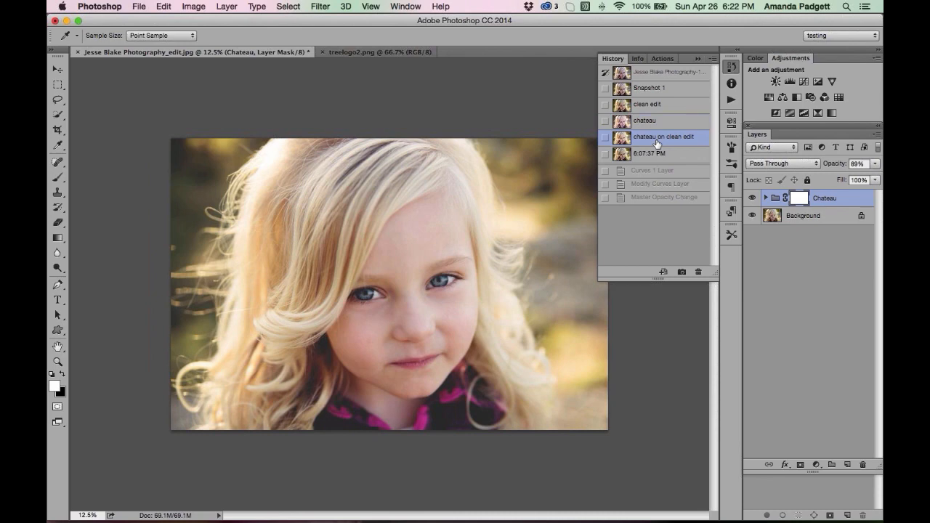
{"action": "key", "text": "super+alt+z"}
{"action": "left_click", "coordinate": [650, 145]}
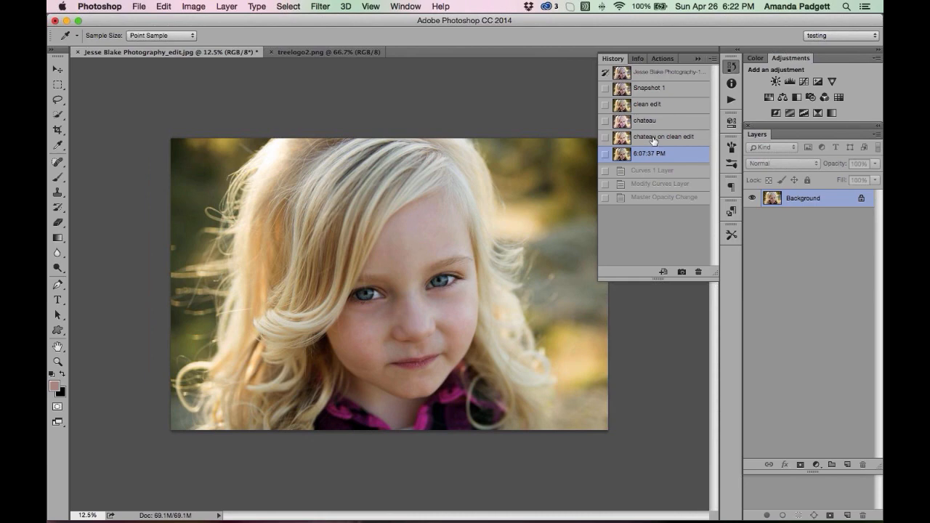
Select the 'chateau on clean edit' snapshot in History
{"action": "left_click", "coordinate": [654, 139]}
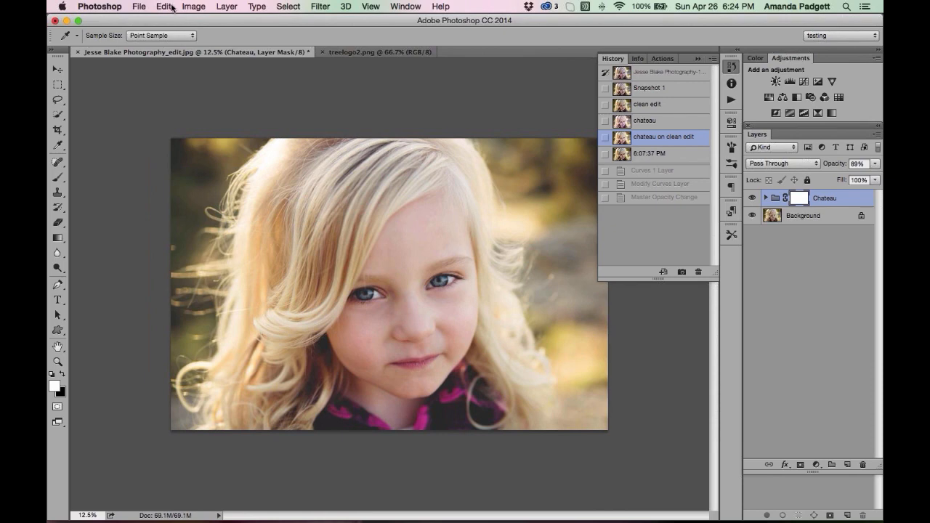
Open Photoshop > Preferences > General
{"action": "left_click", "coordinate": [165, 7]}
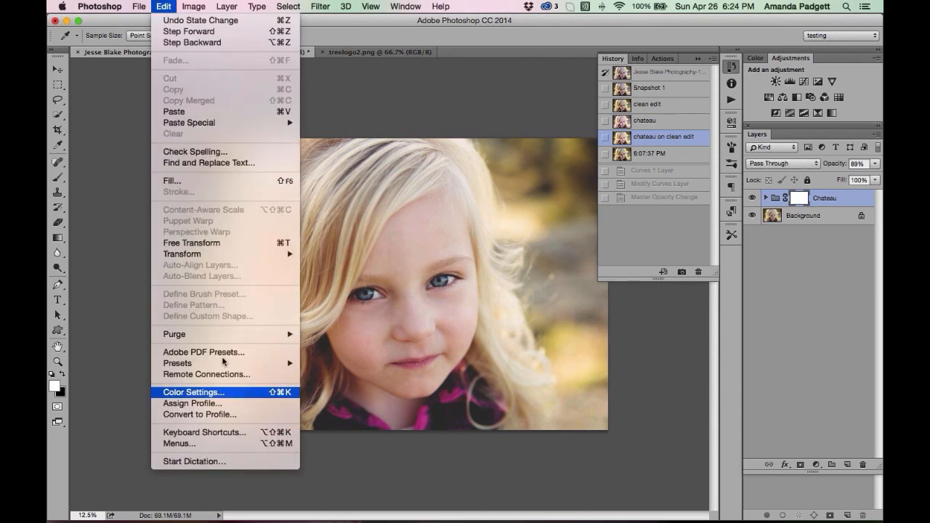
{"action": "mouse_move", "coordinate": [113, 7]}
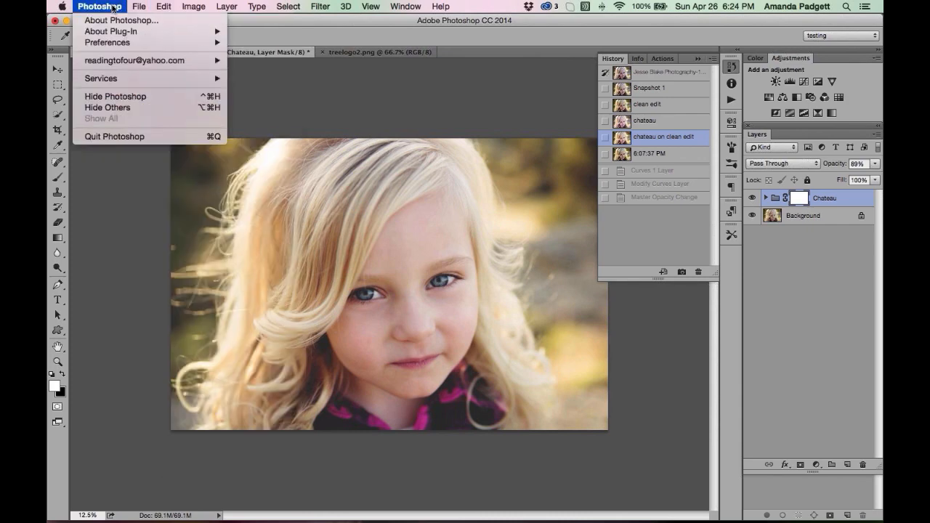
{"action": "mouse_move", "coordinate": [111, 46]}
{"action": "left_click", "coordinate": [248, 42]}
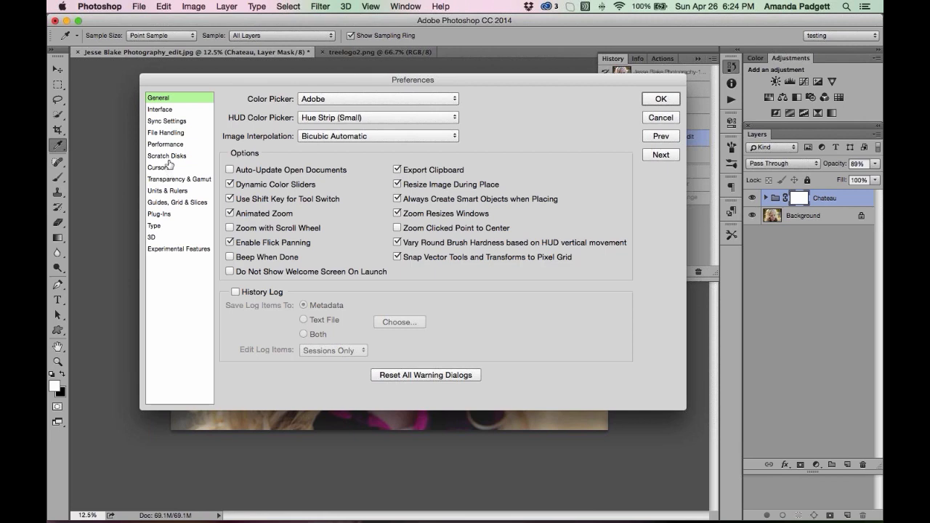
In Performance preferences, lower History States from 50 to 36
{"action": "left_click", "coordinate": [167, 144]}
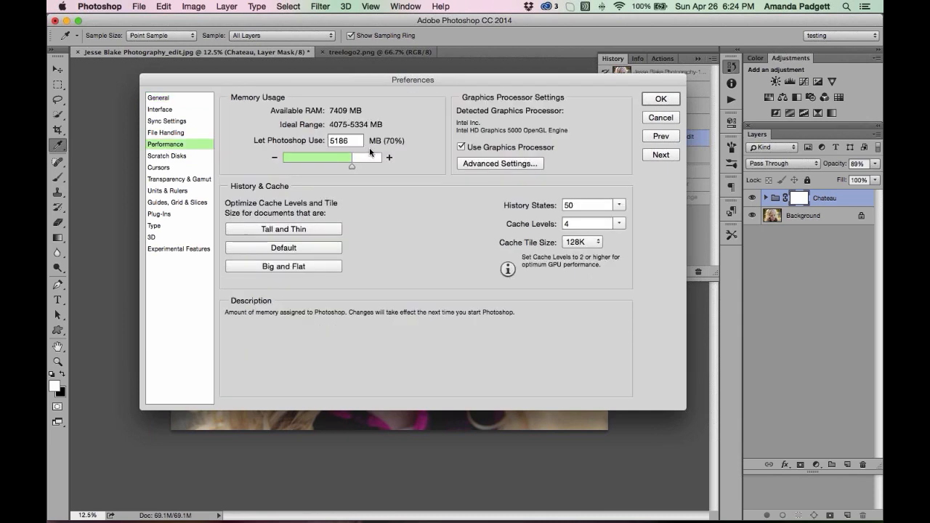
{"action": "left_click", "coordinate": [619, 205]}
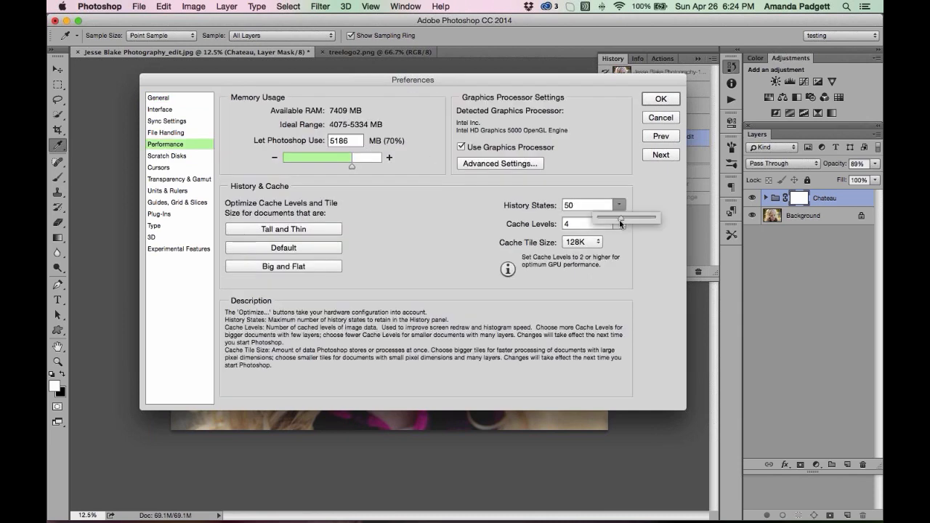
{"action": "left_click_drag", "start_coordinate": [618, 217], "coordinate": [613, 219]}
{"action": "left_click_drag", "start_coordinate": [615, 218], "coordinate": [616, 219]}
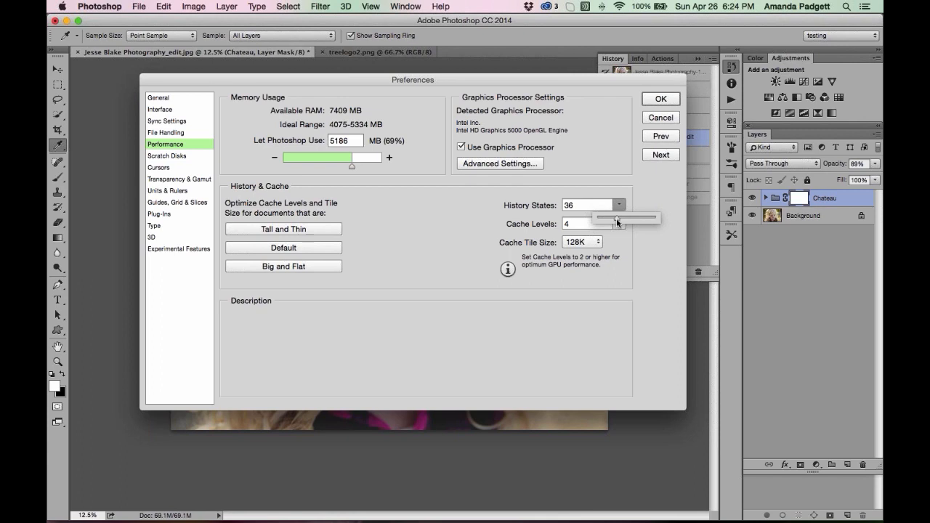
{"action": "left_click", "coordinate": [618, 181]}
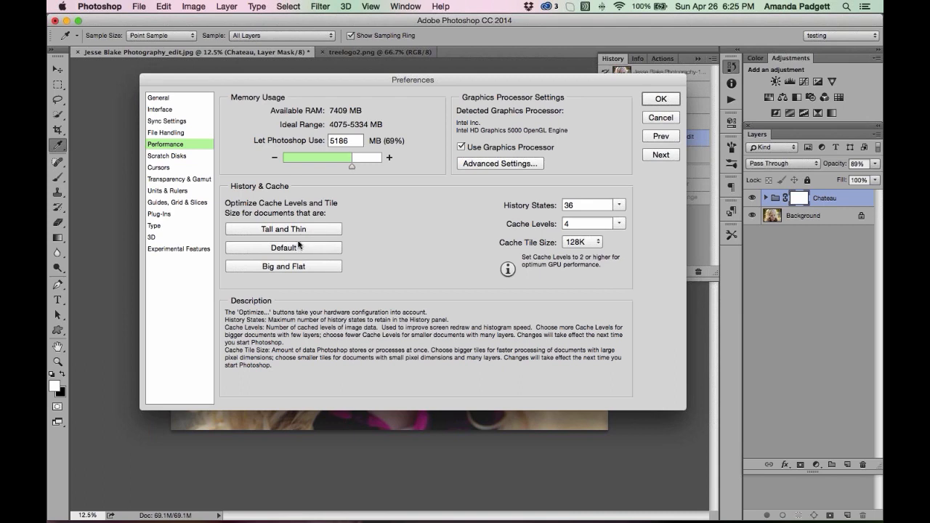
Review the File Handling preferences and confirm the changes with OK
{"action": "left_click", "coordinate": [193, 135]}
{"action": "key", "text": "Down"}
{"action": "left_click", "coordinate": [186, 136]}
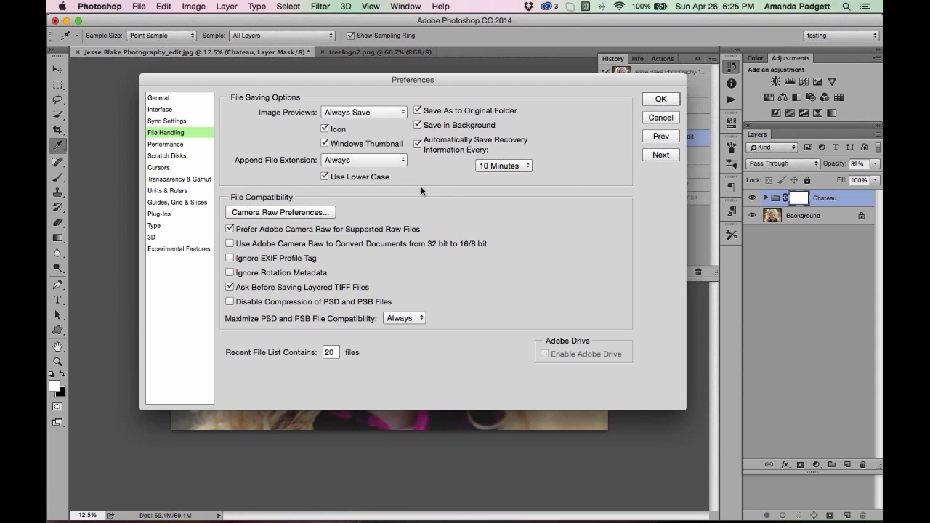
{"action": "left_click", "coordinate": [660, 100]}
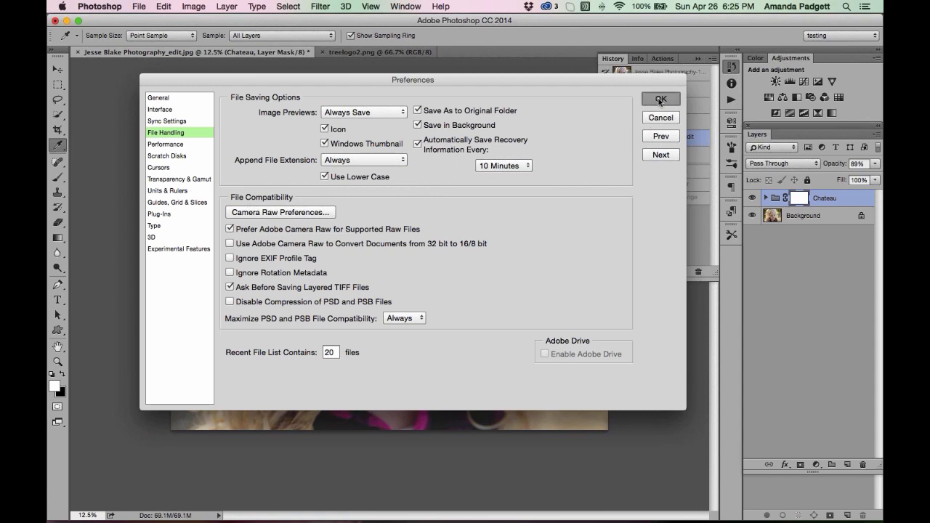